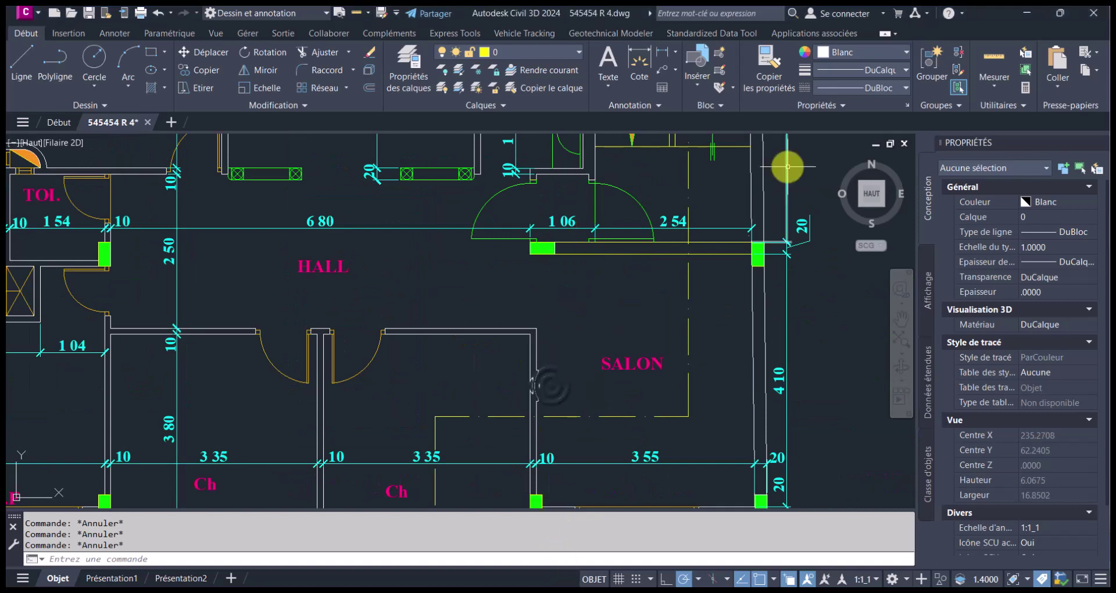
scroll(787, 167, "up", 2)
mouse_move(787, 167)
middle_mouse_down()
mouse_move(752, 393)
mouse_move(758, 445)
middle_mouse_up()
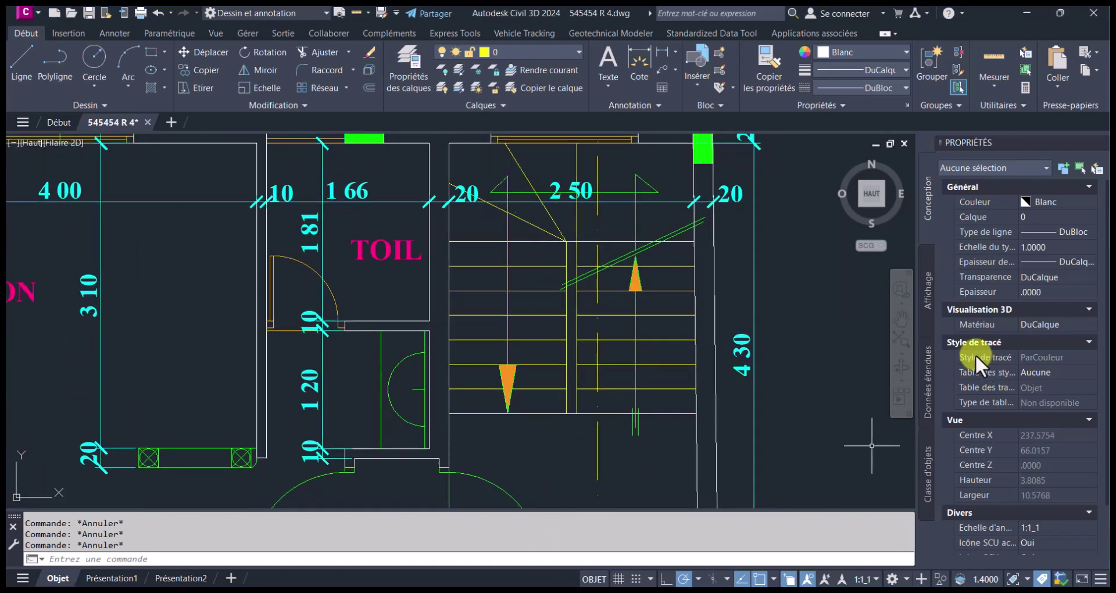
middle_click_drag(782, 304, 784, 394)
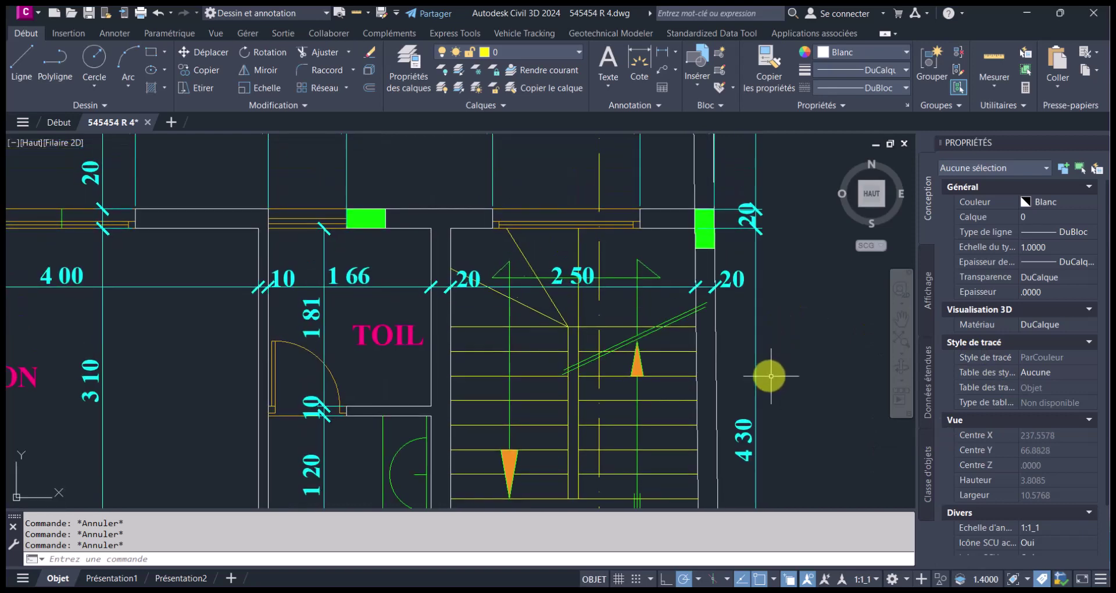
right_click(403, 286)
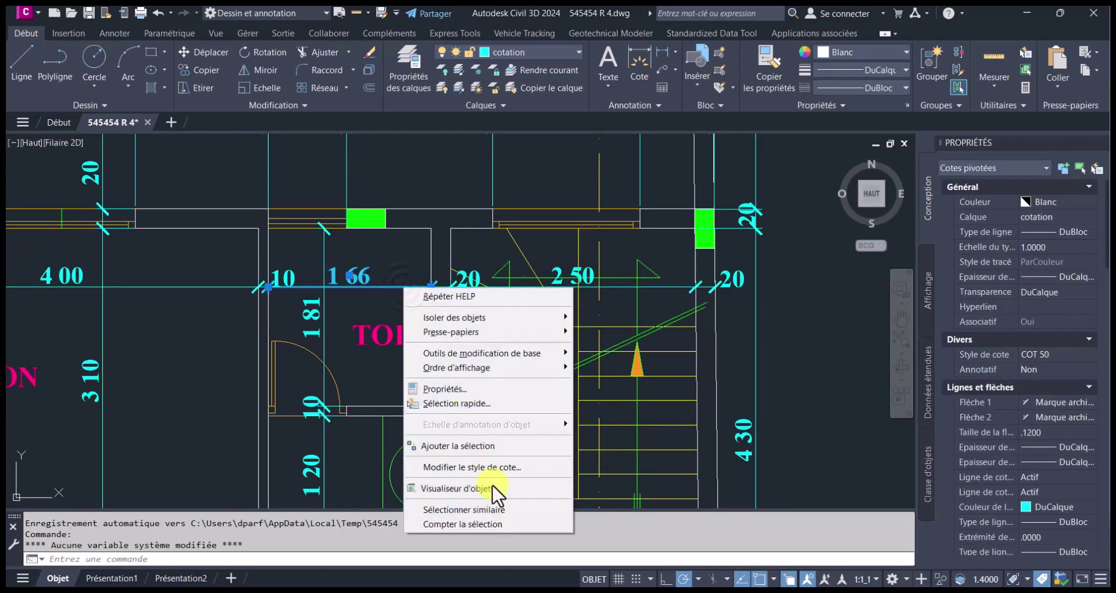
left_click(481, 445)
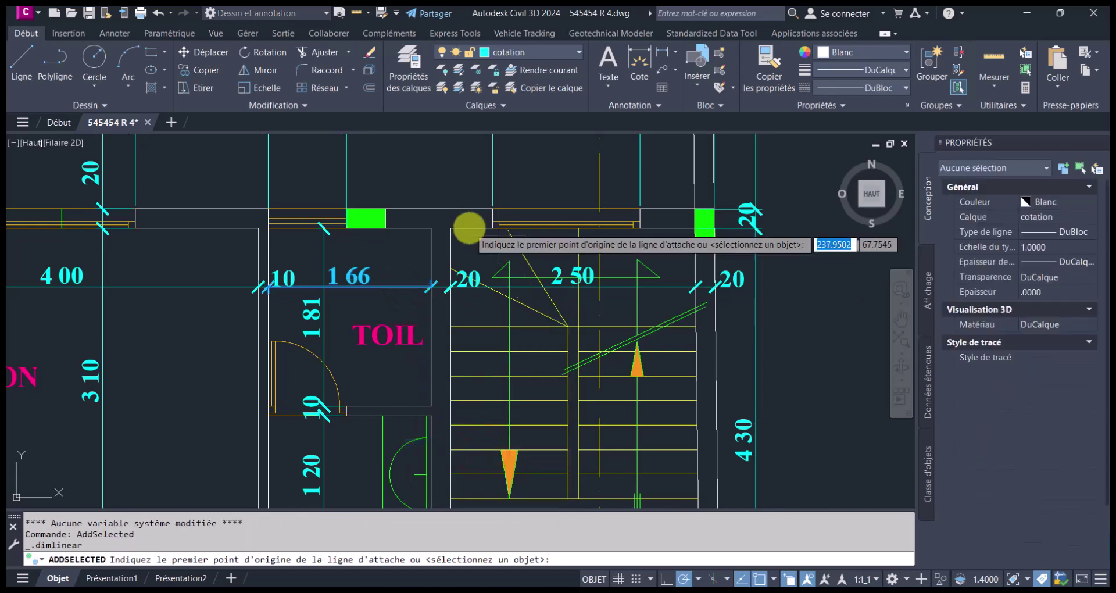
right_click(450, 248, "shift")
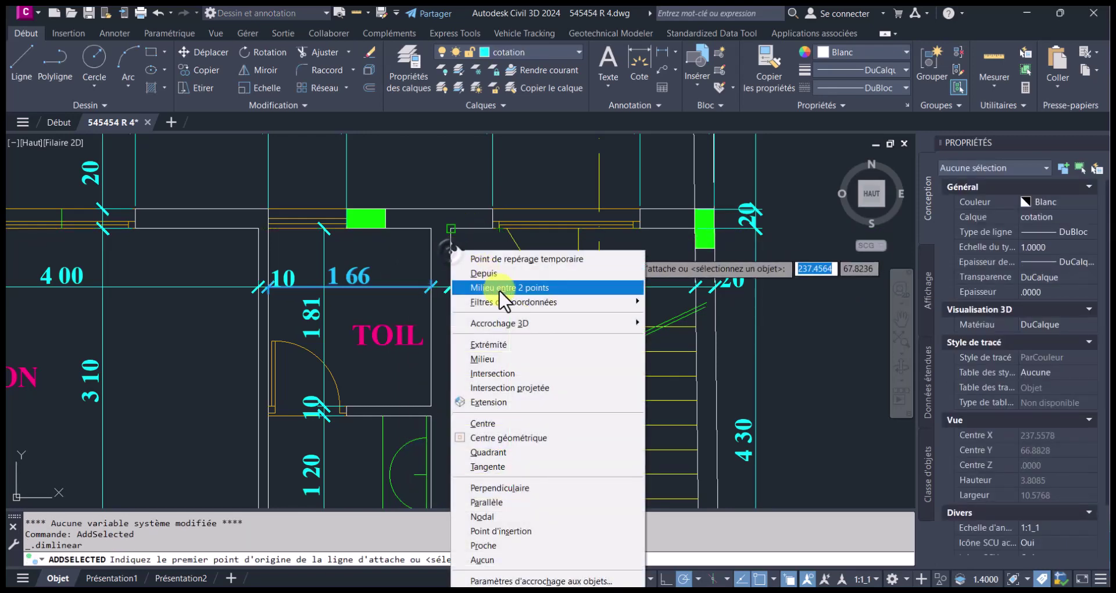
left_click(504, 288)
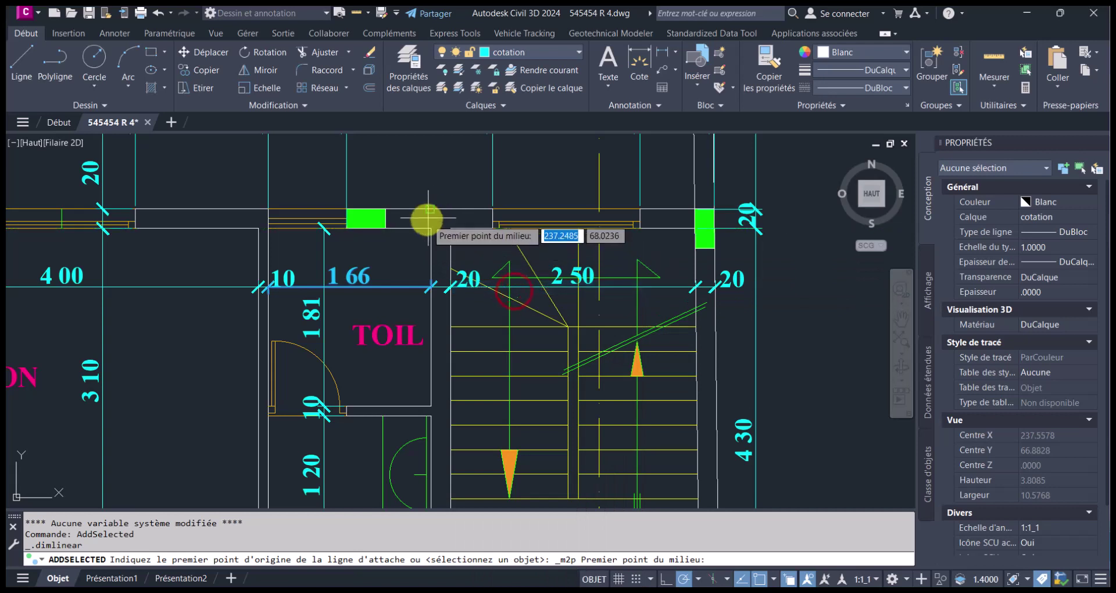
left_click(430, 229)
left_click(465, 228)
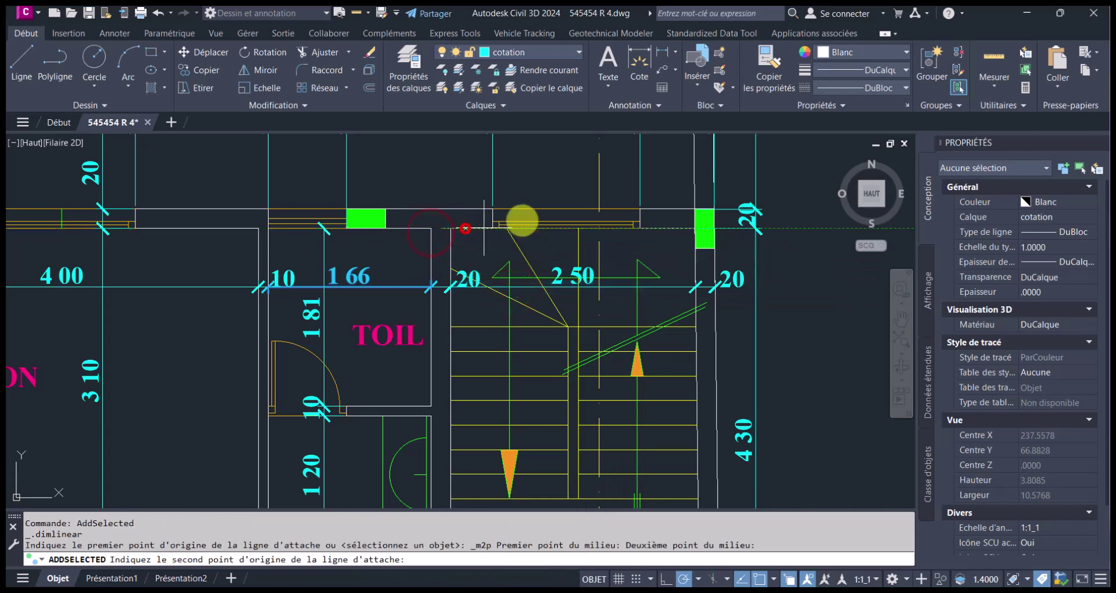
left_click(703, 227)
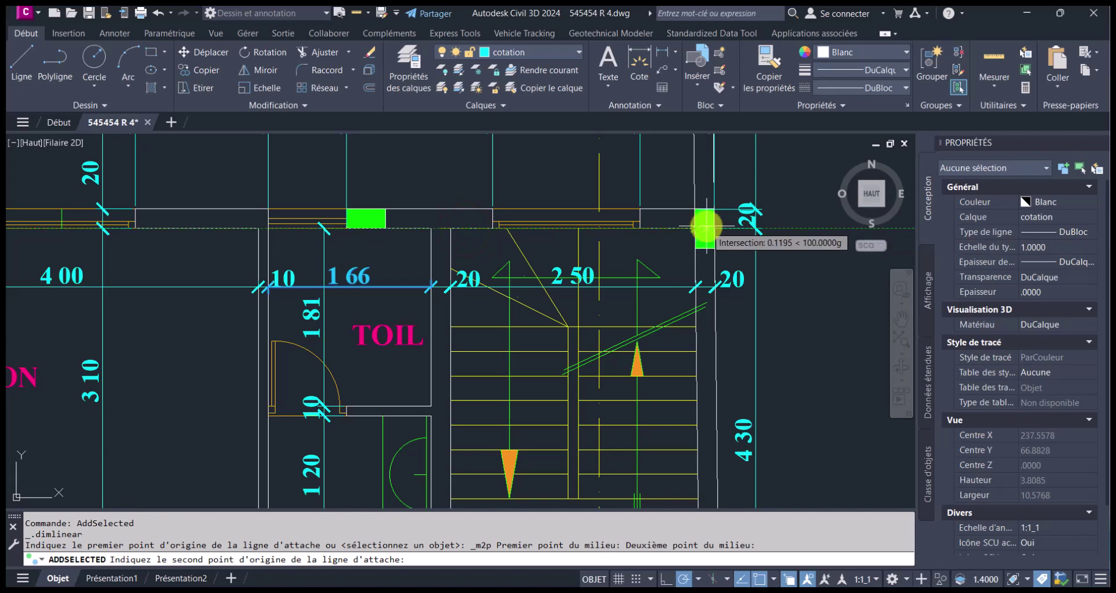
right_click(707, 227, "shift")
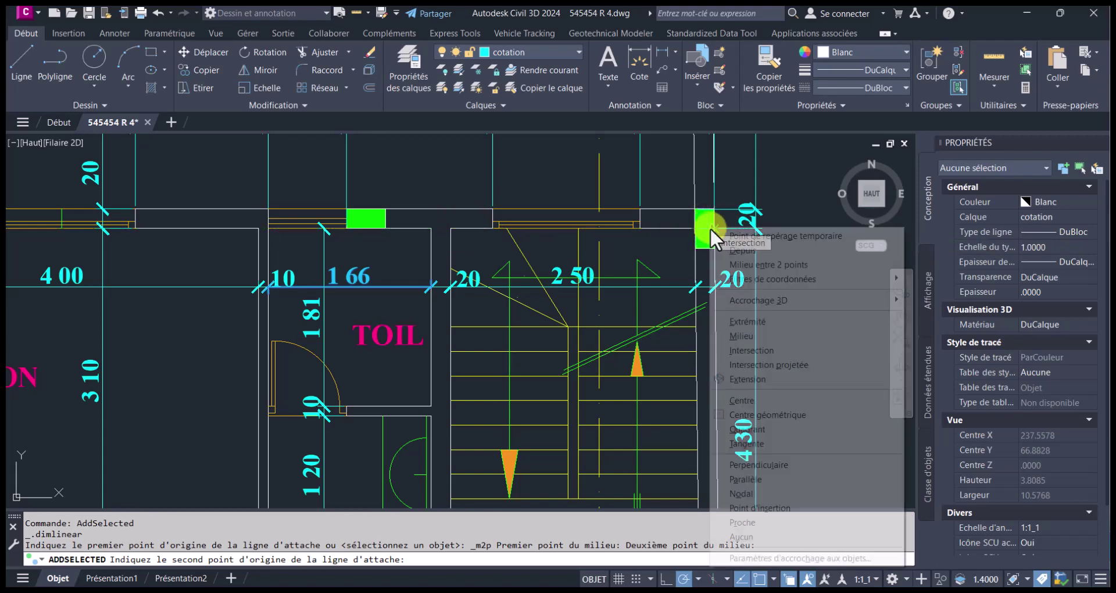
left_click(767, 336)
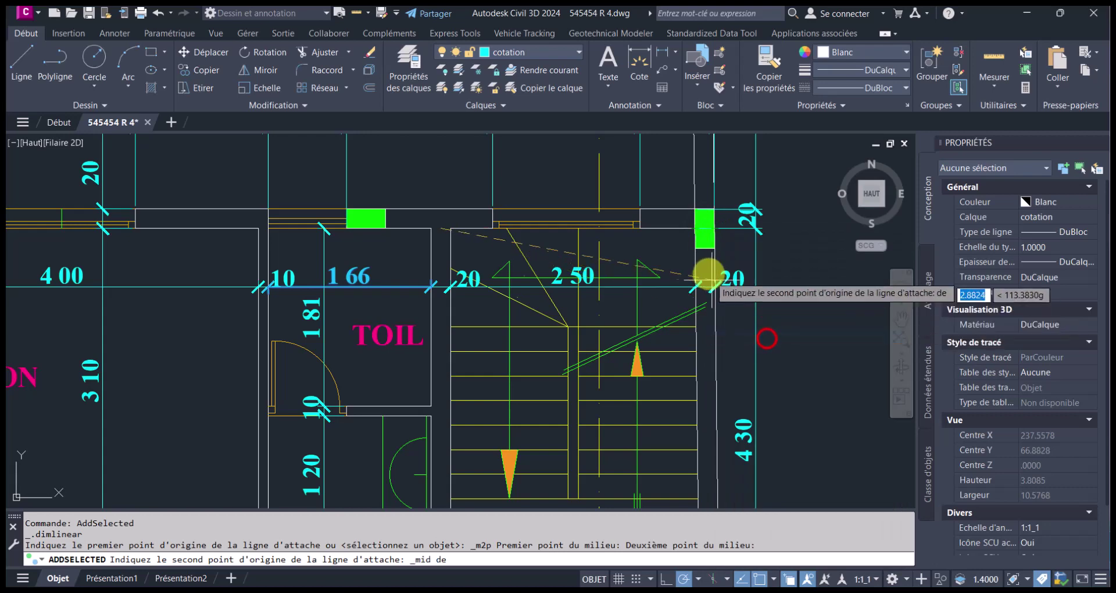
right_click(702, 230, "shift")
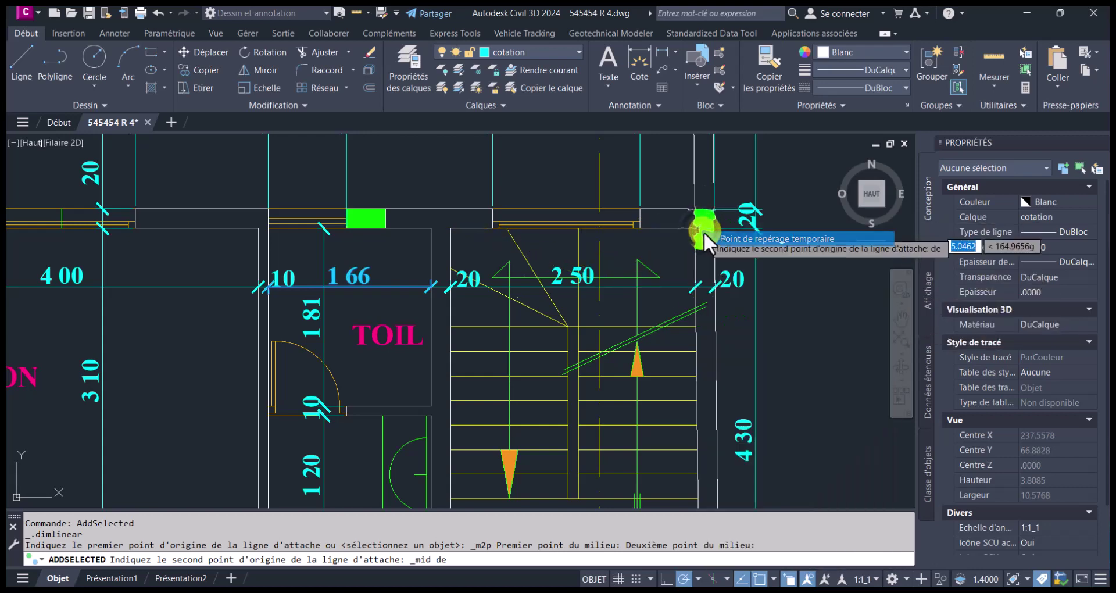
right_click(725, 268, "shift")
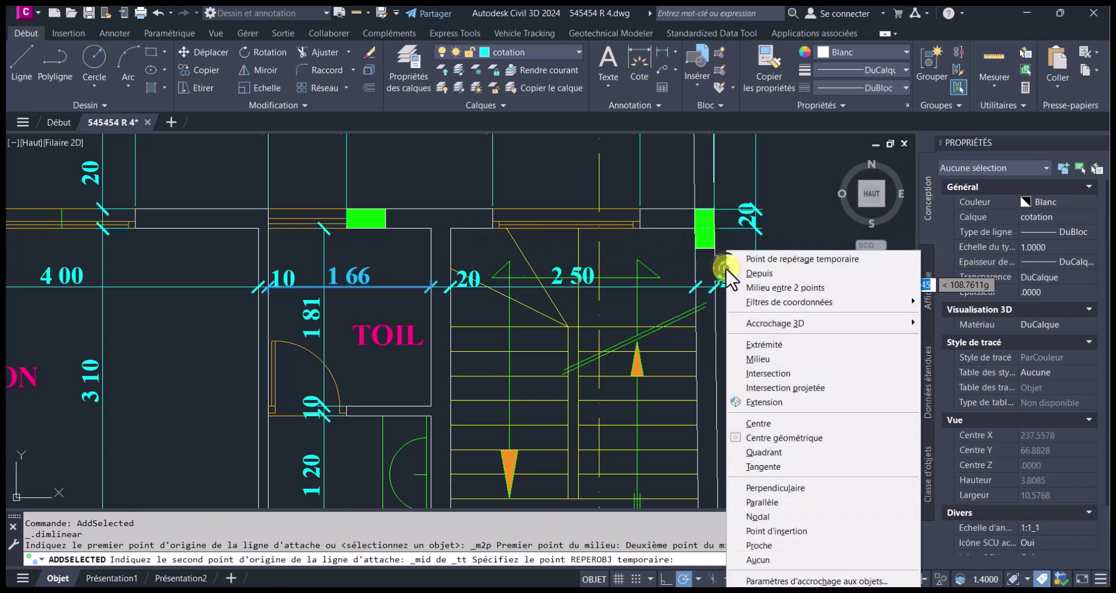
left_click(783, 287)
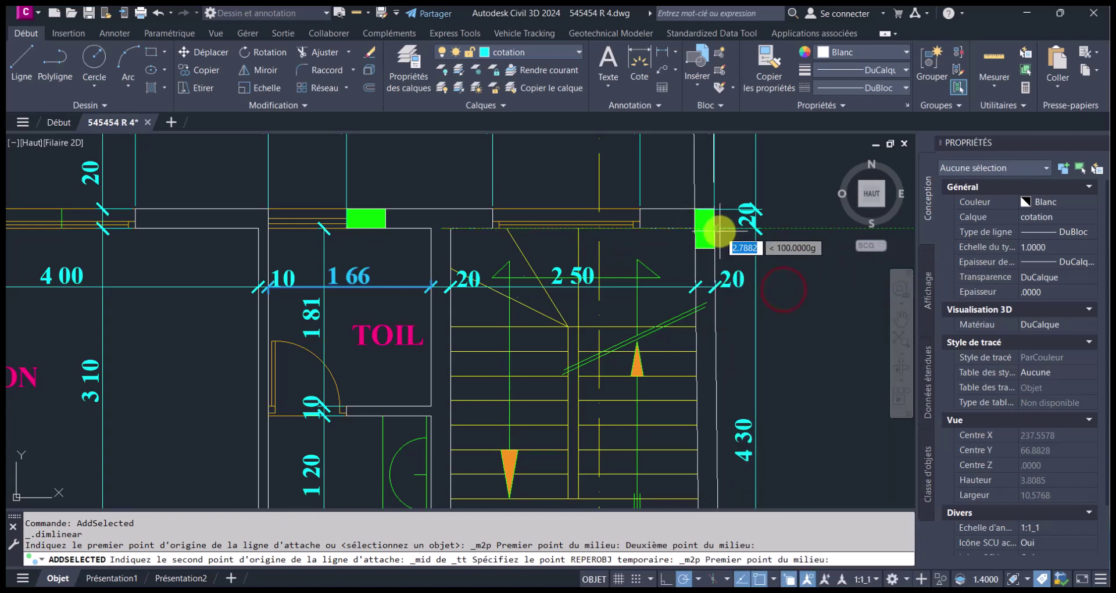
left_click(718, 230)
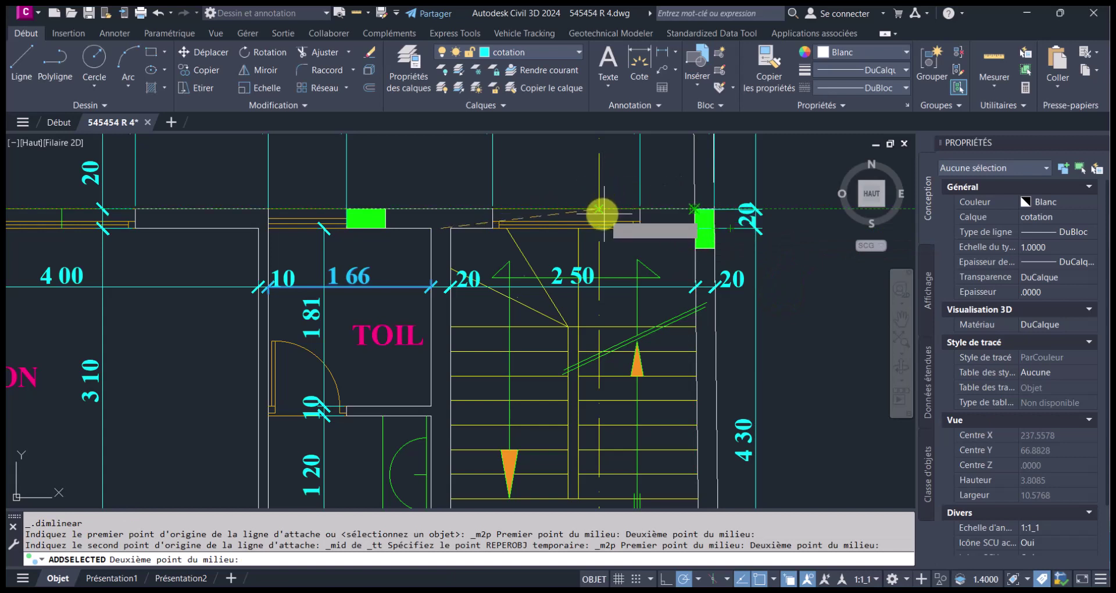
key("Escape")
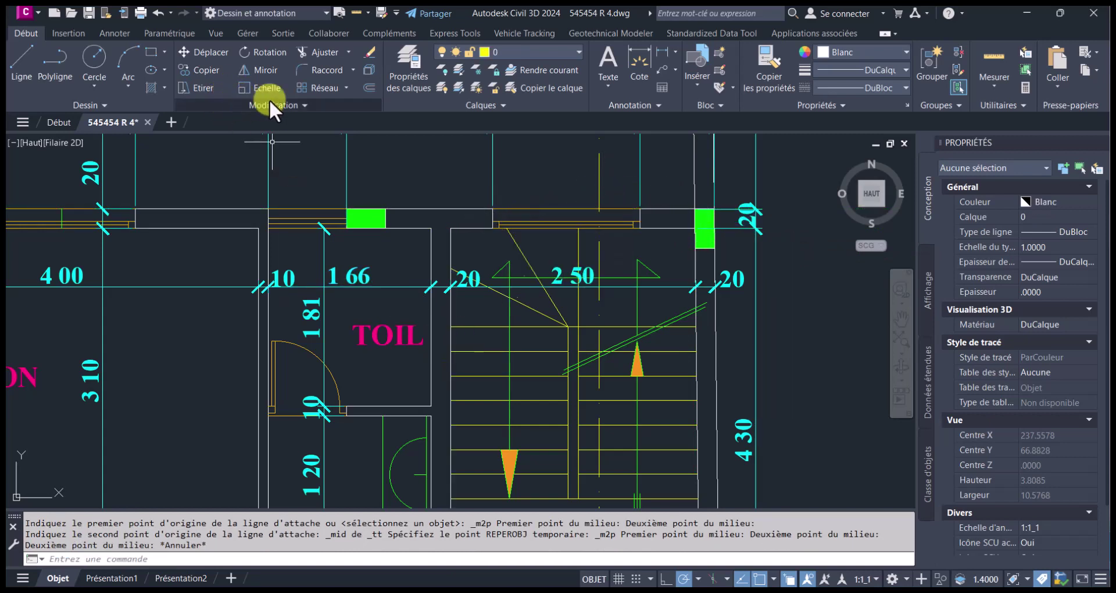
Step: Use Add Selected on the toilet's 1 66 dimension to dimension horizontally between the midpoints of the stairwell's two side walls, placed above the exterior wall
left_click(380, 282)
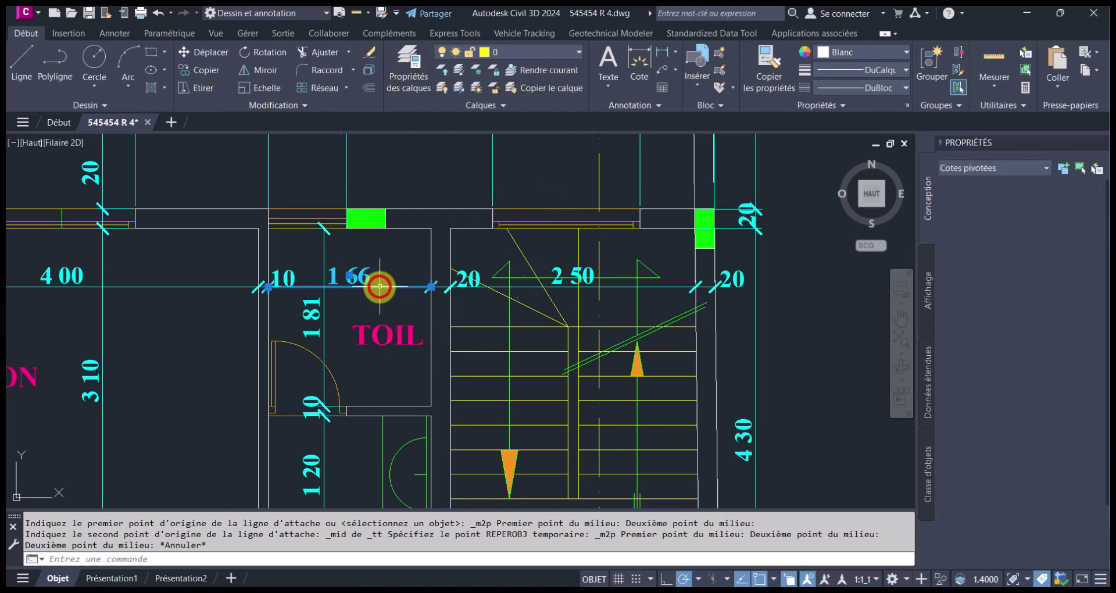
right_click(399, 287)
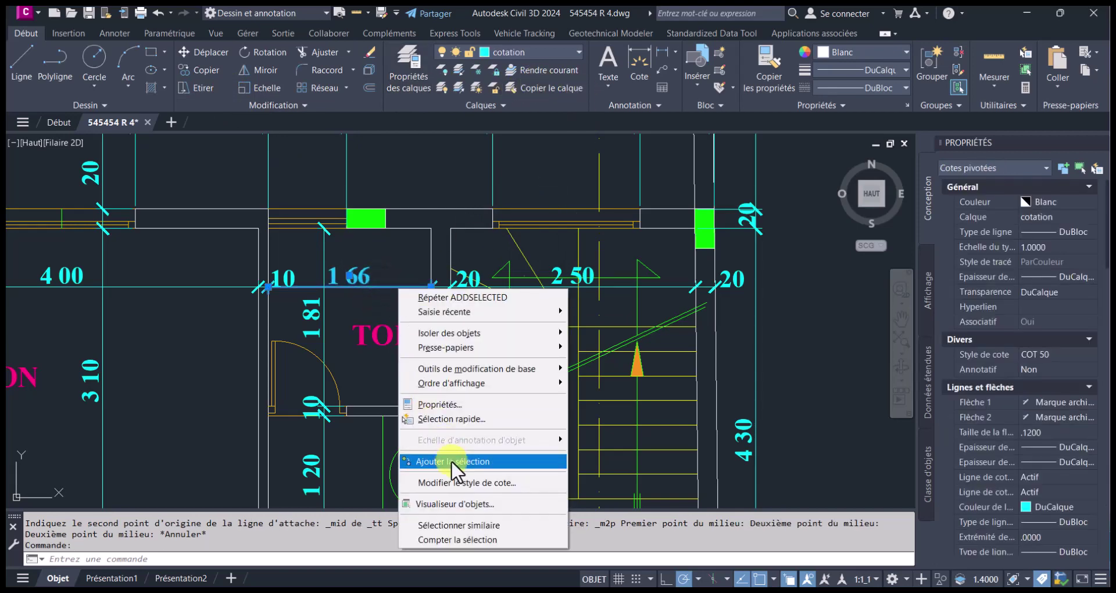
left_click(451, 461)
right_click(706, 248, "shift")
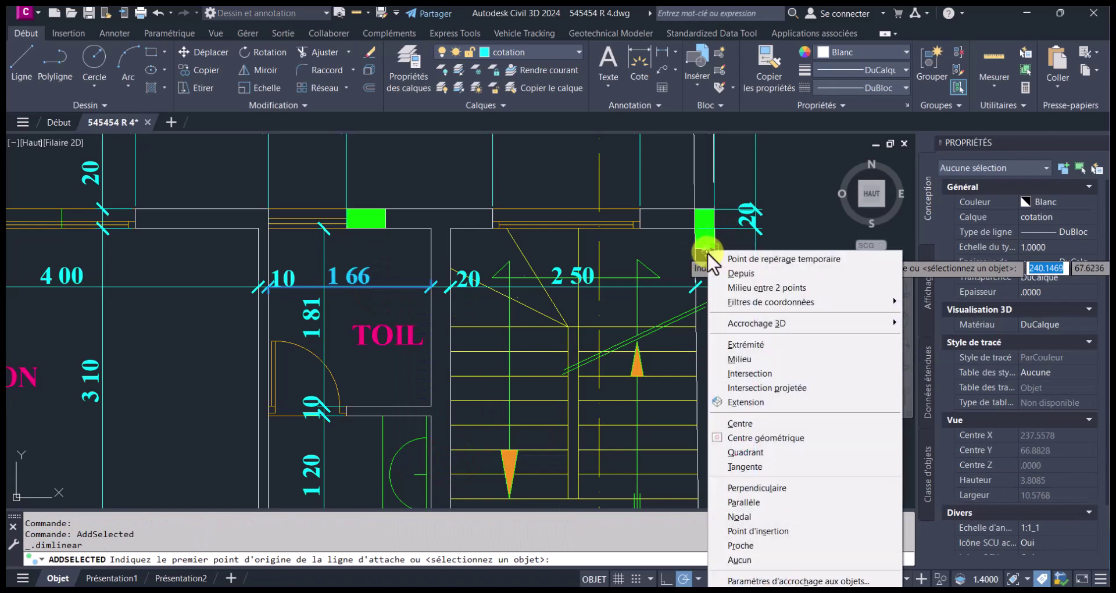
left_click(768, 287)
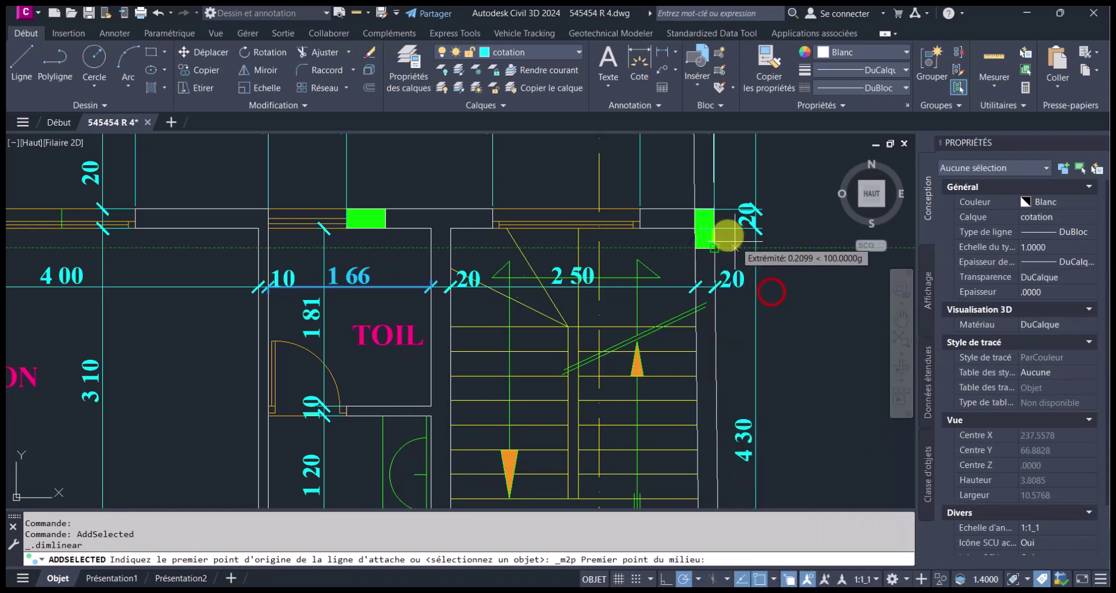
left_click(714, 228)
left_click(714, 227)
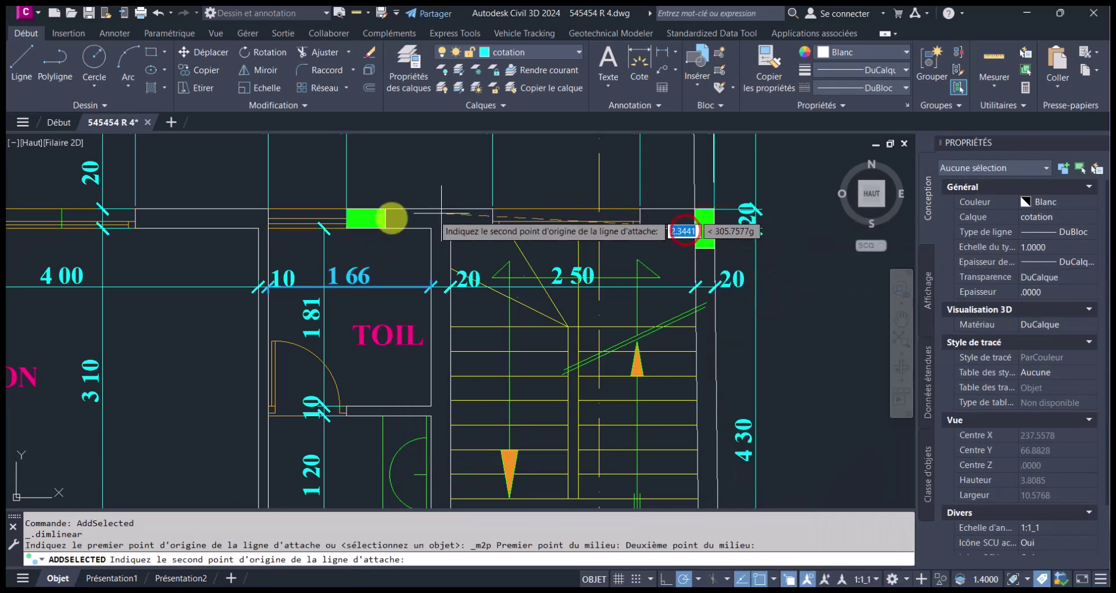
right_click(411, 229, "shift")
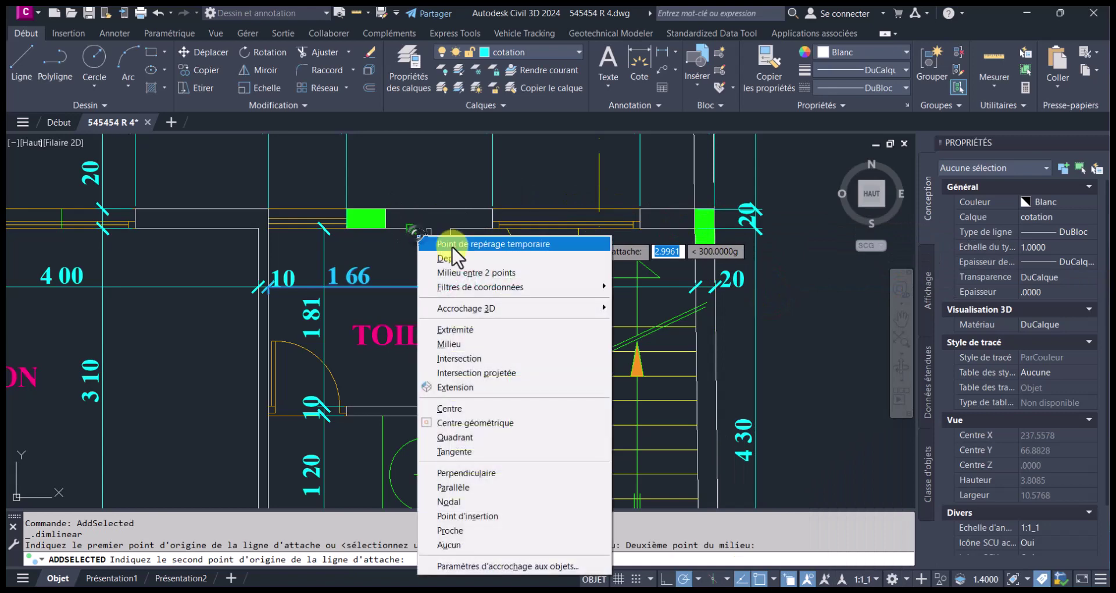
left_click(506, 273)
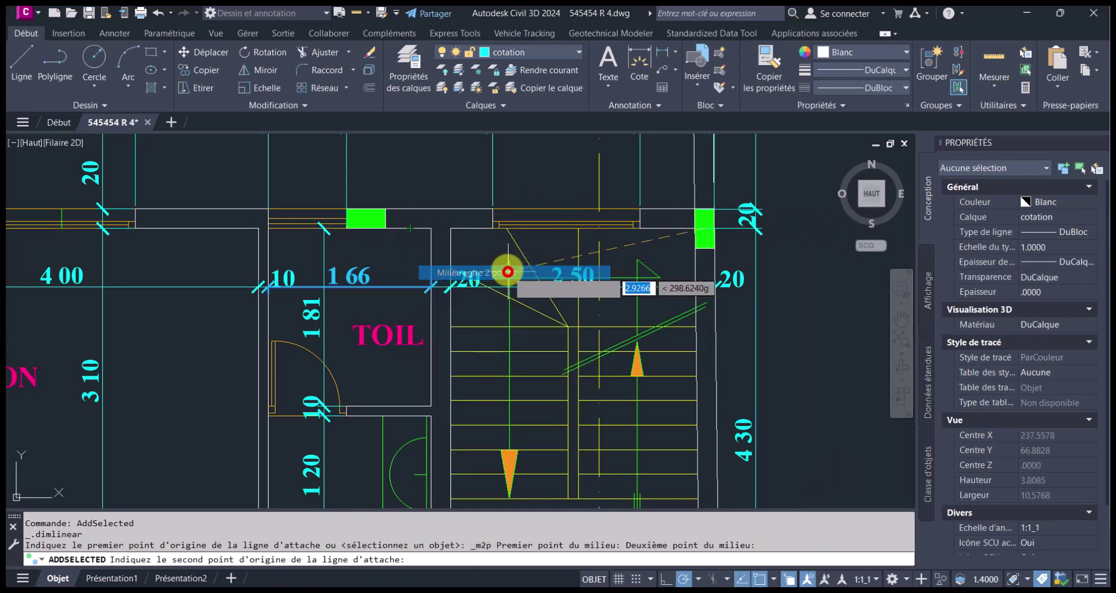
left_click(453, 232)
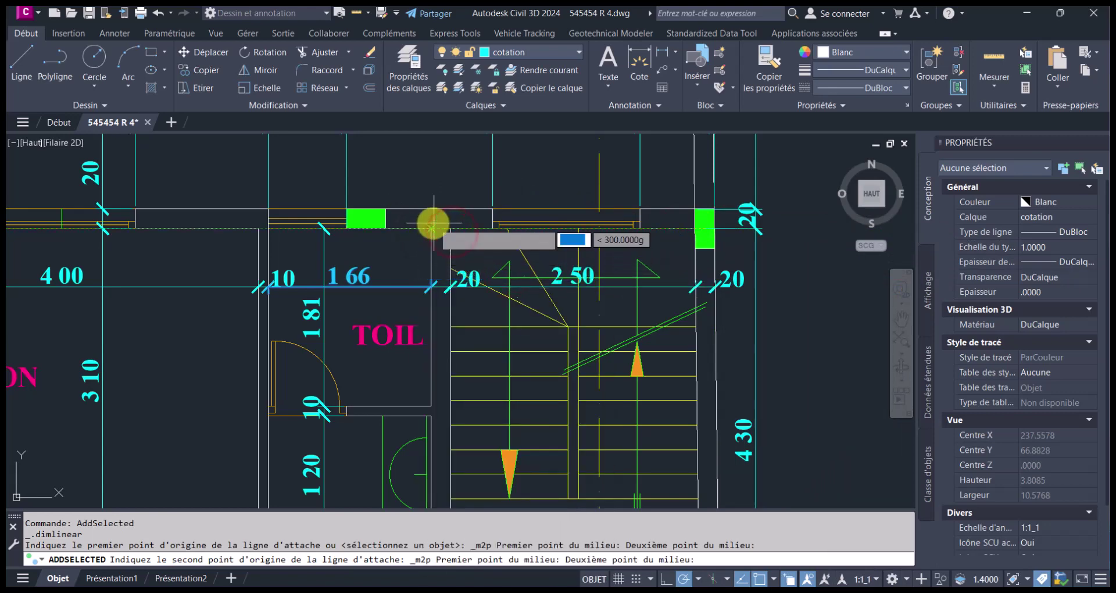
left_click(430, 229)
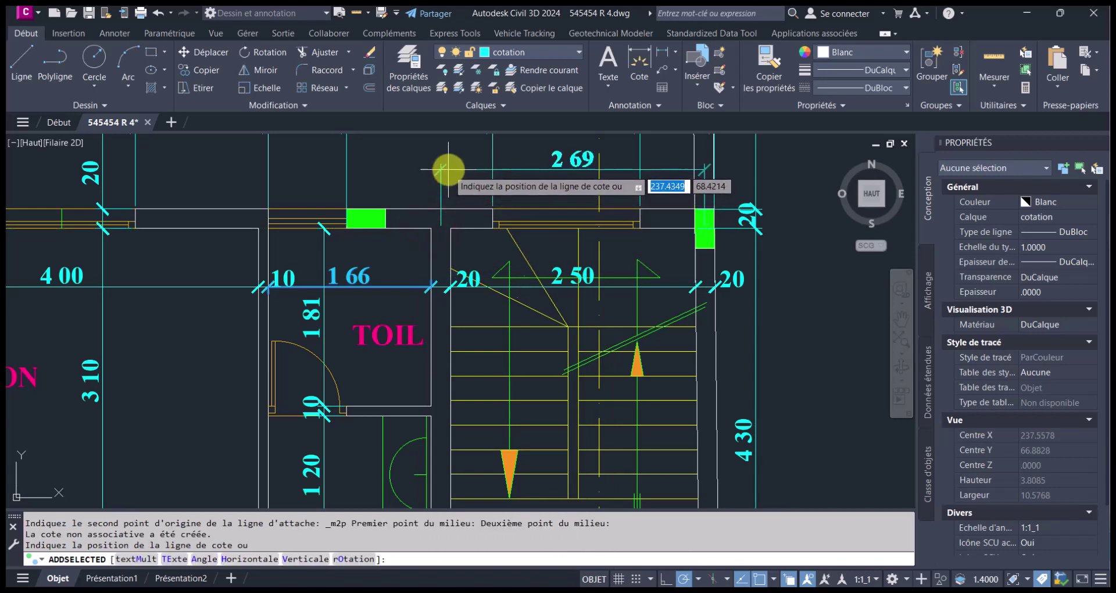
left_click(446, 169)
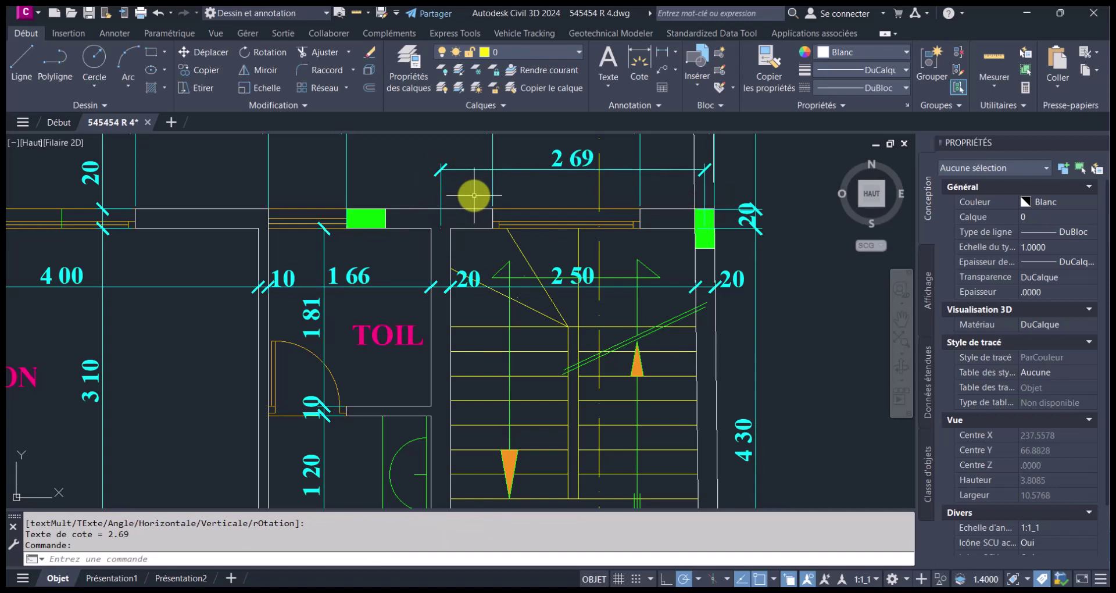
Step: Add a matching vertical dimension from the stairwell's upper inner wall face down to the last stair line, placed over the toilet beside the stairs
key("Return")
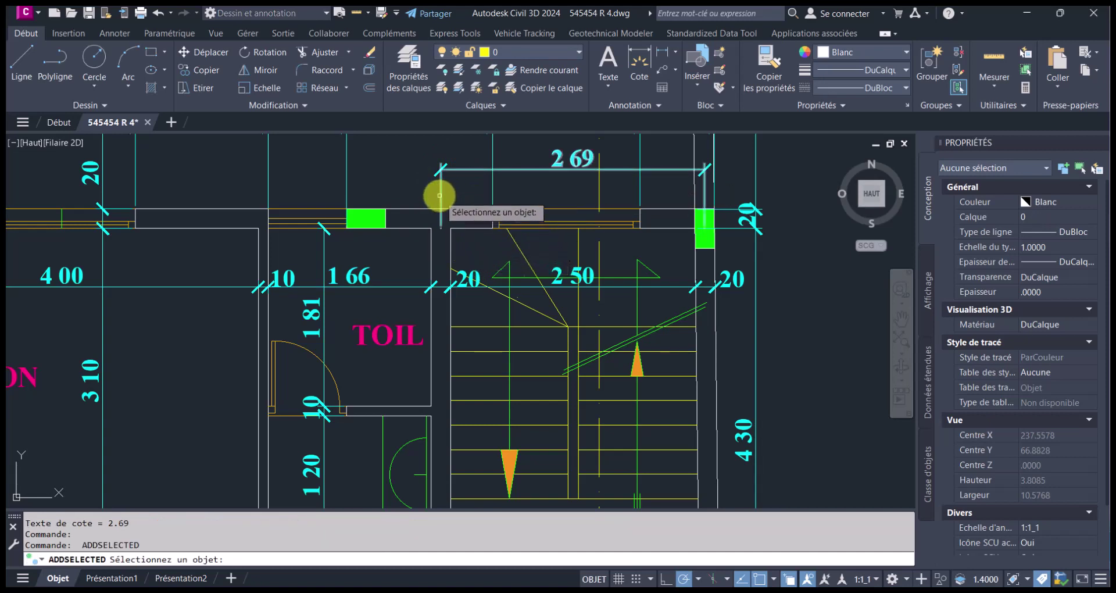
left_click(439, 196)
left_click(462, 230)
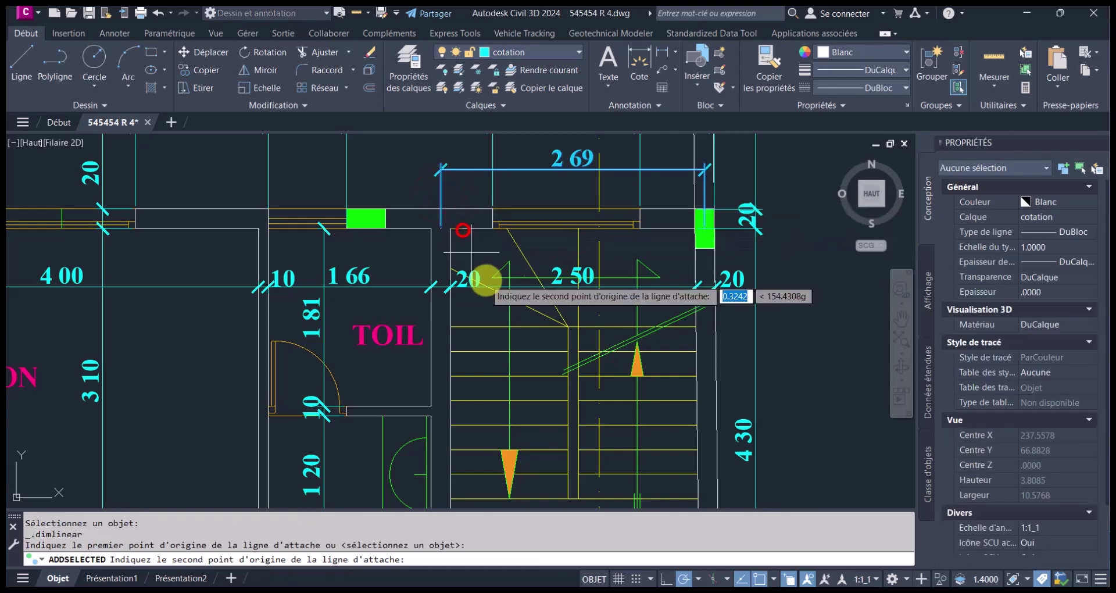
middle_click_drag(486, 340, 479, 155)
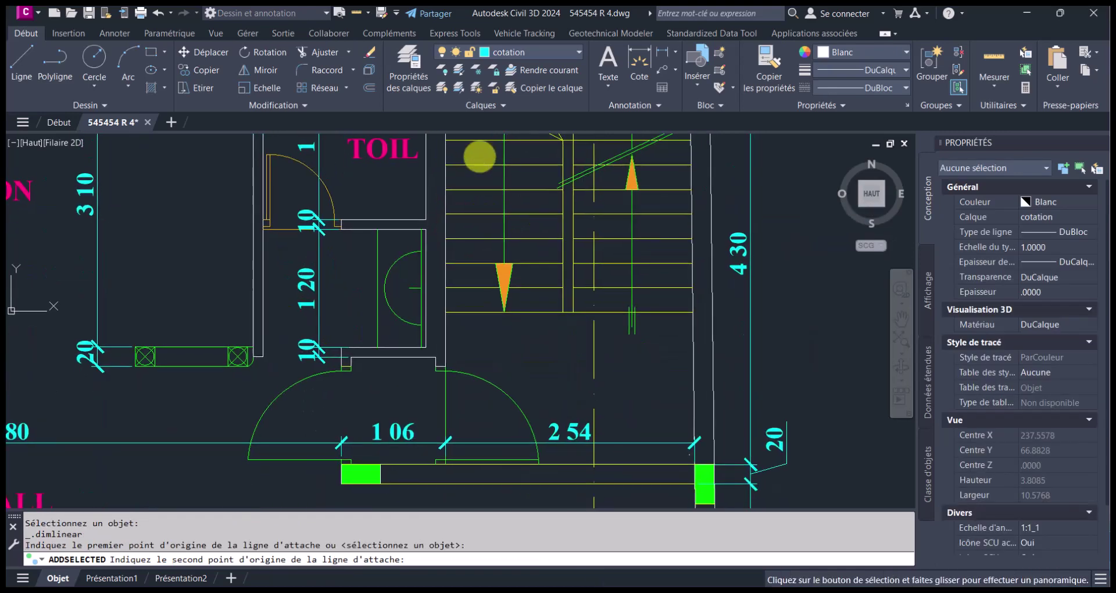
left_click(446, 315)
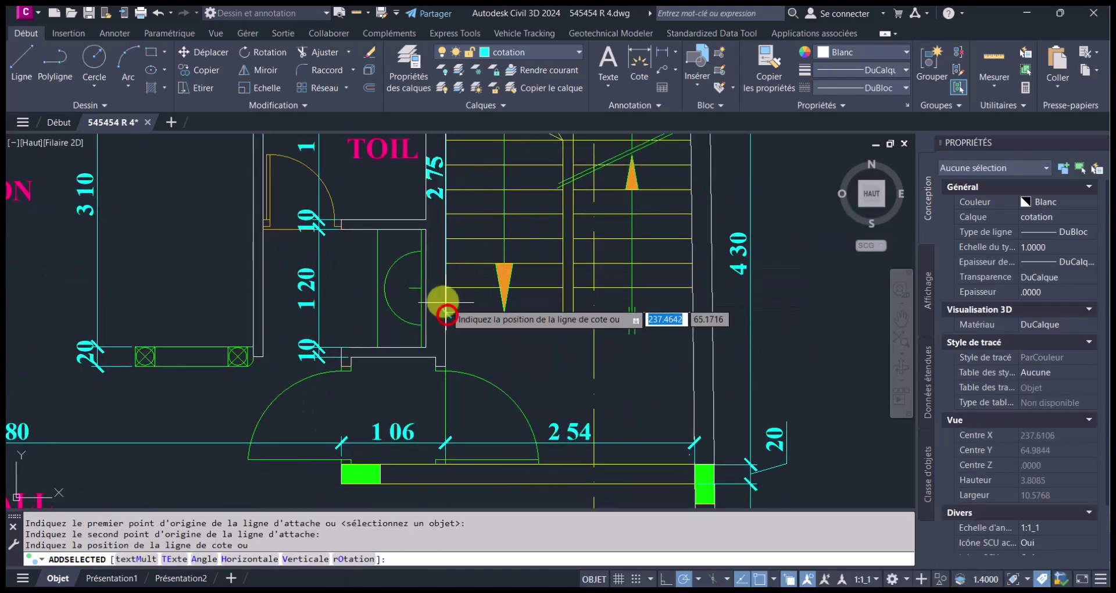
left_click(409, 275)
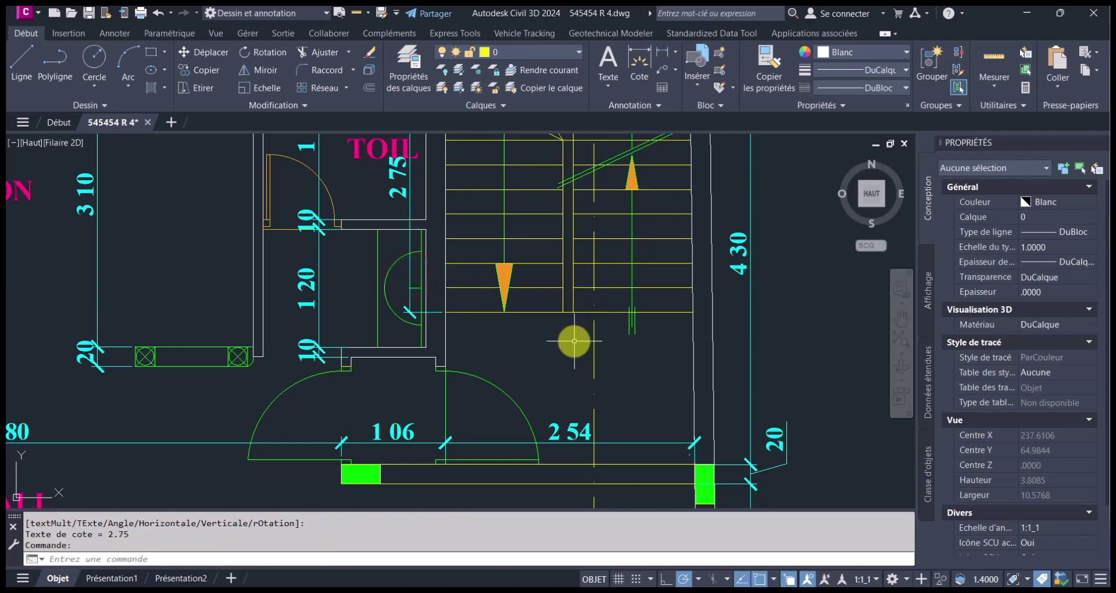
scroll(574, 341, "down", 2)
middle_click_drag(548, 341, 662, 249)
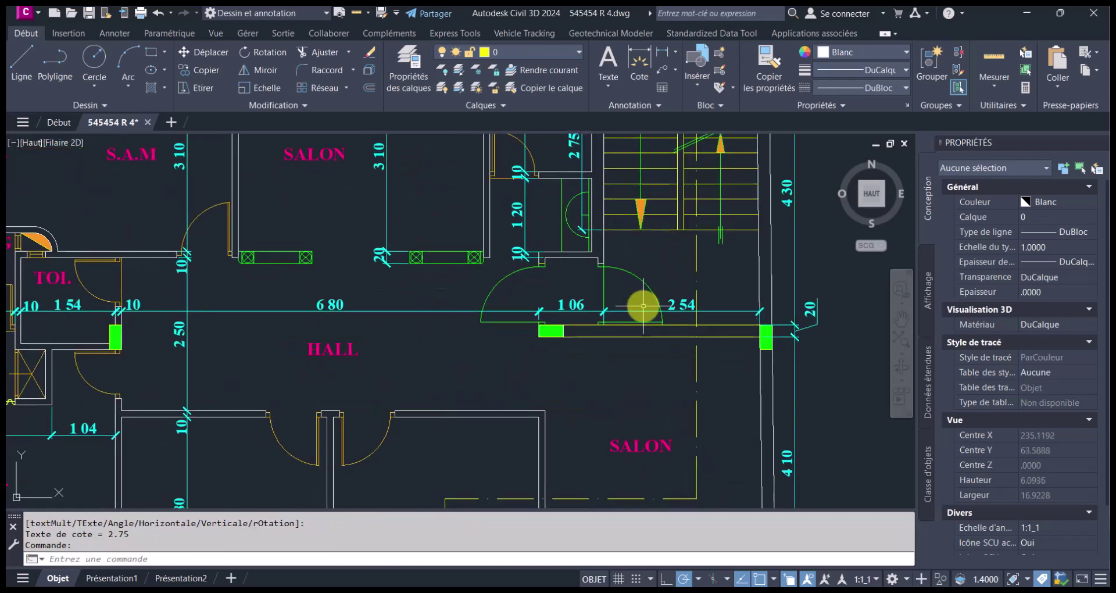
mouse_move(643, 305)
middle_mouse_down()
mouse_move(690, 145)
mouse_move(645, 421)
mouse_move(673, 96)
middle_mouse_up()
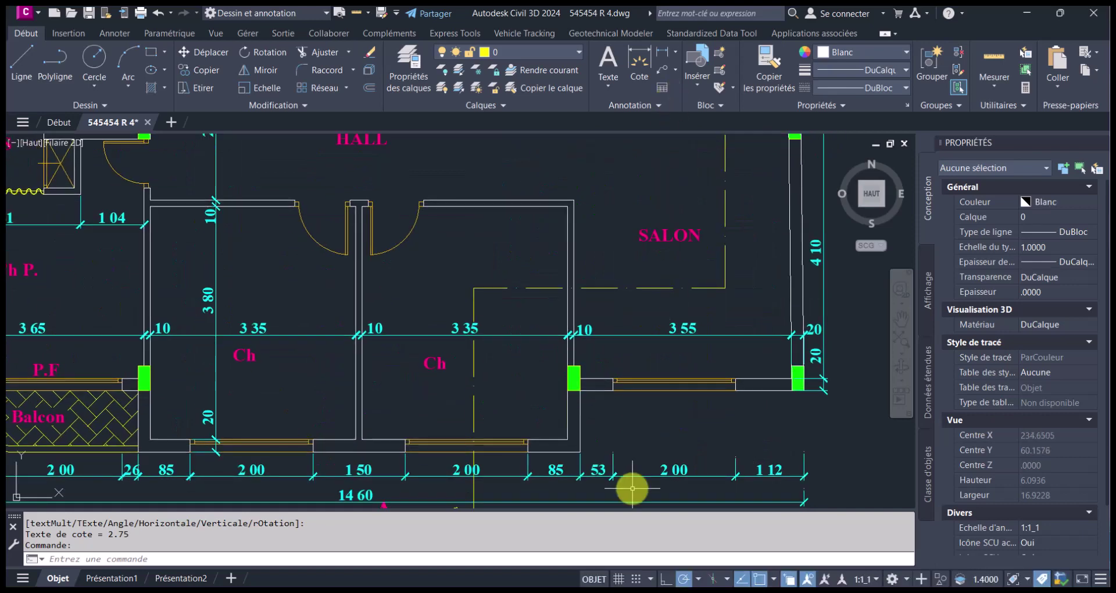
middle_click_drag(633, 488, 641, 377)
scroll(626, 356, "up", 5)
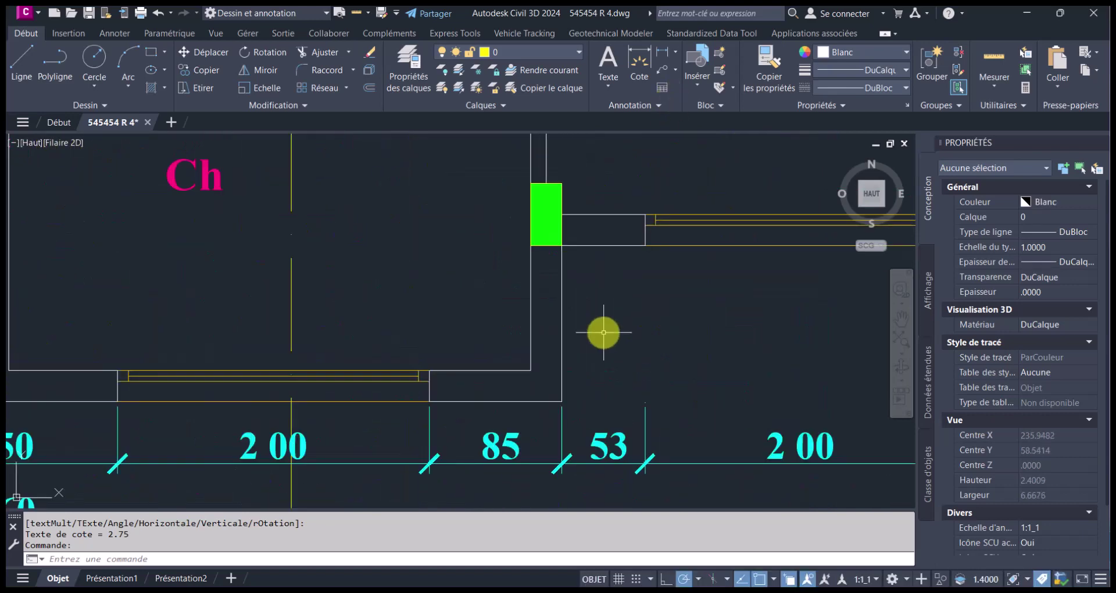
scroll(603, 332, "down", 3)
mouse_move(589, 350)
middle_mouse_down()
mouse_move(764, 361)
mouse_move(787, 351)
mouse_move(716, 366)
middle_mouse_up()
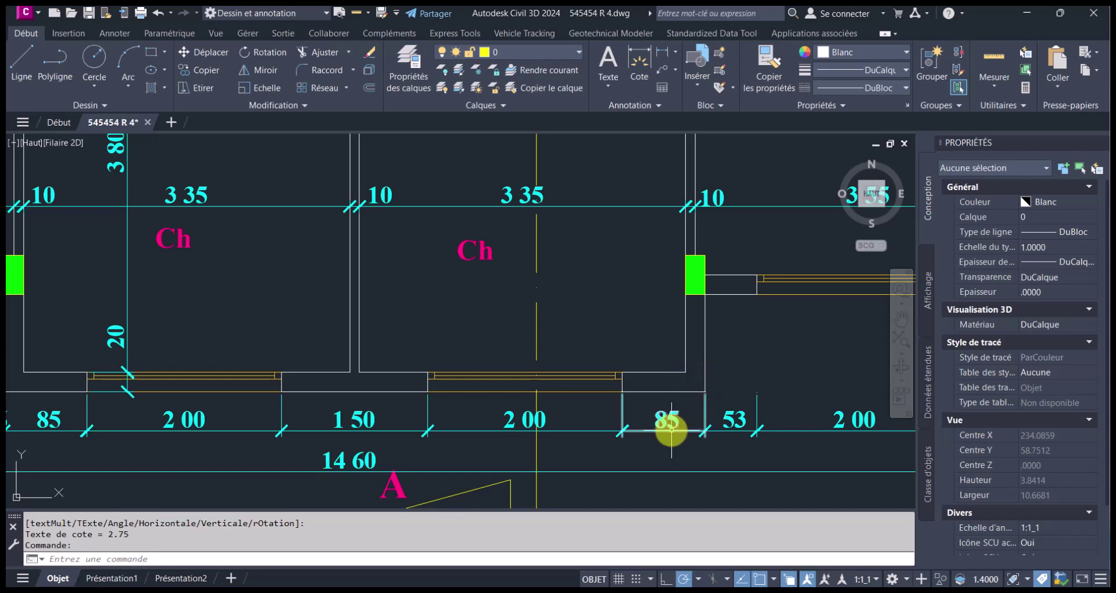
key("space")
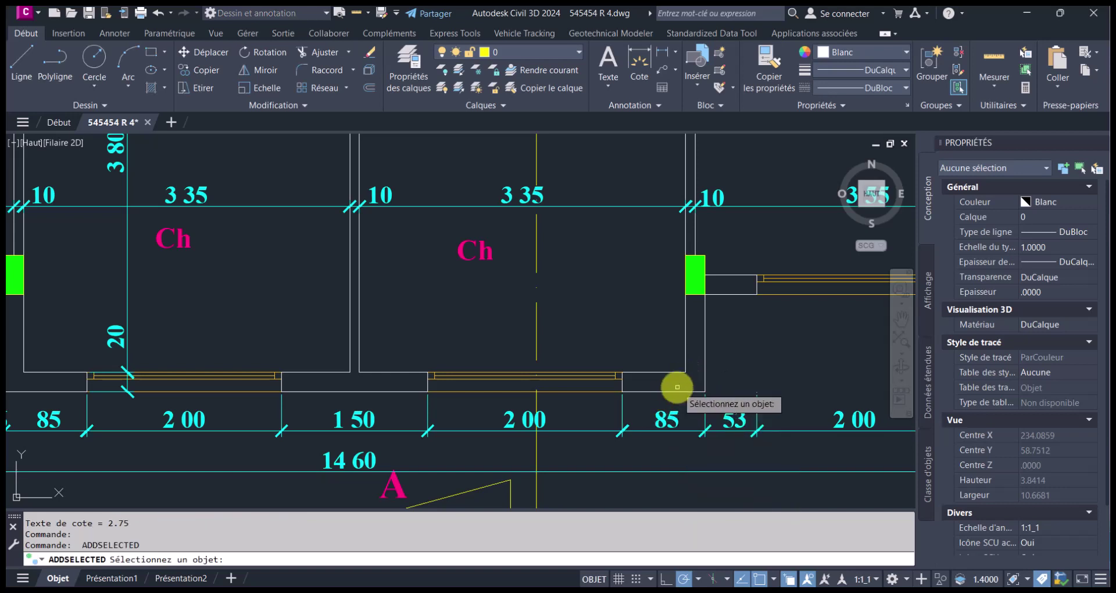
left_click(678, 428)
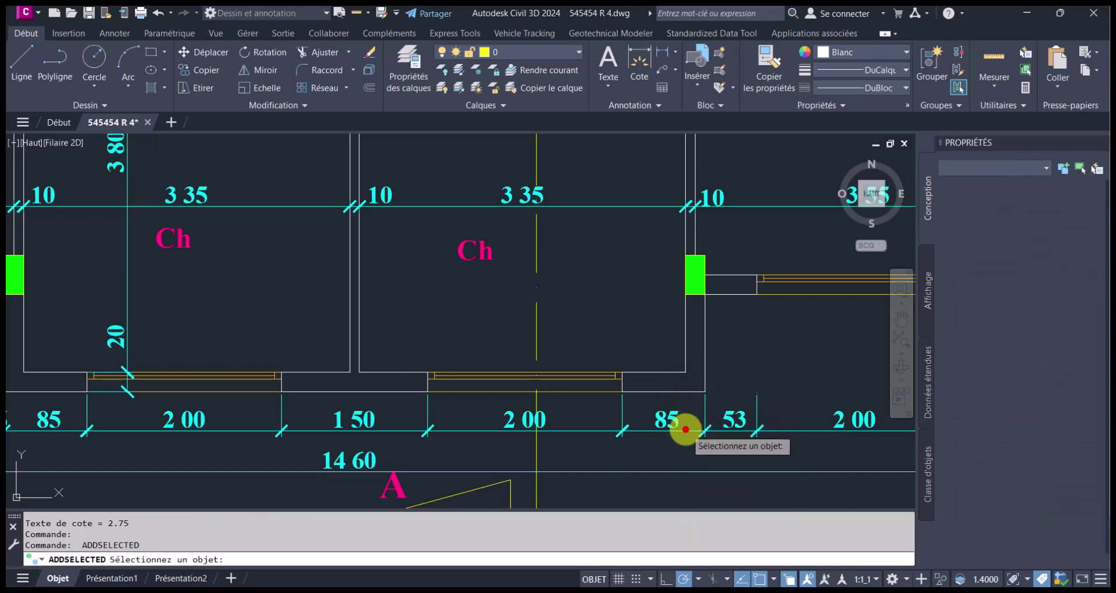
right_click(685, 370, "shift")
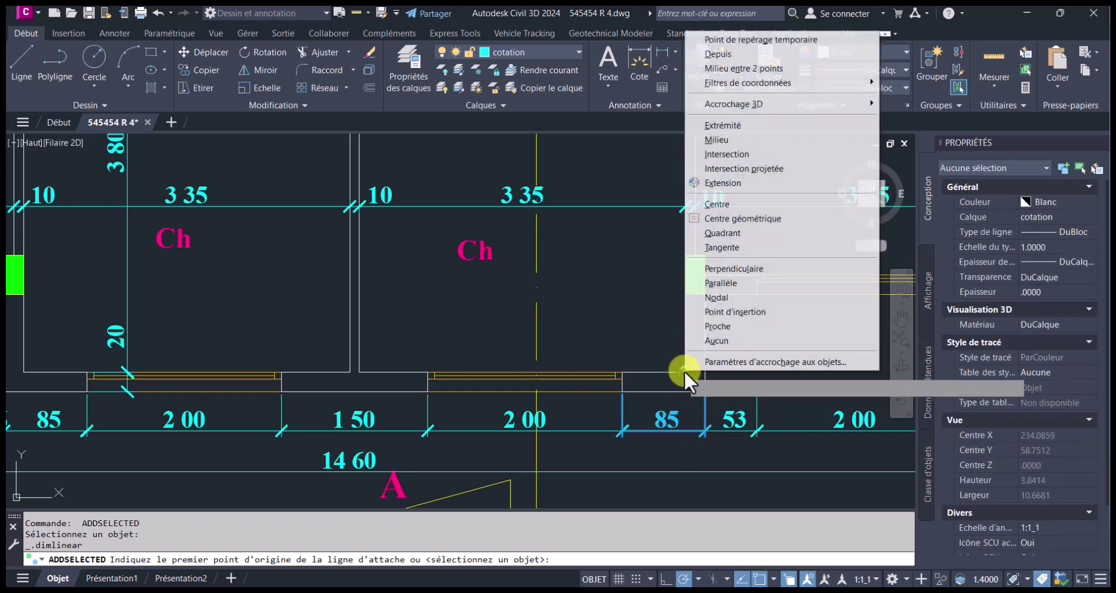
left_click(757, 73)
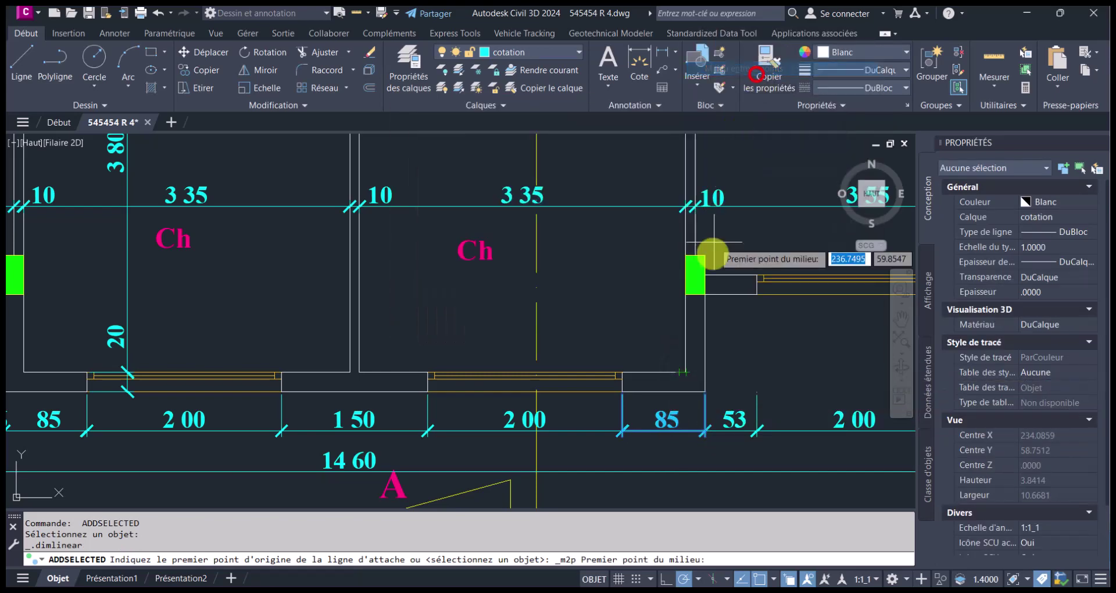
left_click(685, 373)
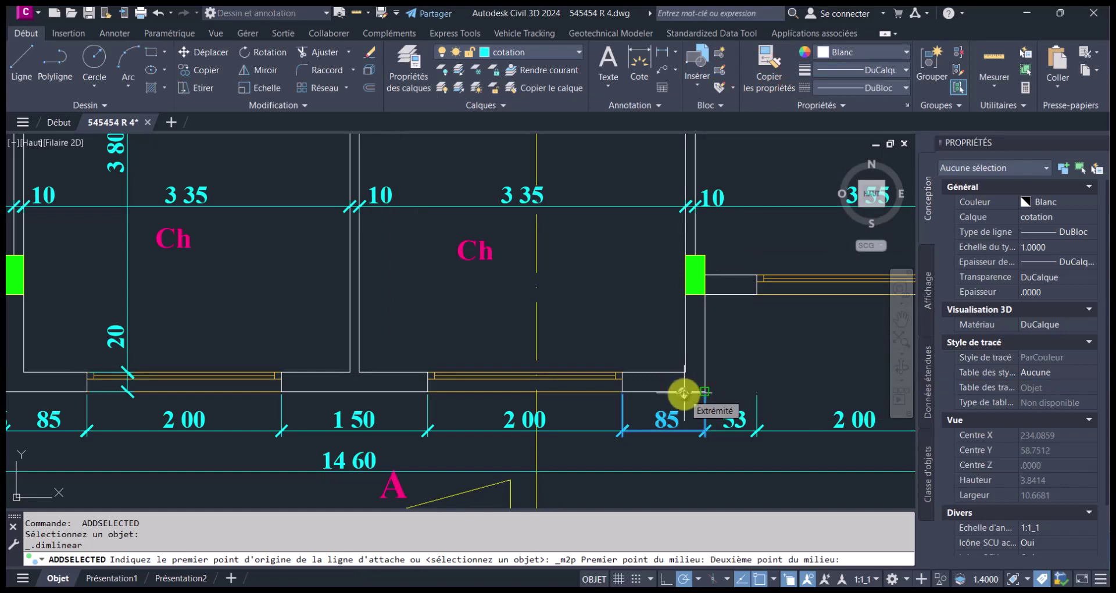
right_click(684, 391, "shift")
left_click(736, 287)
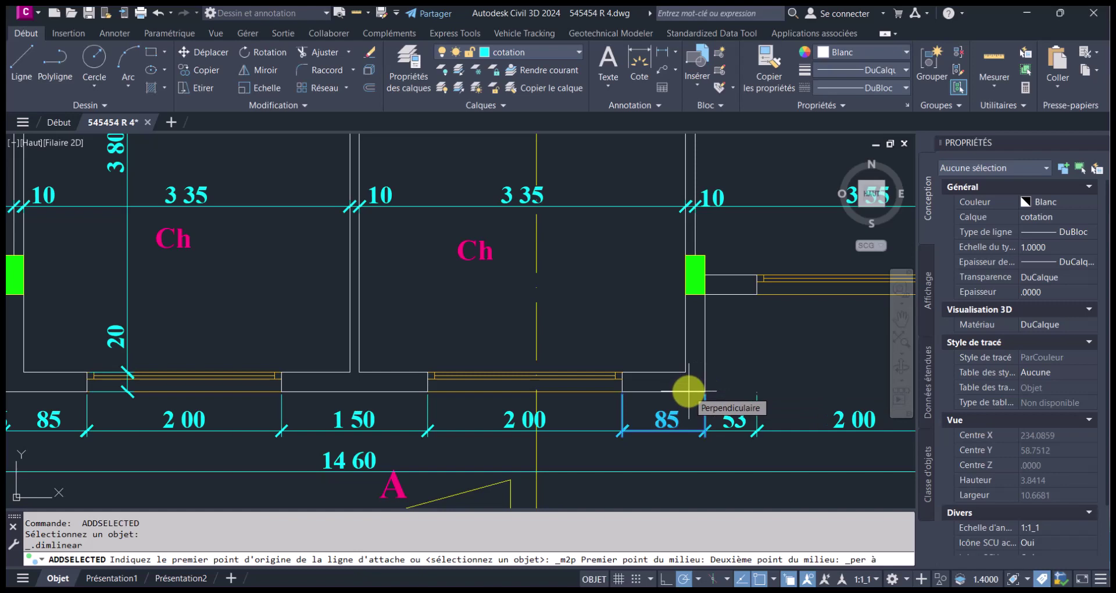
left_click(688, 391)
scroll(712, 394, "down", 3)
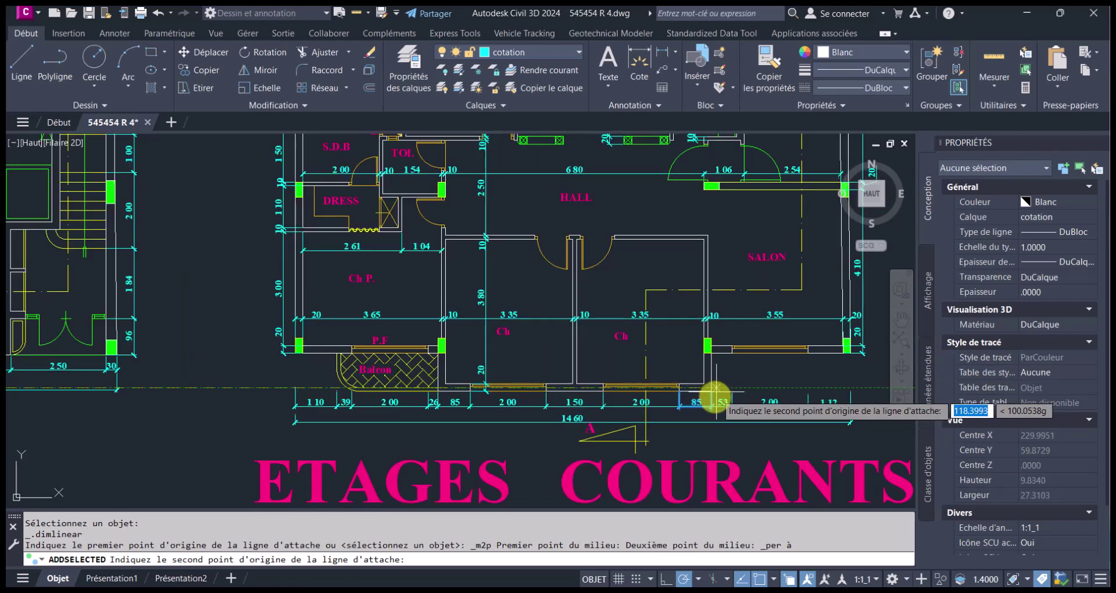
key("Escape")
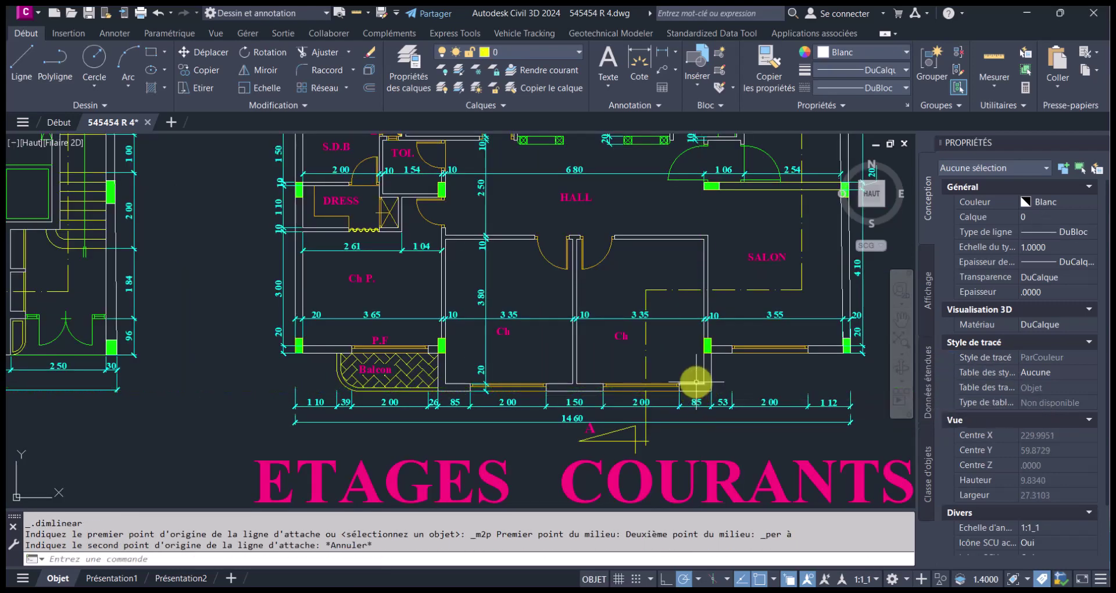
scroll(696, 381, "up", 6)
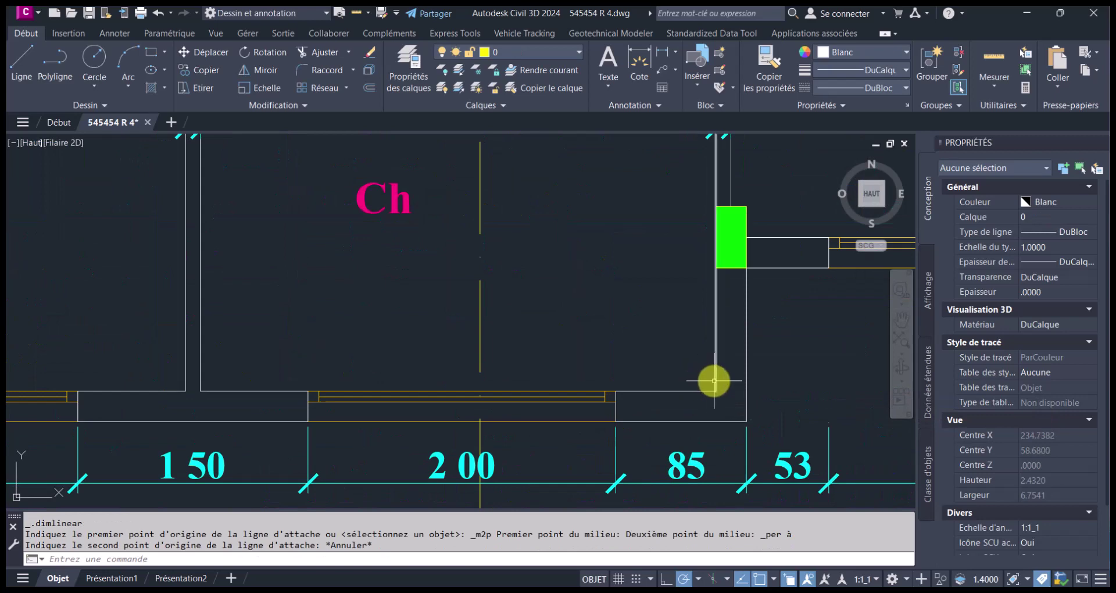
scroll(731, 390, "down", 2)
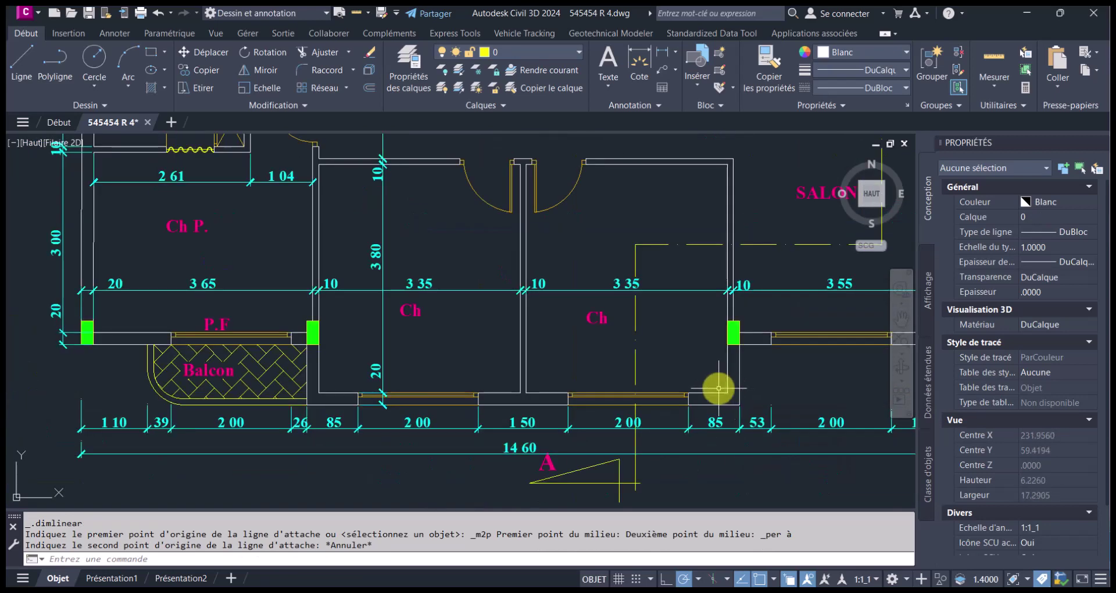
scroll(756, 393, "up", 6)
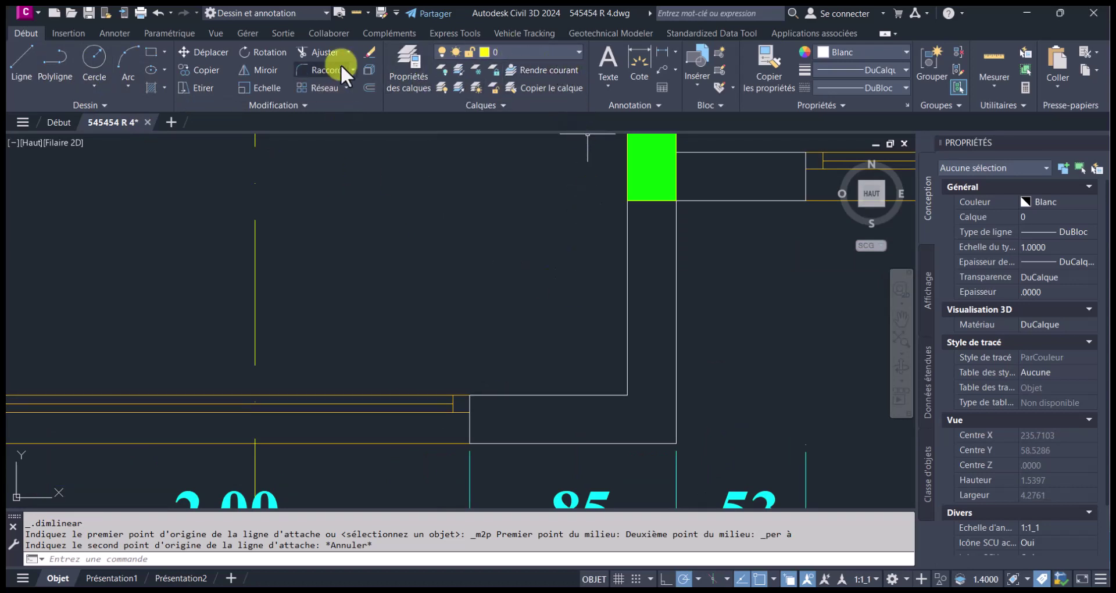
left_click(367, 12)
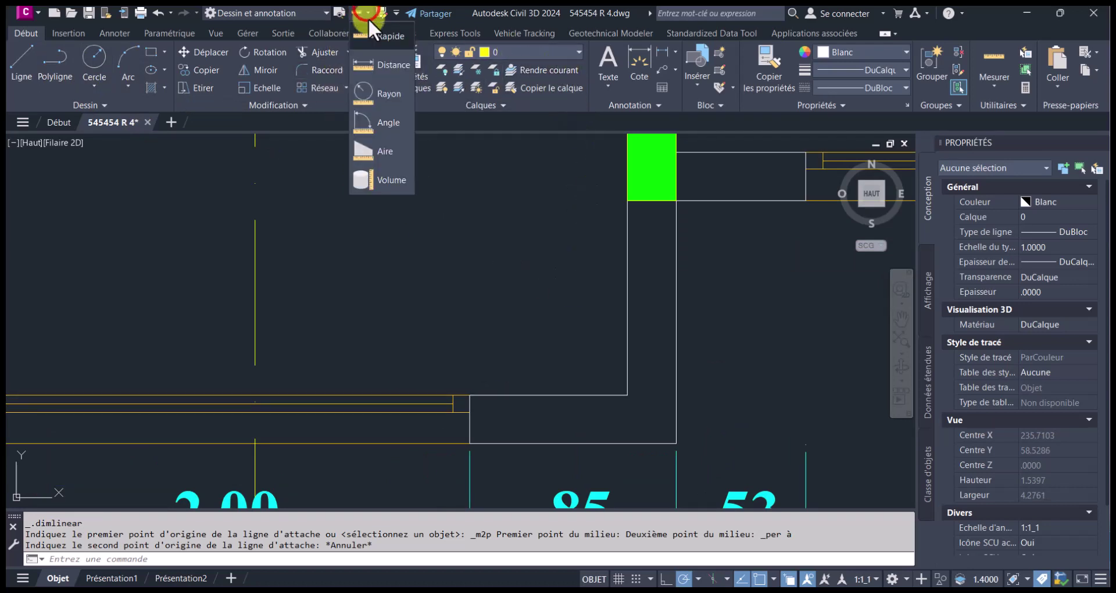
left_click(375, 63)
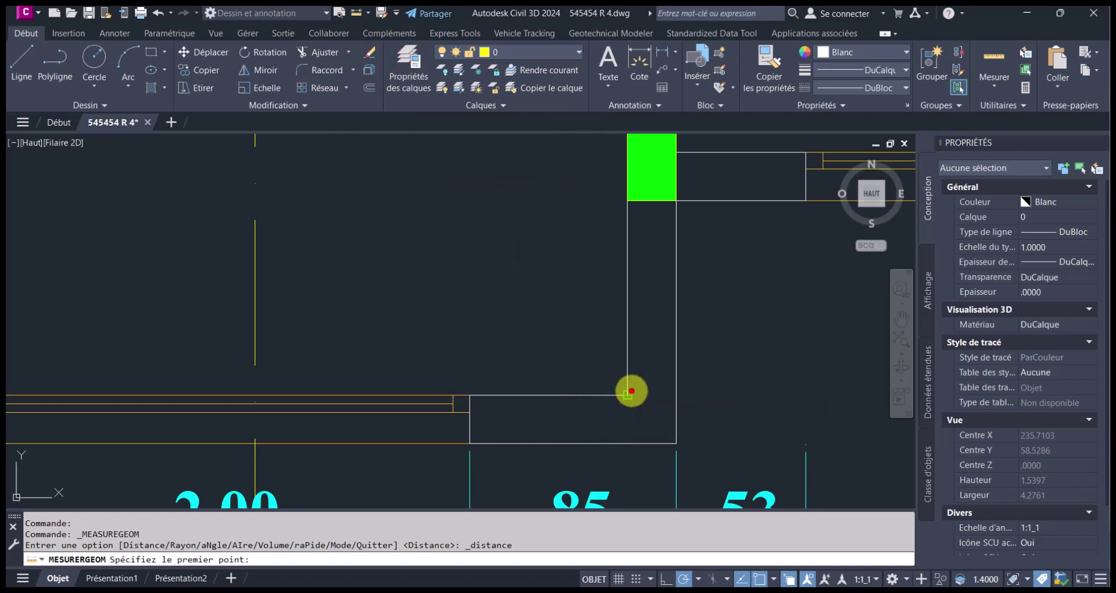
left_click(631, 390)
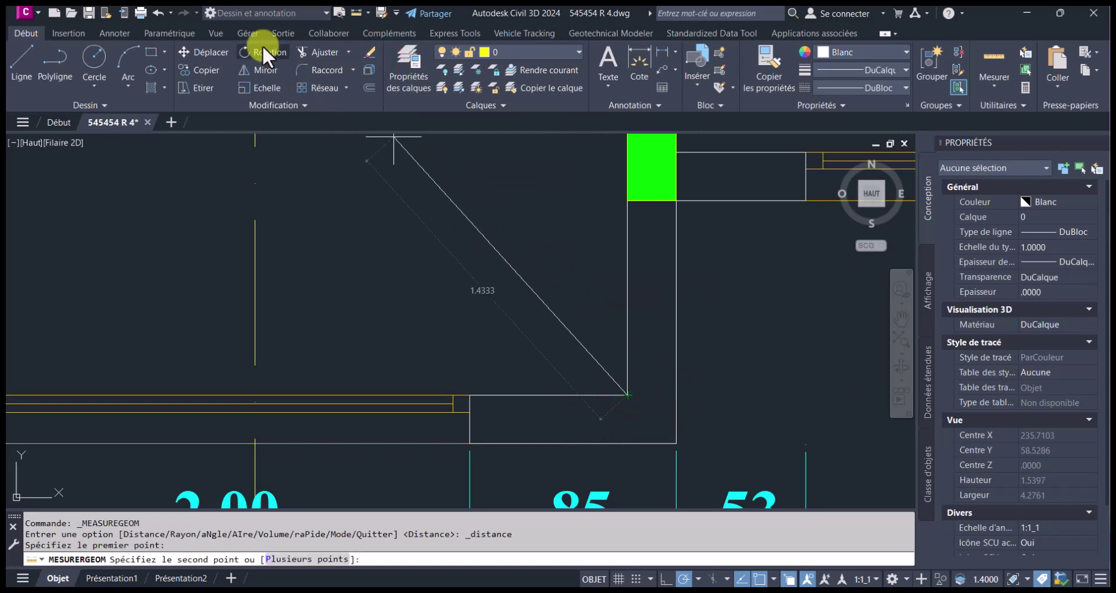
key("Escape")
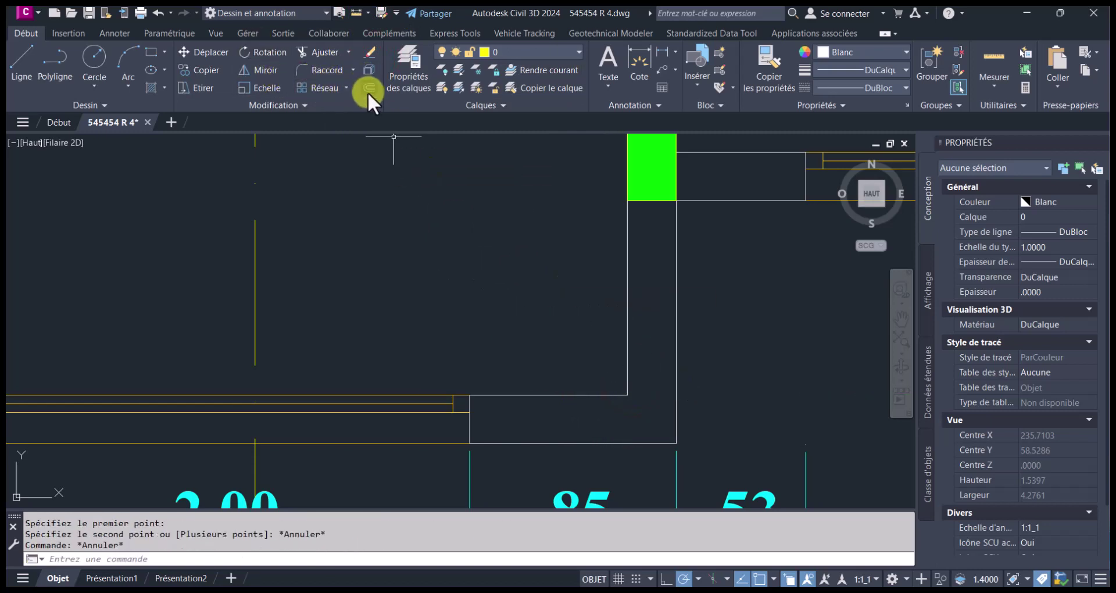
Step: Offset the inner vertical wall face and the outer horizontal wall face at the Ch room's lower corner by 0.1 into the wall
left_click(368, 89)
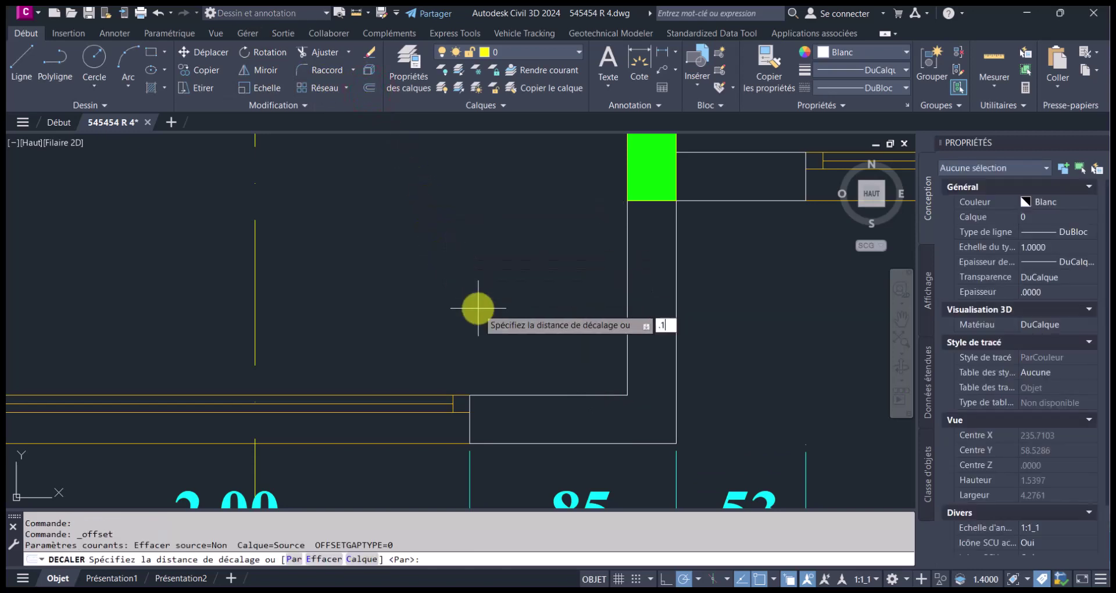
key("Return")
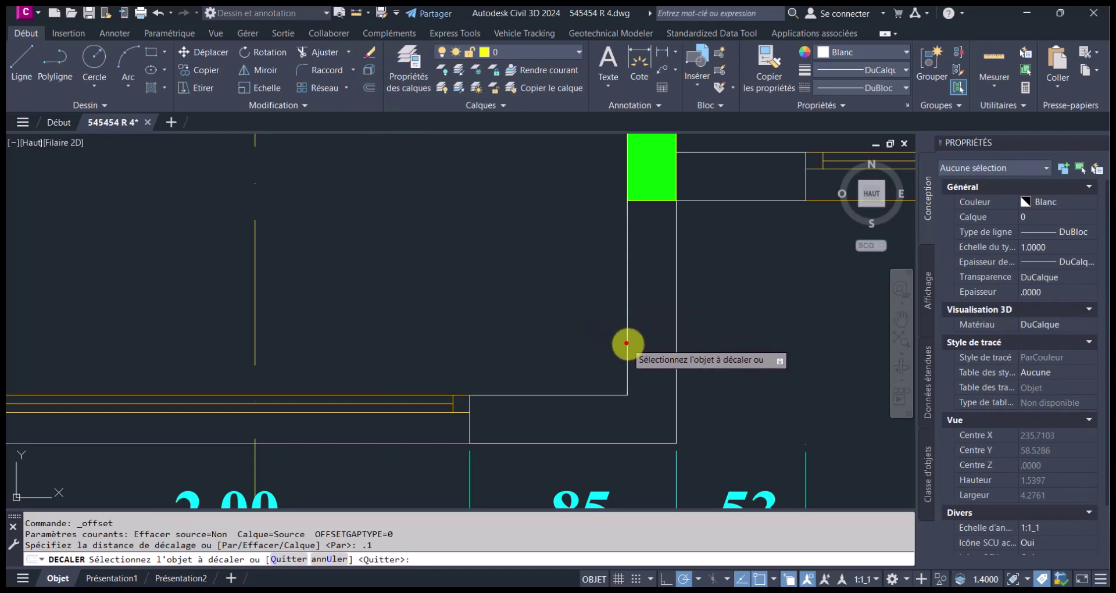
left_click(627, 342)
left_click(654, 347)
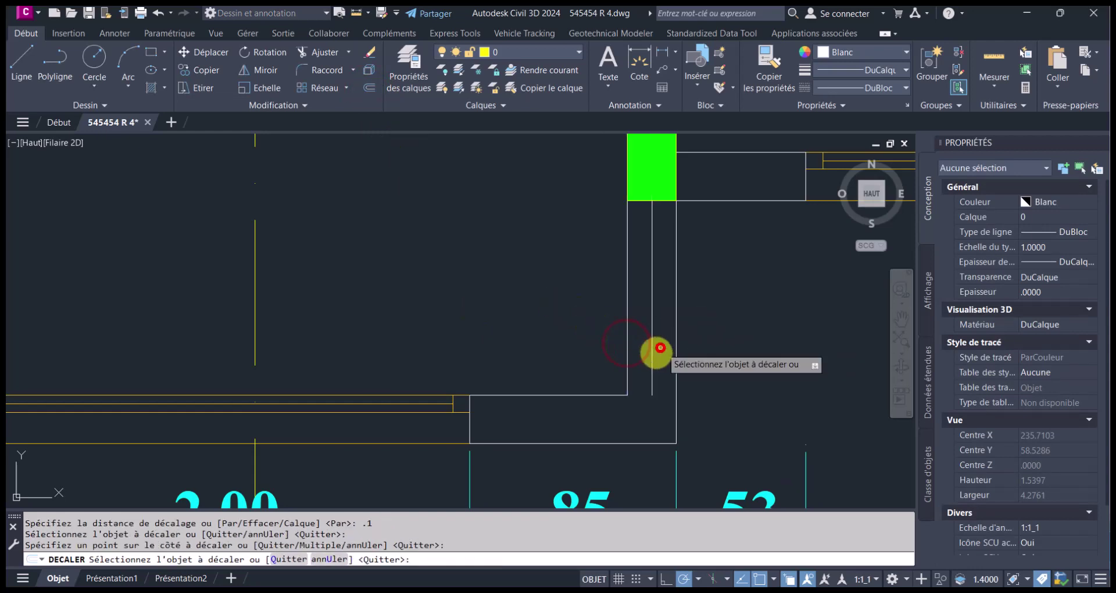
left_click(623, 443)
left_click(618, 418)
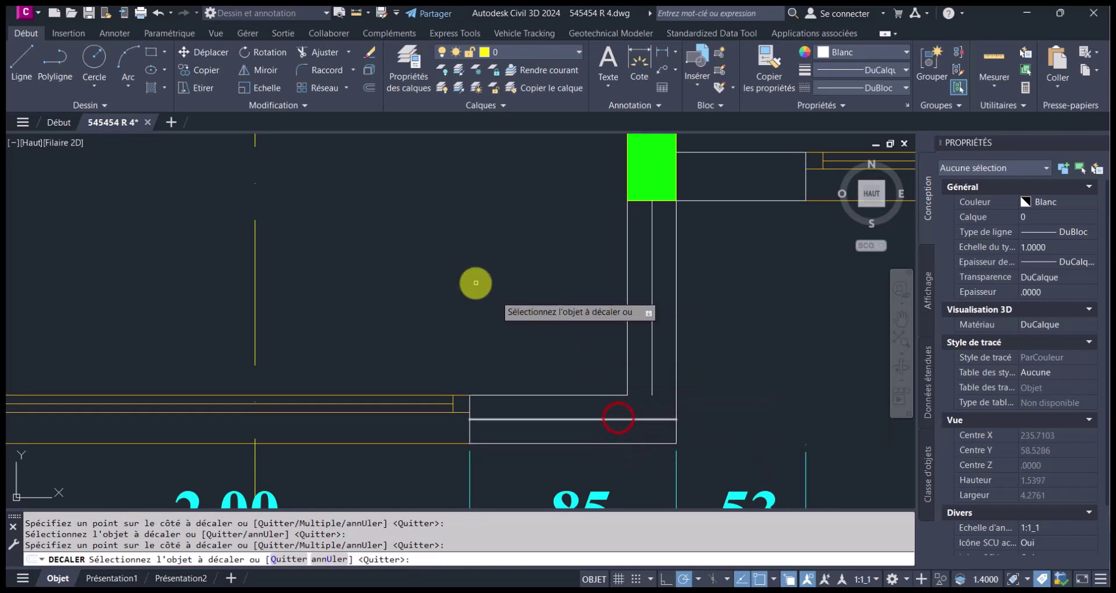
Step: Fillet the two offset wall centre lines with radius 0 so they meet at a corner
left_click(323, 70)
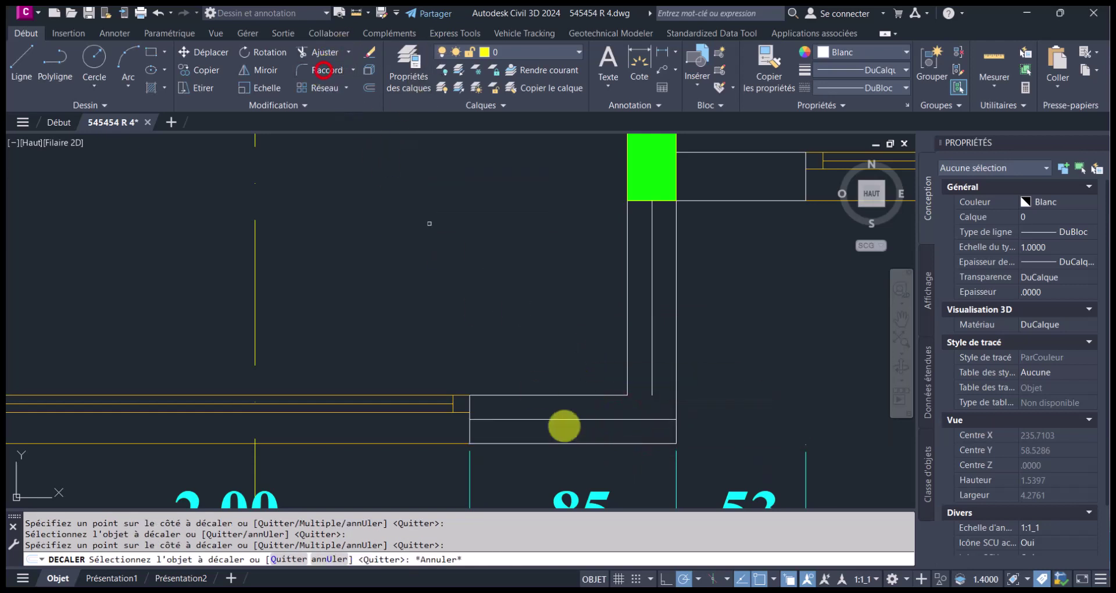
left_click(598, 418)
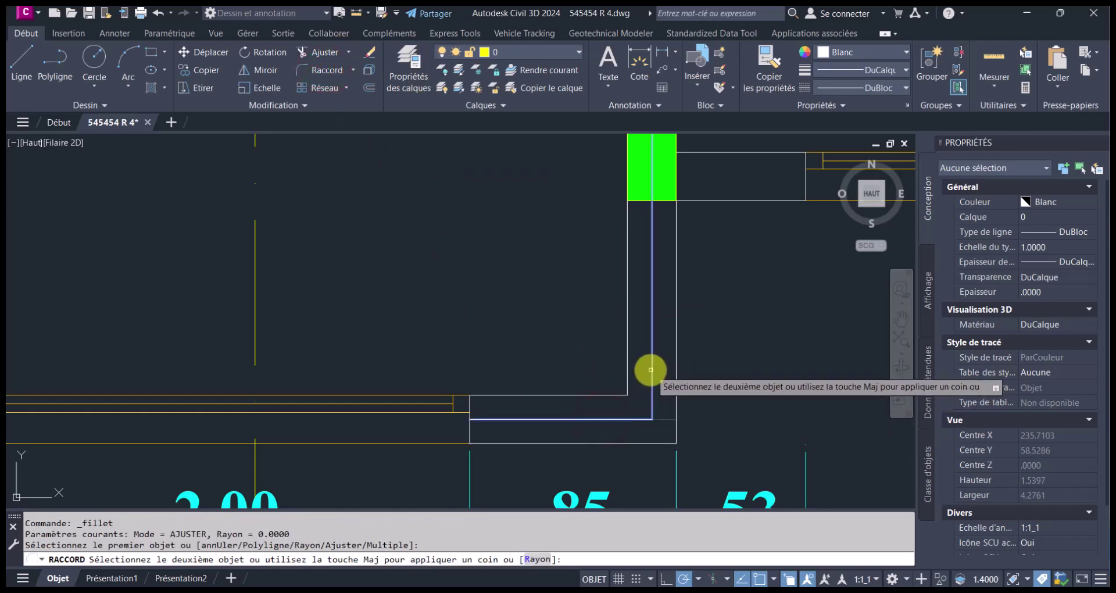
left_click(651, 369)
key("Escape")
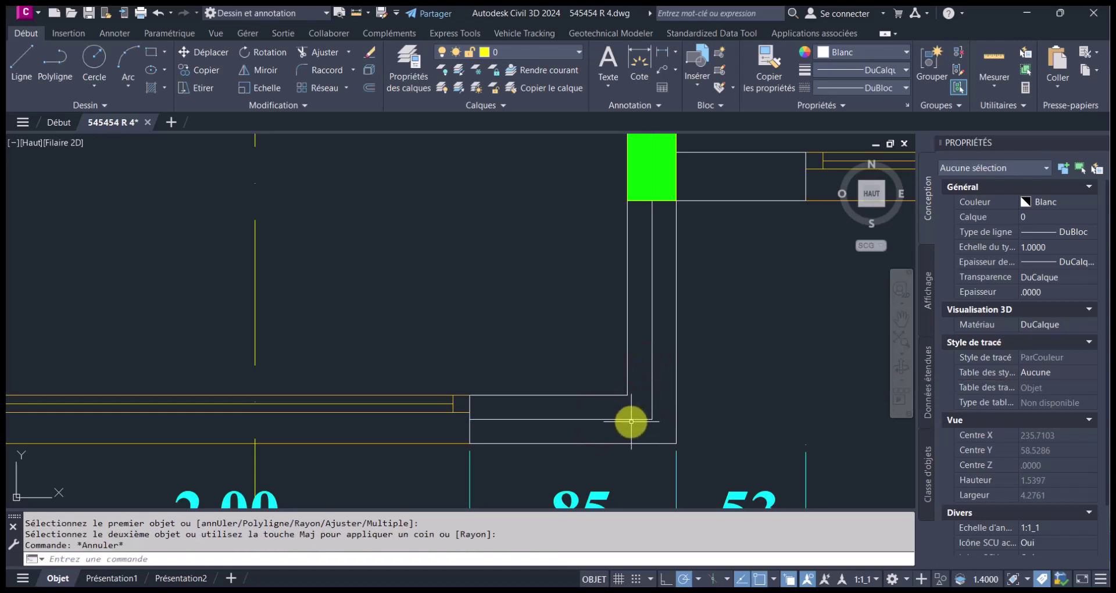
Step: Delete the horizontal centre line, keeping the vertical one
left_click(629, 419)
key("Delete")
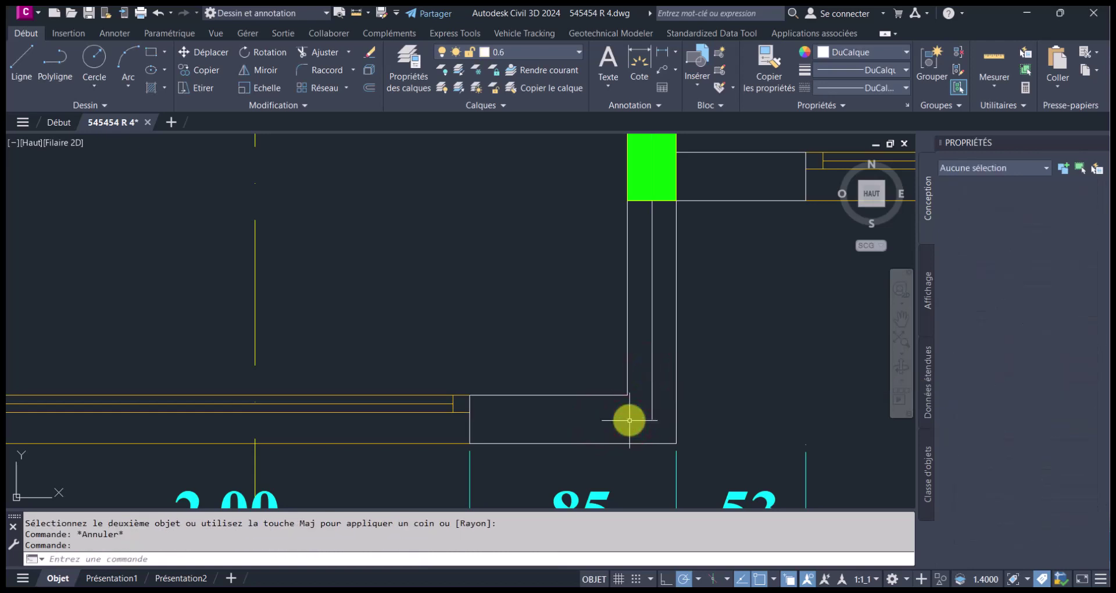
left_click(652, 399)
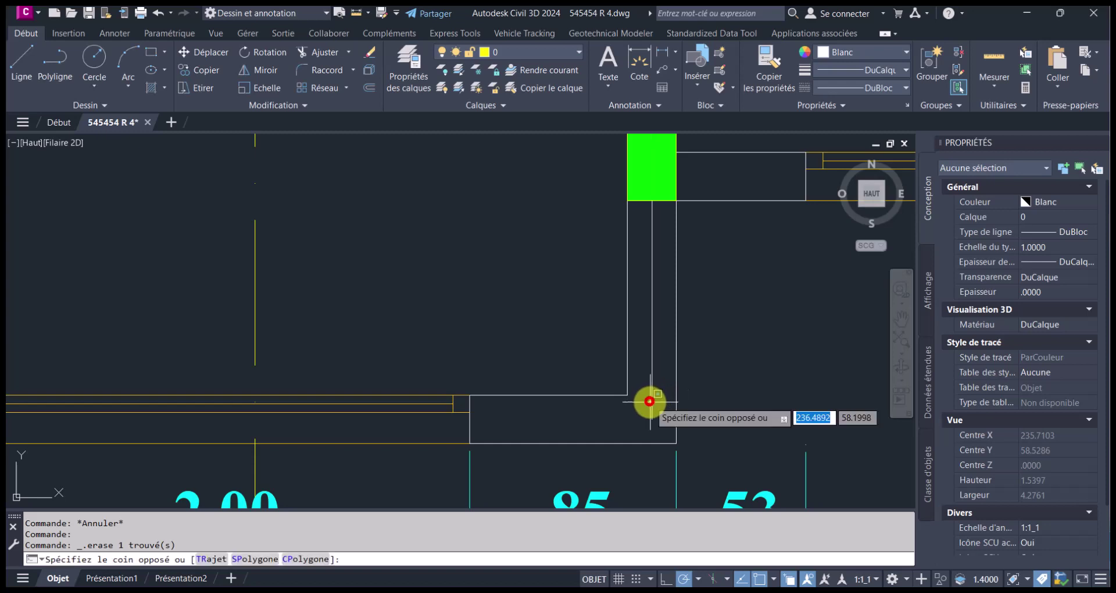
left_click(651, 387)
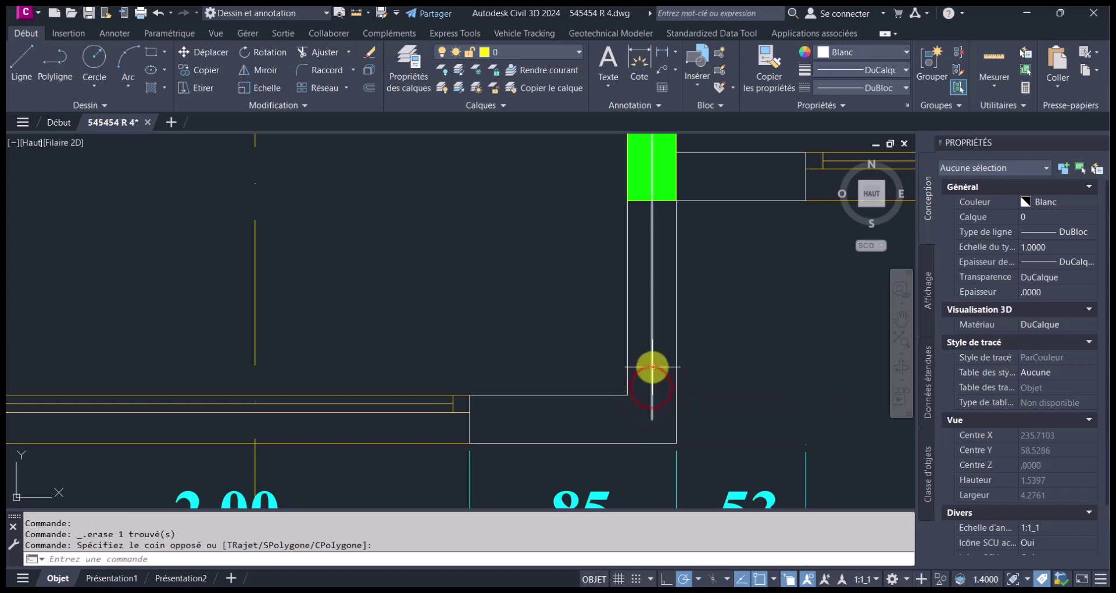
left_click(652, 367)
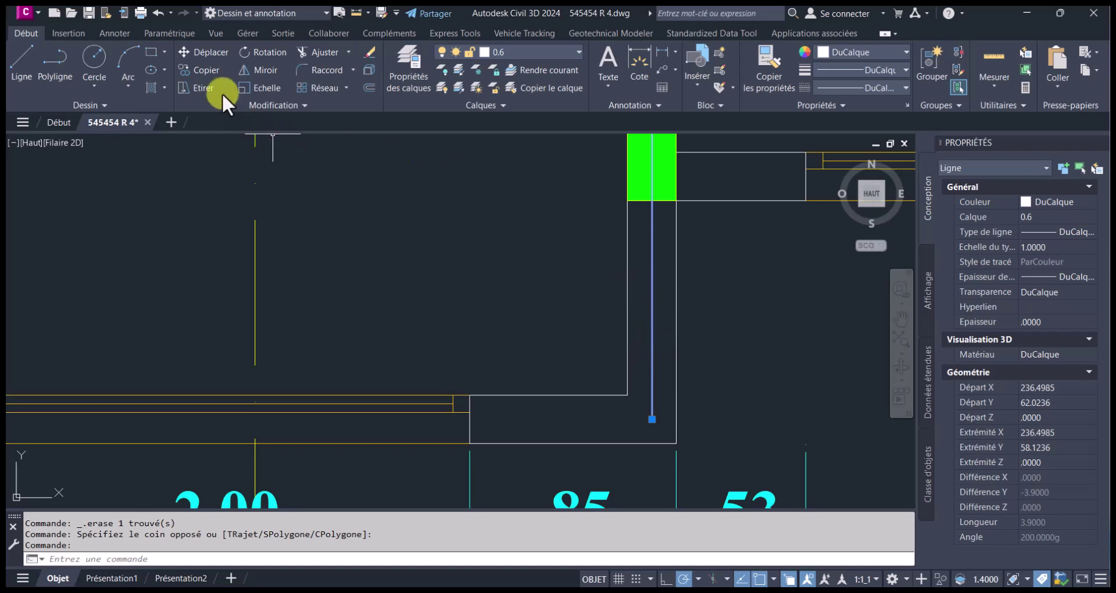
key("Escape")
Step: Add a matching vertical dimension from the wall centre line's lower end to its intersection with the green column's lower edge, placed outside the wall
left_click(594, 490)
right_click(594, 490)
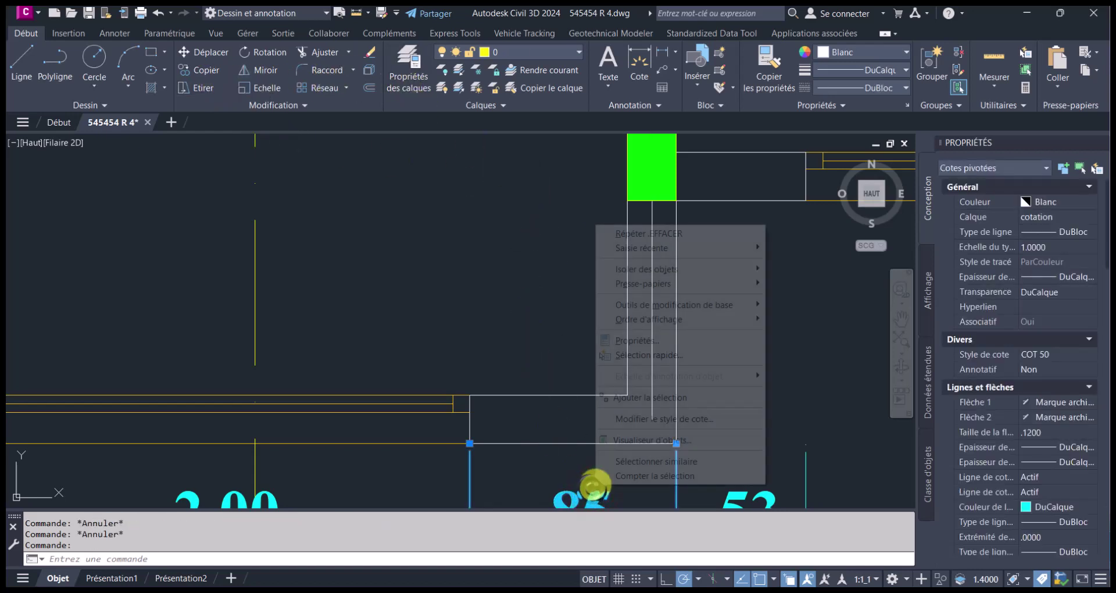
left_click(641, 398)
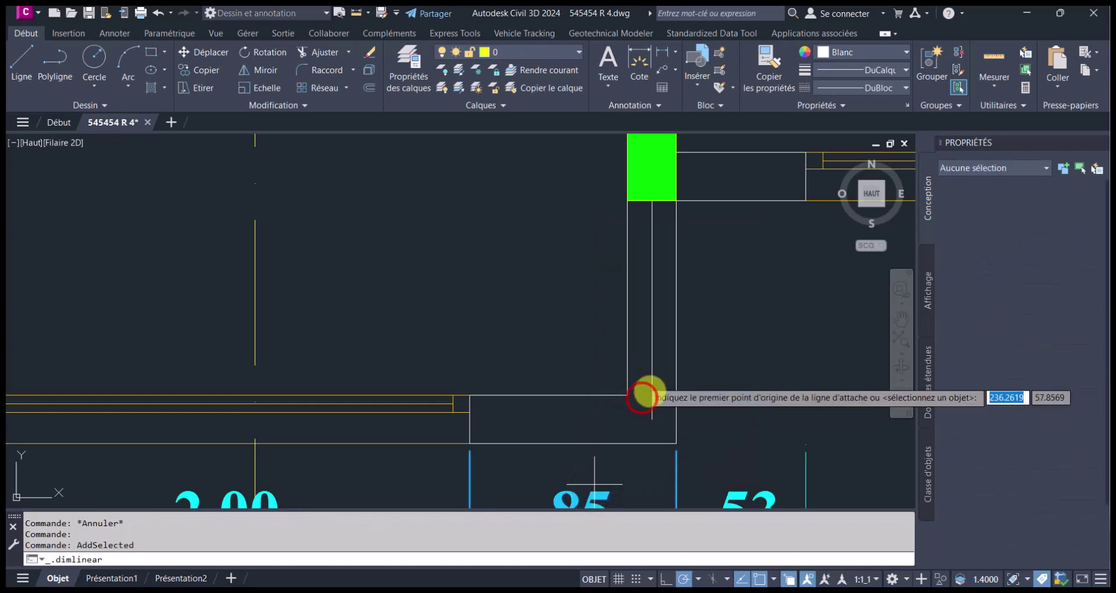
left_click(651, 419)
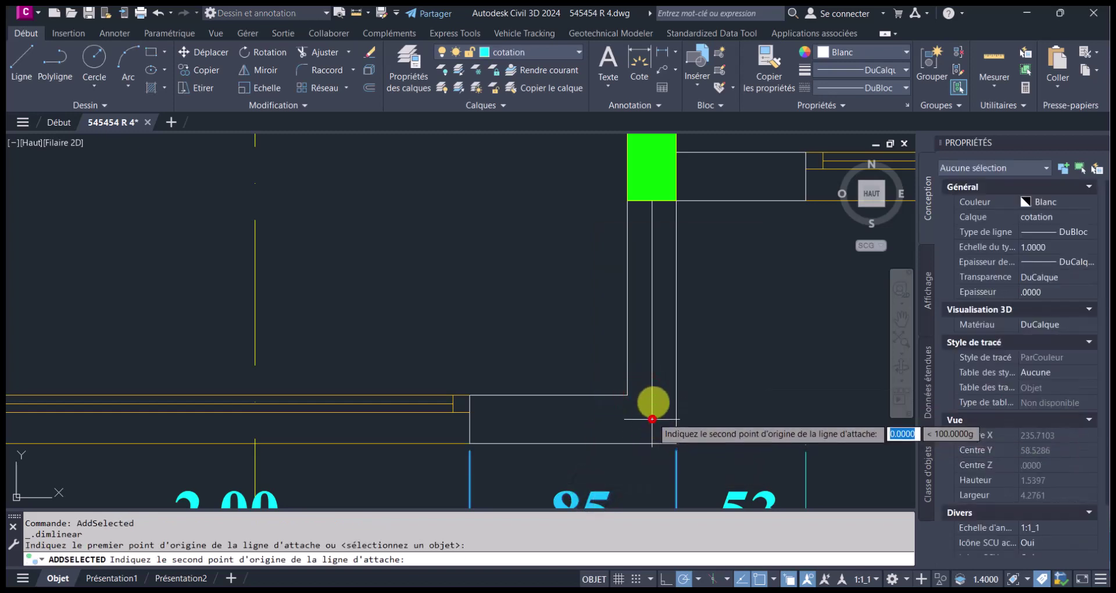
right_click(652, 281, "shift")
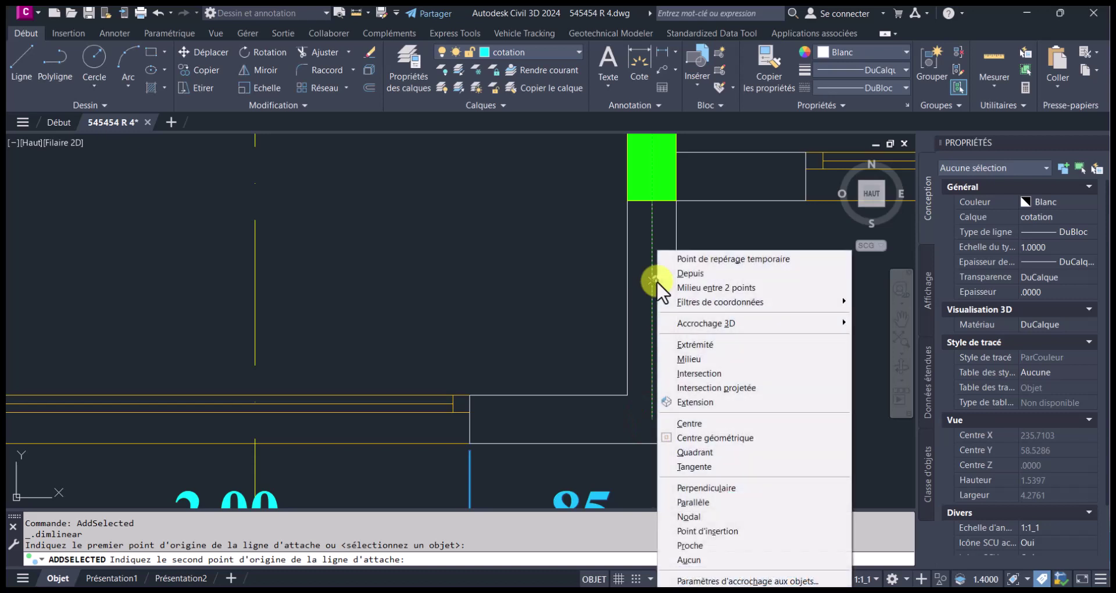
left_click(715, 373)
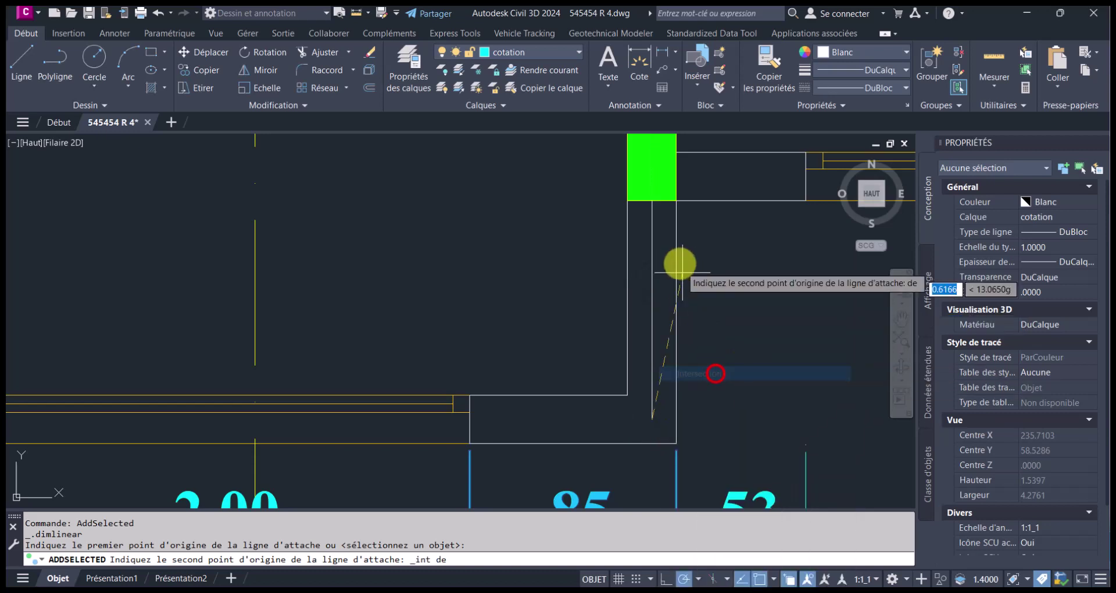
left_click(657, 204)
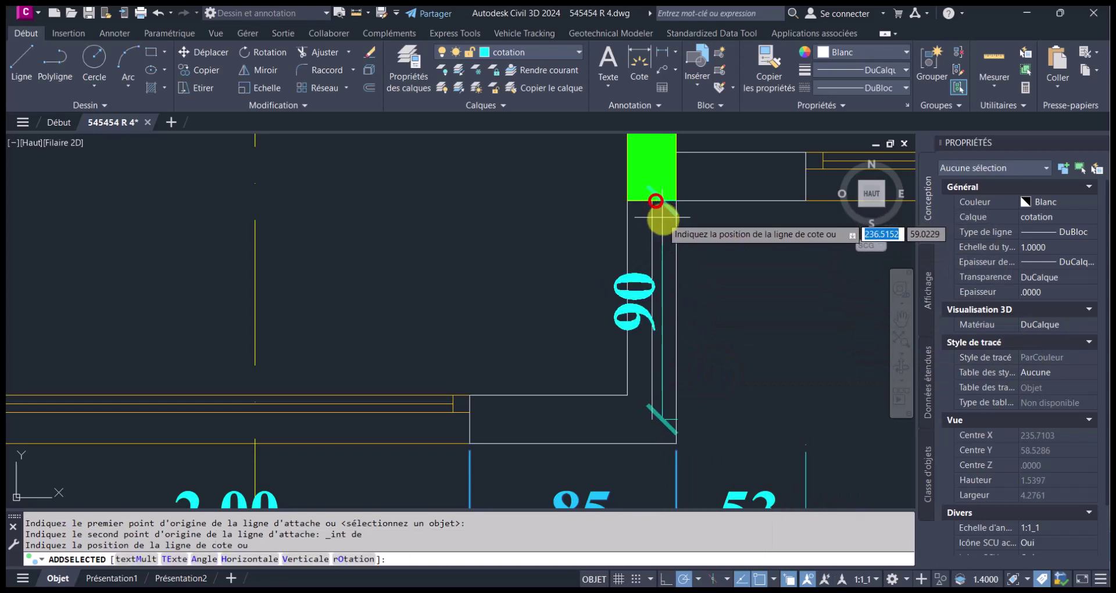
left_click(747, 258)
Step: Add a matching horizontal dimension from the centre line's lower end to the midpoint of the balcony-side wall's thickness, placed just inside the two Ch rooms
scroll(774, 337, "down", 4)
scroll(773, 355, "down", 2)
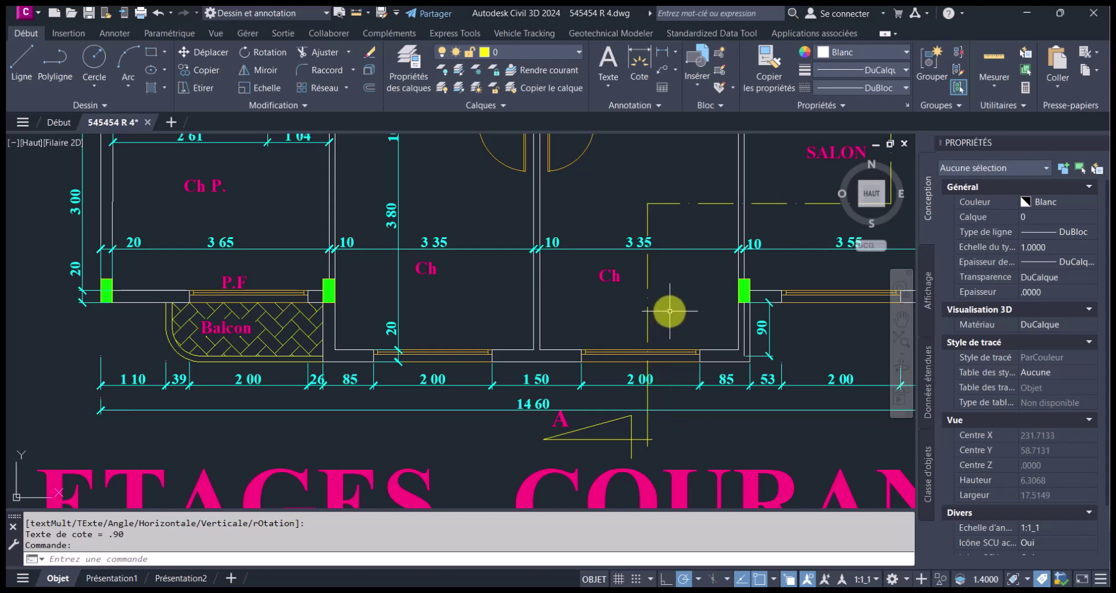
key("space")
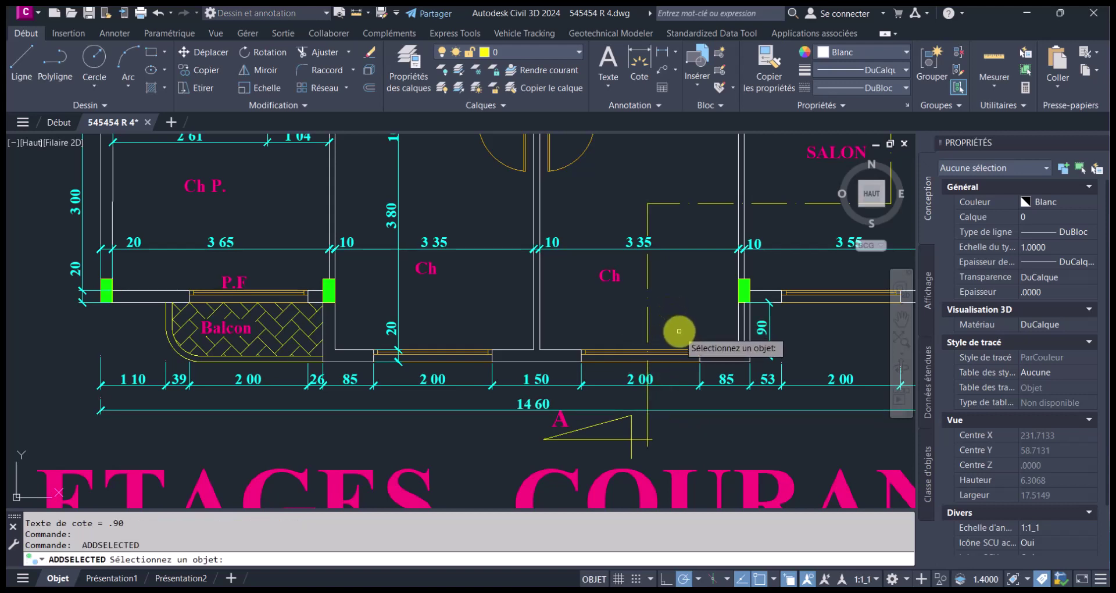
left_click(755, 352)
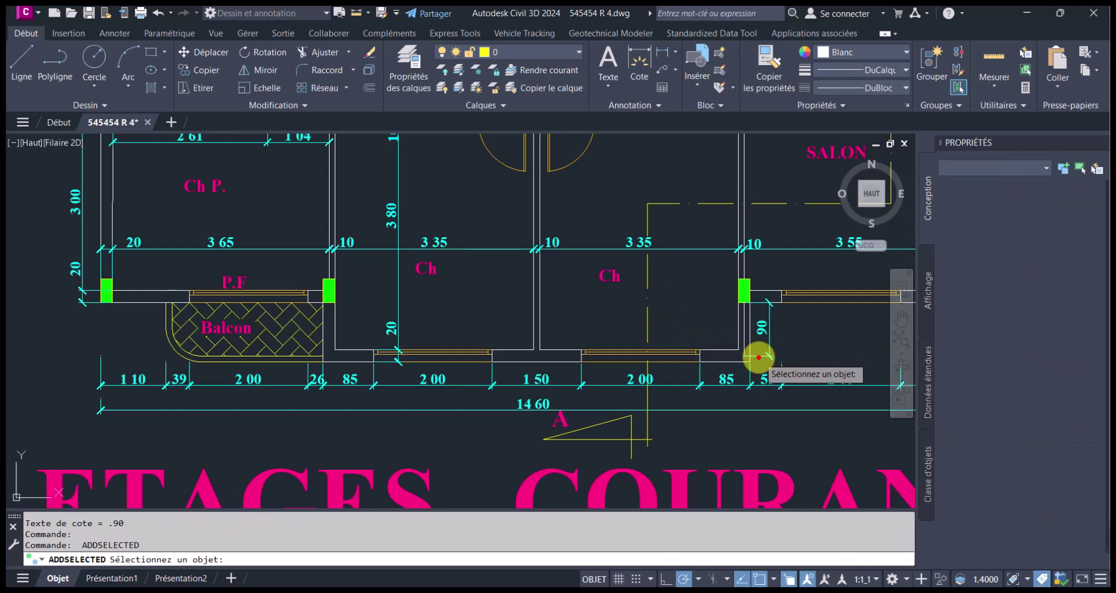
scroll(730, 380, "up", 2)
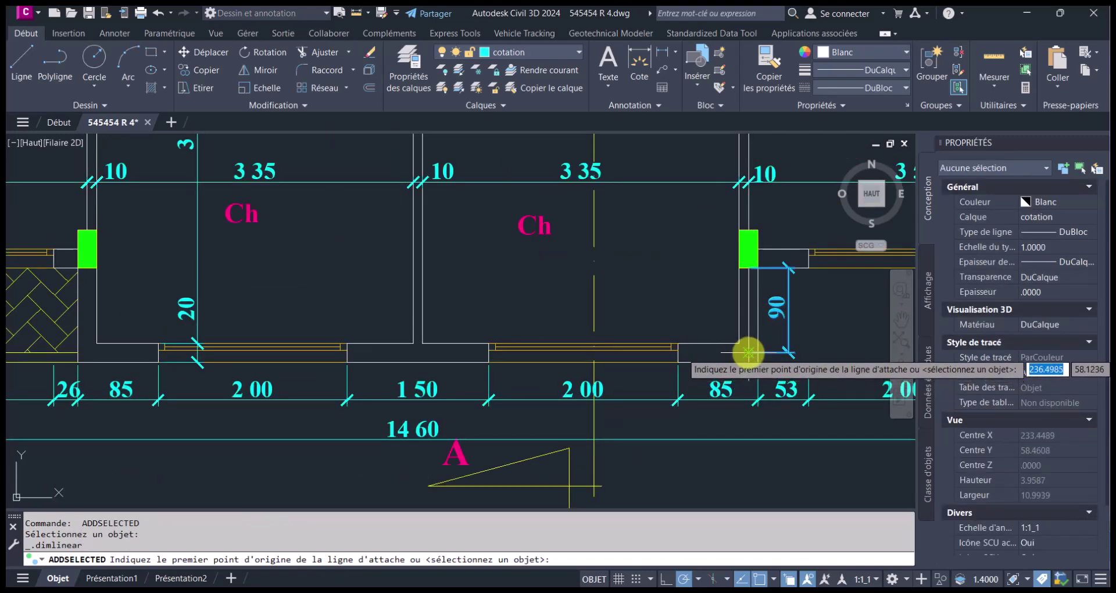
left_click(748, 353)
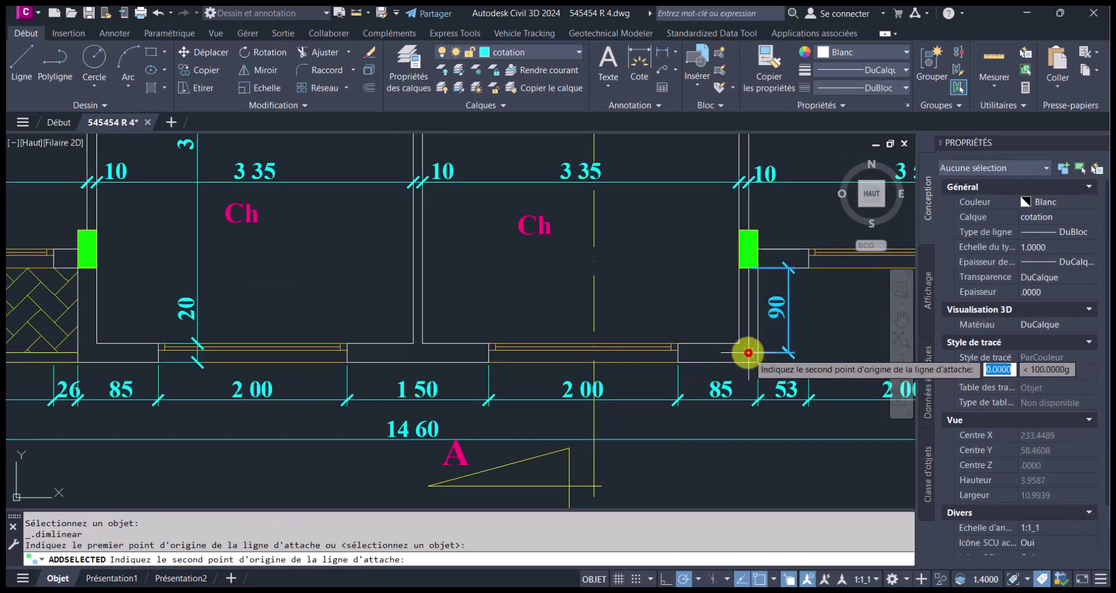
right_click(128, 361, "shift")
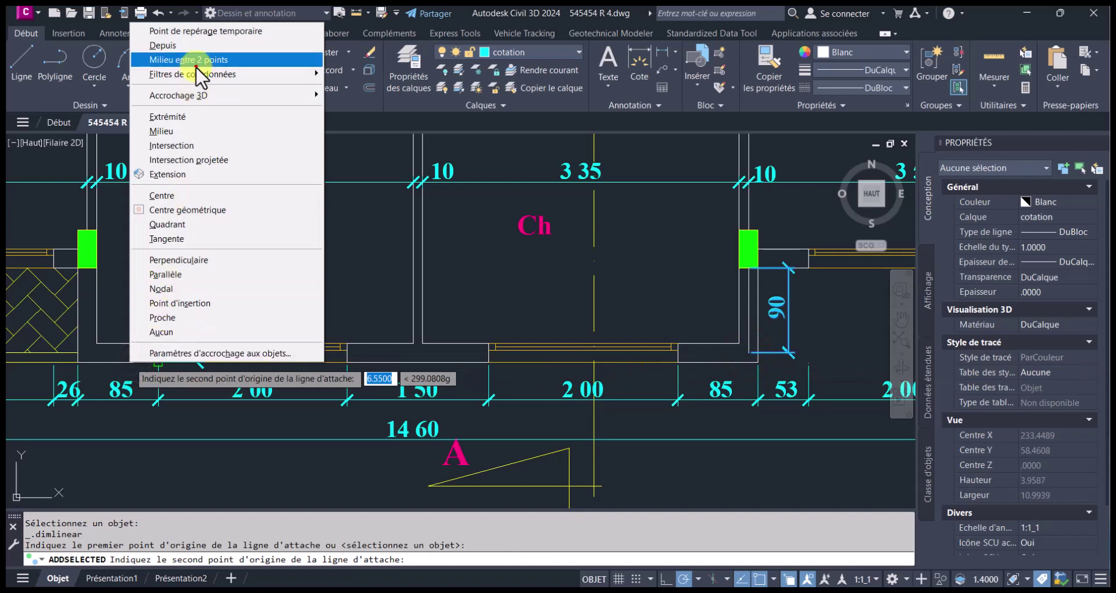
left_click(197, 64)
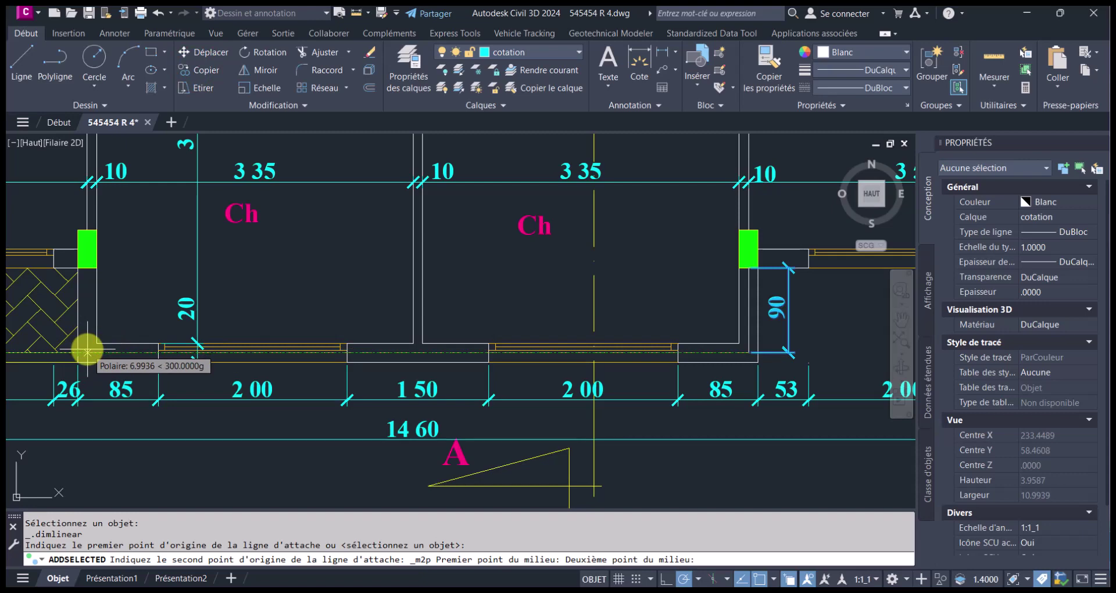
right_click(87, 351, "shift")
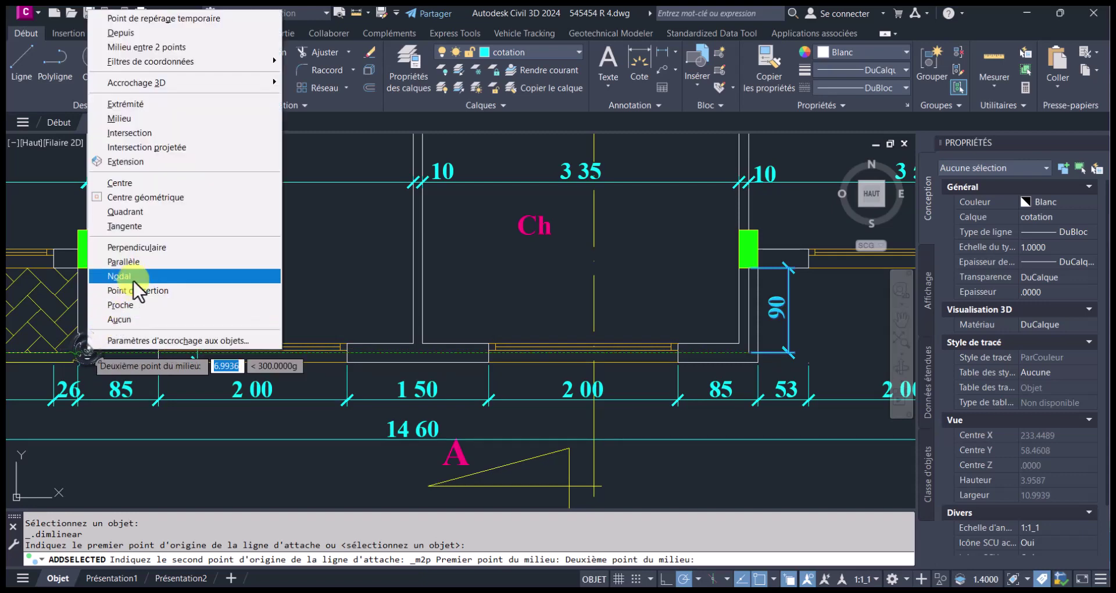
left_click(139, 248)
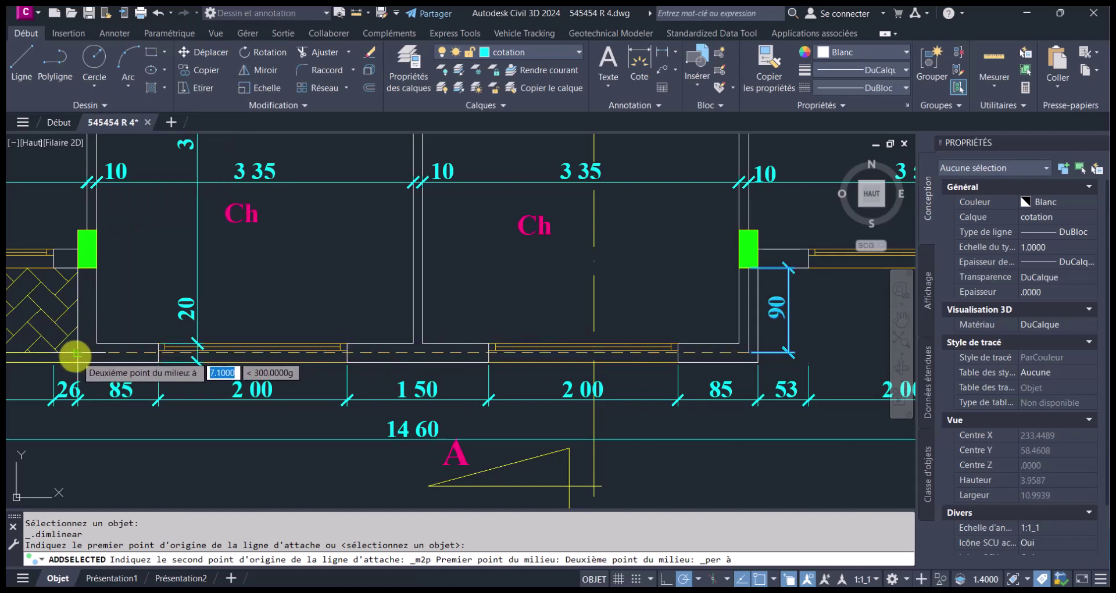
left_click(76, 355)
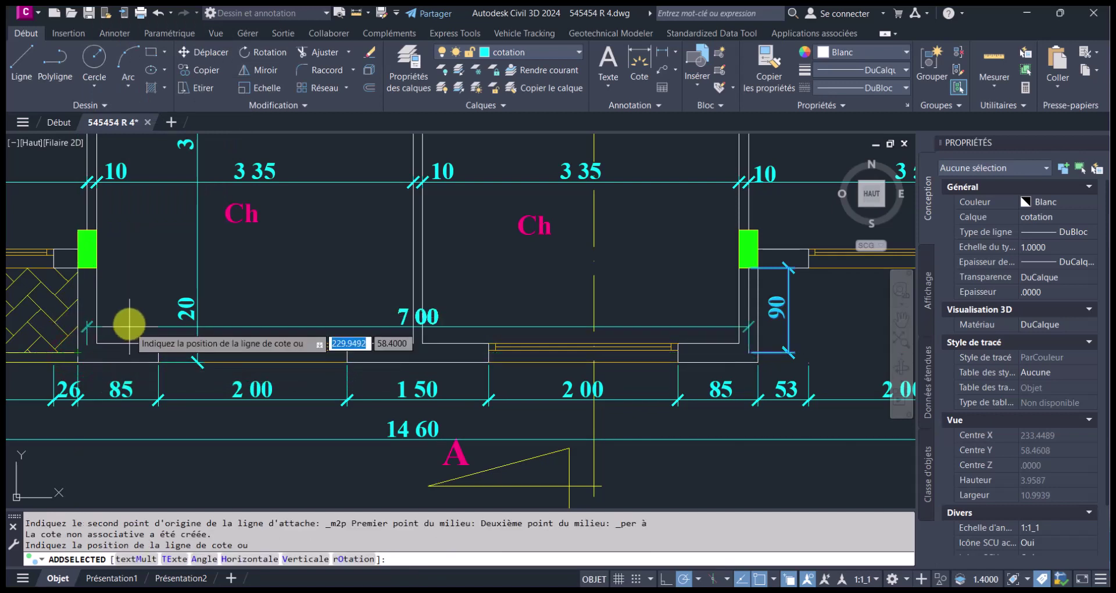
left_click(135, 319)
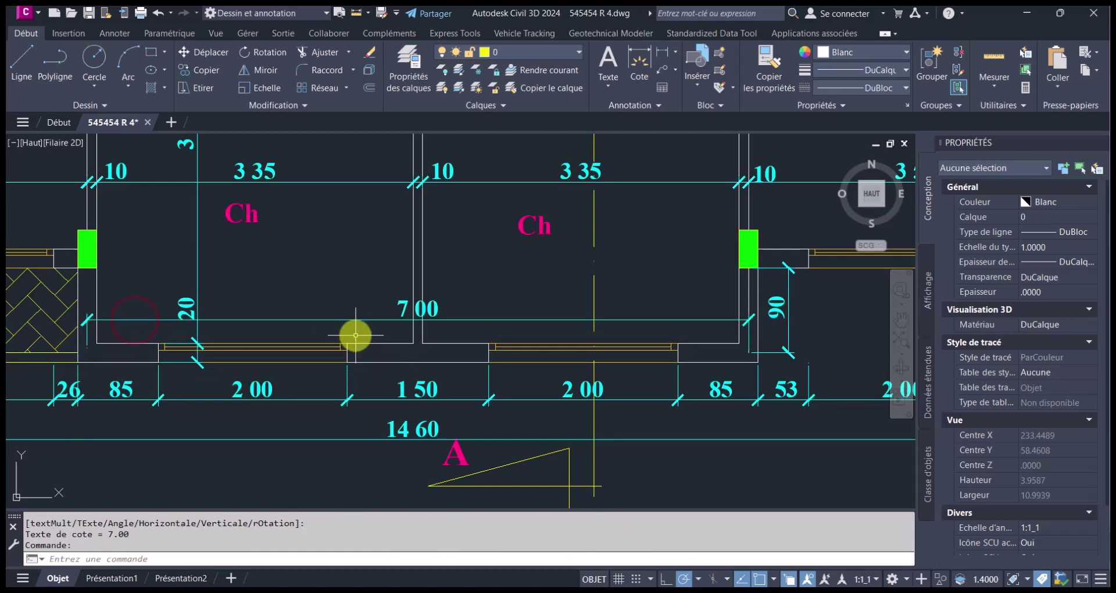
Step: Measure the thickness of the balcony parapet where it meets the Ch room wall
middle_click_drag(357, 326, 671, 332)
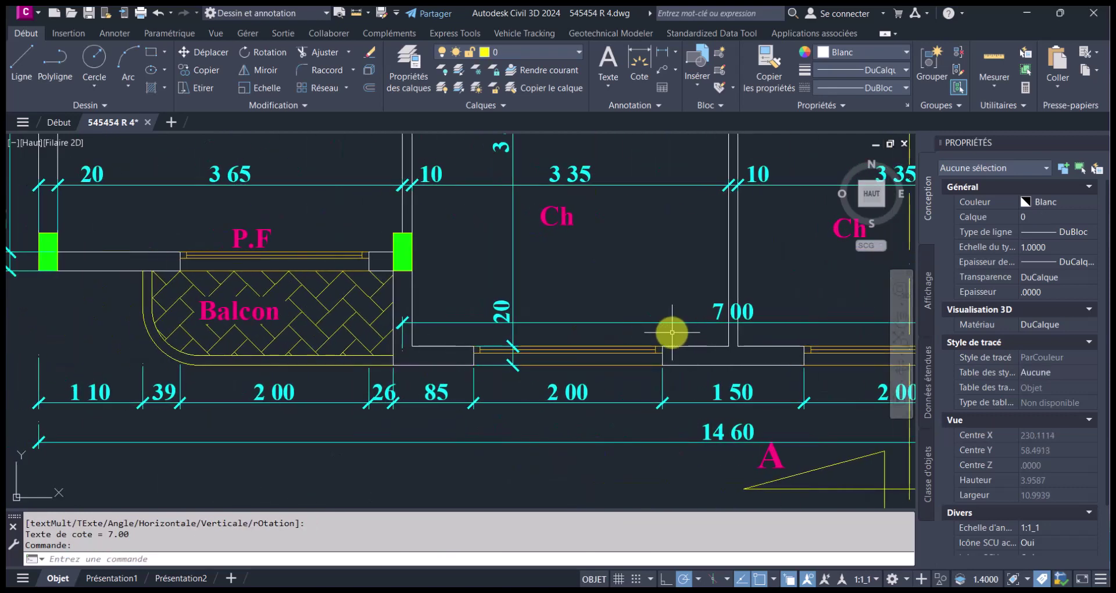
scroll(169, 346, "up", 2)
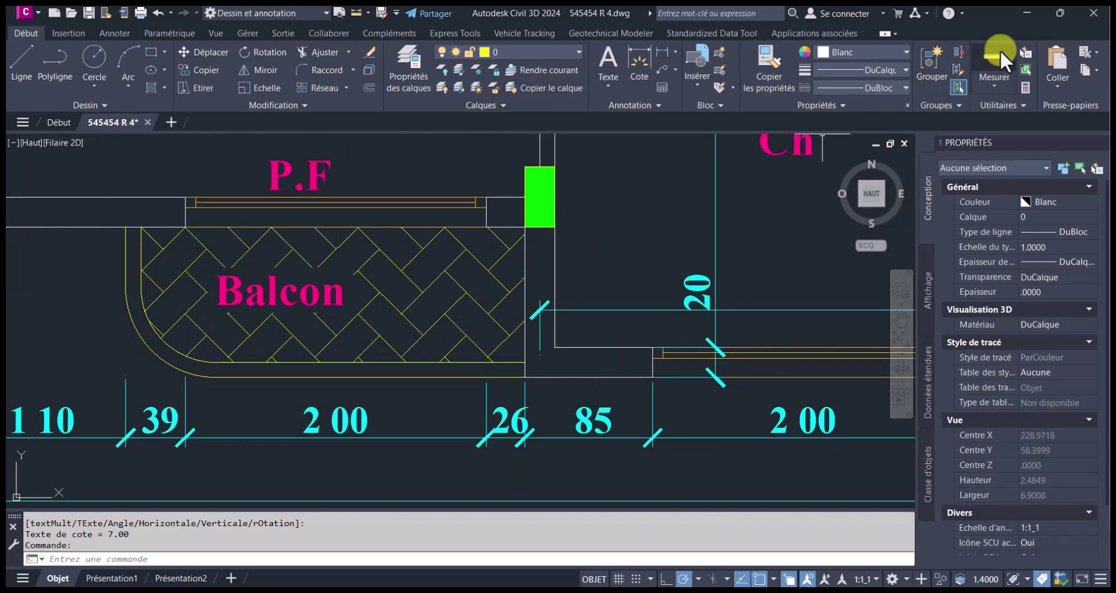
left_click(994, 87)
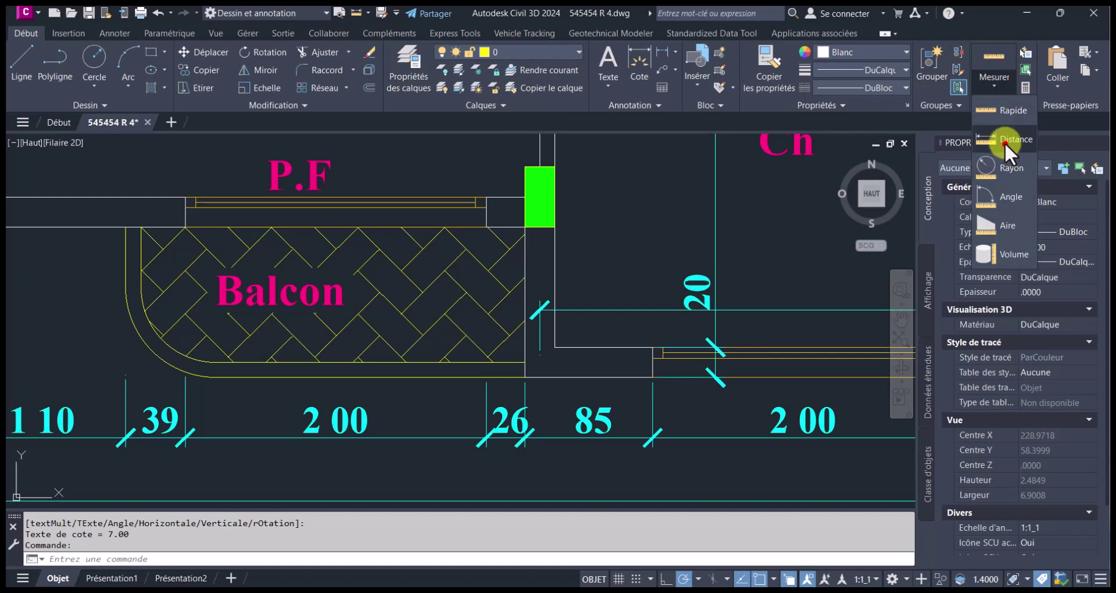
left_click(1004, 142)
scroll(506, 384, "up", 3)
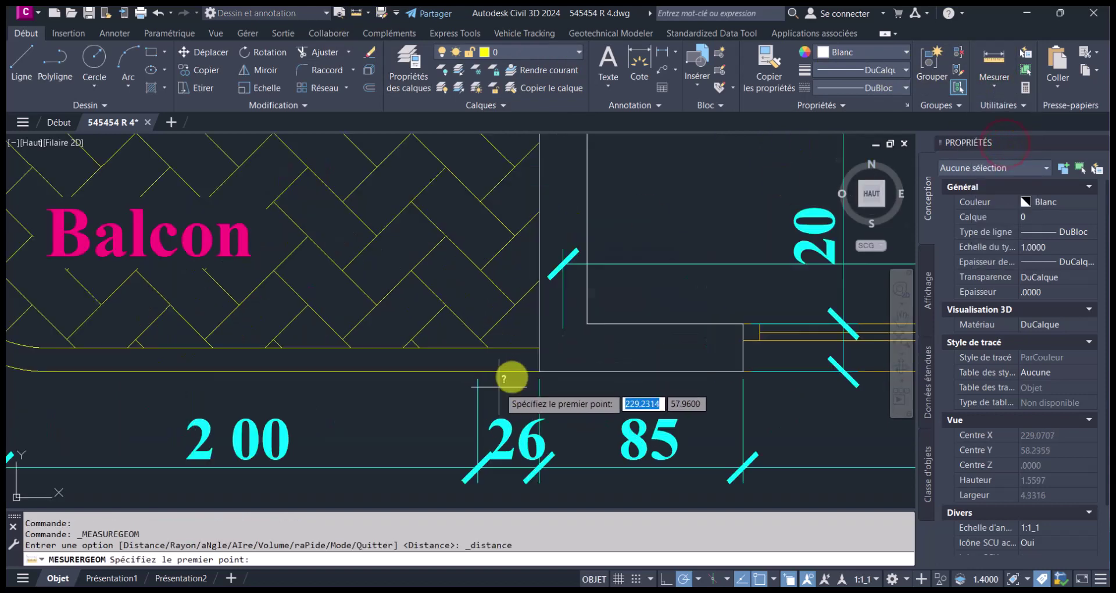
left_click(538, 348)
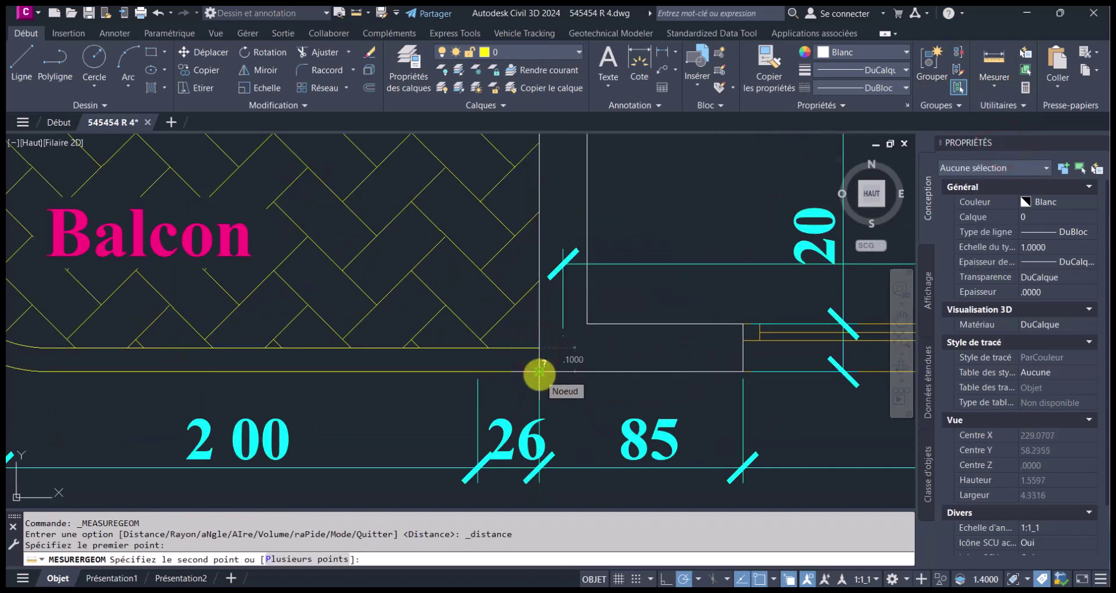
left_click(539, 370)
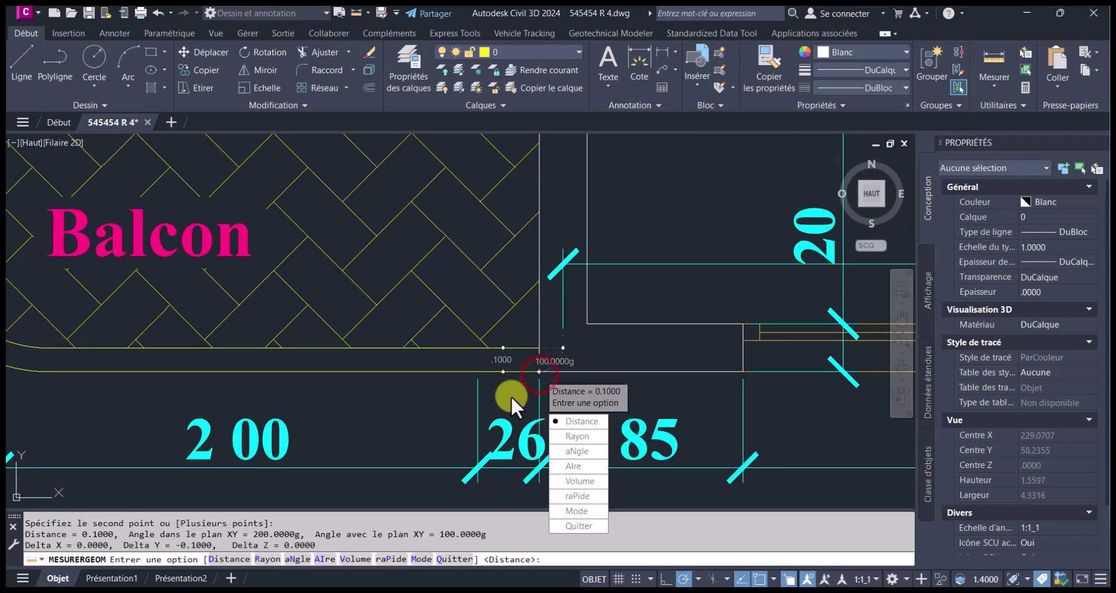
key("Escape")
key("Escape")
key("Escape")
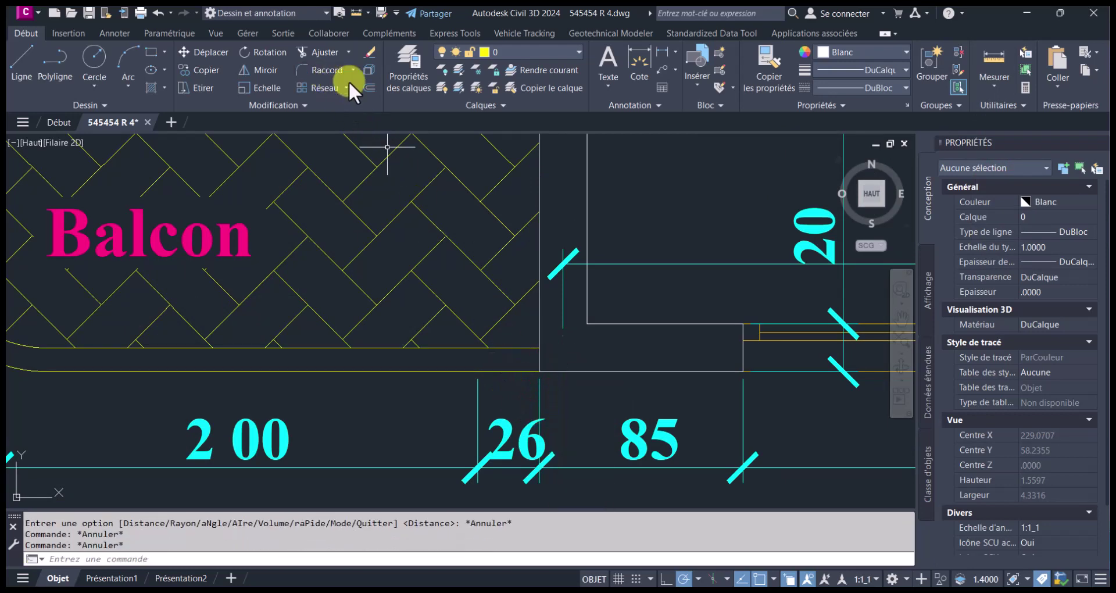
Step: Offset the balcony parapet's outer horizontal line, corner arc and vertical line inward by 0.05 to create its centre line
left_click(371, 88)
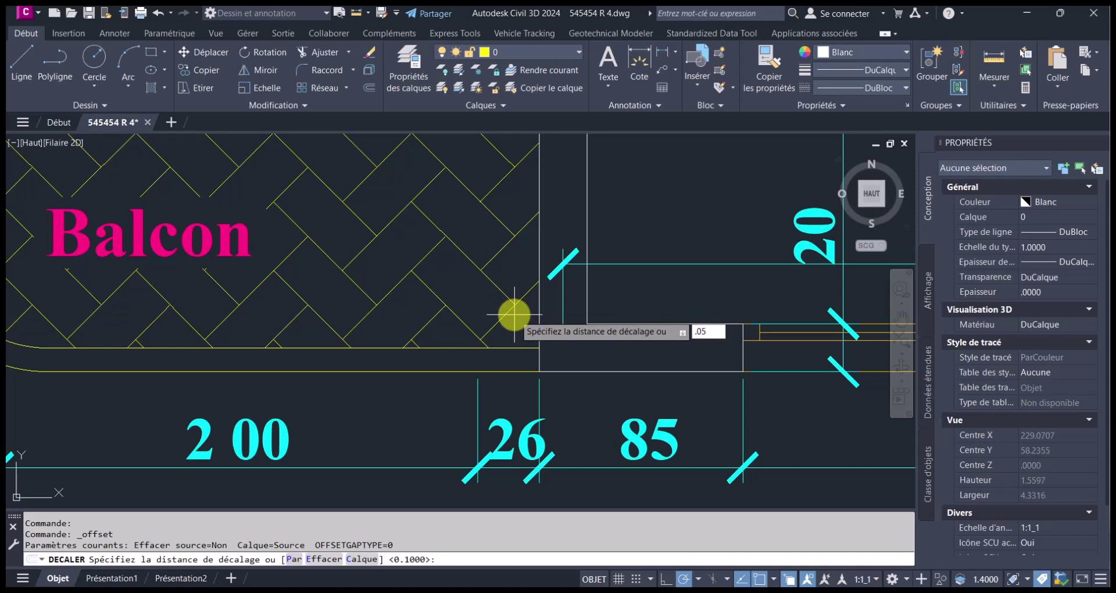
type(".05")
key("Return")
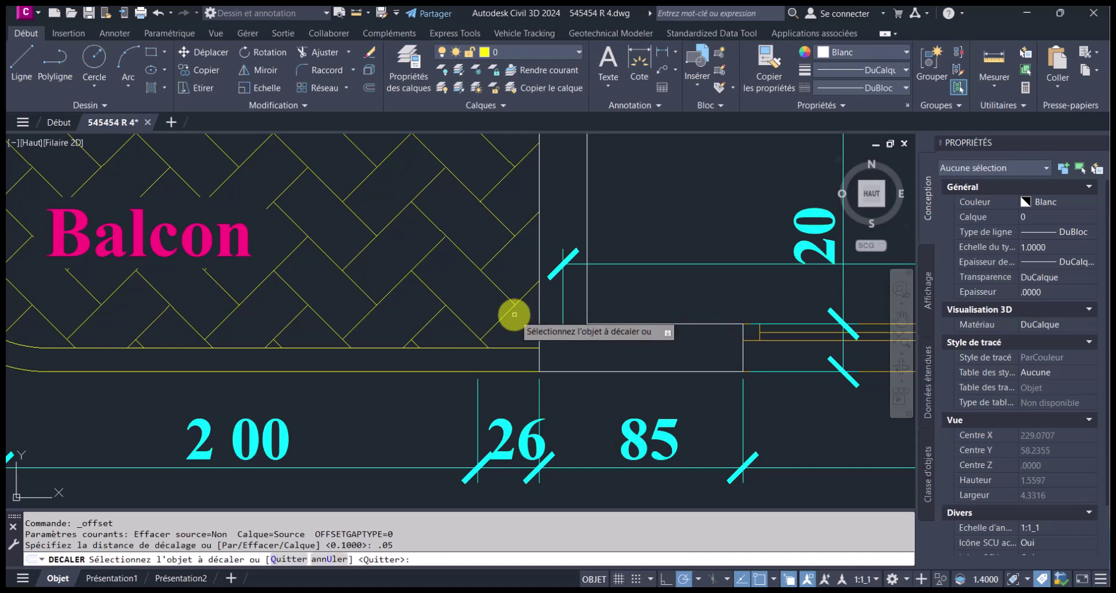
left_click(442, 371)
left_click(439, 359)
middle_click_drag(200, 375, 505, 436)
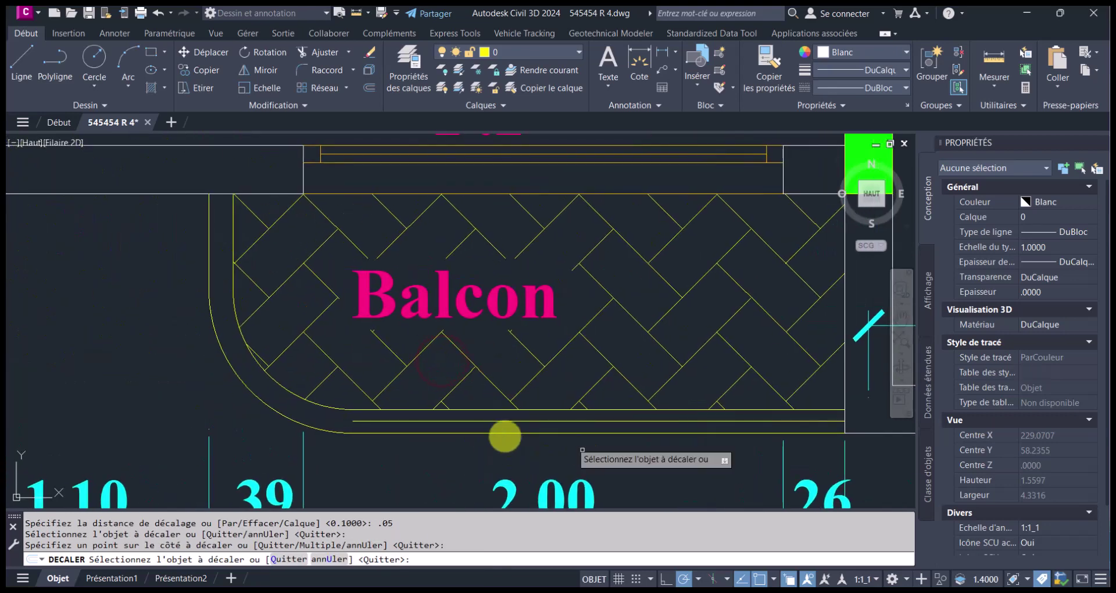
left_click(234, 369)
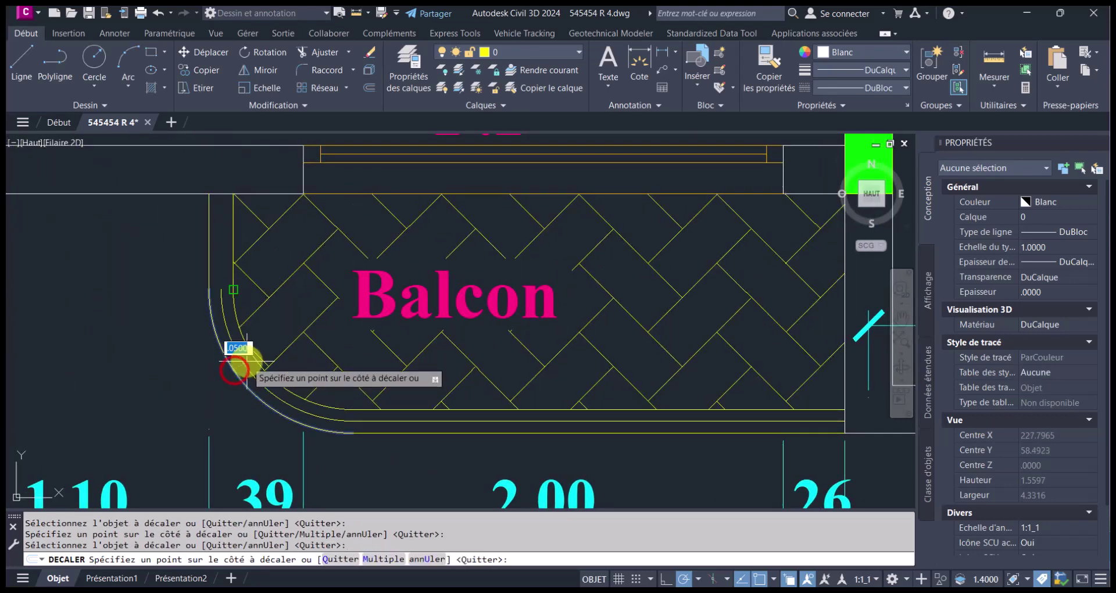
left_click(240, 359)
left_click(208, 260)
left_click(228, 263)
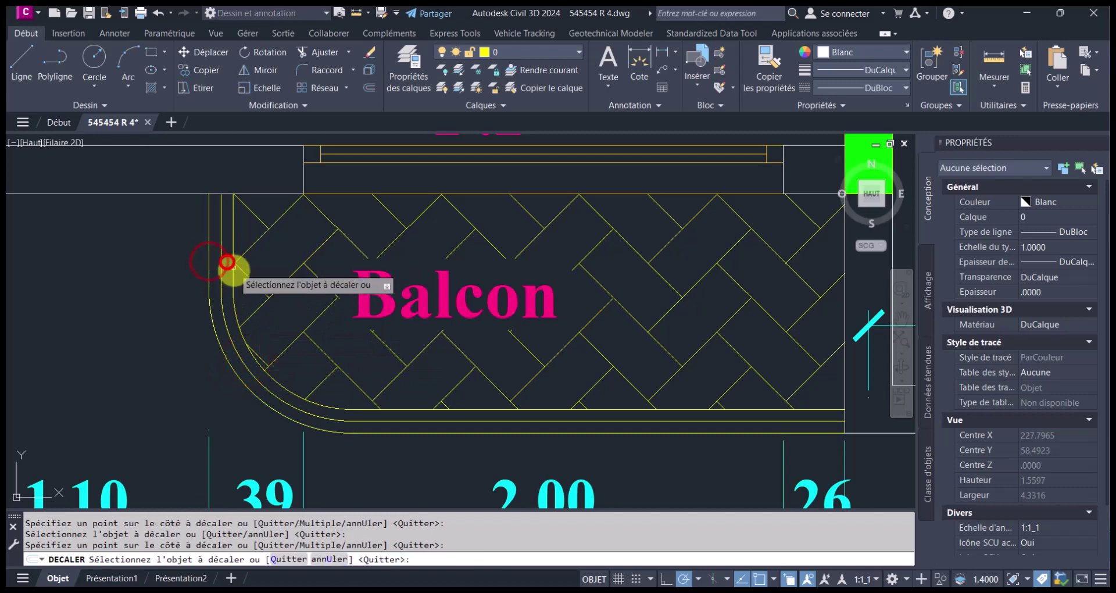
scroll(267, 317, "down", 2)
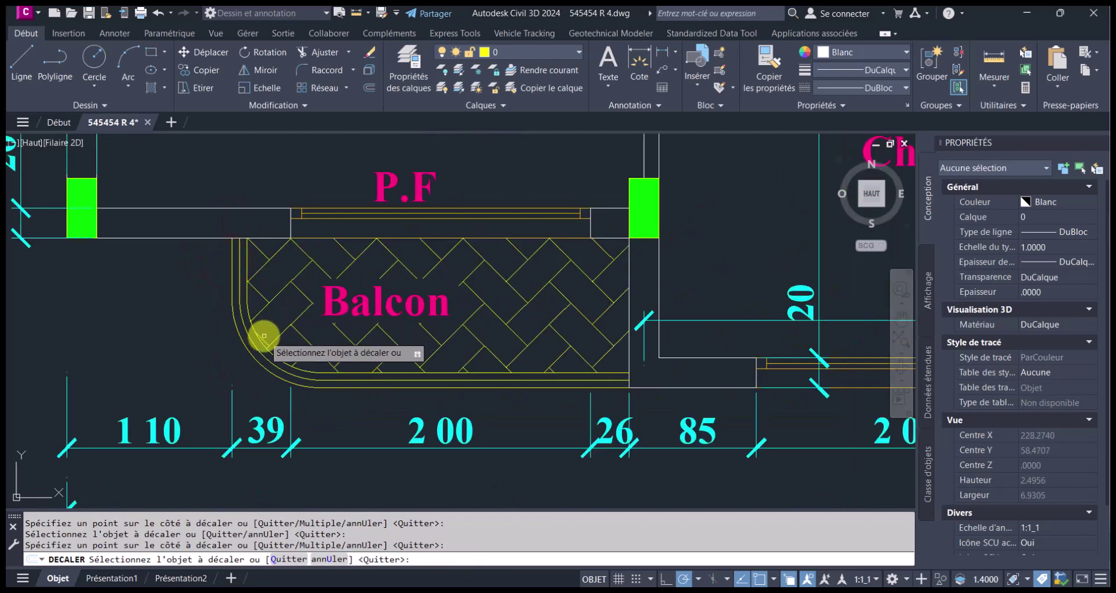
key("Escape")
key("Escape")
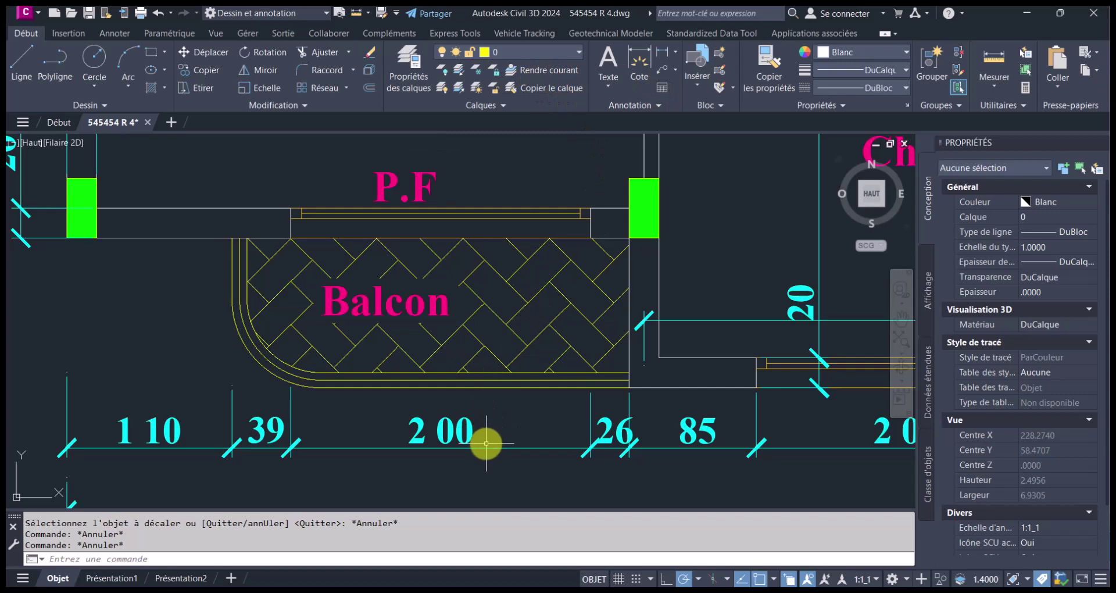
Step: Add a matching horizontal dimension along the parapet centre line's straight part, from the Ch room wall to the arc's start, placed just below the balcony
left_click(486, 447)
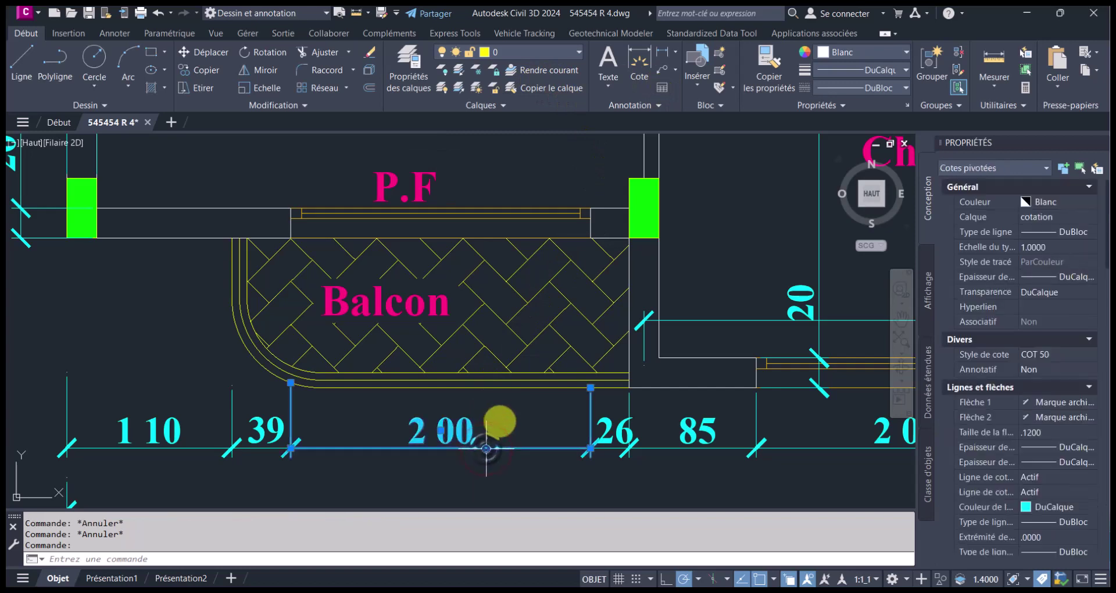
right_click(499, 424)
left_click(552, 333)
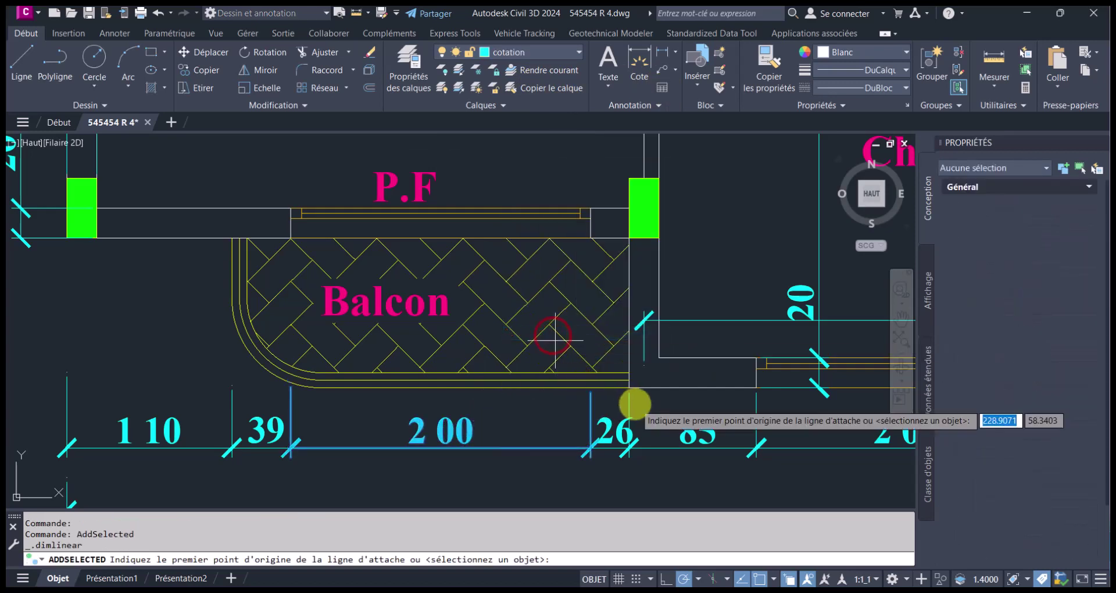
left_click(626, 382)
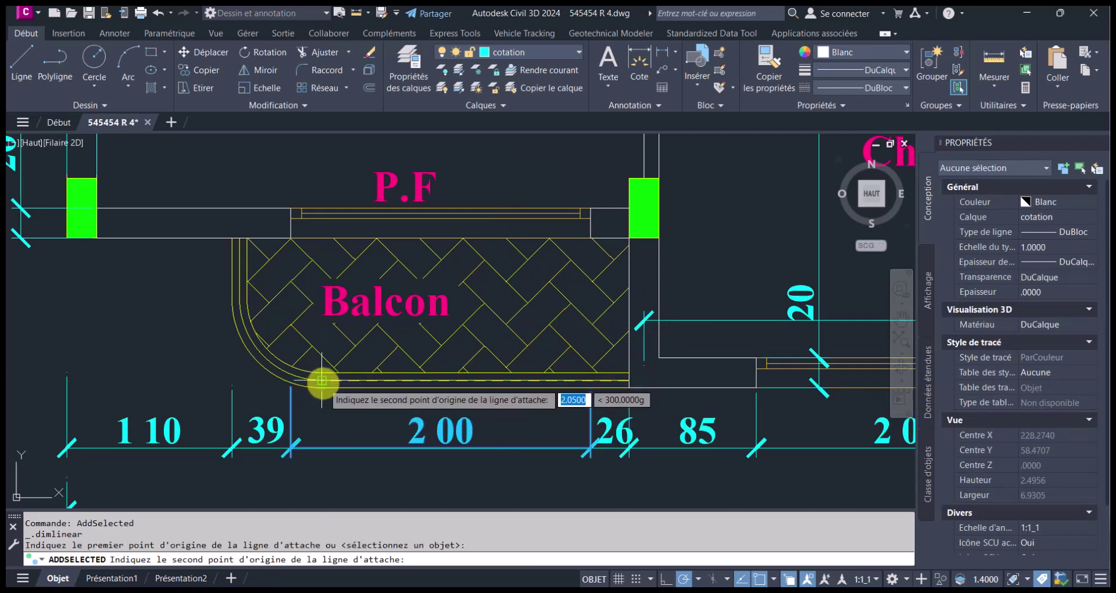
left_click(322, 381)
left_click(330, 419)
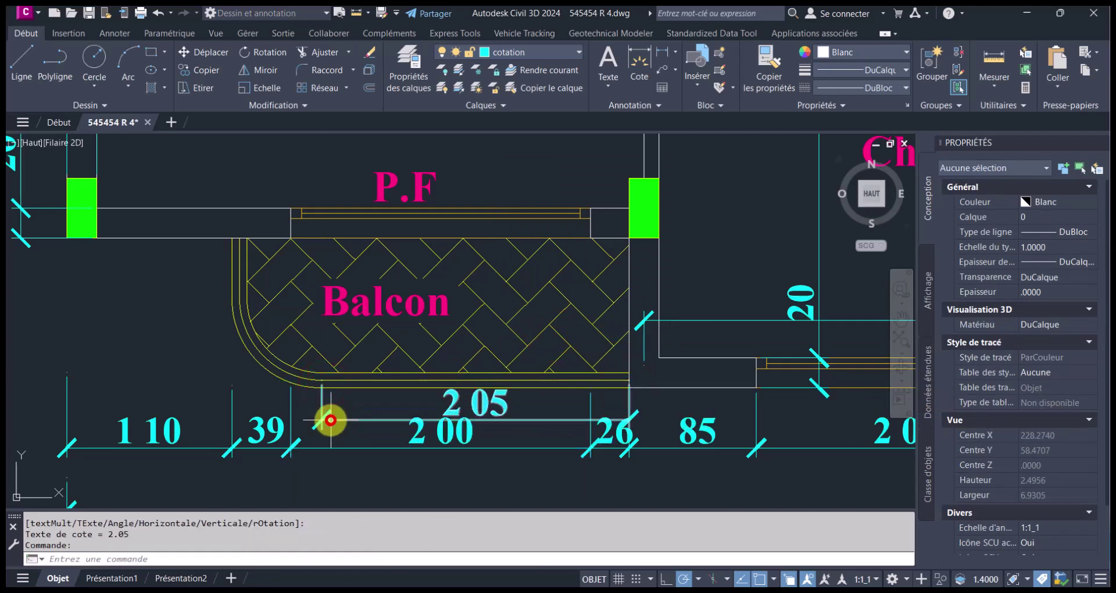
Step: Add a matching vertical dimension along the parapet centre line's vertical straight part, from the P.F wall to the arc's start, just outside the balcony
key("Return")
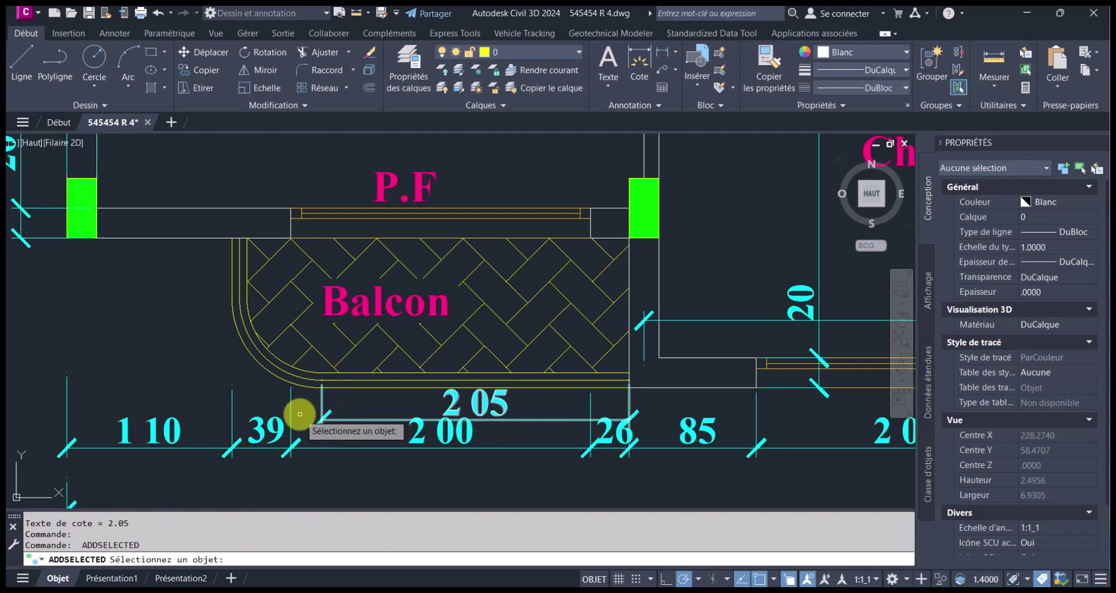
left_click(291, 412)
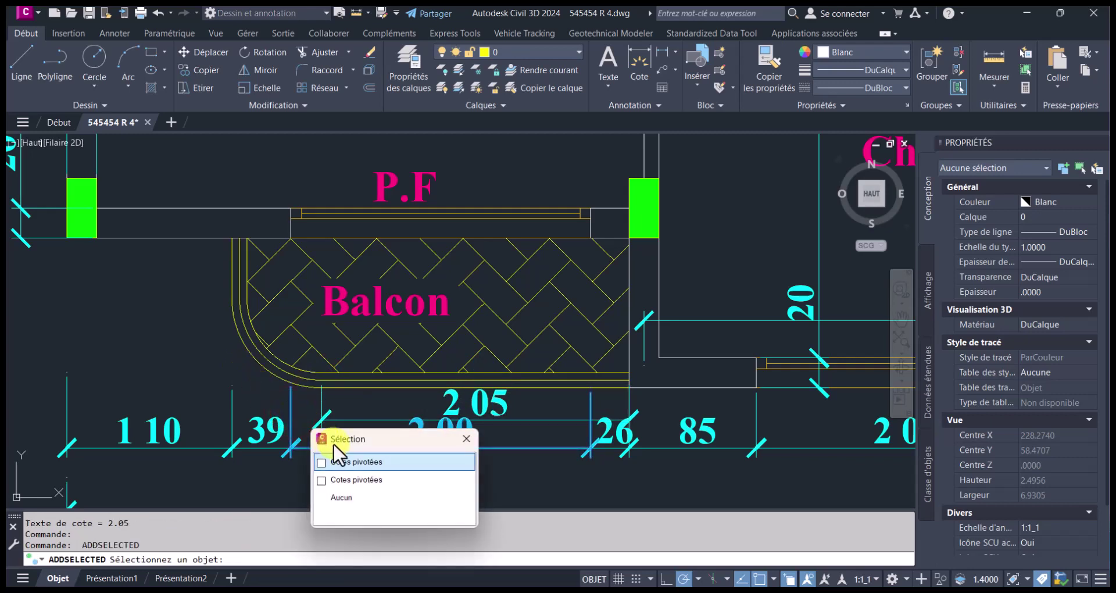
left_click(349, 464)
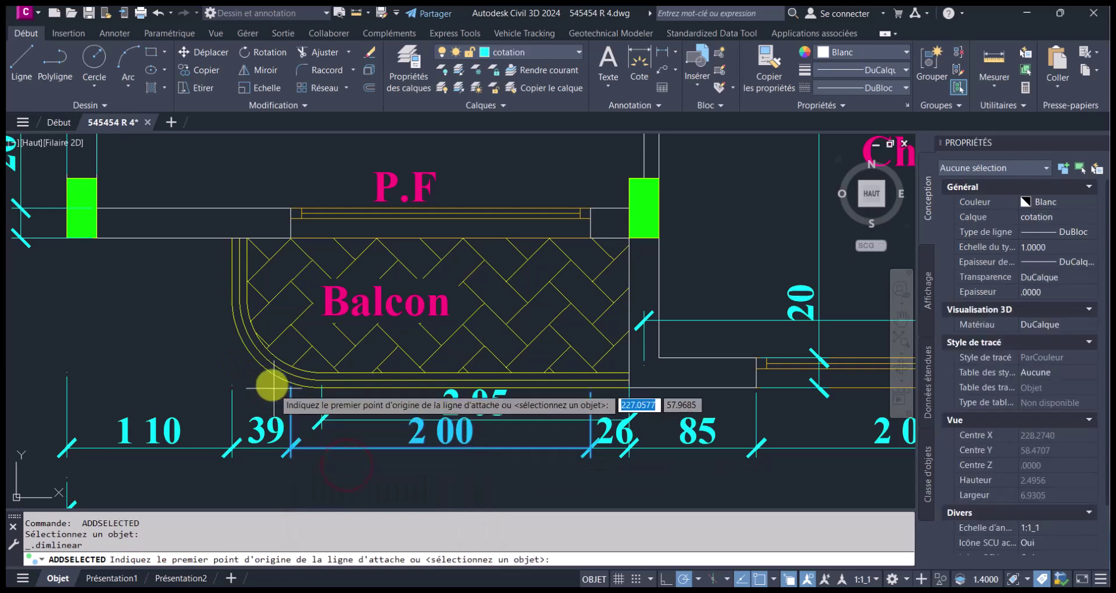
left_click(240, 240)
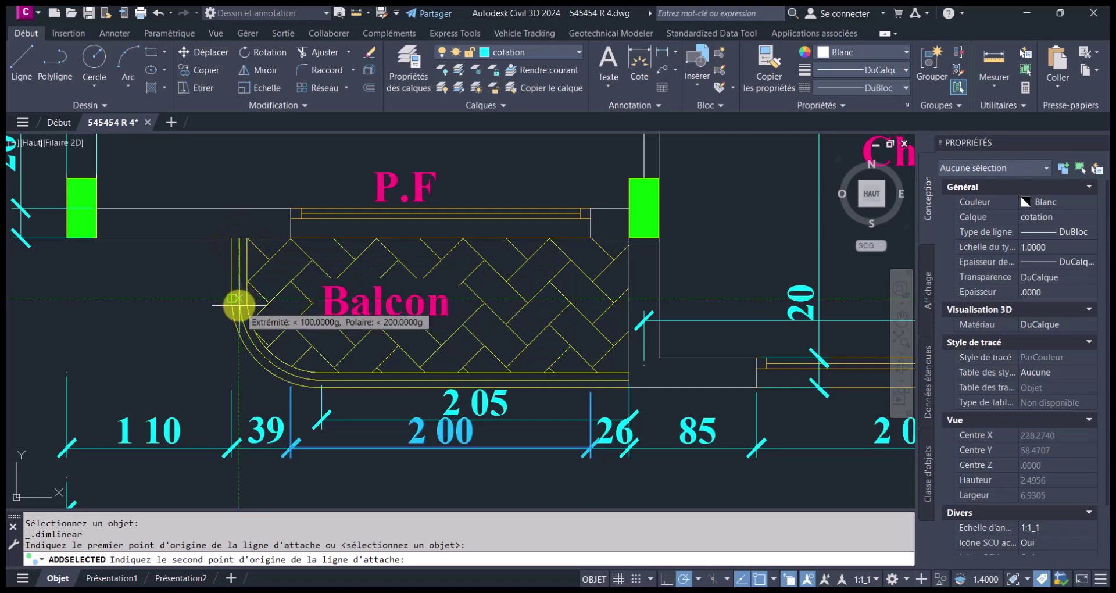
scroll(237, 298, "up", 2)
scroll(237, 297, "up", 2)
left_click(236, 298)
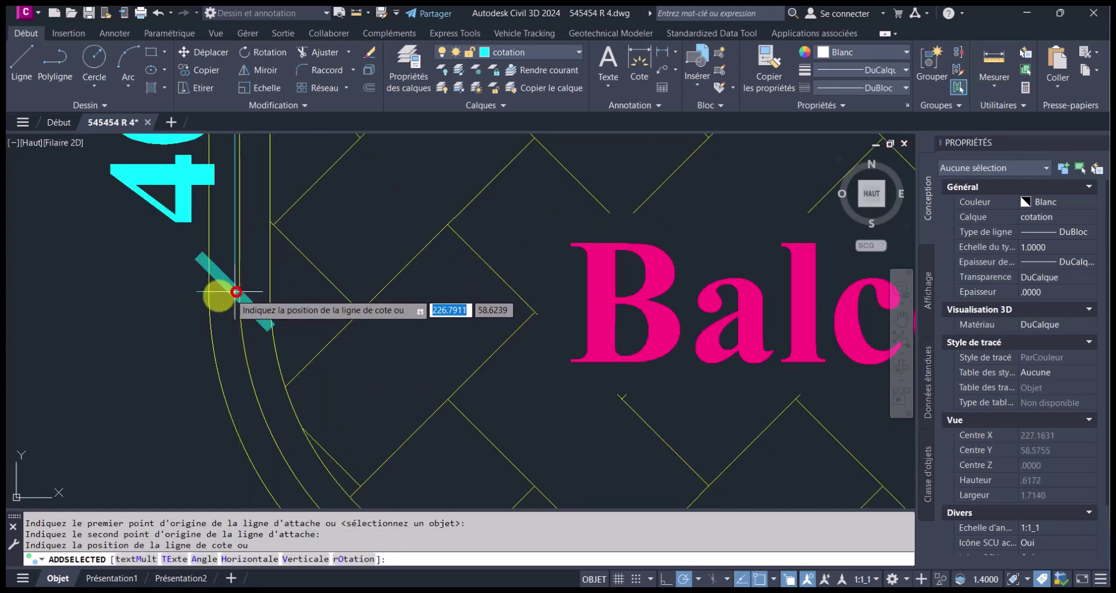
scroll(212, 297, "down", 4)
scroll(207, 298, "down", 2)
left_click(182, 304)
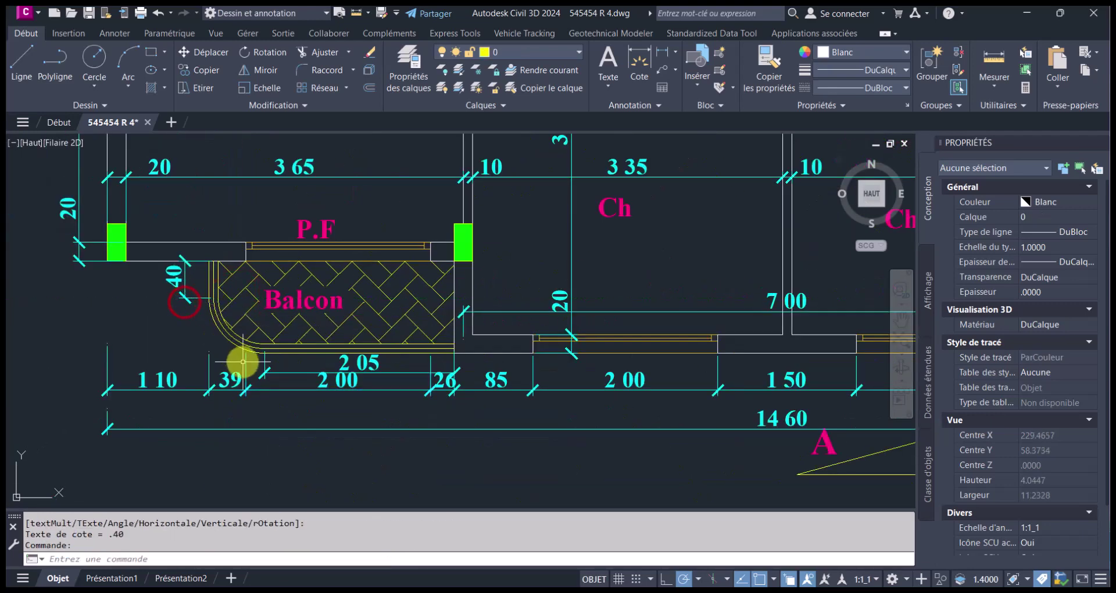
key("Escape")
key("Escape")
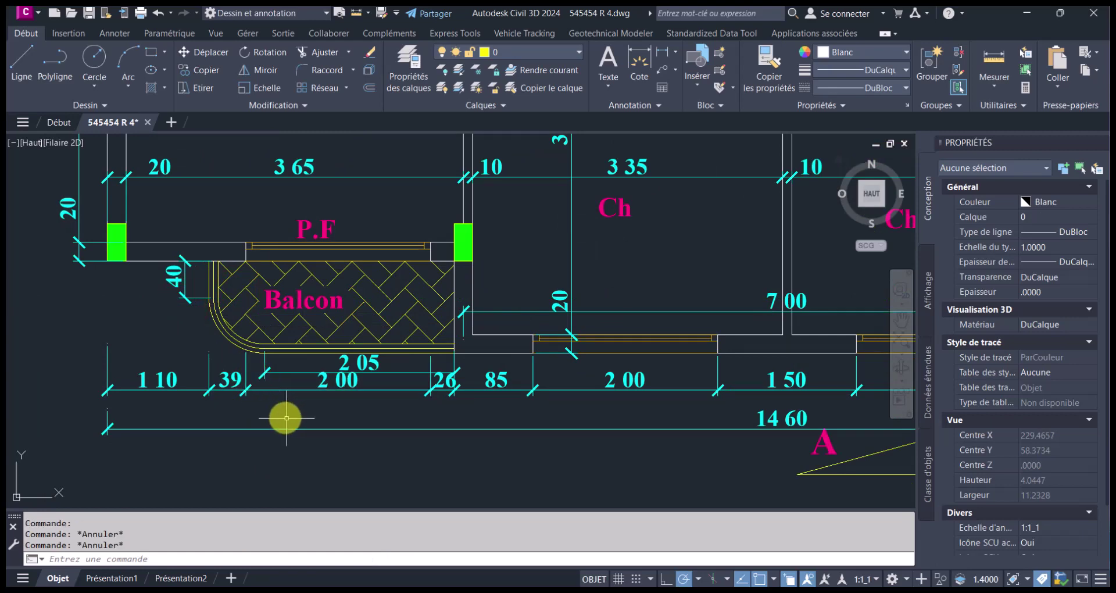
Step: Examine the dimensions around the staircase, its enclosing walls and the hall on the floor plan
scroll(285, 419, "down", 2)
middle_click_drag(587, 336, 308, 397)
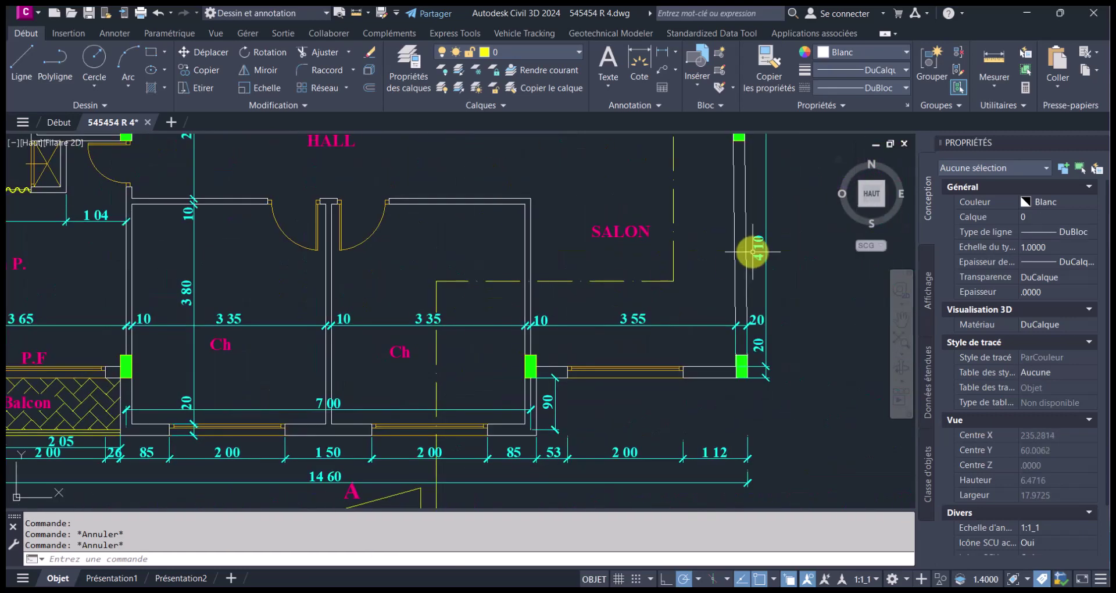
middle_click_drag(753, 251, 676, 474)
scroll(677, 474, "down", 2)
scroll(676, 311, "up", 5)
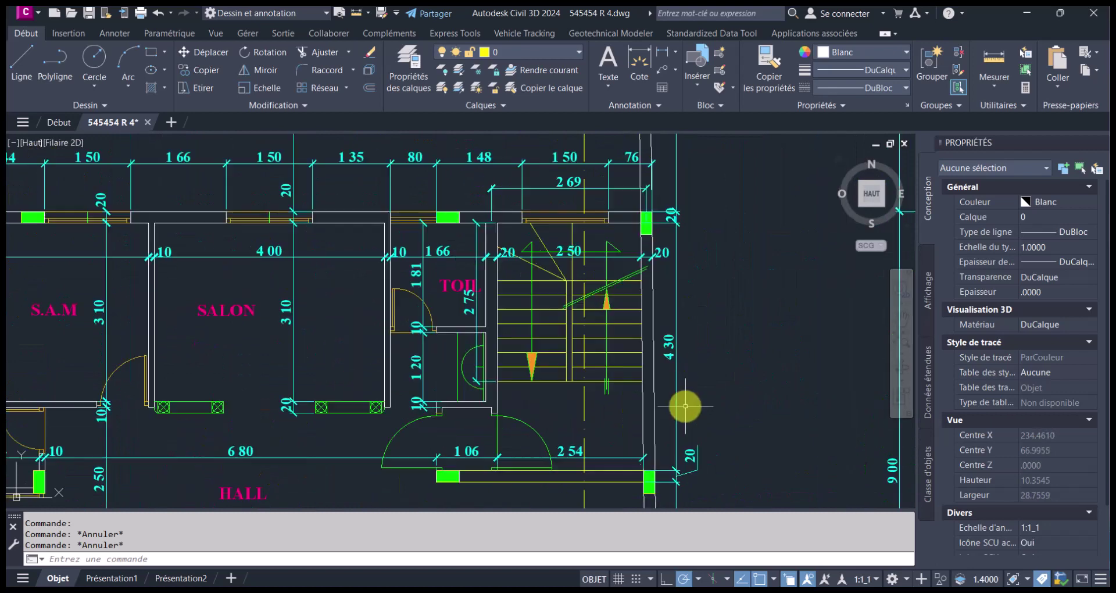
middle_click_drag(668, 361, 673, 448)
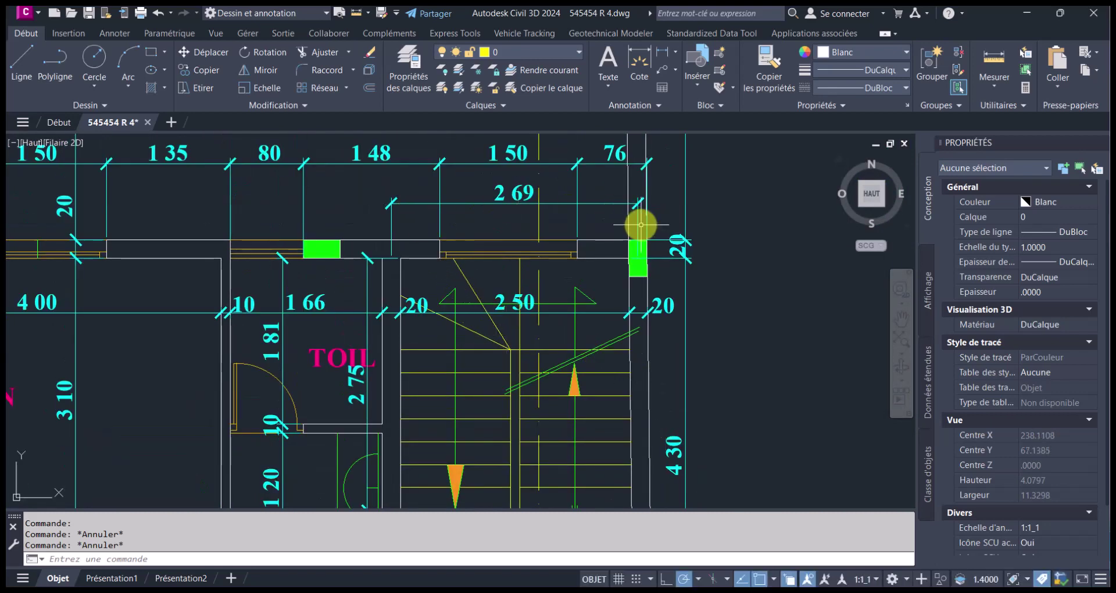
middle_click_drag(503, 316, 568, 192)
scroll(589, 271, "down", 3)
middle_click_drag(601, 308, 613, 244)
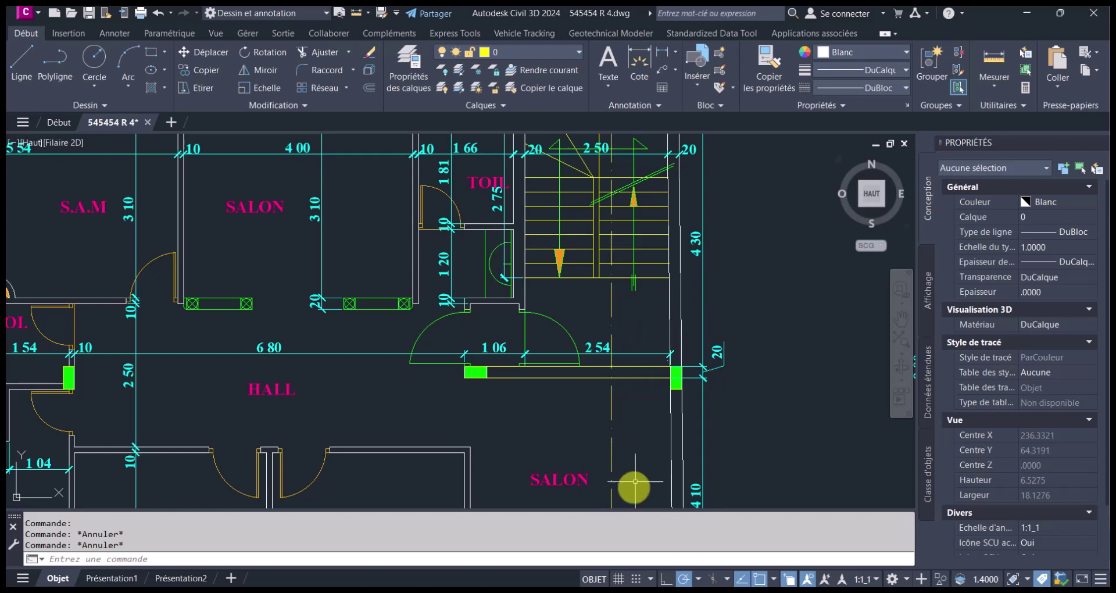
mouse_move(568, 590)
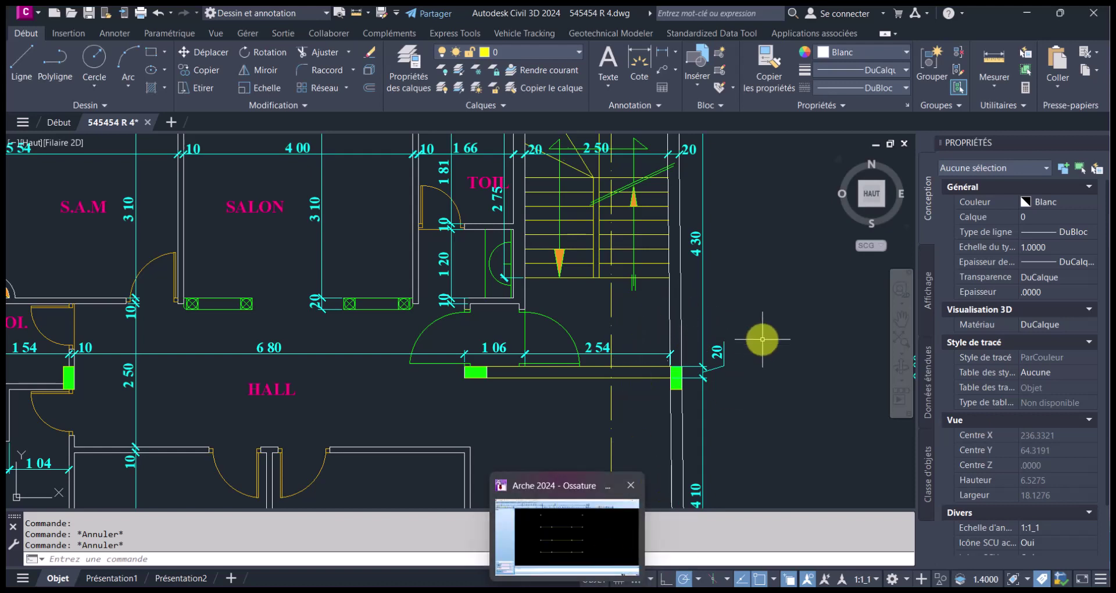
middle_click_drag(653, 155, 668, 251)
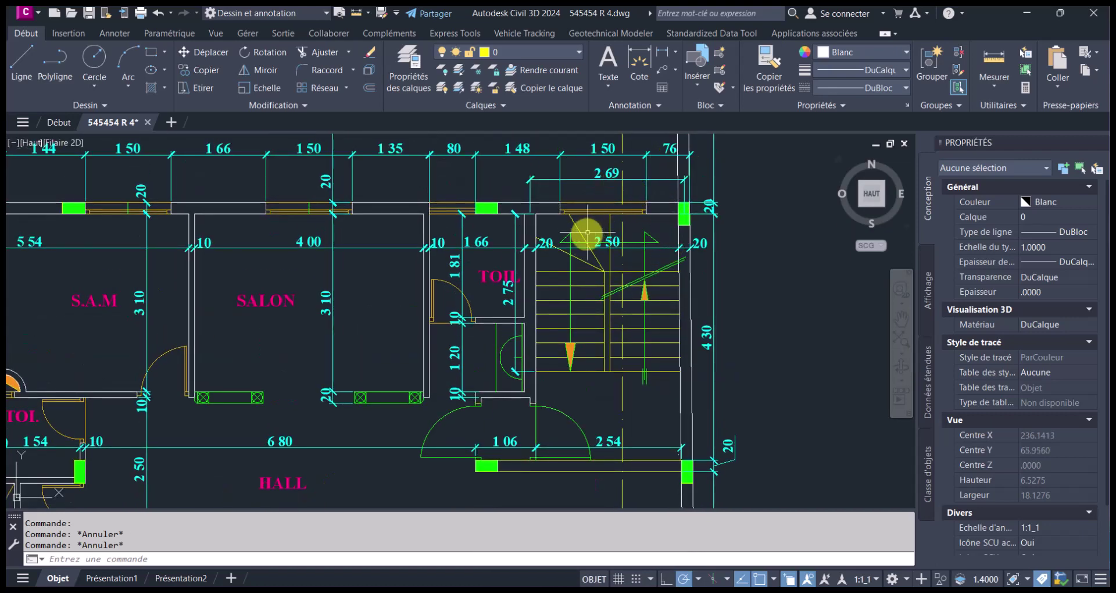
Step: Switch to Arche Ossature without saving the model, and turn on snapping to endpoints for help lines
left_click(560, 586)
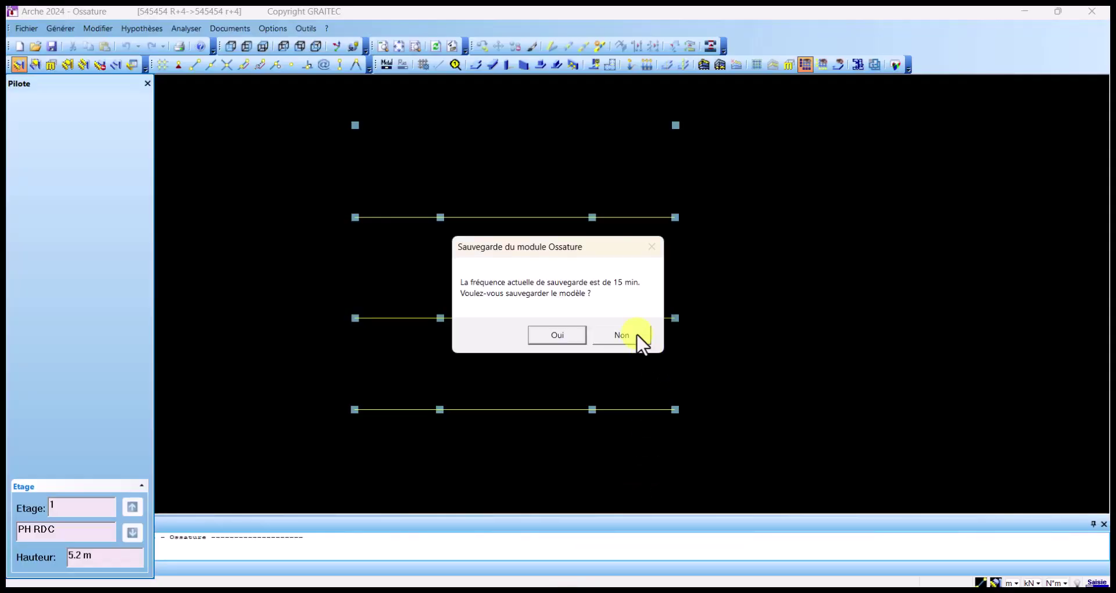
left_click(622, 335)
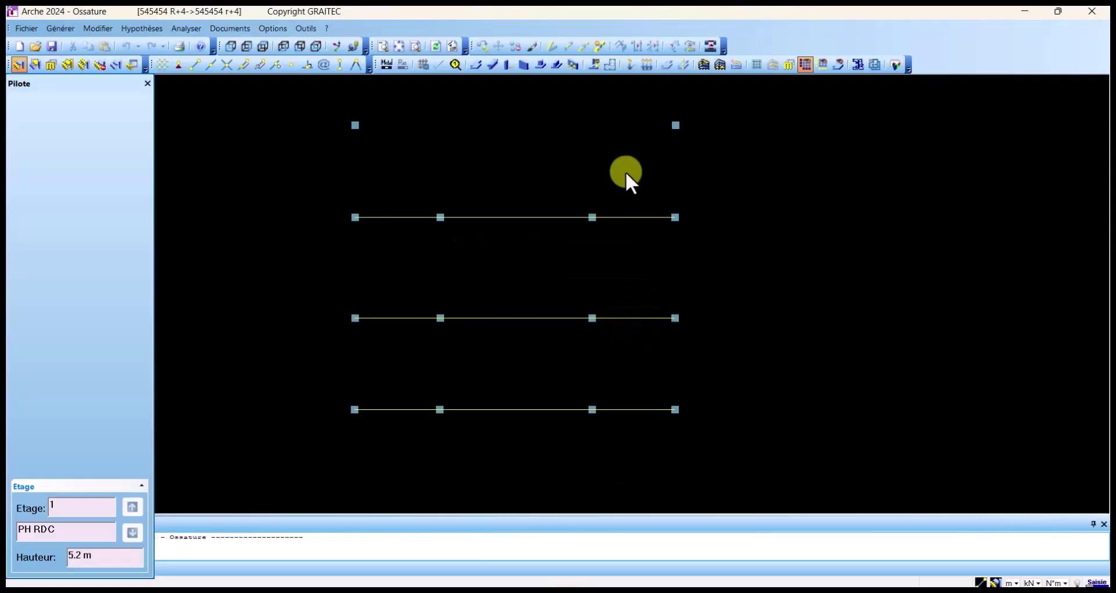
left_click(437, 63)
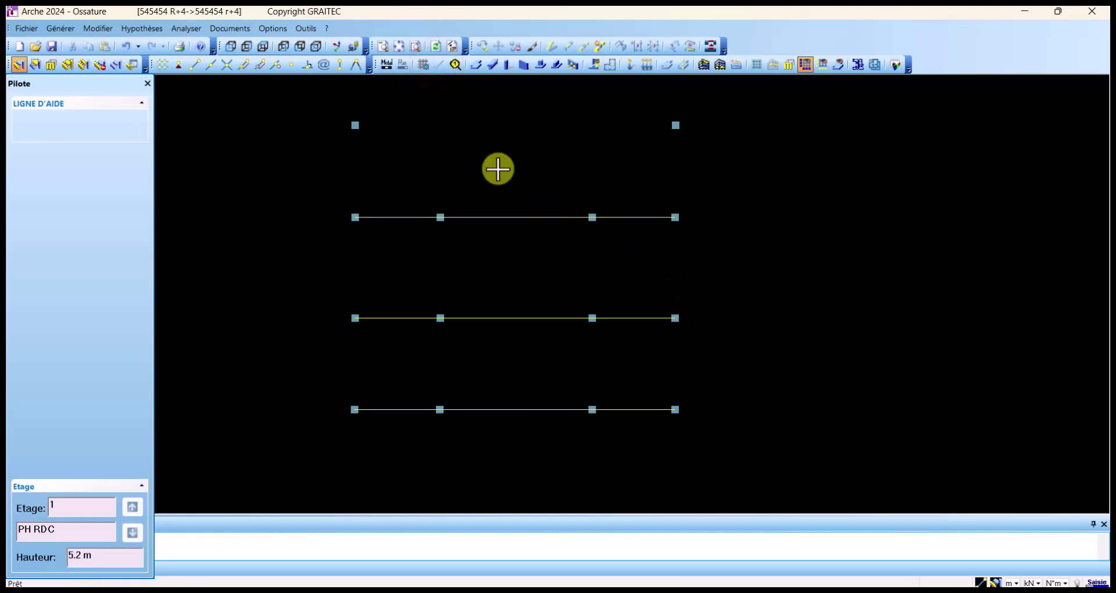
left_click(340, 64)
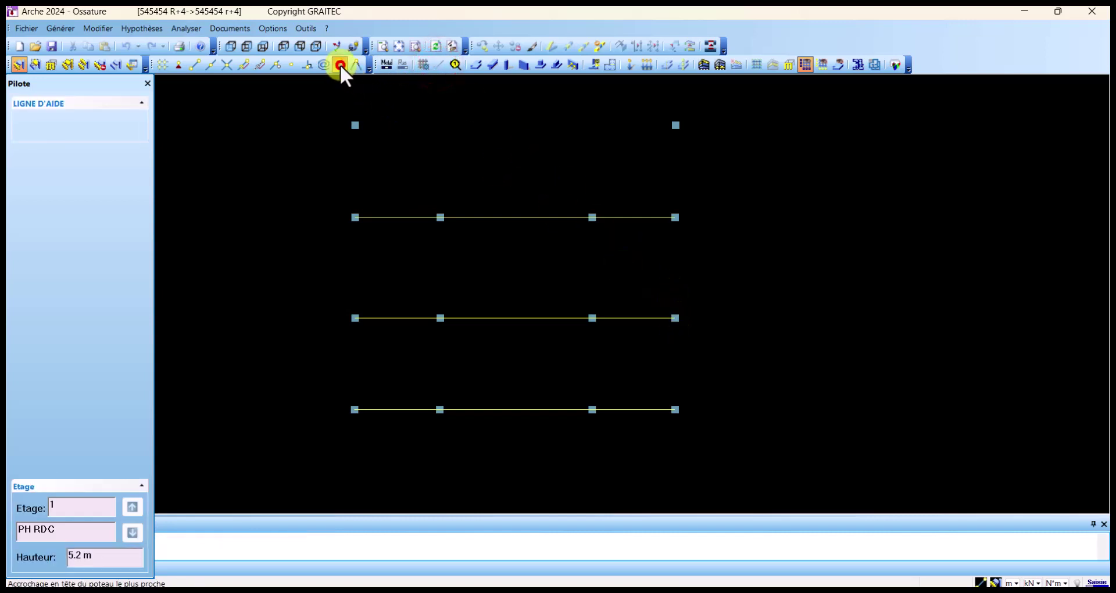
left_click(199, 65)
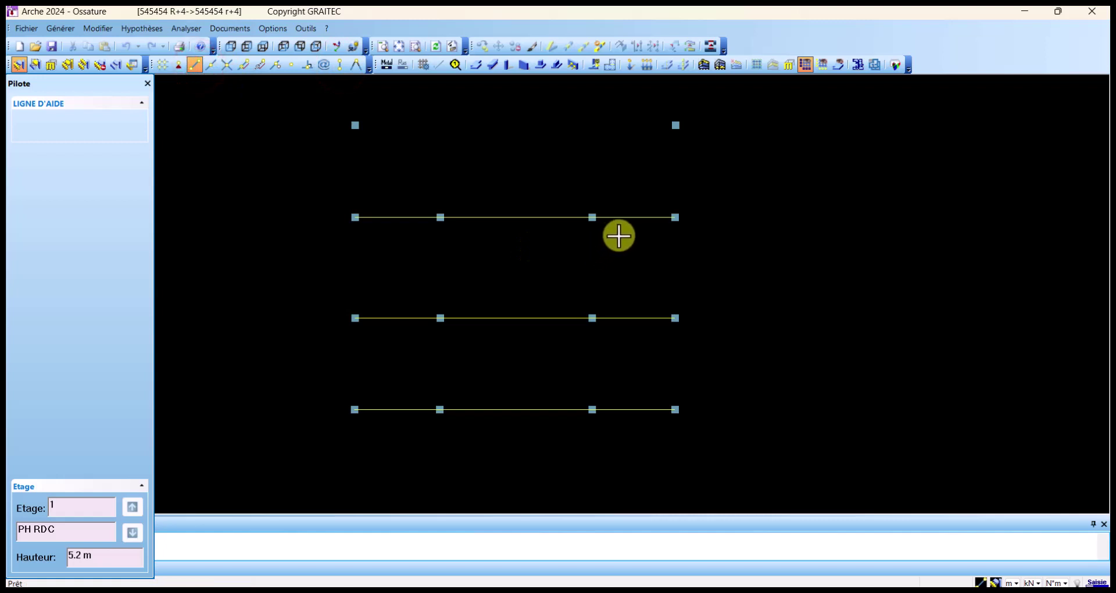
key("Escape")
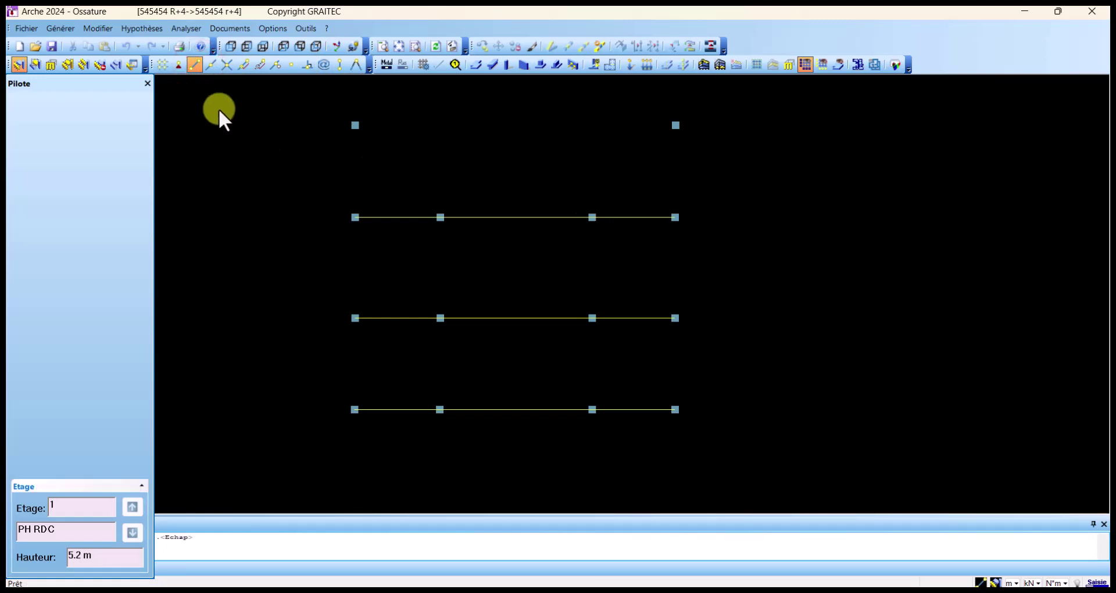
Step: Draw a help line joining the right-hand end columns of the two upper beam rows
left_click(437, 65)
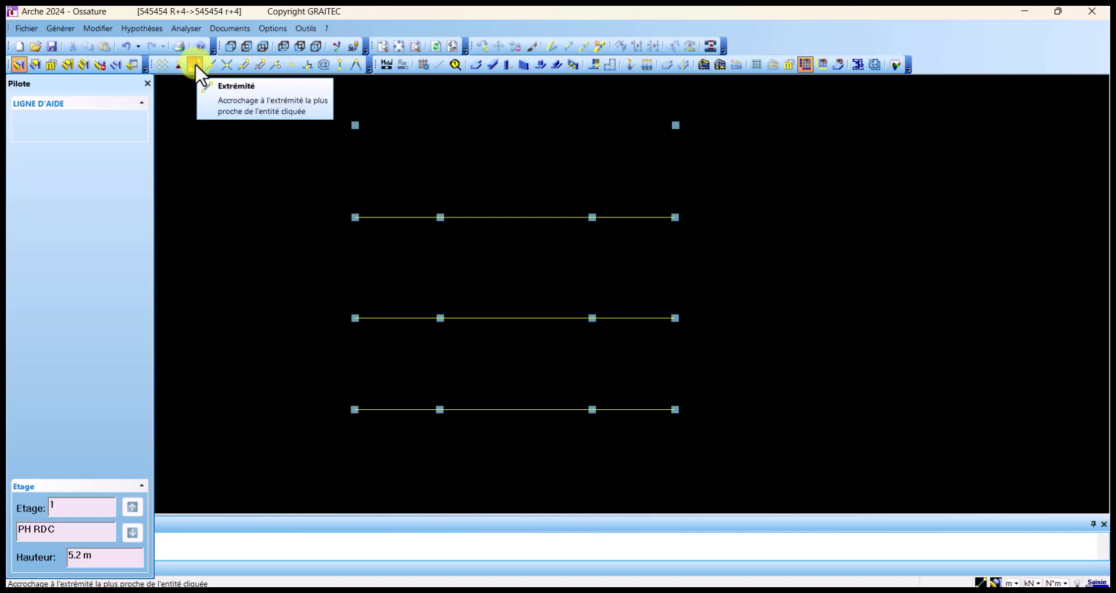
left_click(676, 316)
left_click(675, 216)
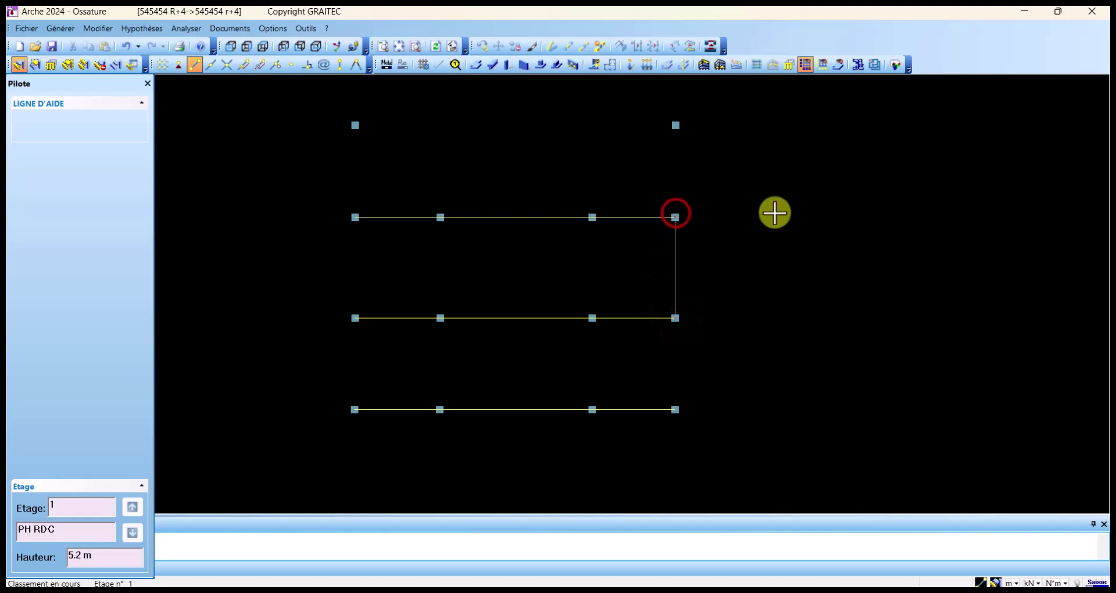
key("Escape")
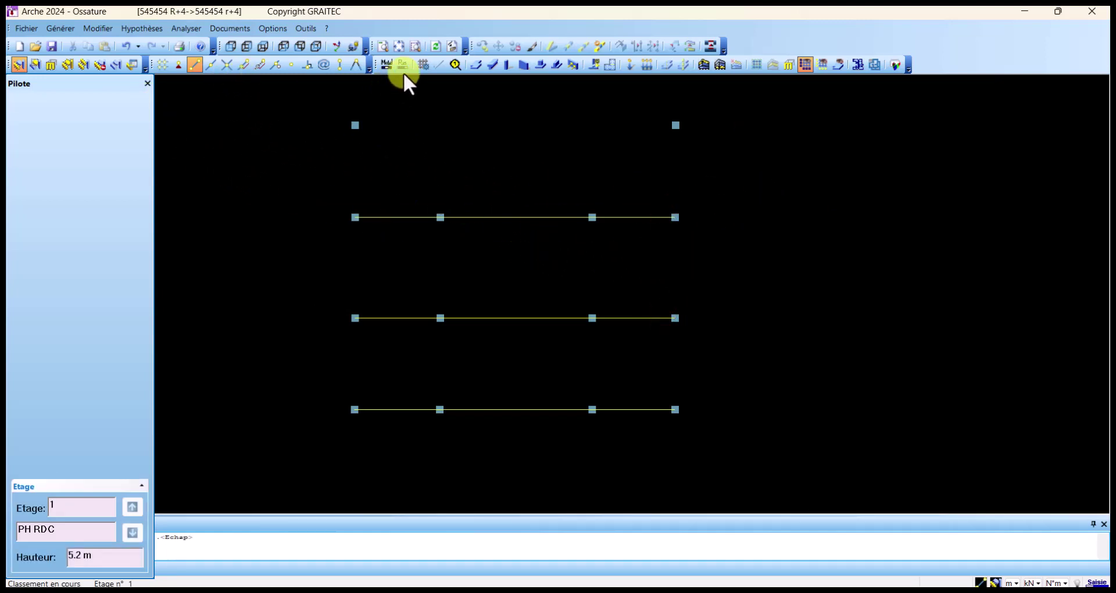
Step: Draw the help line between the same two end columns once more
left_click(436, 65)
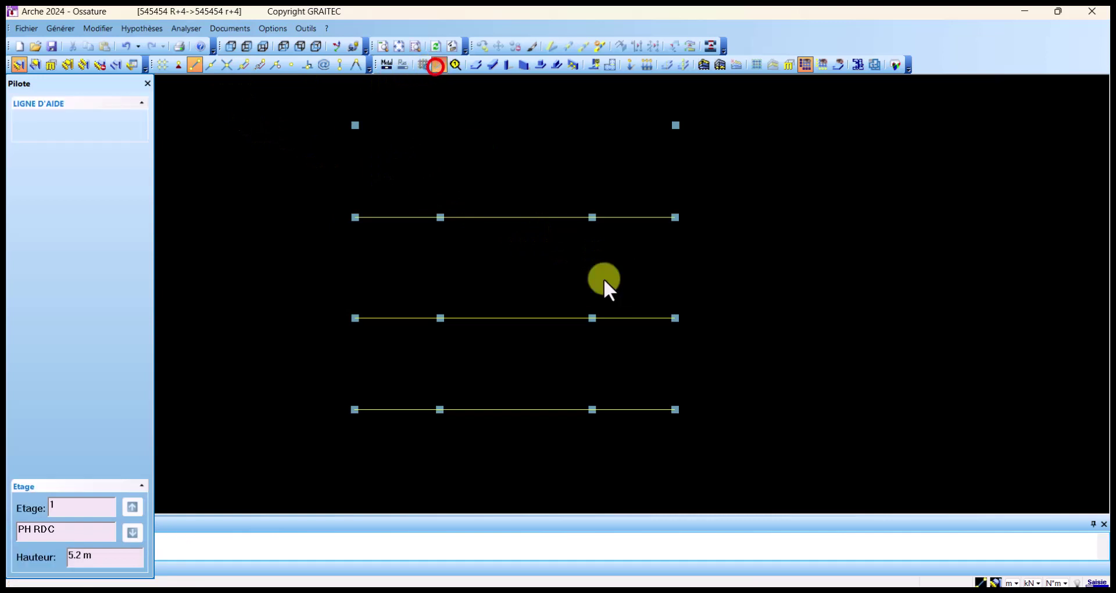
left_click(675, 317)
left_click(676, 217)
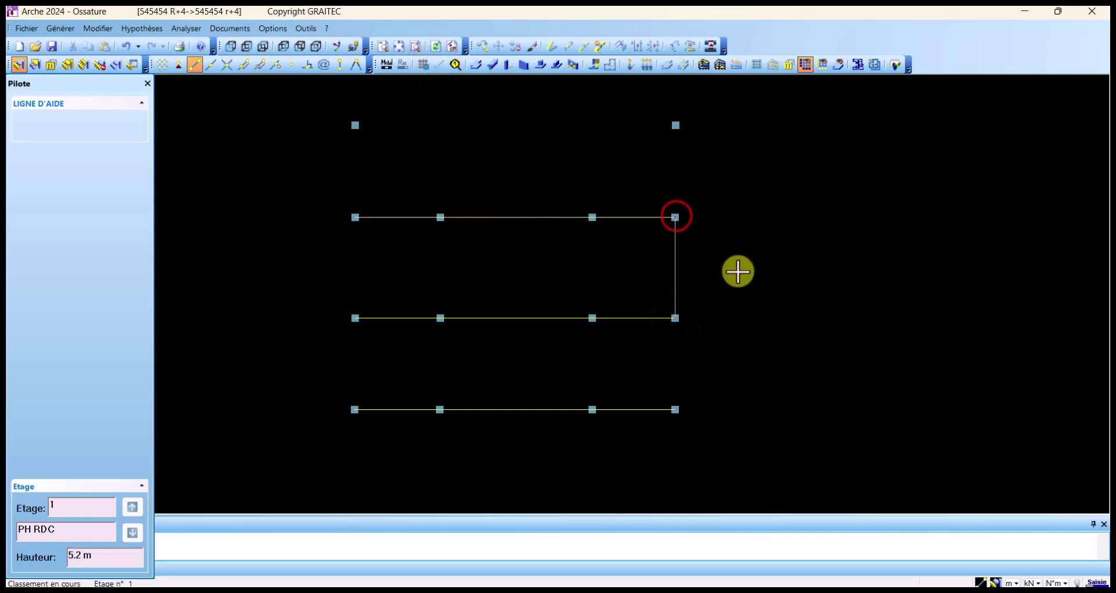
key("Escape")
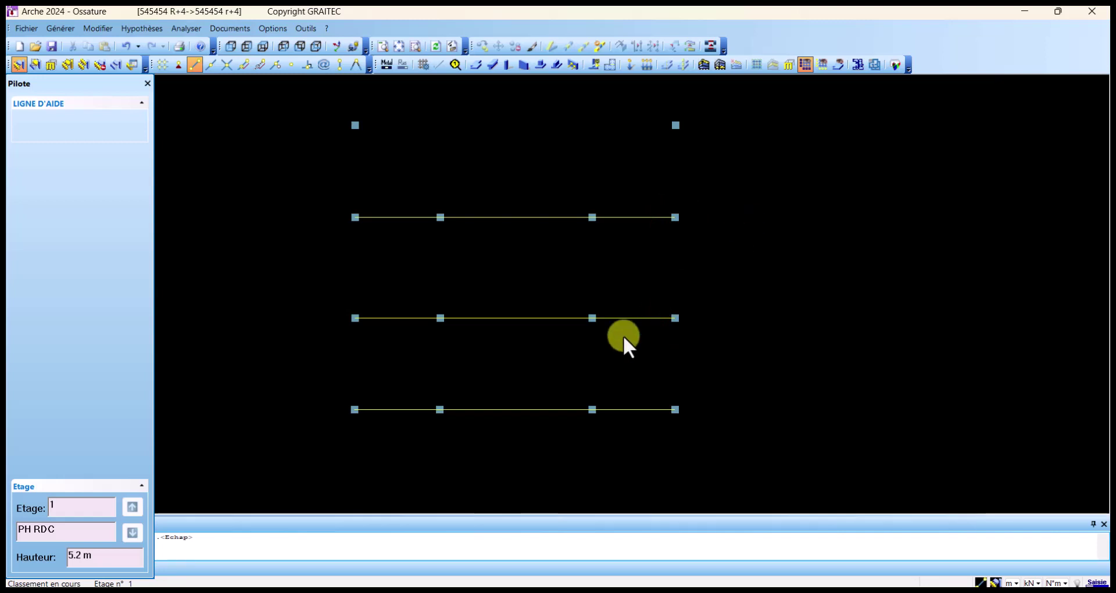
Step: Turn on the display of Lignes in the display options so the help lines and background plan are shown
key("alt+x")
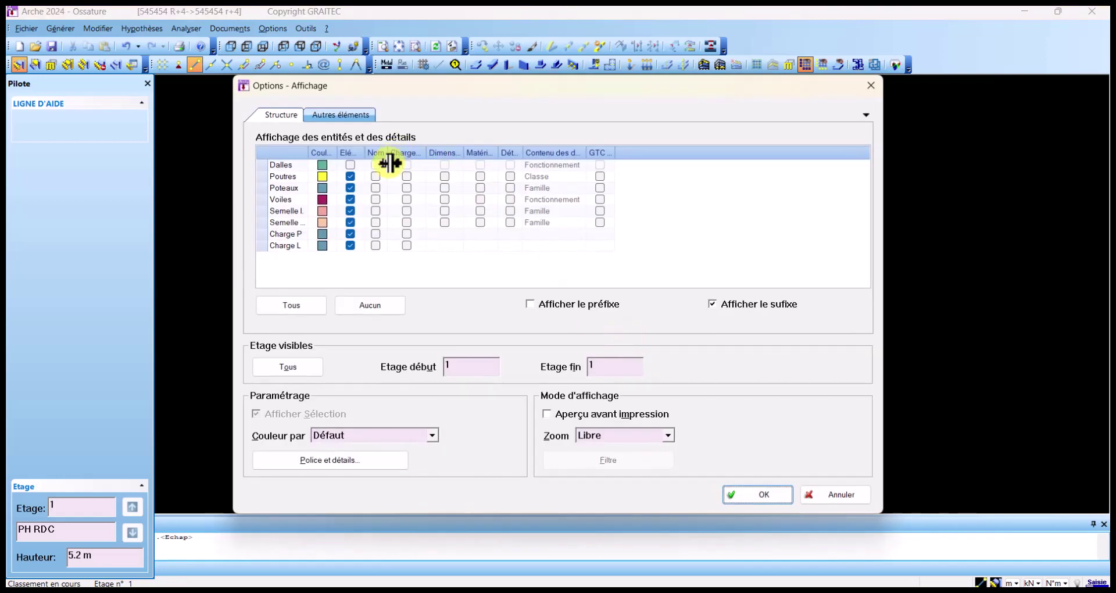
left_click(361, 117)
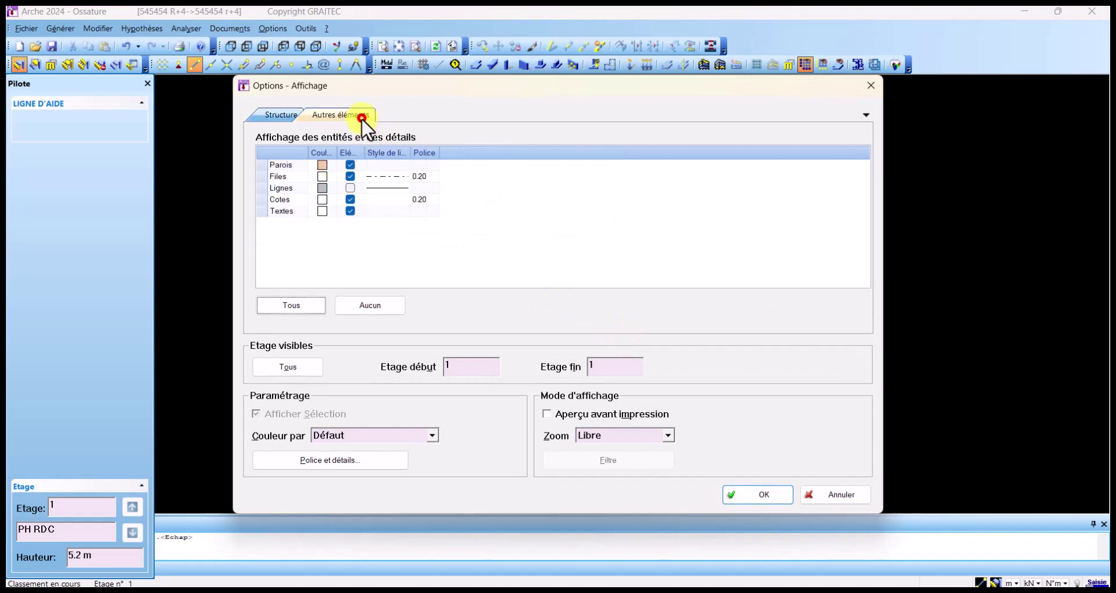
left_click(350, 187)
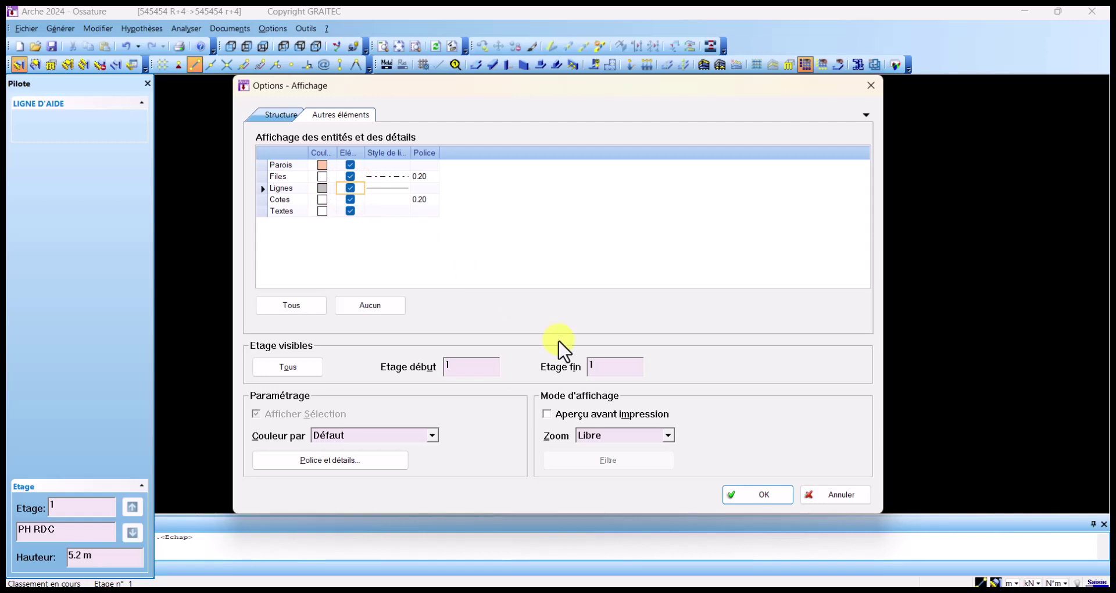
left_click(727, 494)
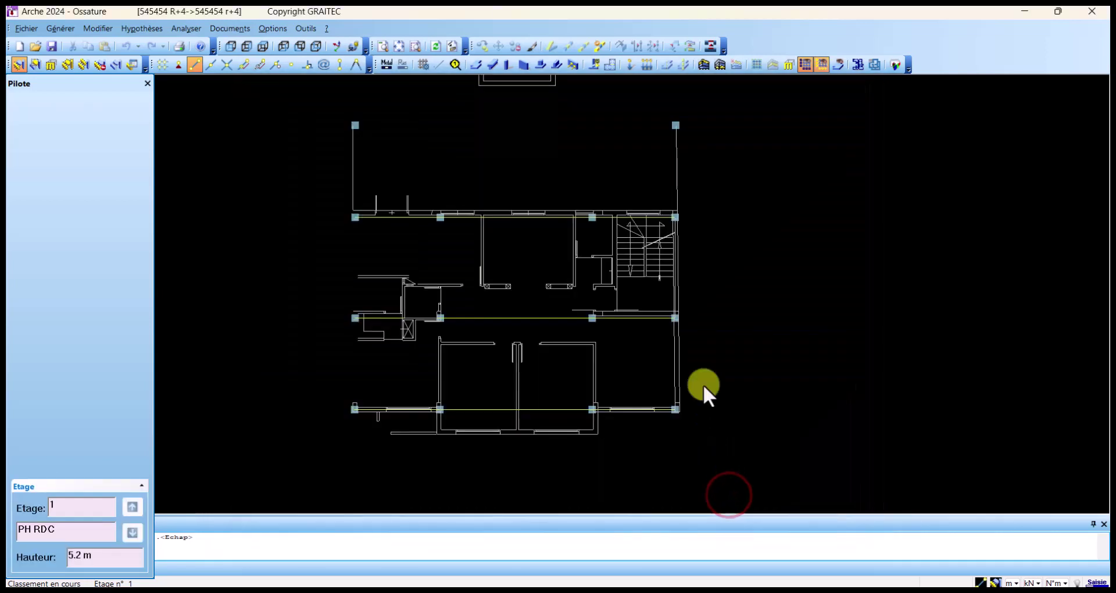
Step: Copy the help line along the stairwell's right-hand wall once within the plan, with a dx translation of -2.69 m
scroll(677, 227, "up", 2)
scroll(689, 299, "up", 3)
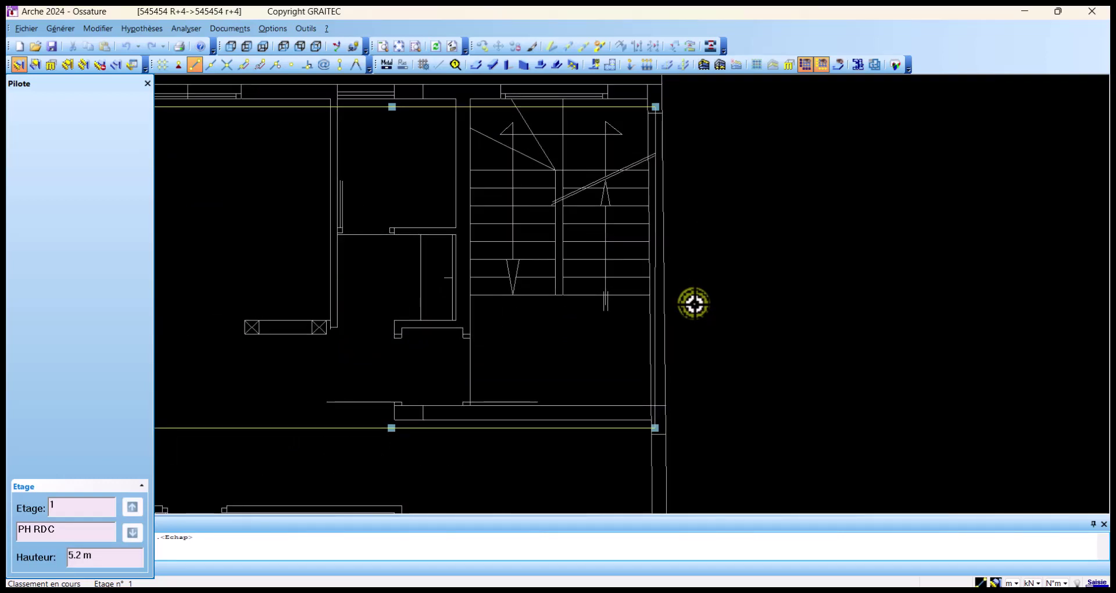
scroll(666, 266, "up", 1)
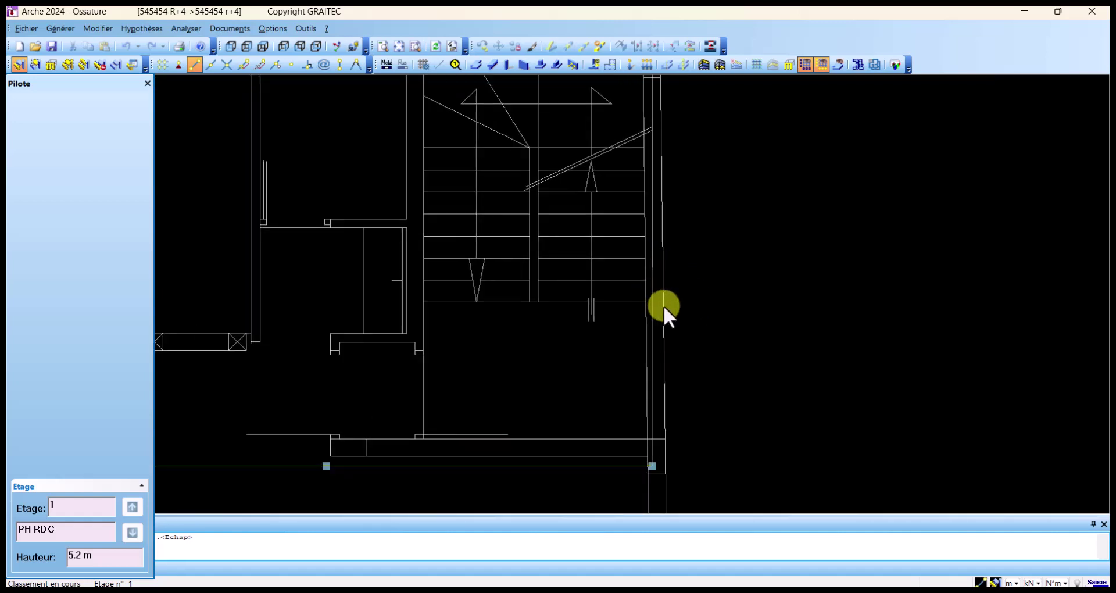
middle_click_drag(664, 305, 667, 346)
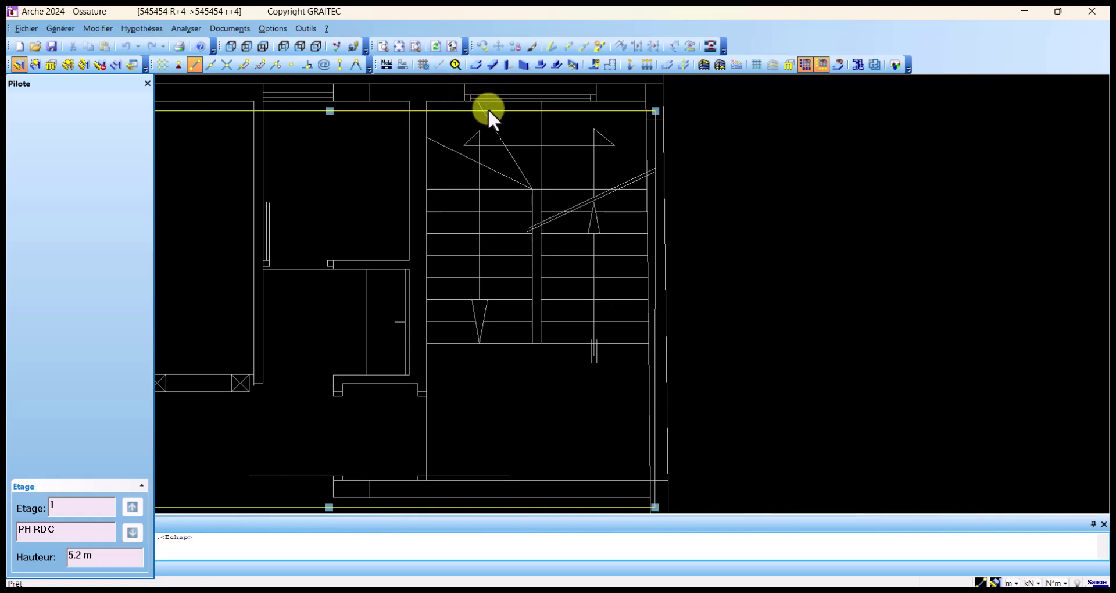
middle_click_drag(489, 110, 502, 157)
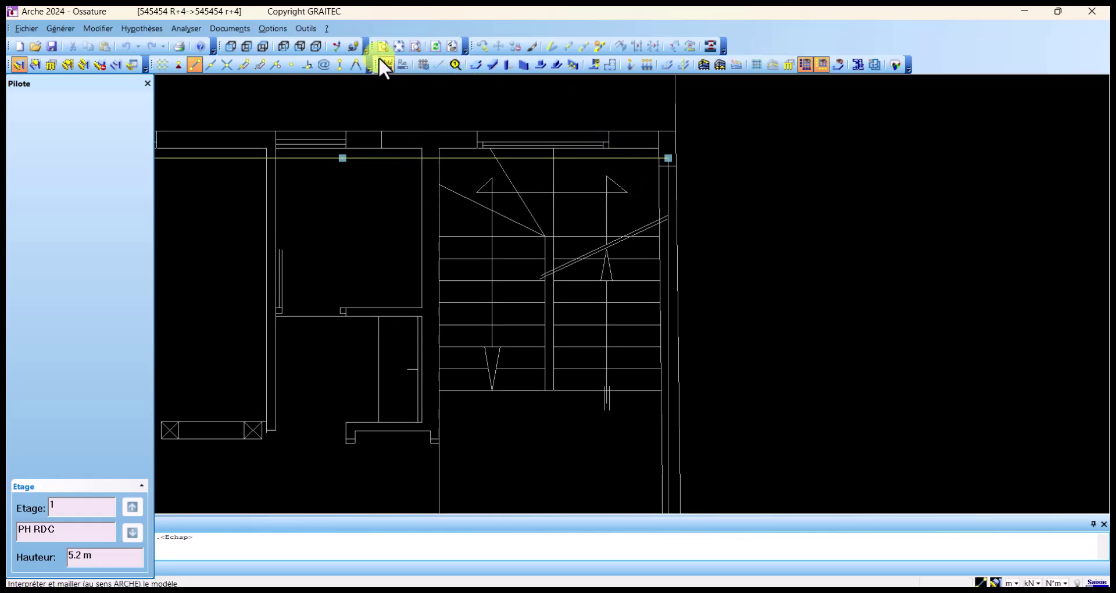
left_click(667, 239)
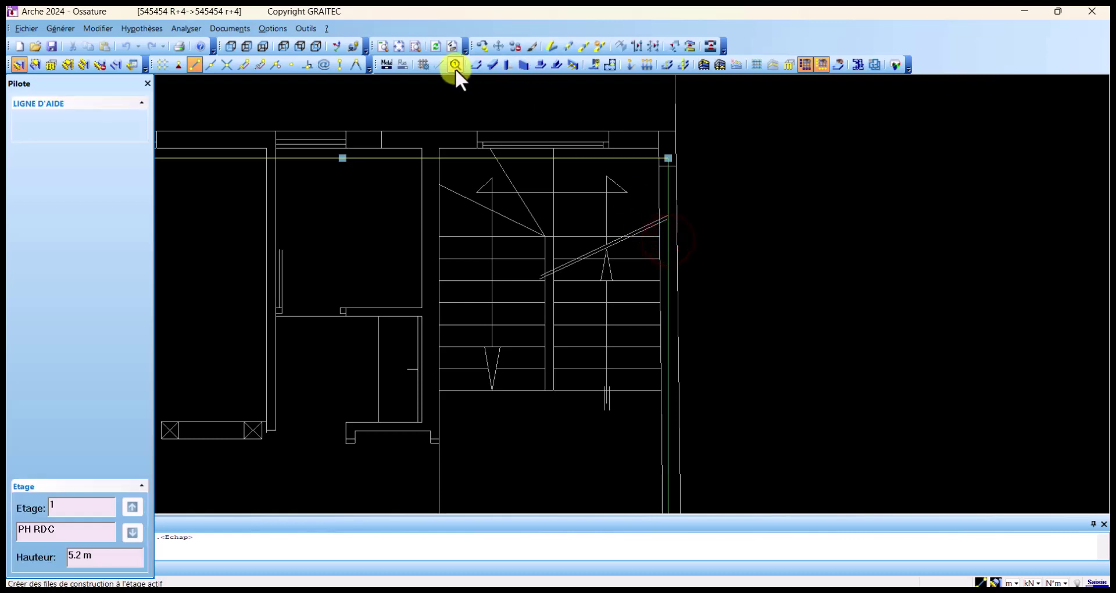
left_click(482, 46)
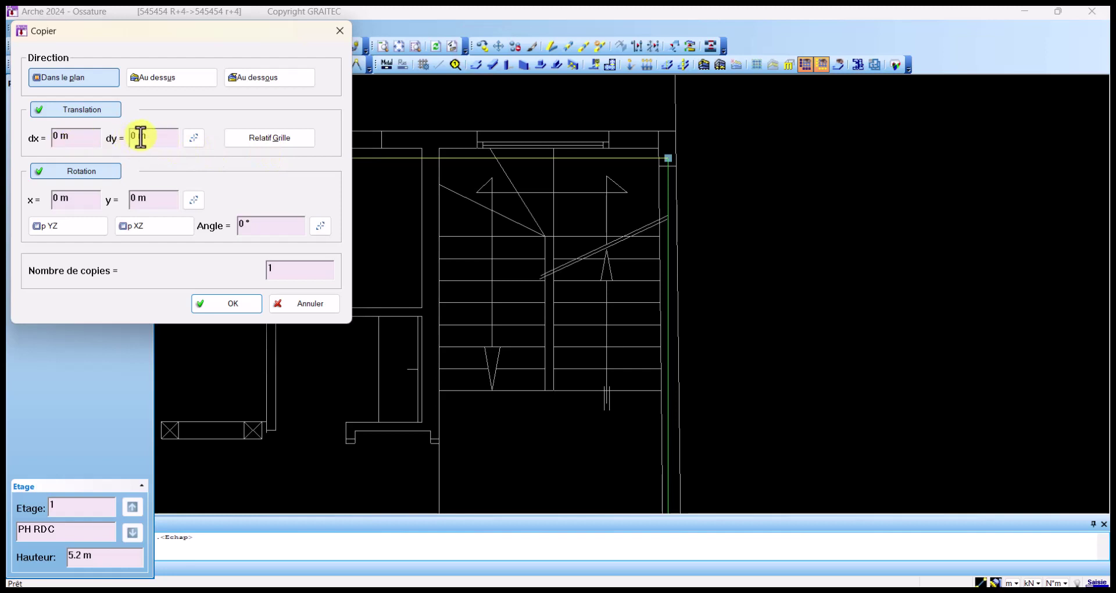
left_click(83, 138)
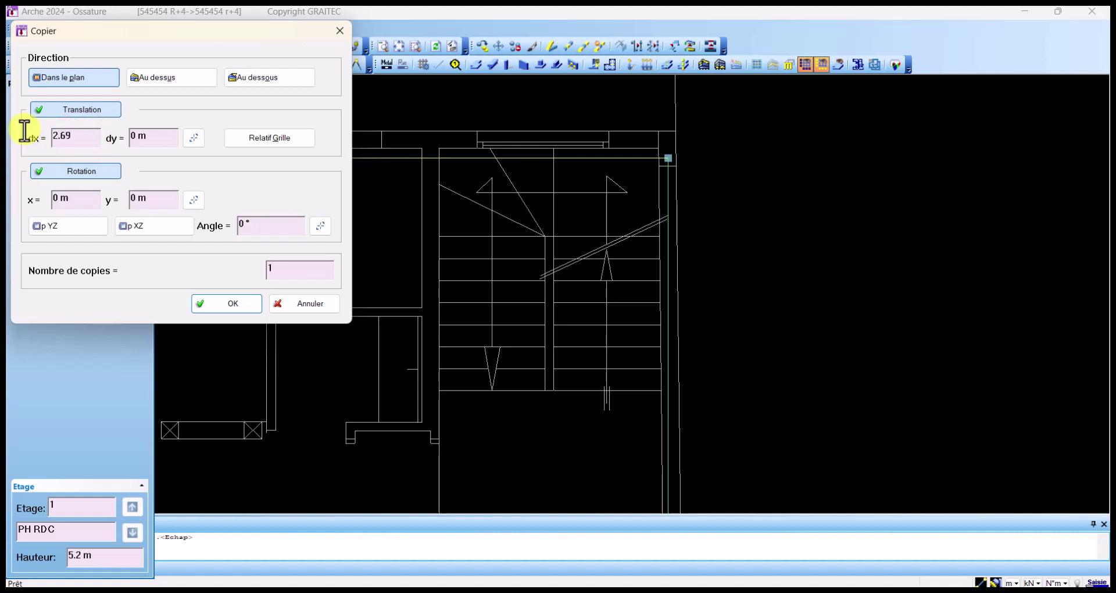
key("Home")
type("-")
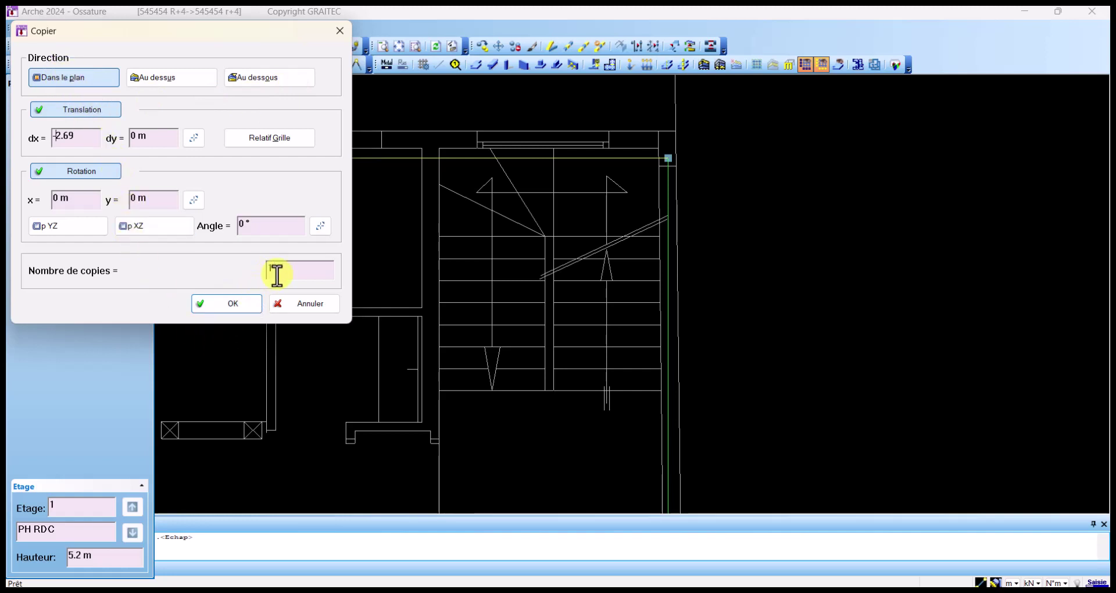
left_click(240, 303)
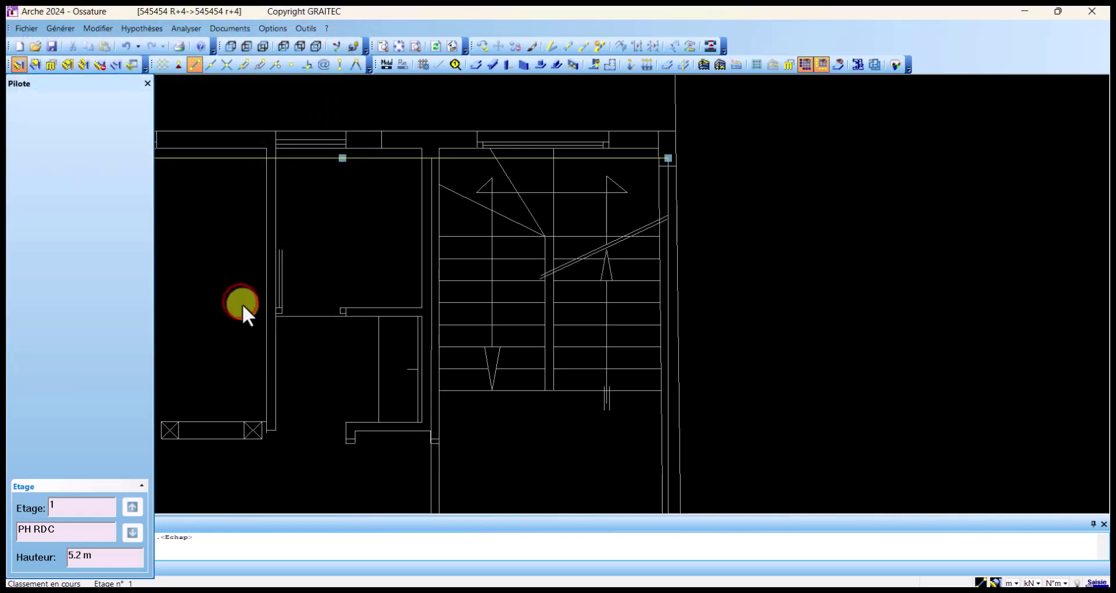
Step: Copy the stairwell's left-hand help line together with the upper beam row once, using a dy translation of -2.75 m
left_click(430, 233)
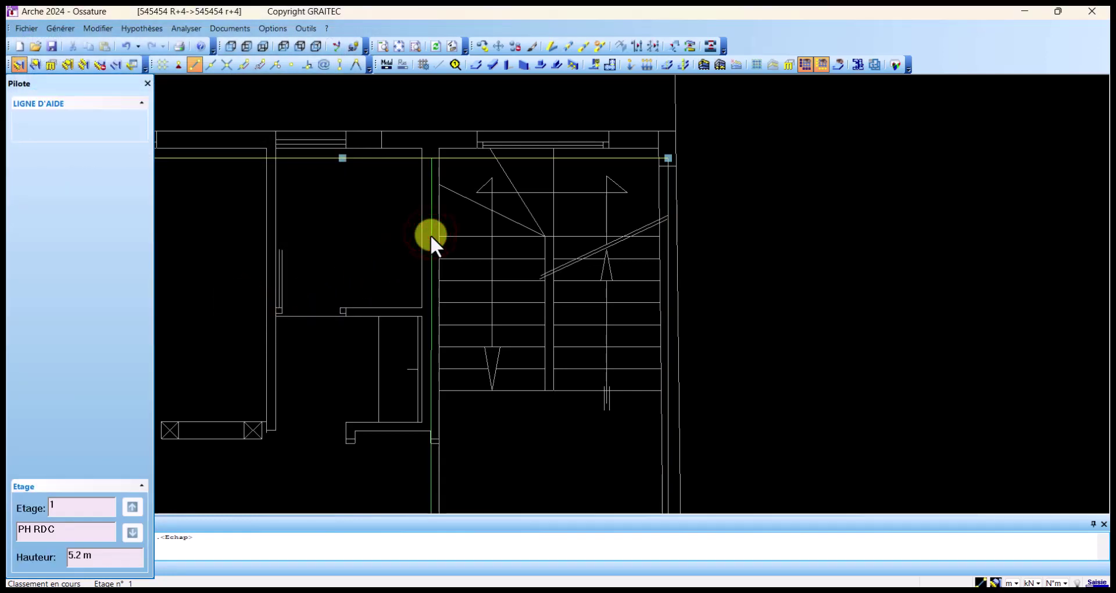
scroll(435, 238, "down", 4)
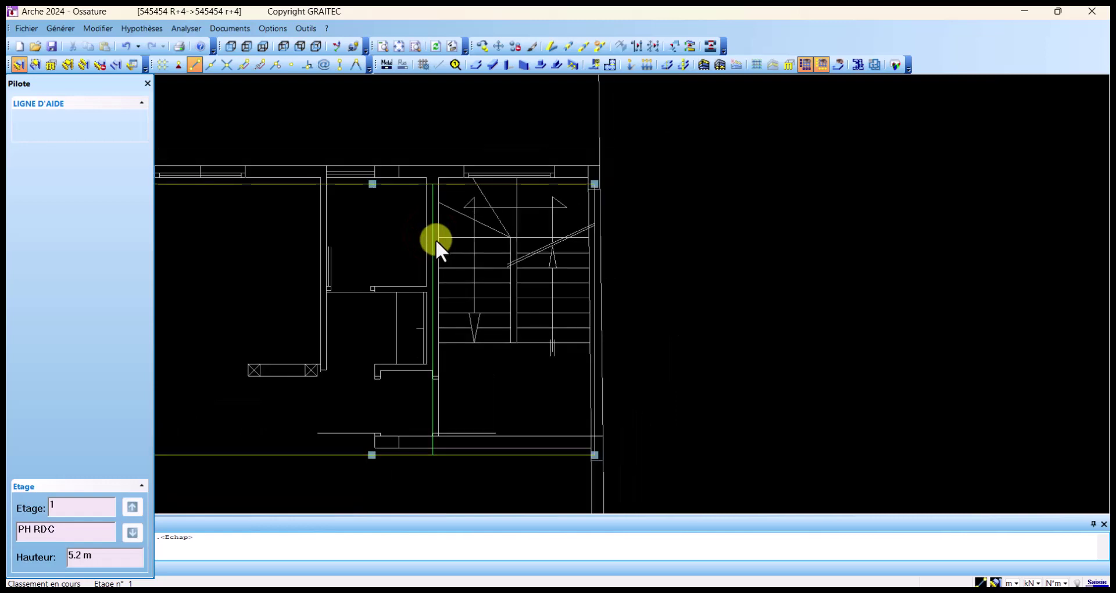
scroll(435, 239, "up", 3)
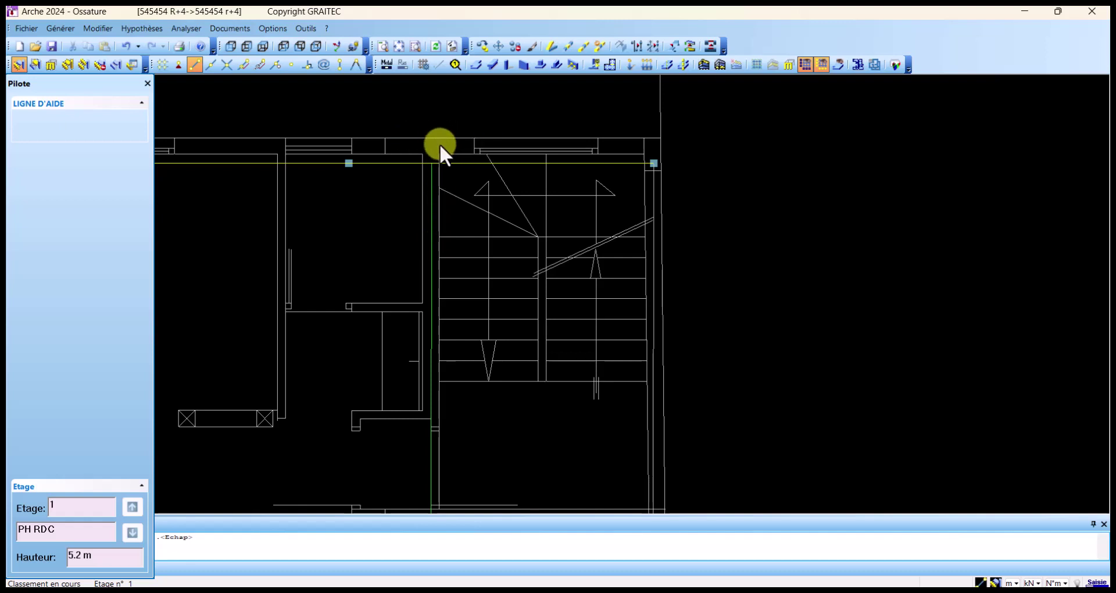
scroll(518, 162, "down", 2)
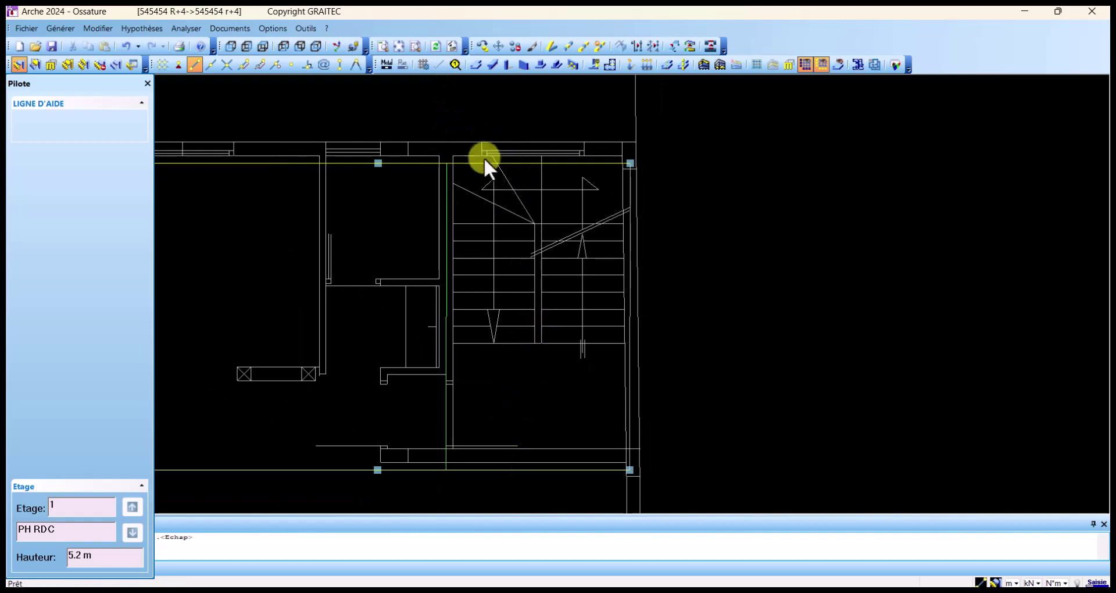
scroll(464, 149, "up", 2)
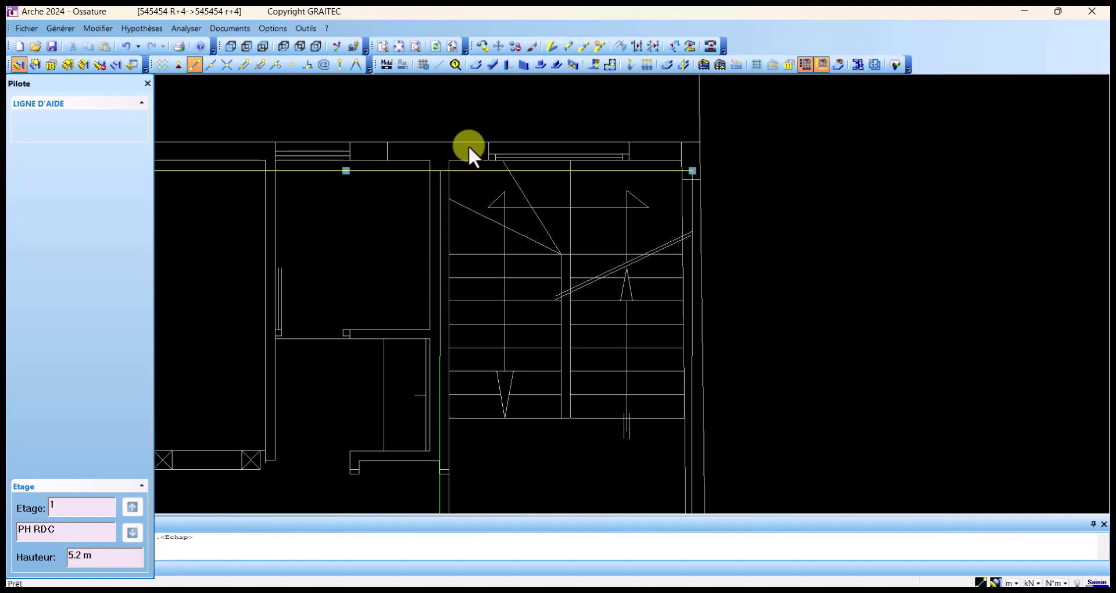
left_click(393, 164)
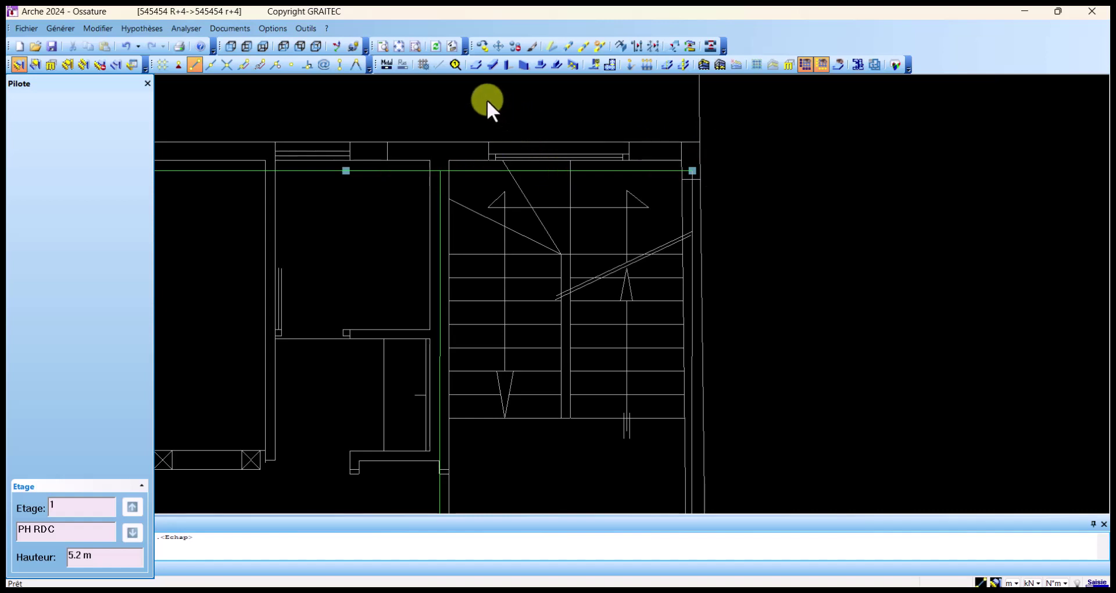
left_click(481, 45)
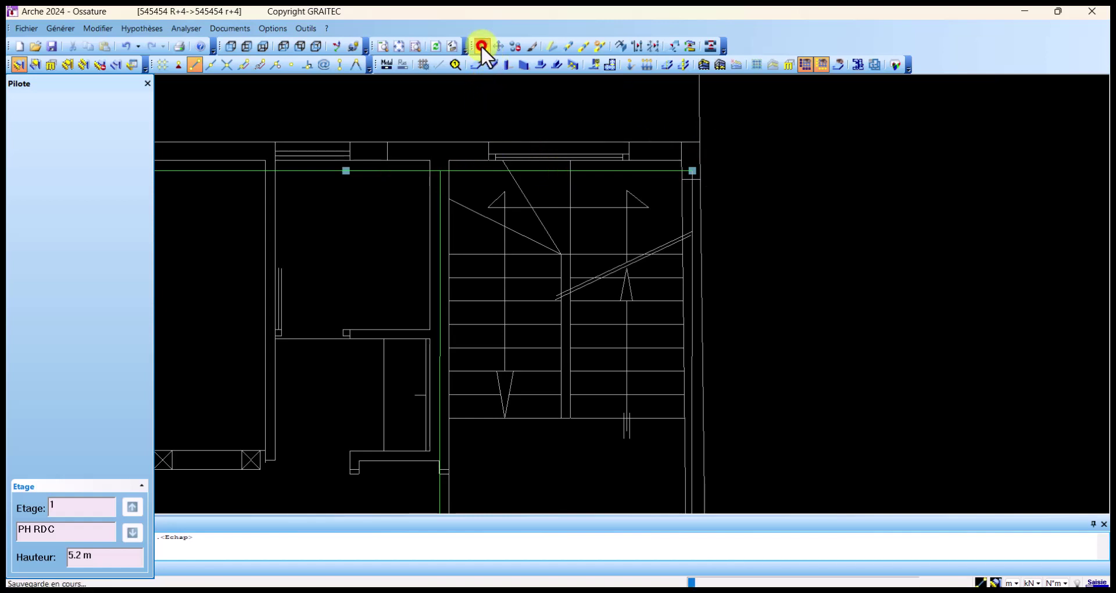
left_click(154, 137)
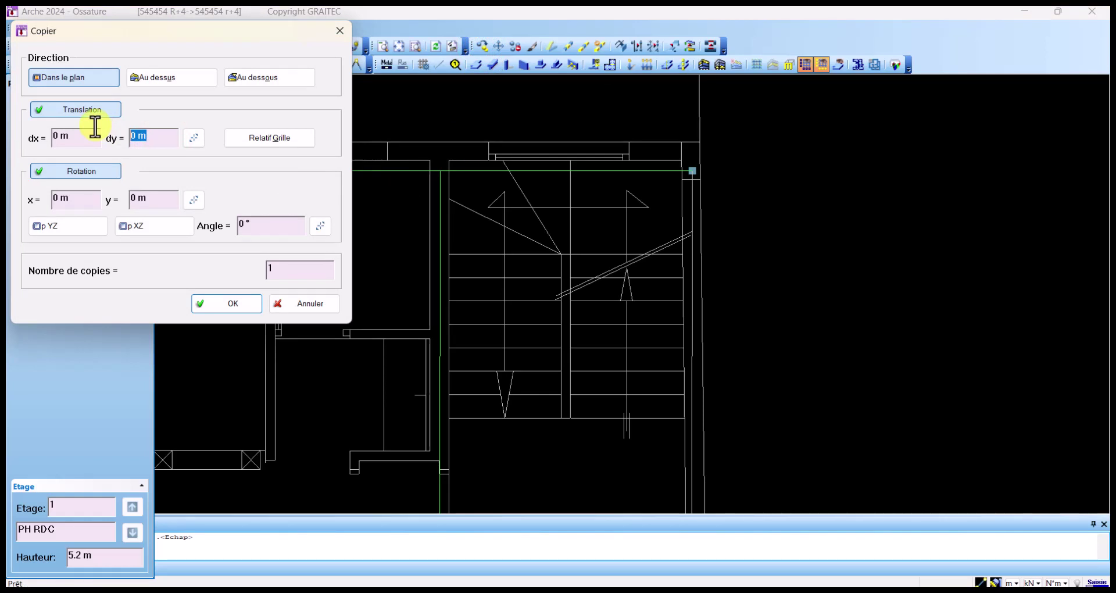
key("BackSpace")
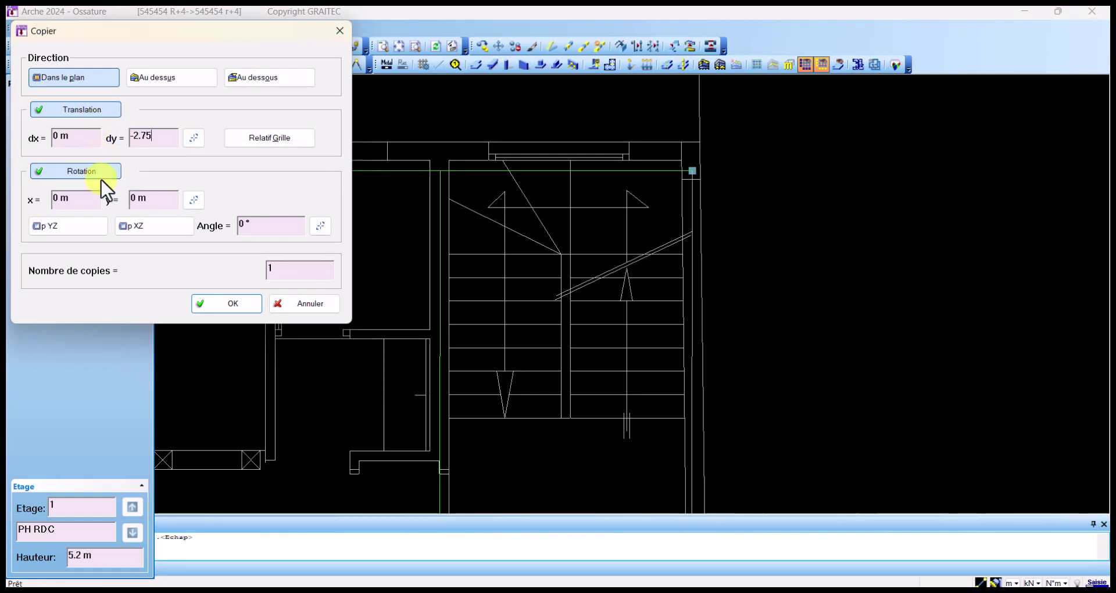
left_click(203, 302)
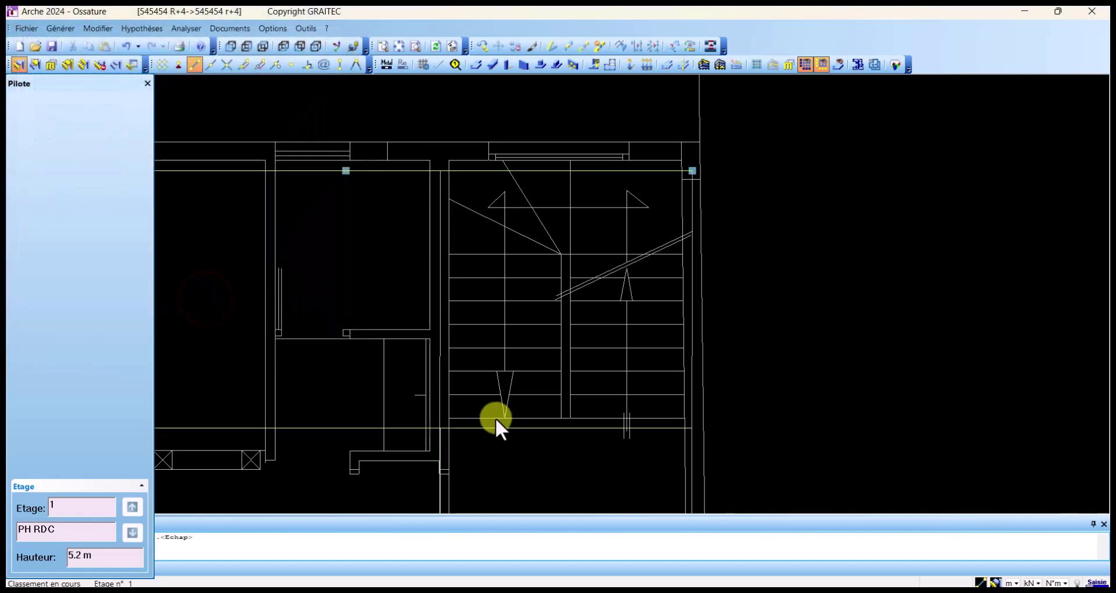
Step: Turn on the display of the slab outlines in the plan view
middle_click_drag(580, 425, 724, 330)
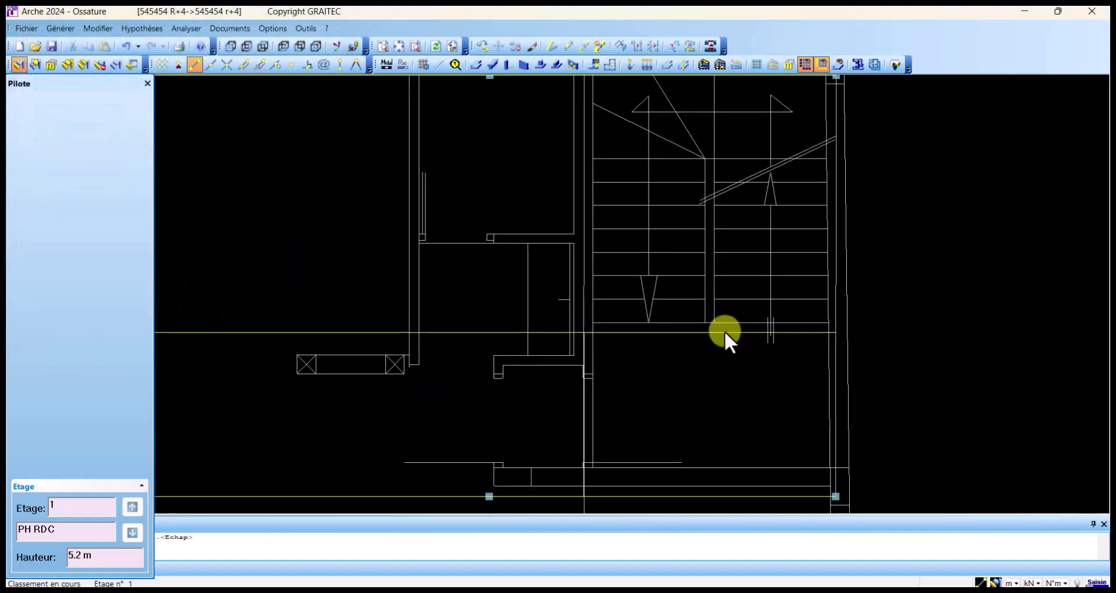
scroll(726, 357, "down", 4)
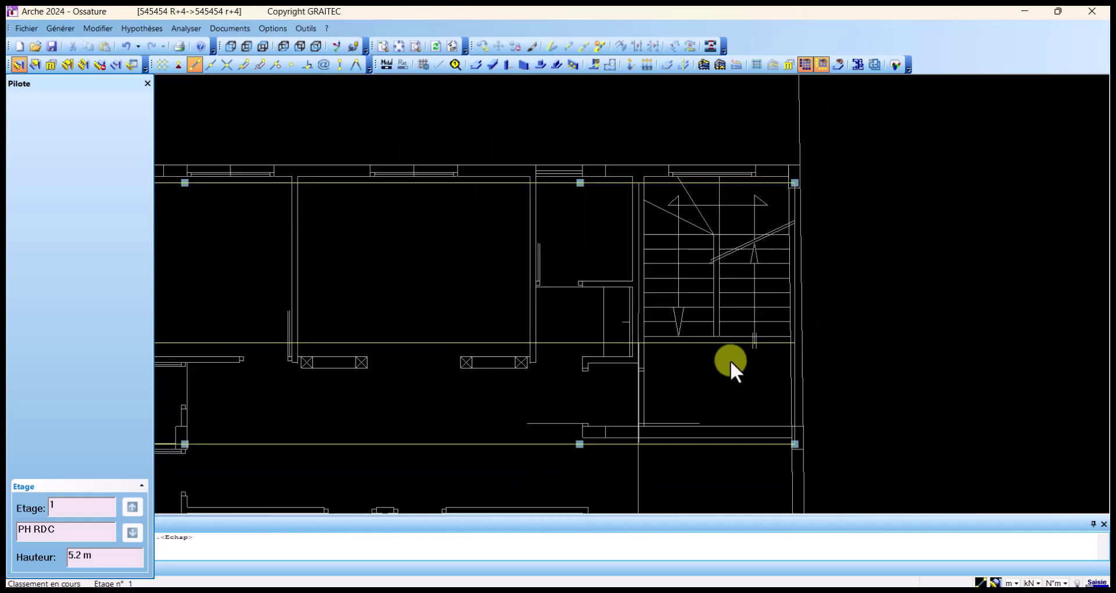
scroll(730, 361, "down", 2)
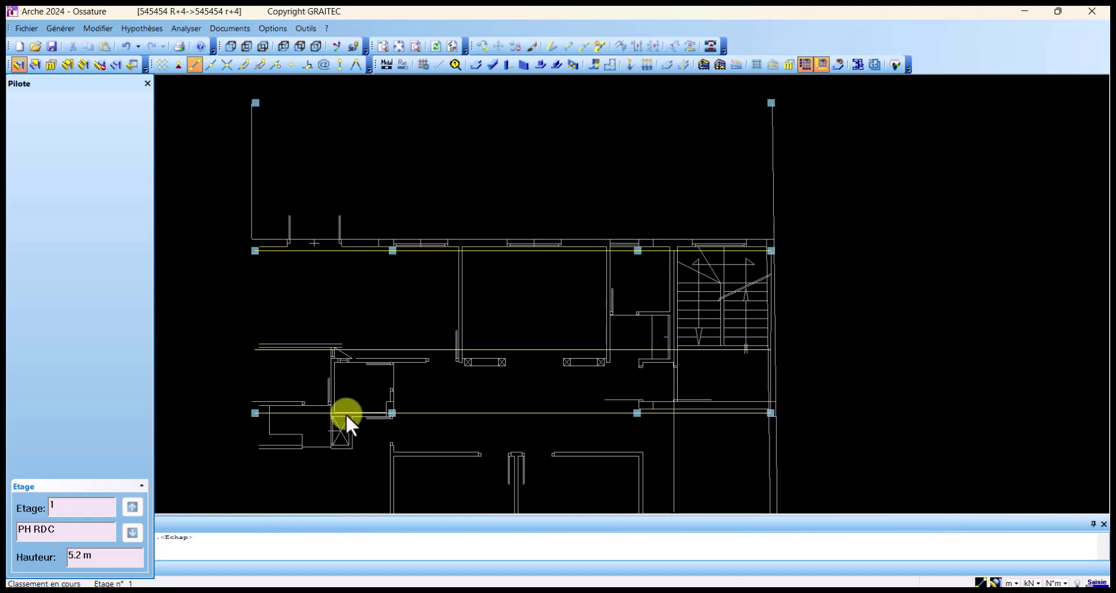
left_click(839, 63)
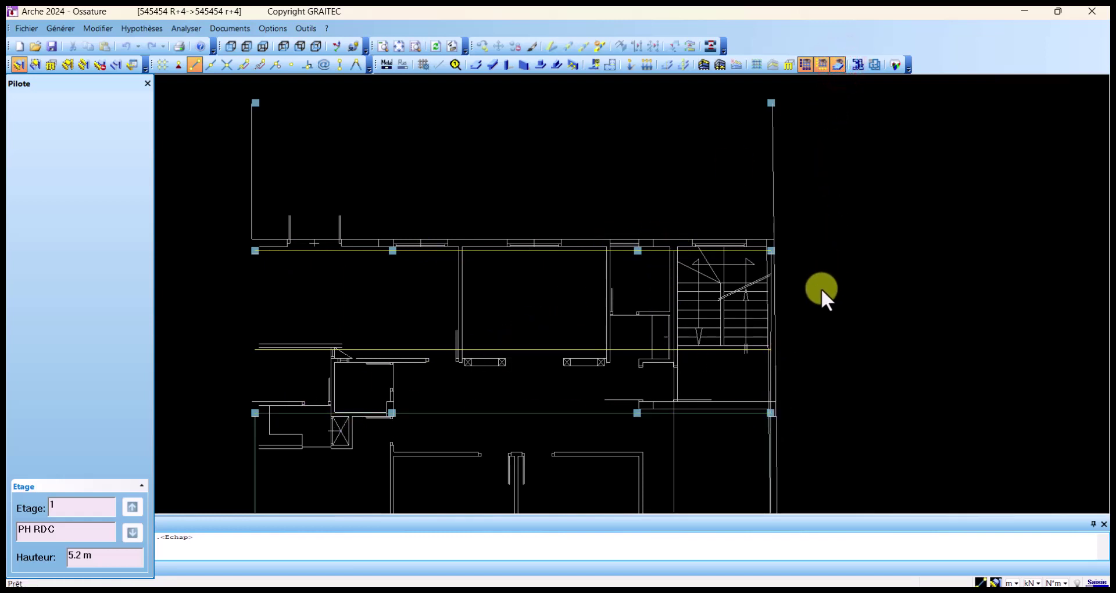
scroll(813, 267, "down", 5)
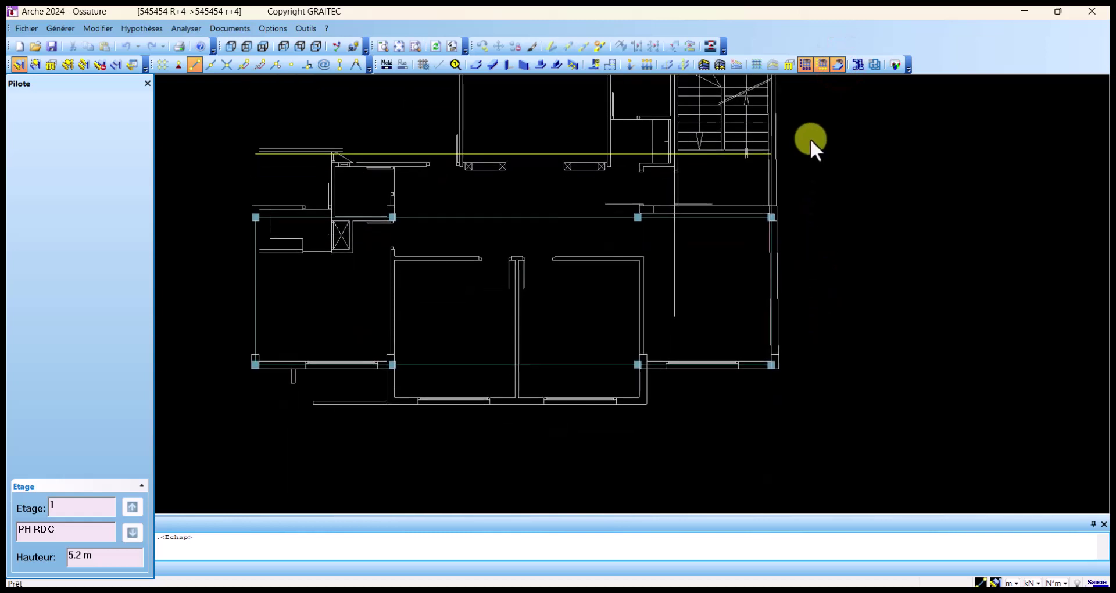
Step: Switch to Civil 3D and add a horizontal linear dimension between the base midpoints of the two columns flanking the lower-right SALON window
scroll(650, 400, "up", 5)
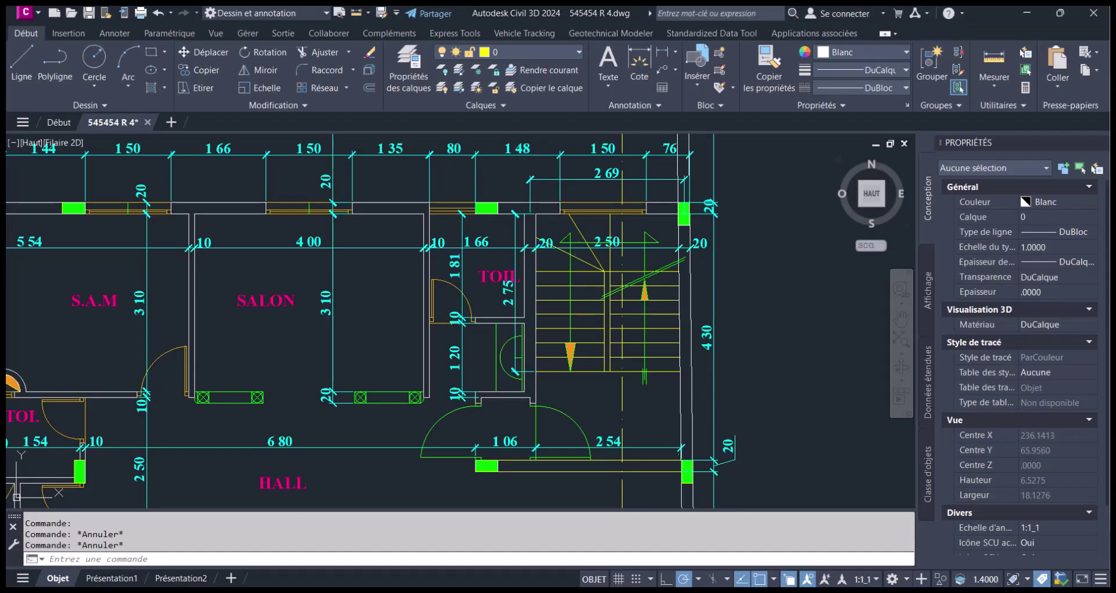
scroll(673, 462, "up", 6)
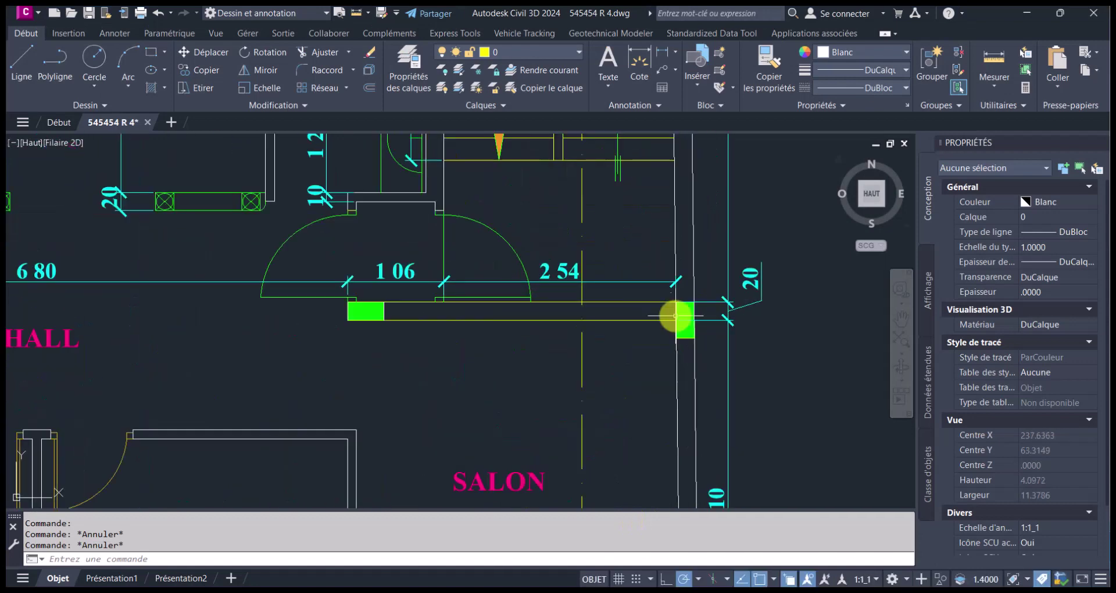
scroll(684, 346, "down", 14)
middle_click_drag(678, 394, 678, 289)
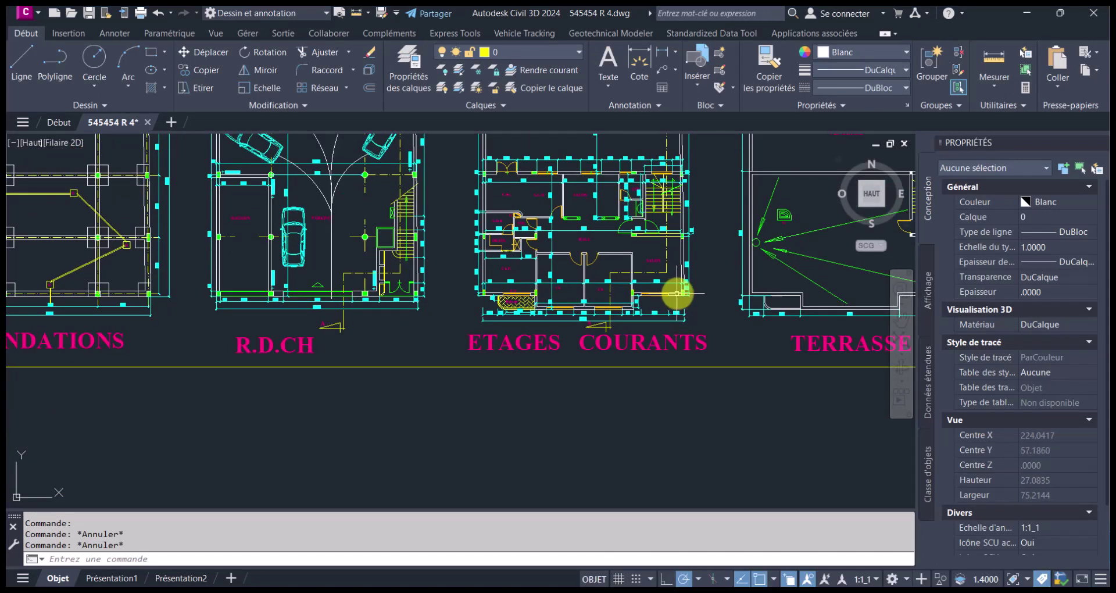
scroll(683, 299, "up", 4)
scroll(684, 298, "up", 10)
middle_click_drag(186, 316, 261, 319)
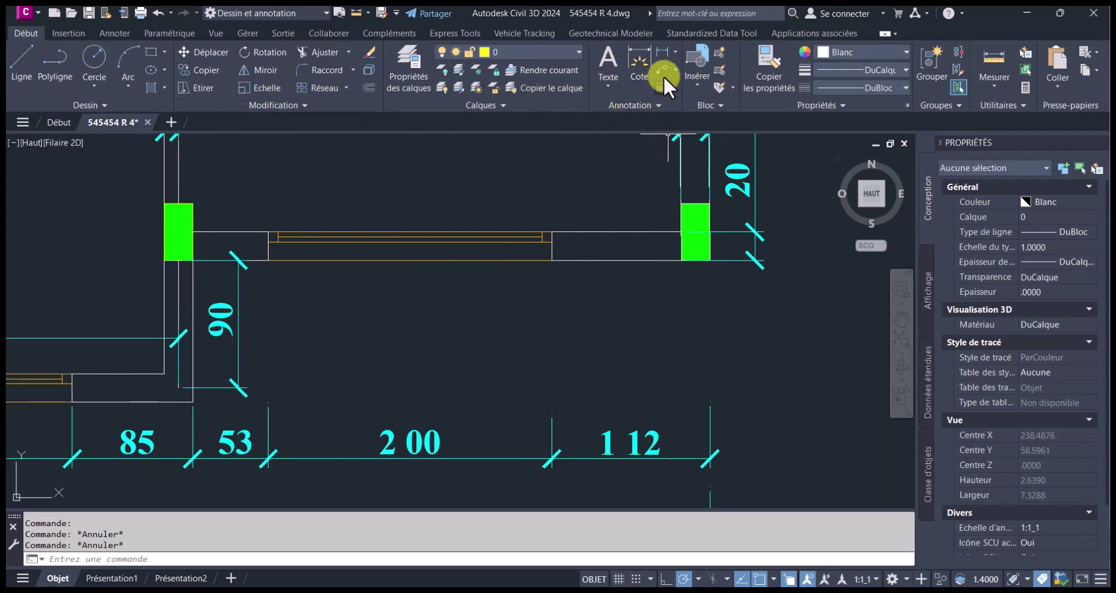
left_click(662, 54)
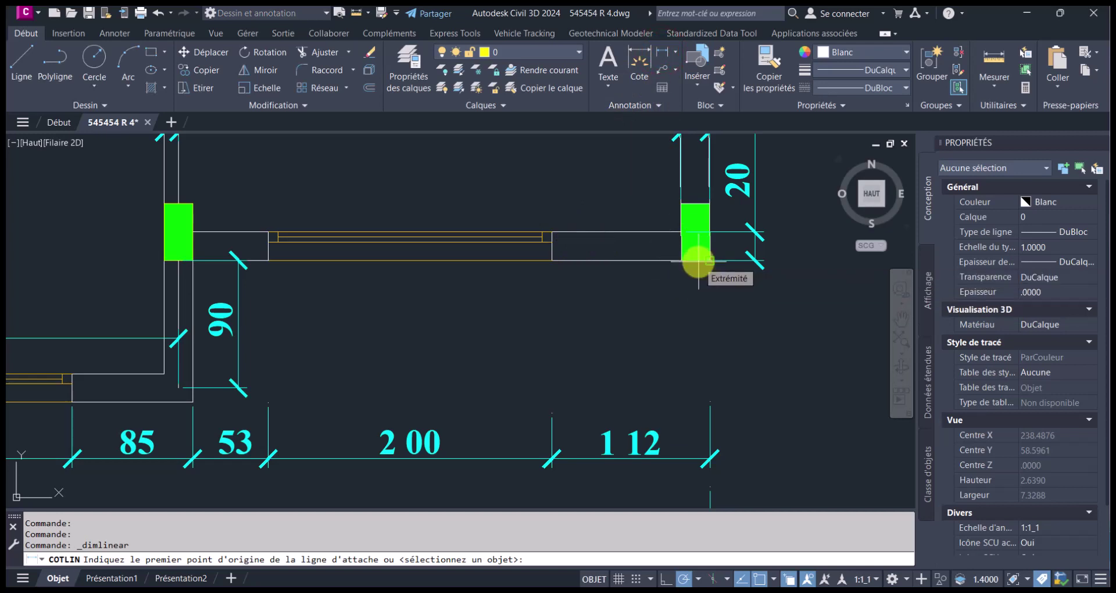
right_click(698, 260, "shift")
left_click(730, 358)
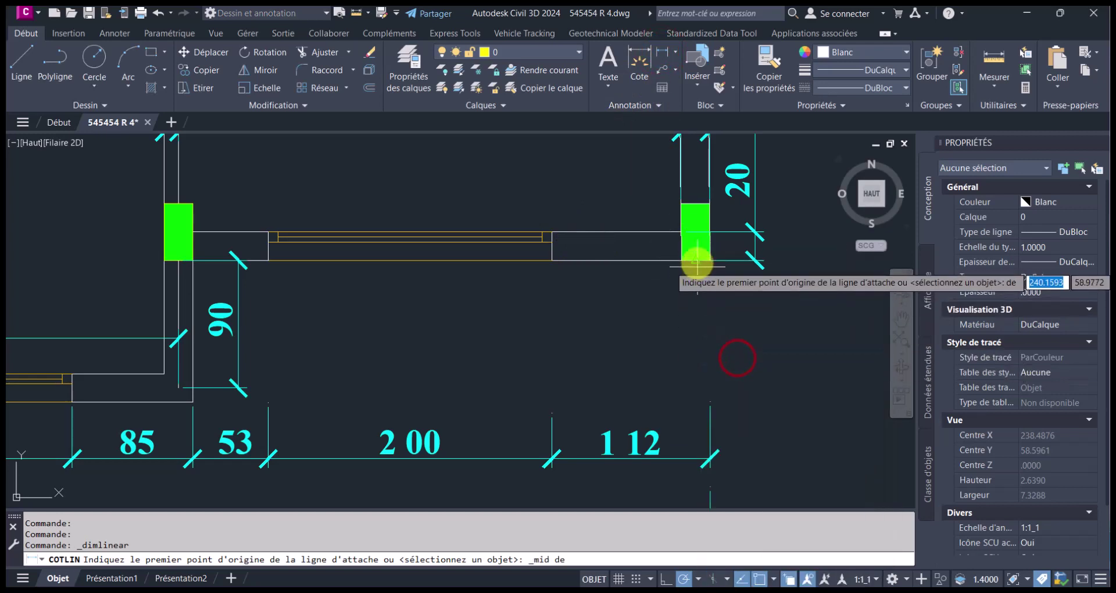
left_click(697, 262)
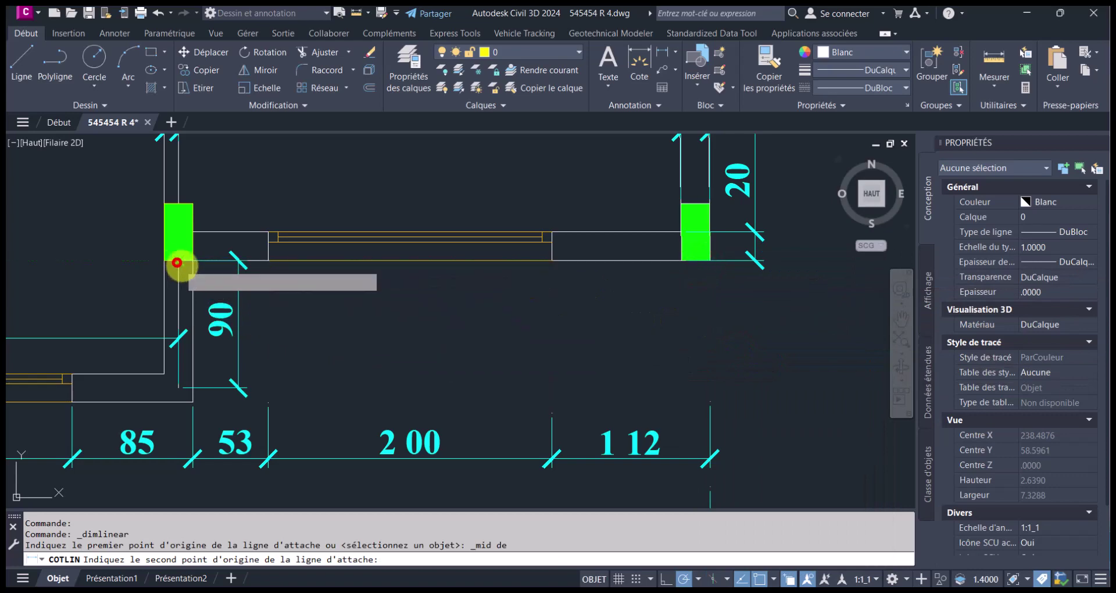
left_click(176, 262)
left_click(451, 332)
middle_click_drag(366, 394, 685, 377)
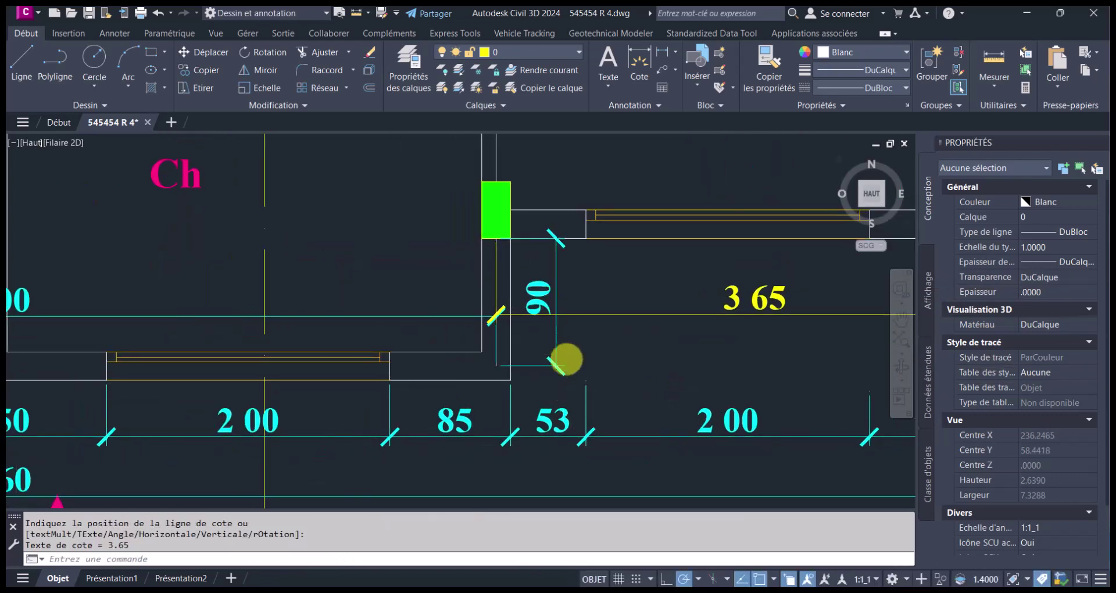
scroll(559, 372, "down", 4)
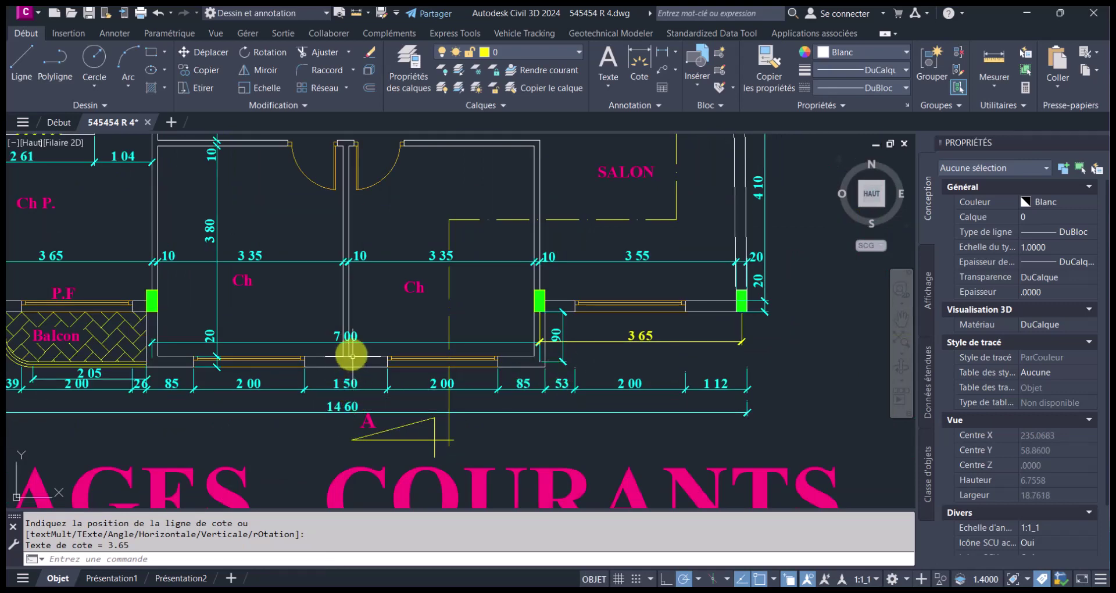
Step: Switch from Civil 3D back to the Arche Ossature model
left_click(1026, 12)
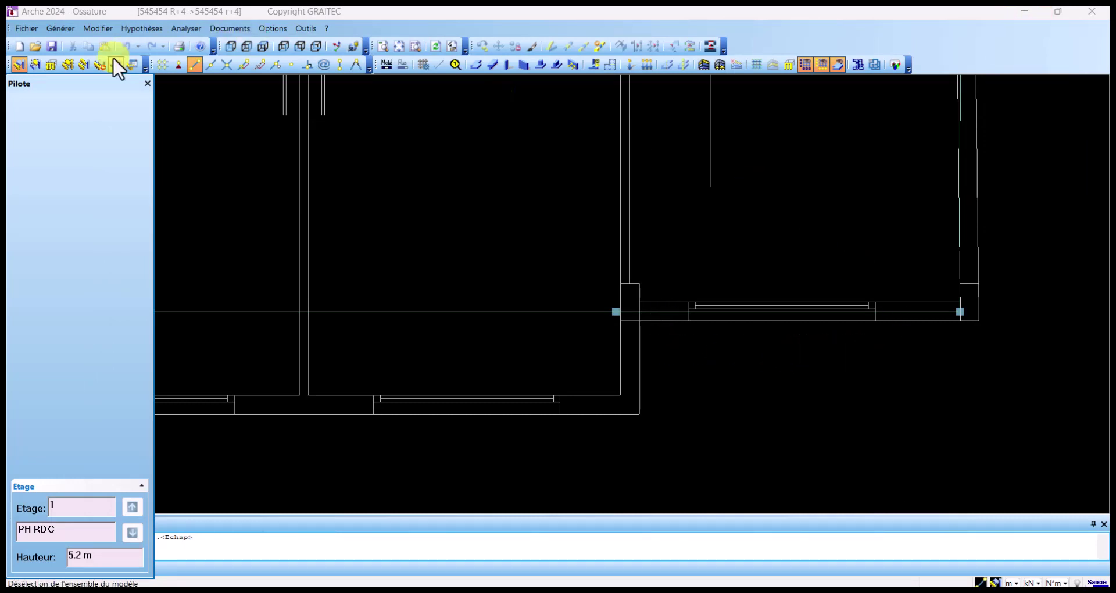
left_click(440, 63)
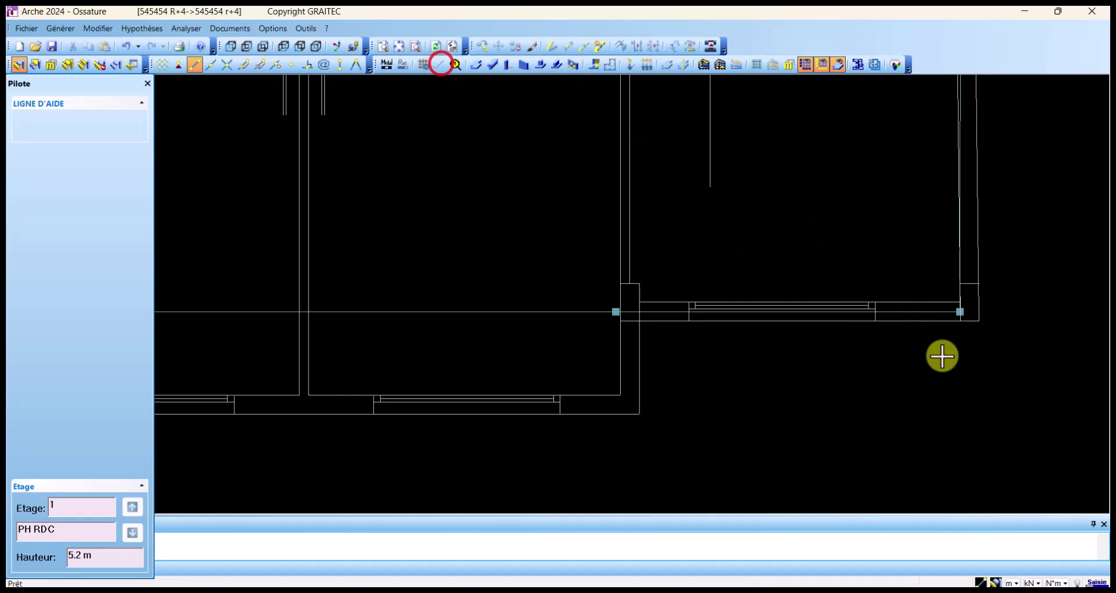
scroll(961, 312, "up", 1)
left_click(960, 311)
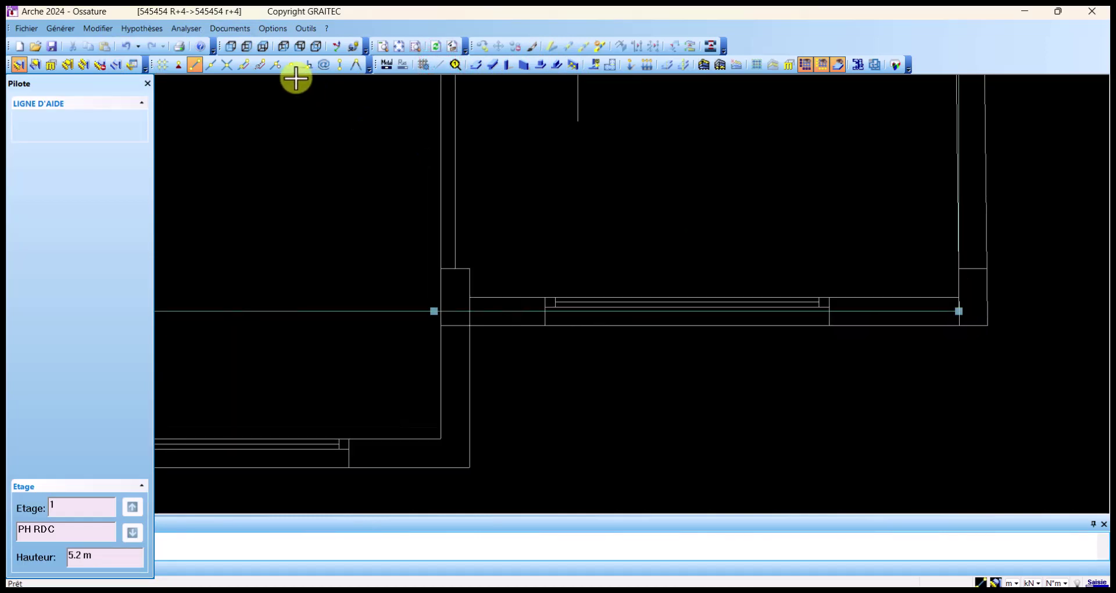
left_click(336, 65)
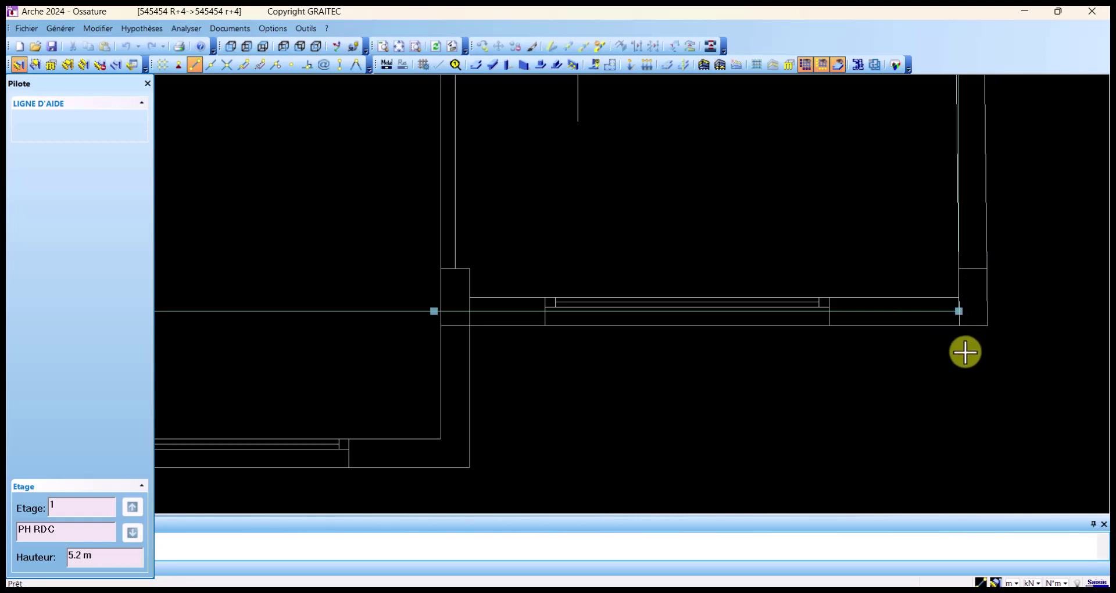
scroll(963, 325, "up", 5)
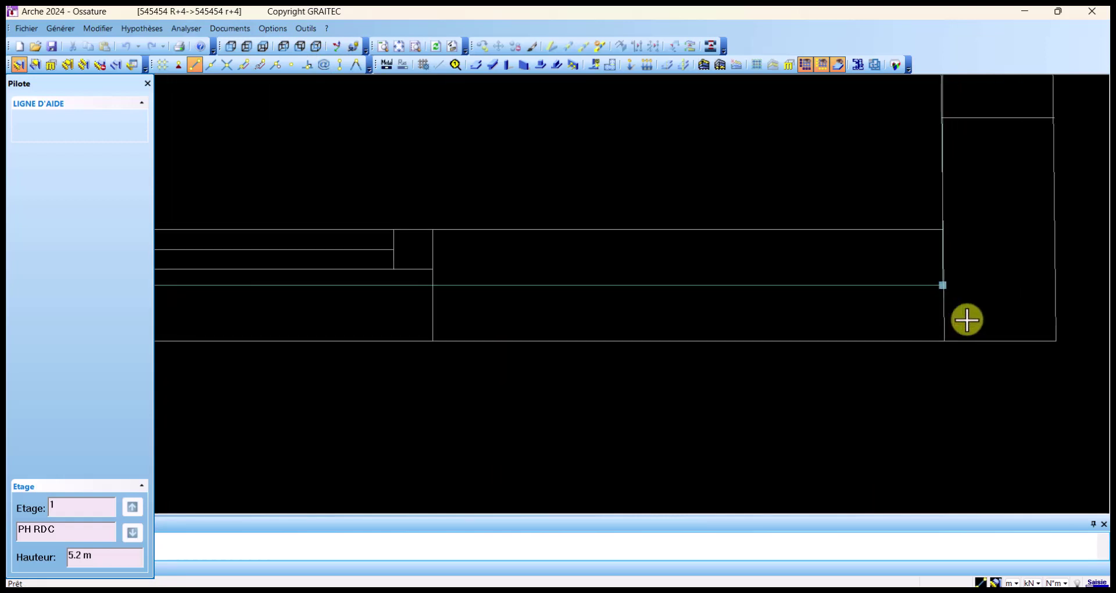
scroll(958, 323, "up", 2)
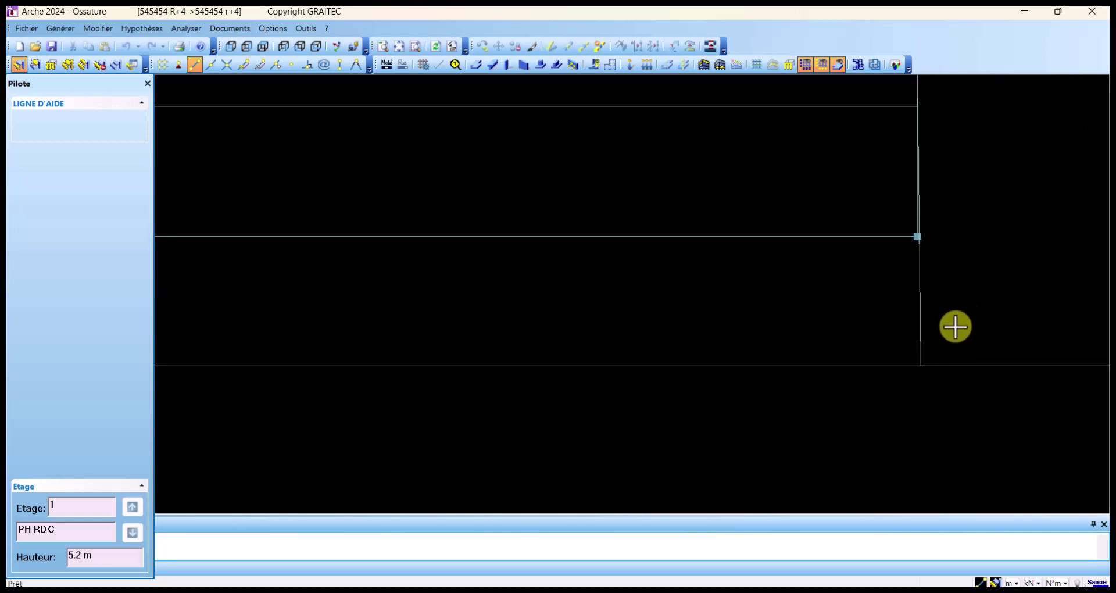
scroll(949, 366, "down", 4)
scroll(937, 407, "down", 4)
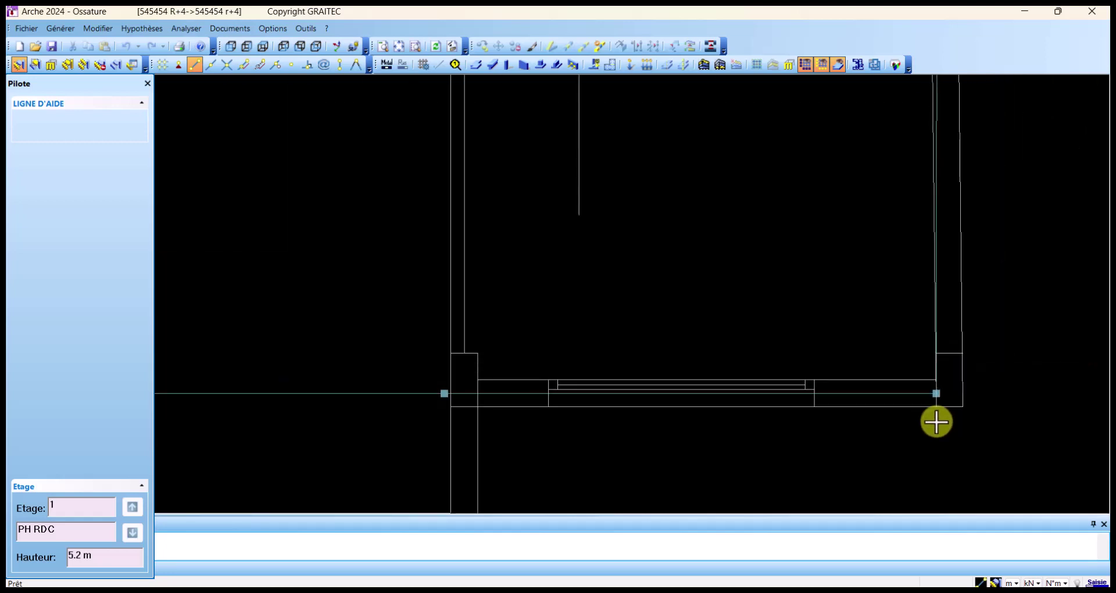
key("Escape")
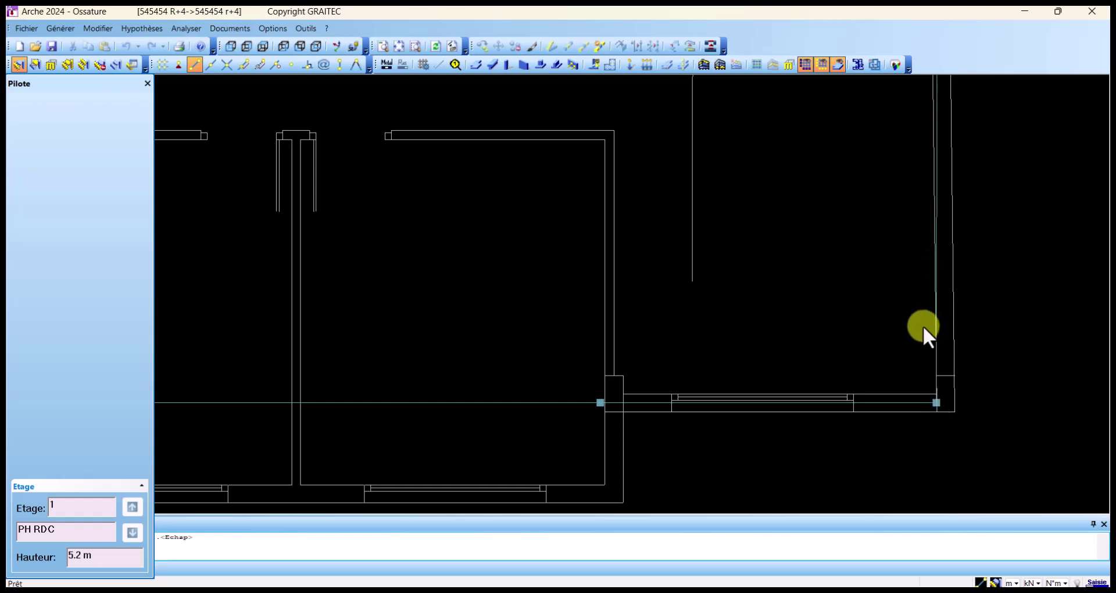
Step: Select the vertical help line below the stairwell's left-hand wall and inspect its position relative to the surrounding beams, columns and SALON walls
scroll(912, 349, "down", 3)
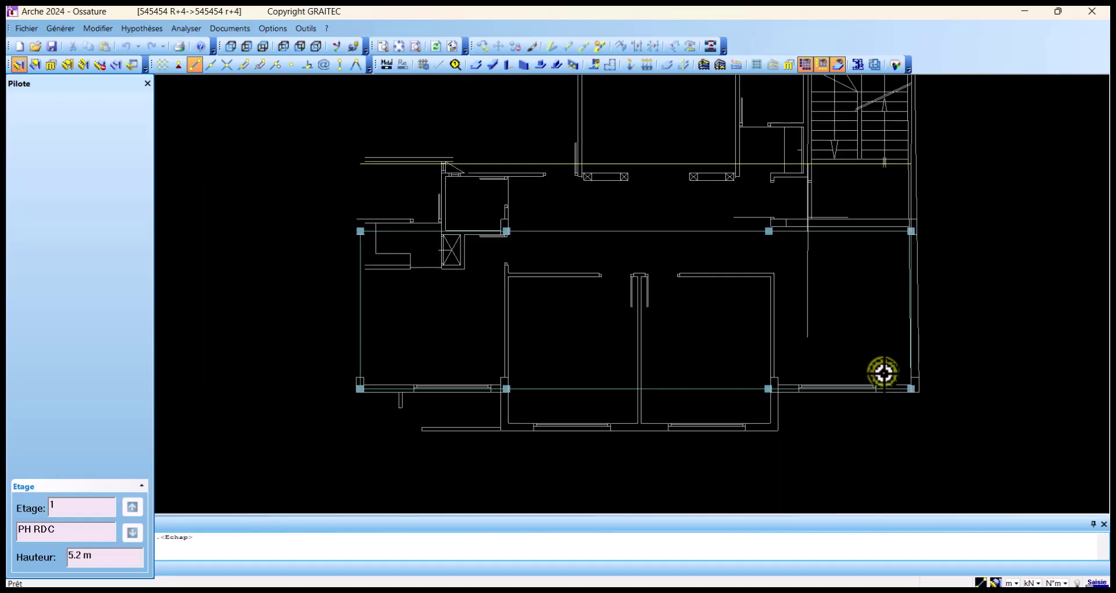
left_click(805, 320)
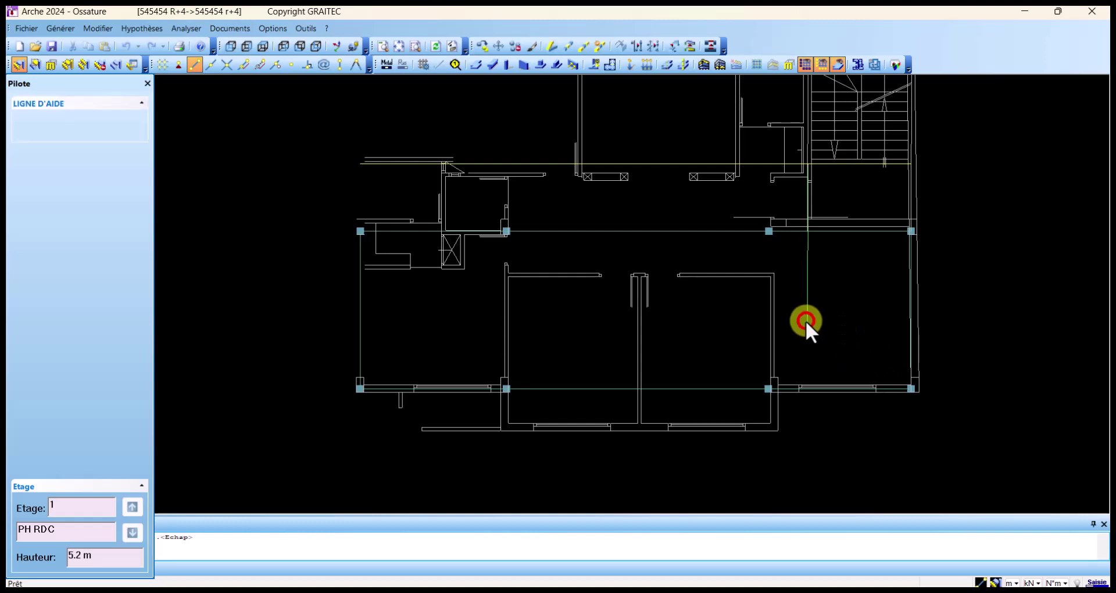
middle_click_drag(846, 258, 841, 427)
scroll(832, 263, "up", 4)
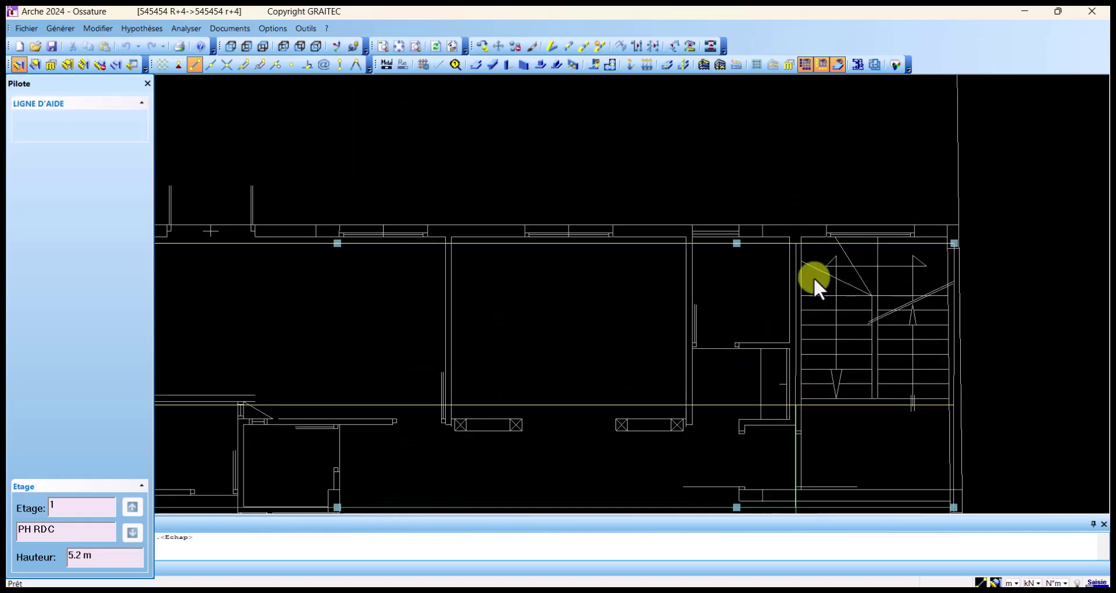
mouse_move(811, 314)
middle_mouse_down()
mouse_move(804, 197)
mouse_move(754, 379)
middle_mouse_up()
scroll(794, 147, "up", 1)
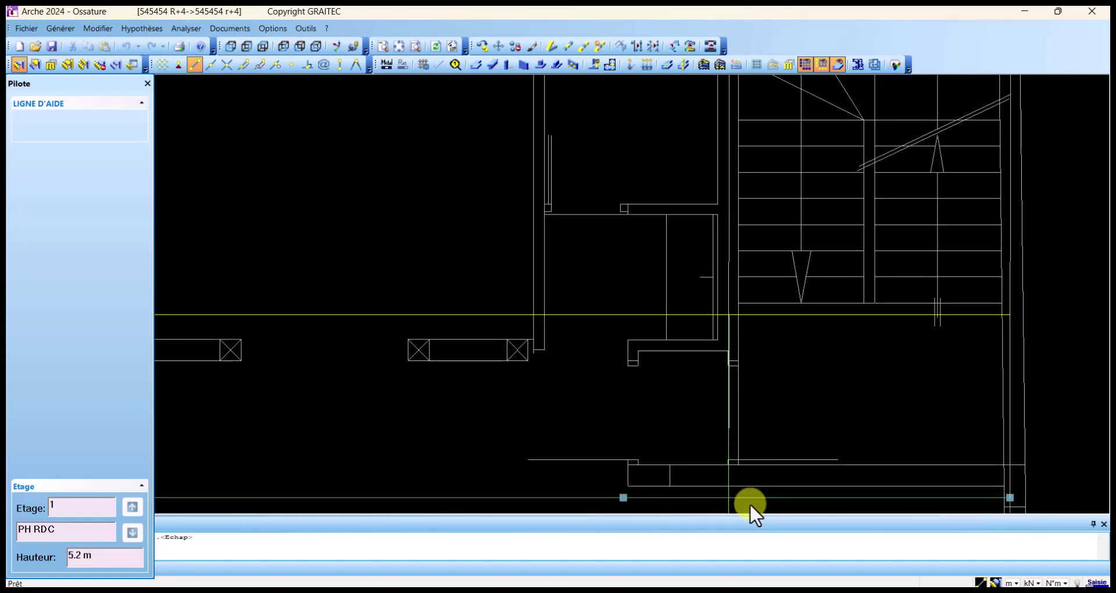
scroll(752, 444, "down", 2)
middle_click_drag(786, 305, 837, 56)
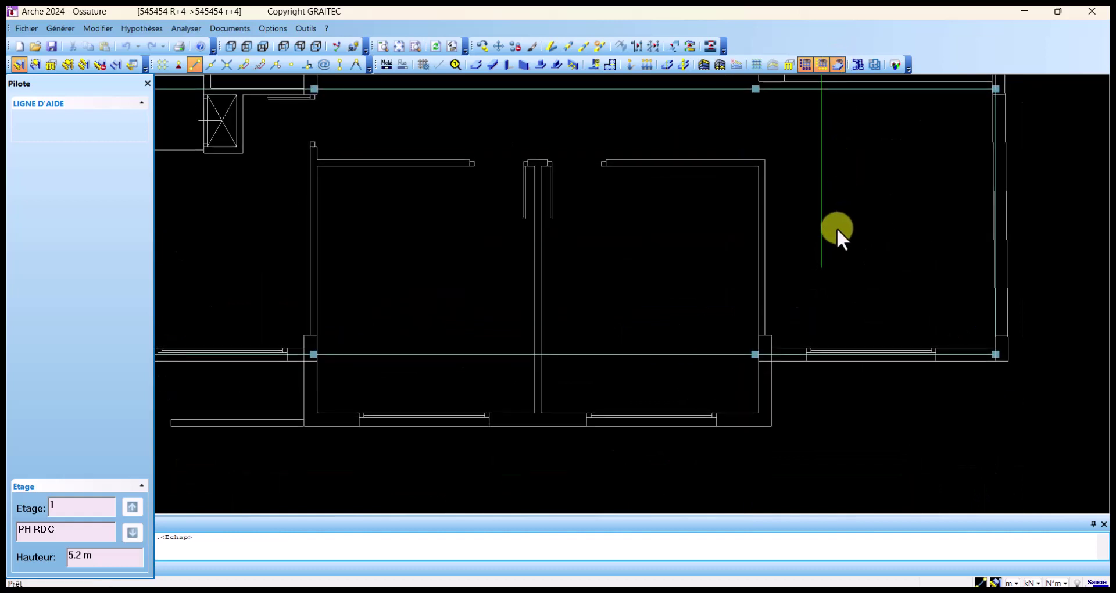
mouse_move(837, 234)
middle_mouse_down()
mouse_move(984, 169)
mouse_move(892, 225)
mouse_move(832, 238)
middle_mouse_up()
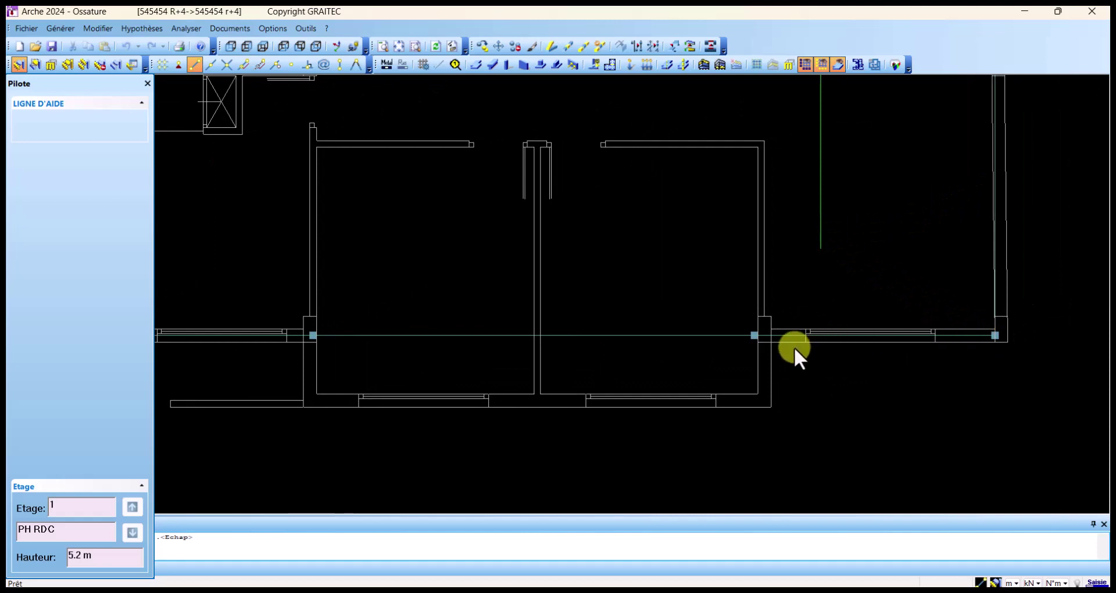
middle_click_drag(821, 260, 807, 403)
middle_click_drag(819, 292, 753, 309)
scroll(797, 345, "up", 2)
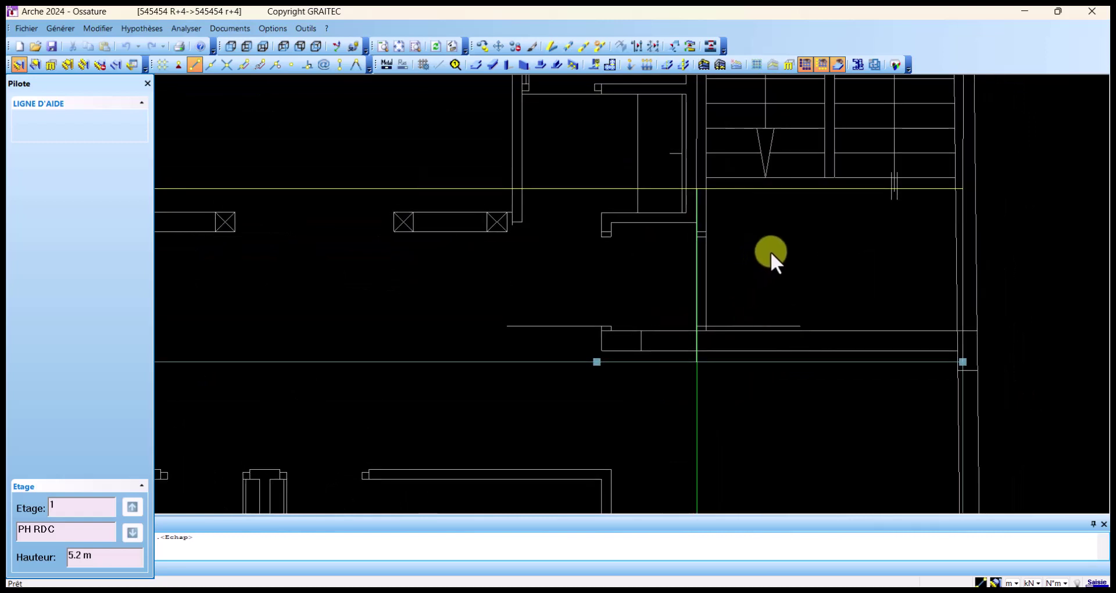
middle_click_drag(770, 249, 707, 281)
middle_click_drag(772, 250, 879, 313)
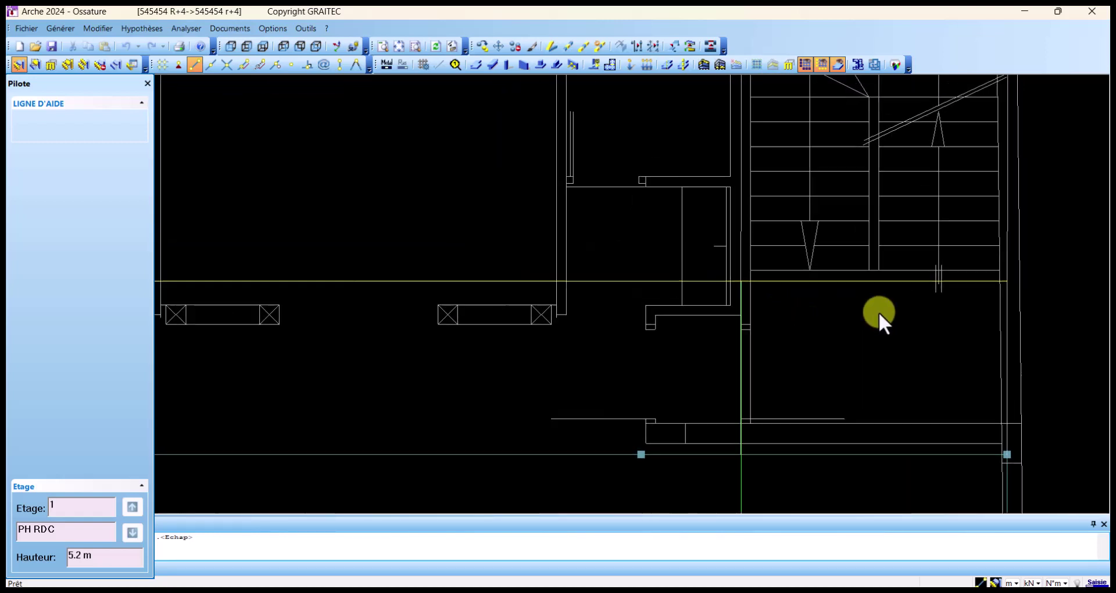
scroll(828, 313, "down", 3)
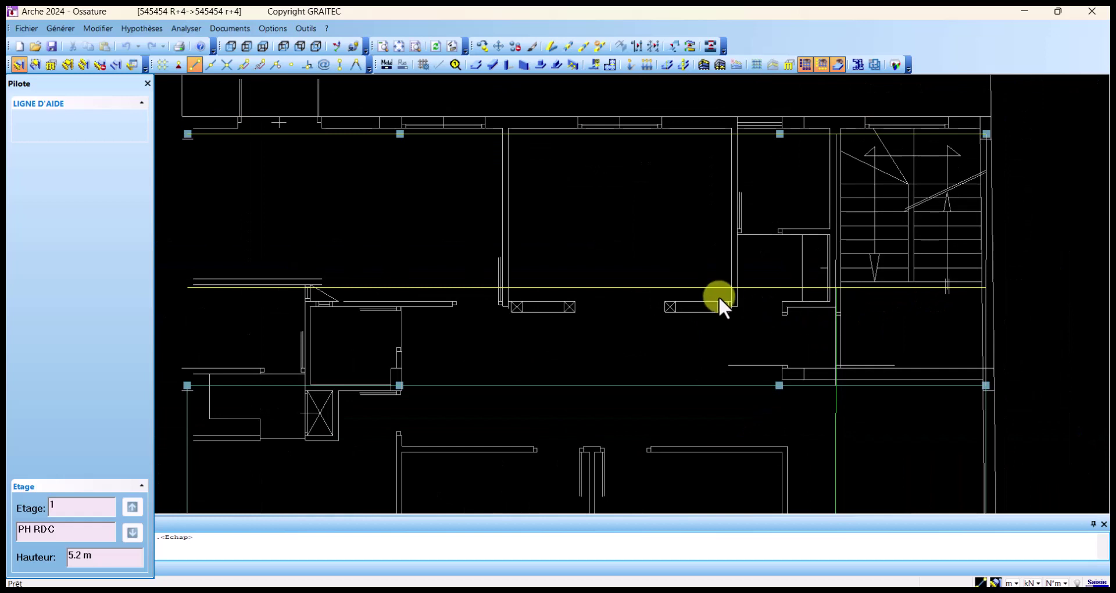
middle_click_drag(718, 295, 769, 89)
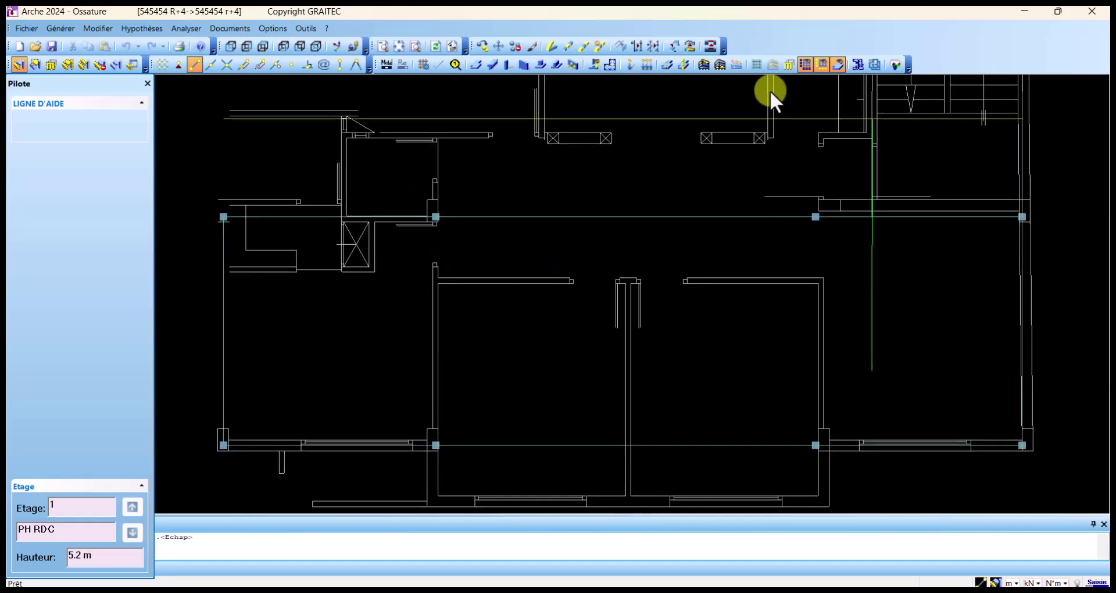
scroll(804, 207, "down", 2)
middle_click_drag(804, 208, 803, 365)
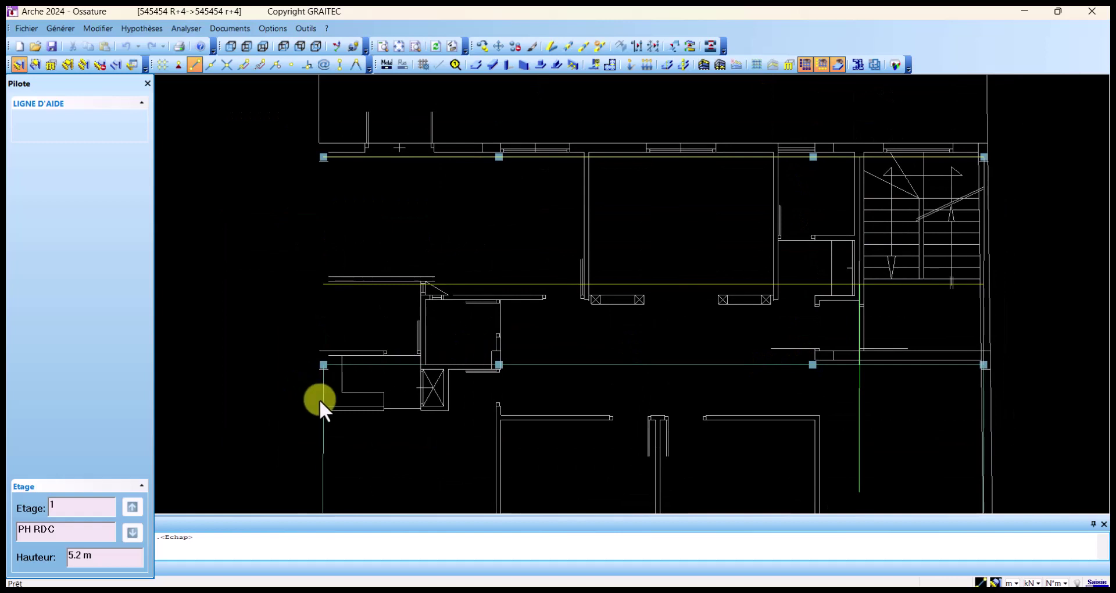
Step: Start a concrete slab outline at the middle-row left column, through the upper-left column, to the upper beam row at the stairwell's left-hand wall
left_click(475, 65)
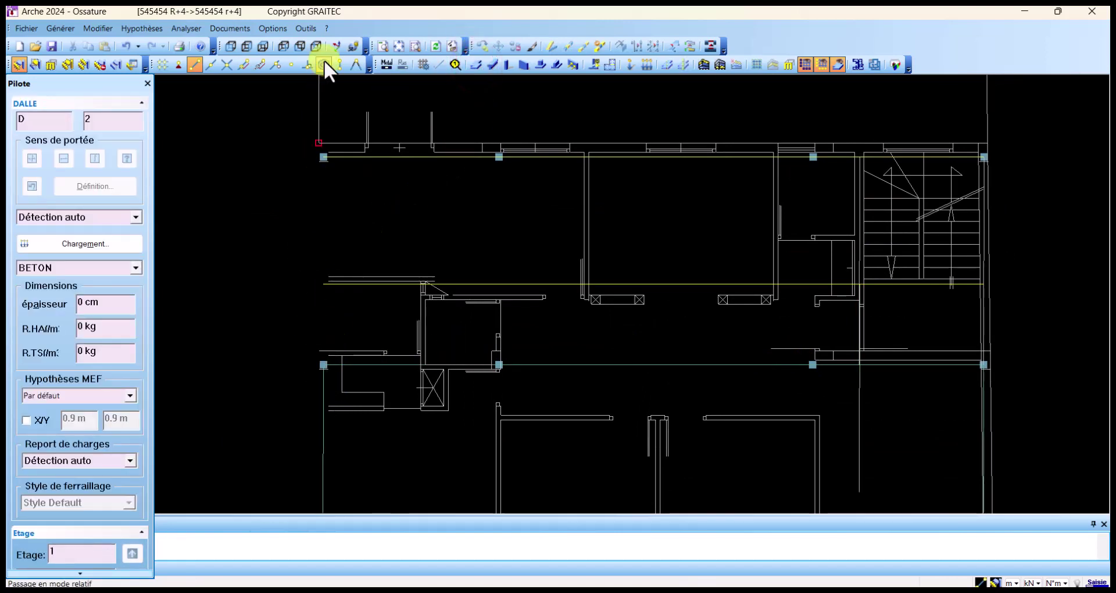
left_click(339, 65)
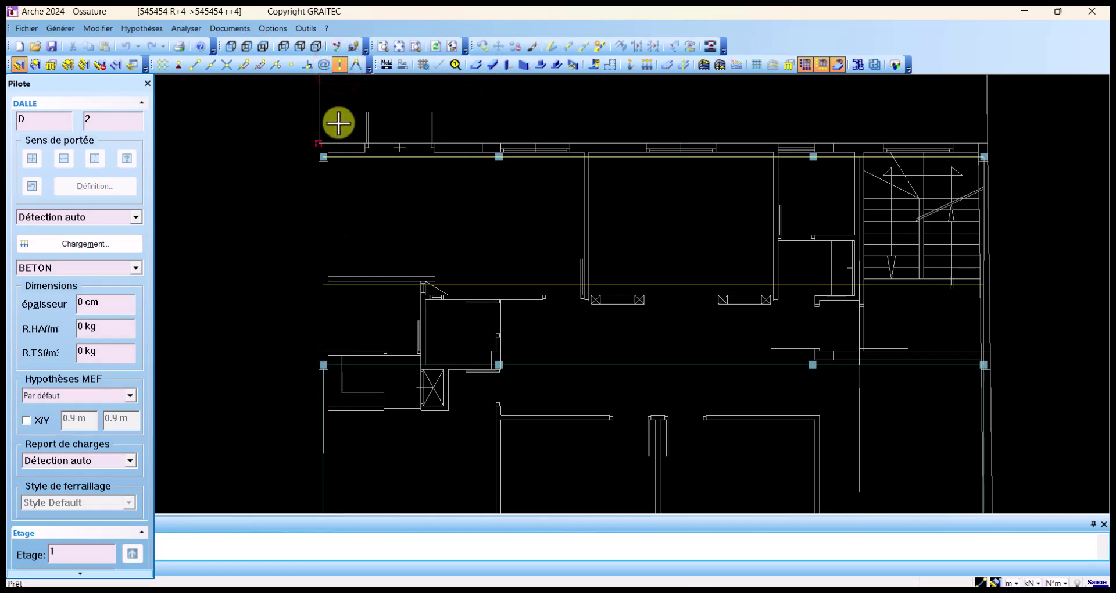
left_click(324, 365)
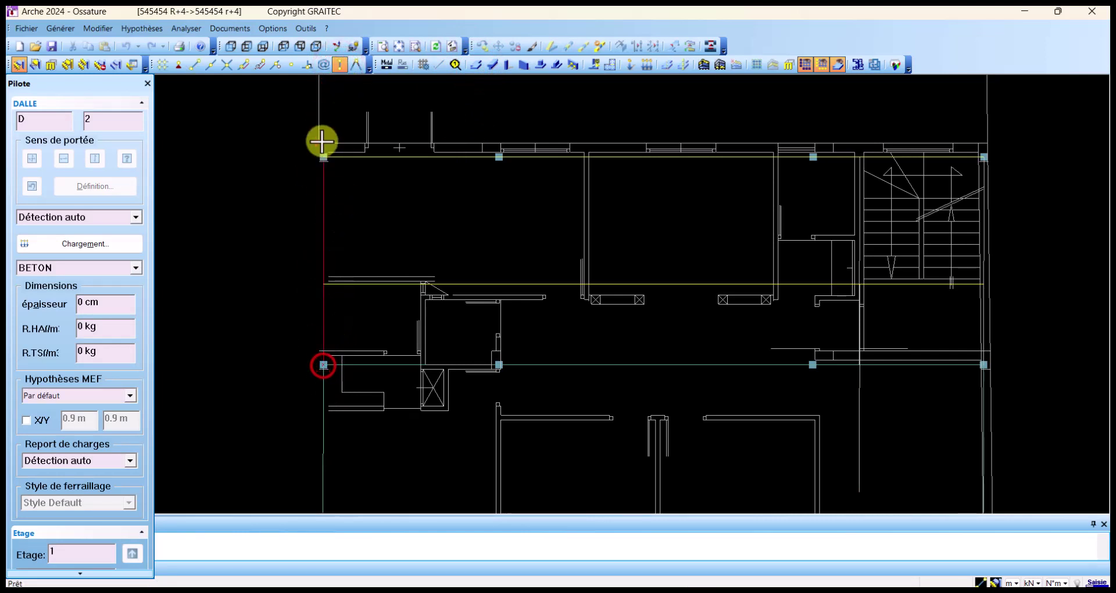
left_click(323, 157)
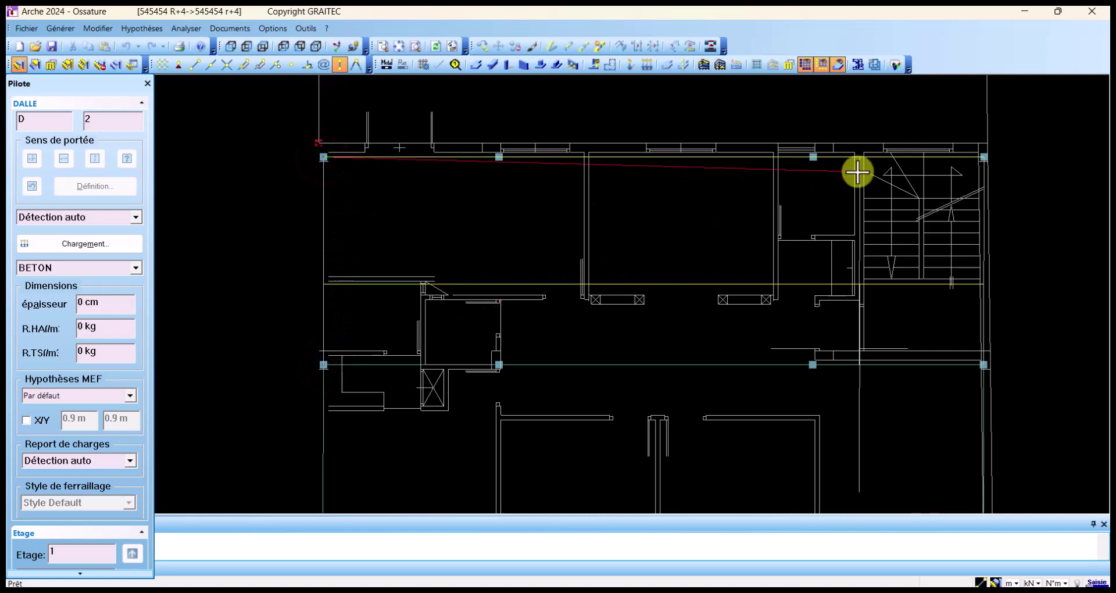
scroll(857, 169, "up", 2)
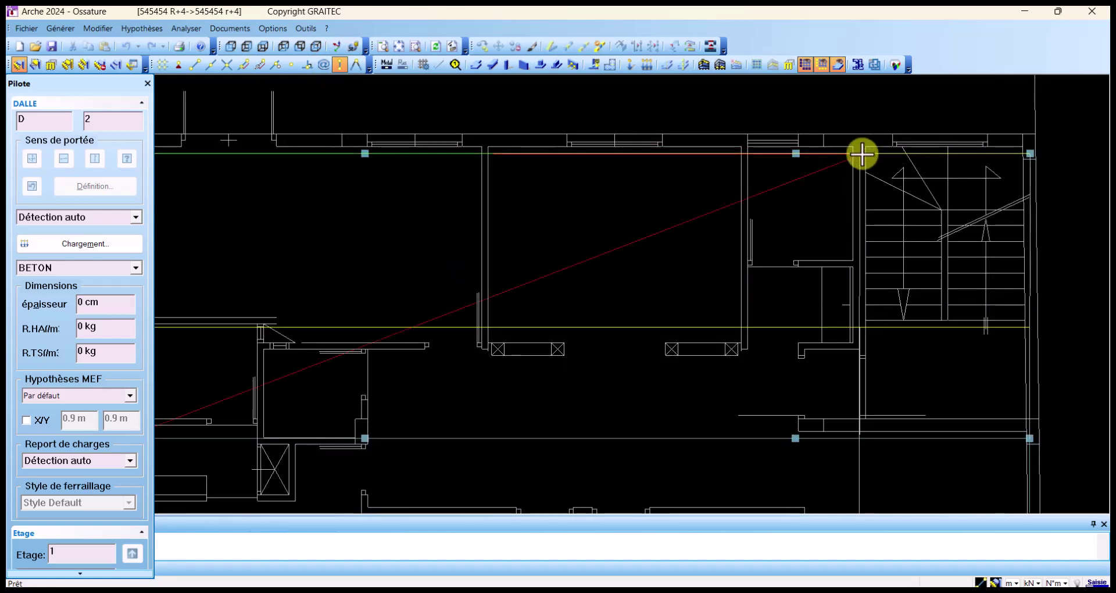
left_click(194, 65)
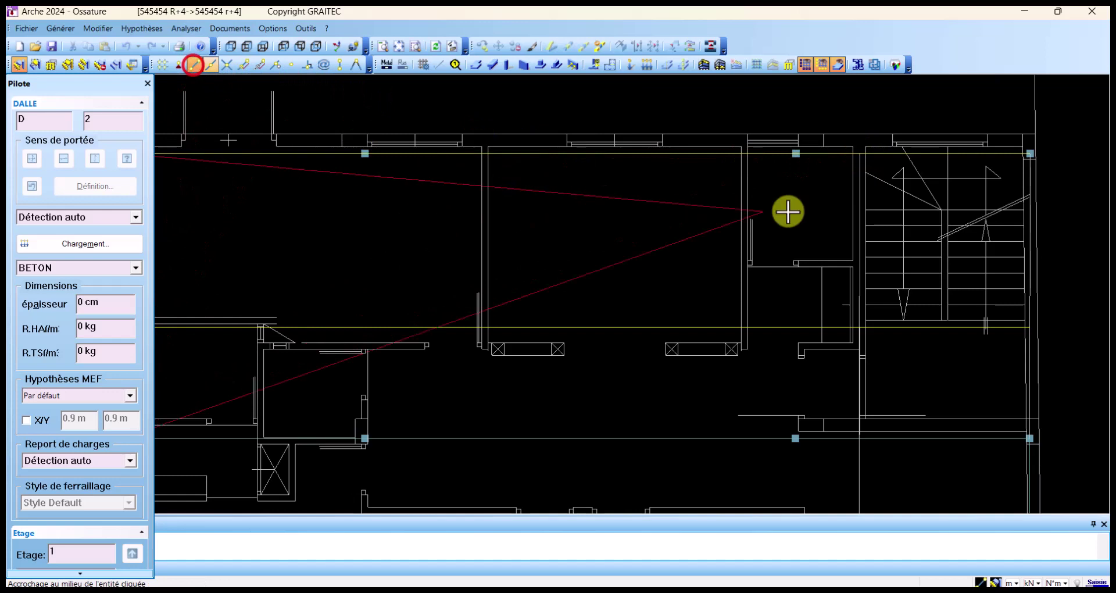
left_click(859, 151)
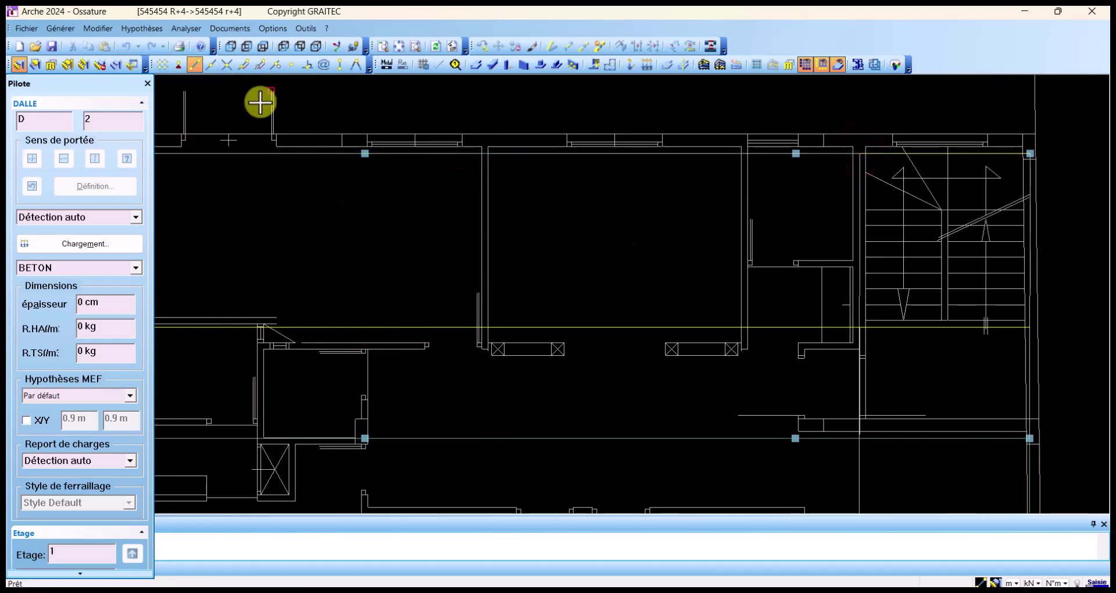
Step: Complete the slab outline around the stairwell's lower edge to the middle-row right column and close it at the starting column
left_click(226, 65)
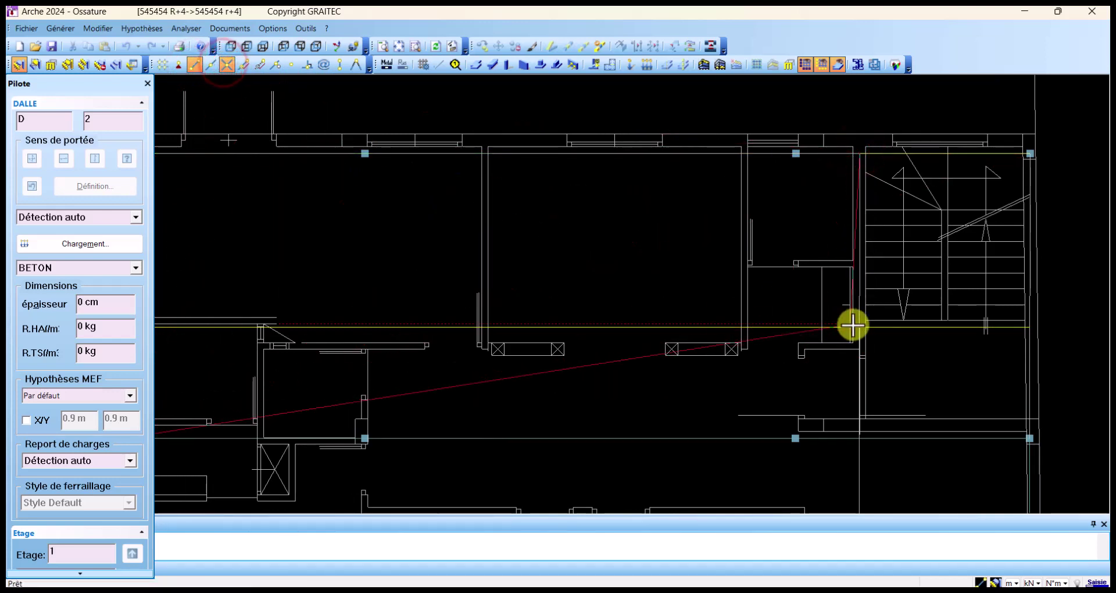
scroll(862, 329, "up", 3)
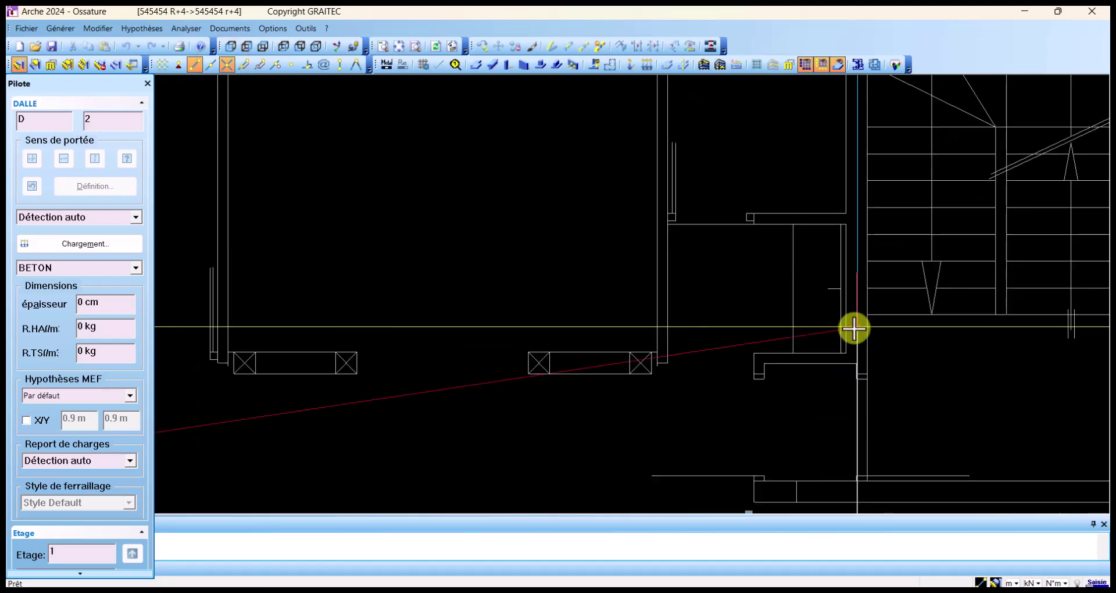
left_click(853, 329)
scroll(747, 337, "down", 2)
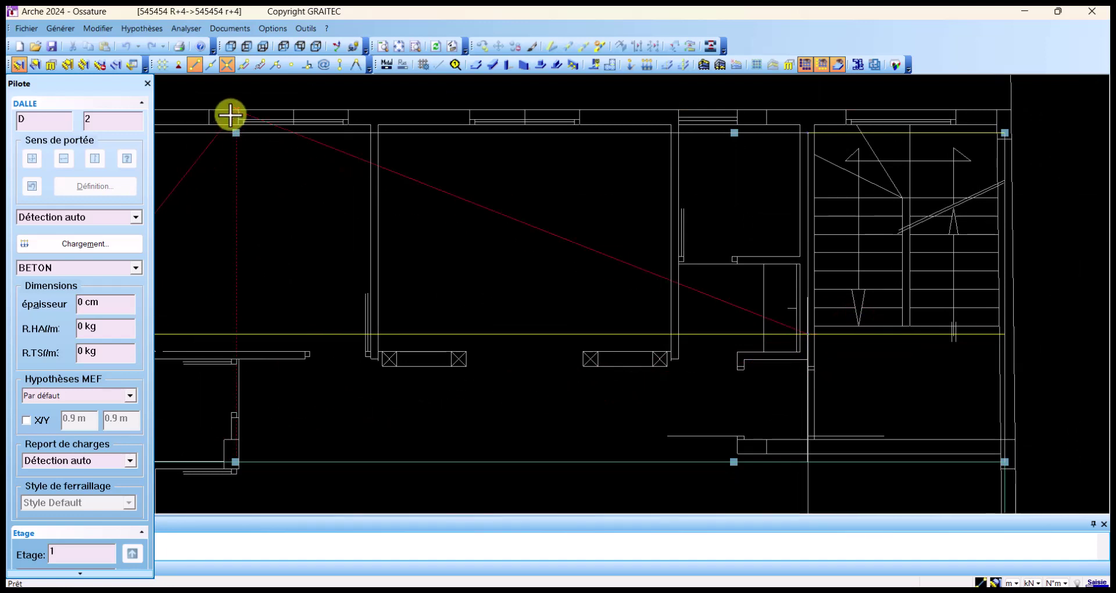
left_click(1003, 335)
left_click(340, 64)
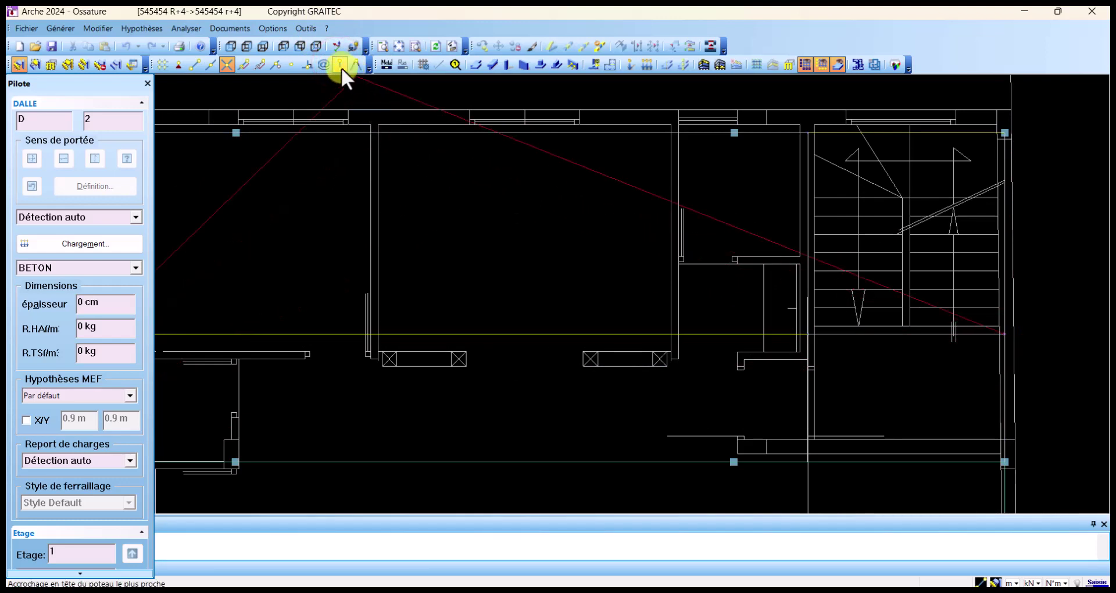
left_click(341, 67)
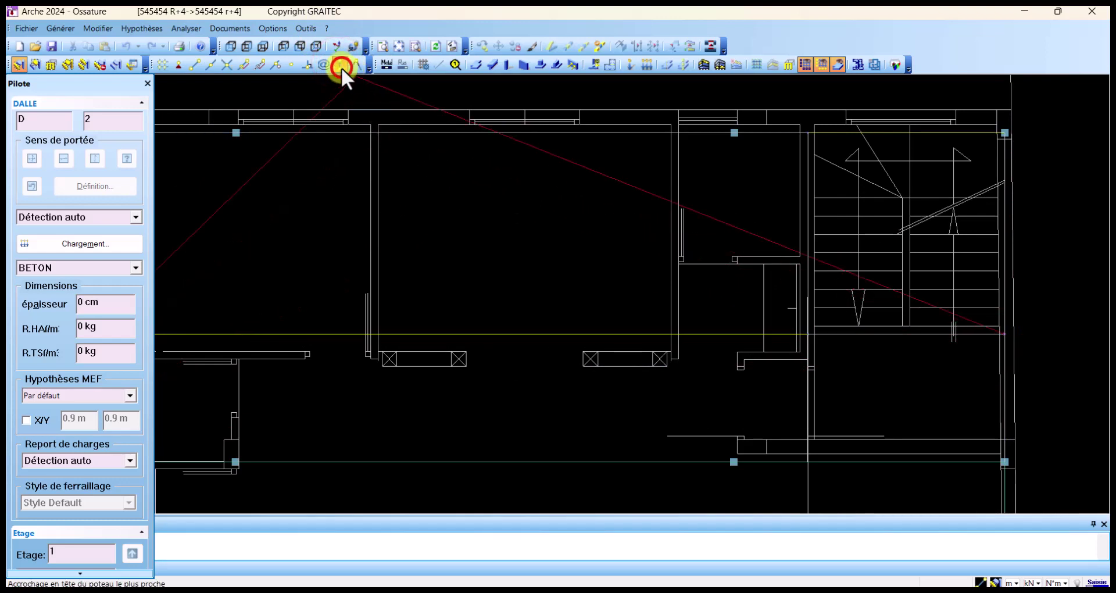
left_click(1005, 464)
scroll(941, 409, "down", 2)
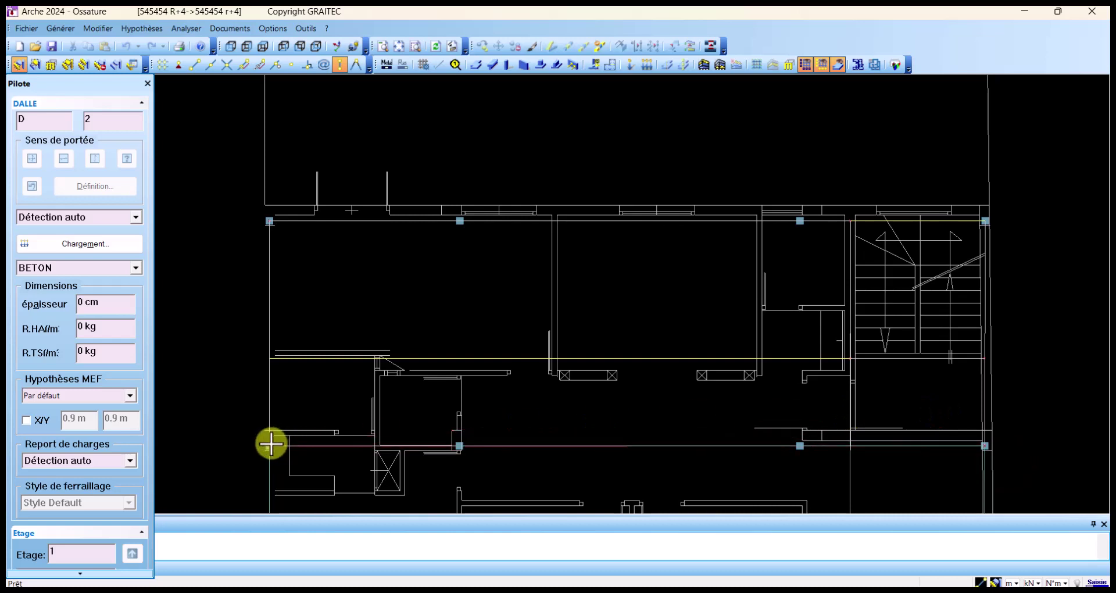
left_click(270, 445)
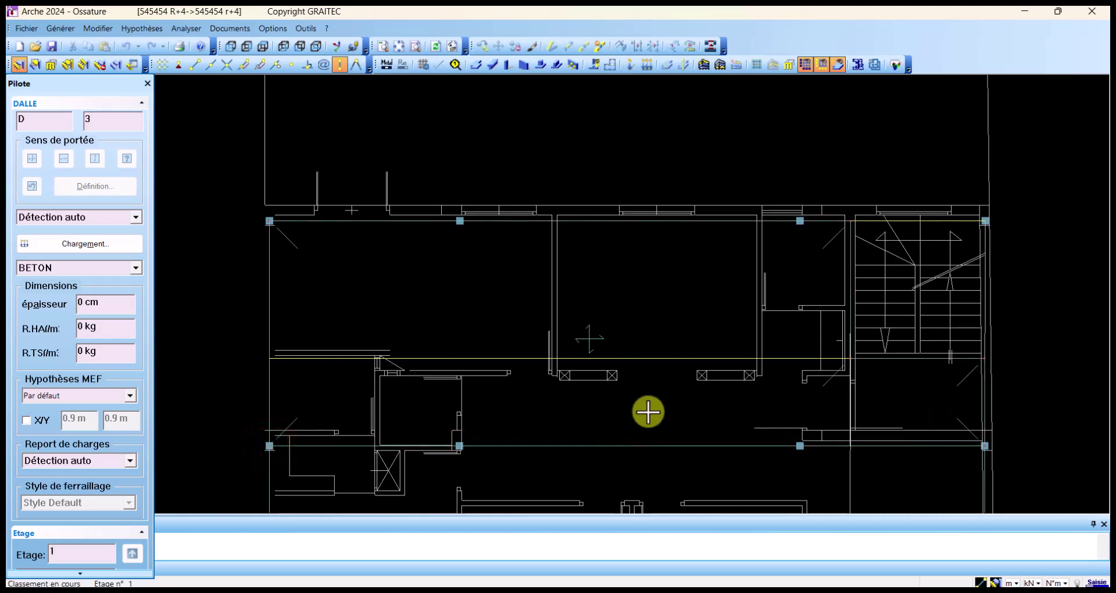
middle_click_drag(671, 421, 650, 150)
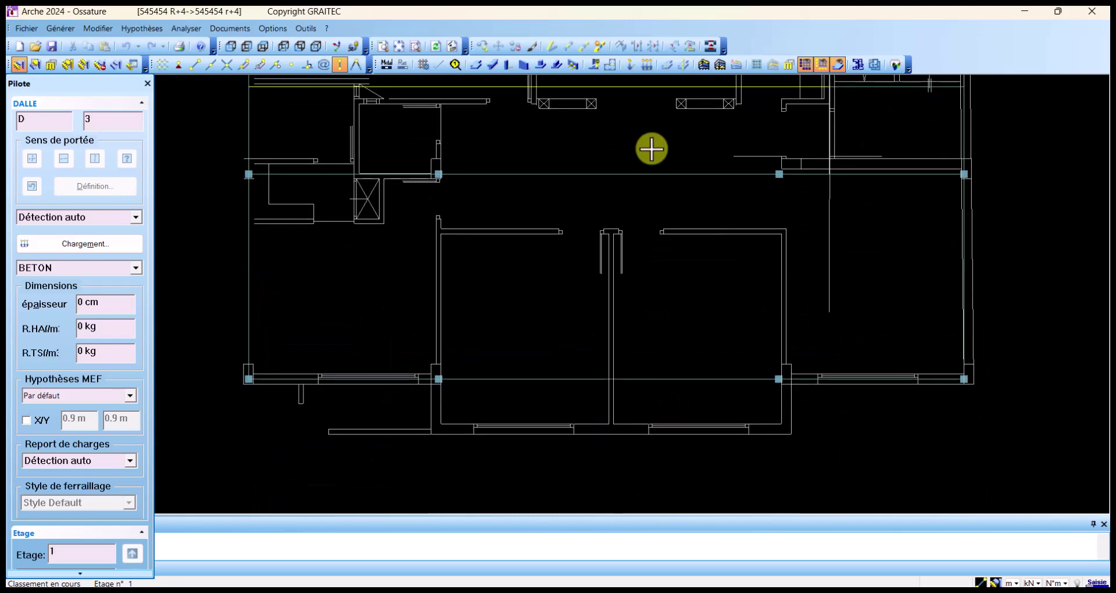
middle_click_drag(698, 280, 687, 422)
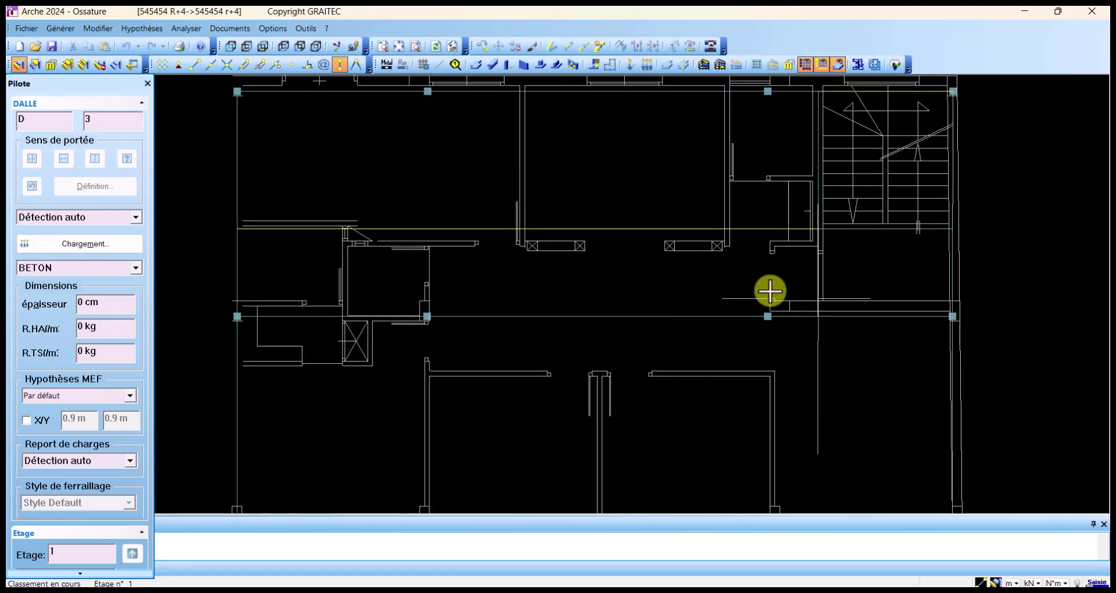
Step: Draw a help line from the bottom-row right inner column perpendicular to the outer edge of the projecting rooms' front wall
middle_click_drag(792, 312, 768, 89)
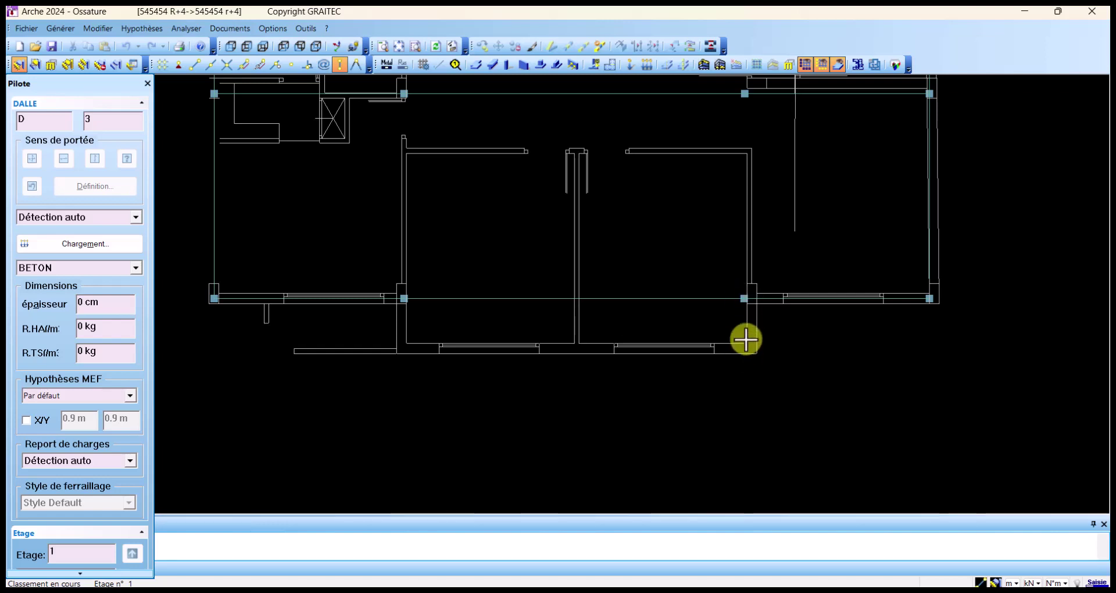
scroll(746, 340, "up", 1)
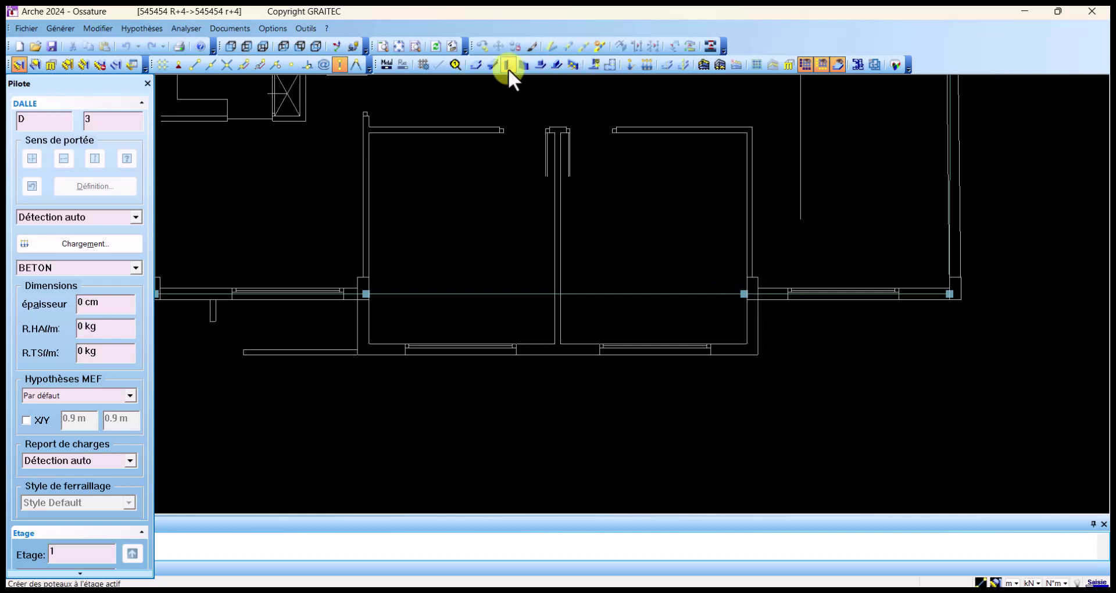
left_click(438, 65)
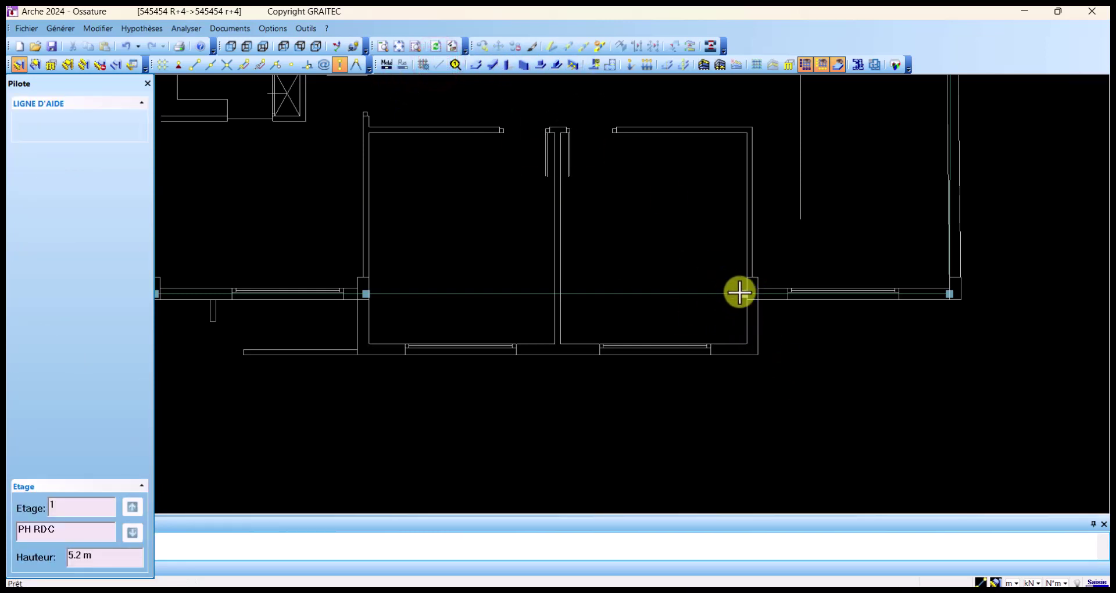
left_click(741, 295)
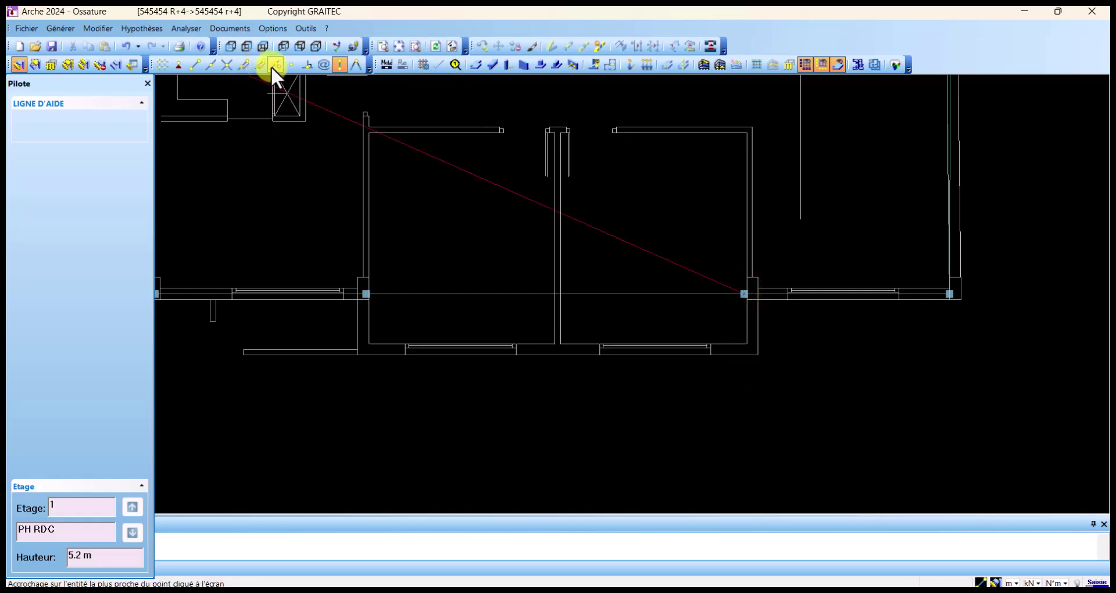
left_click(307, 64)
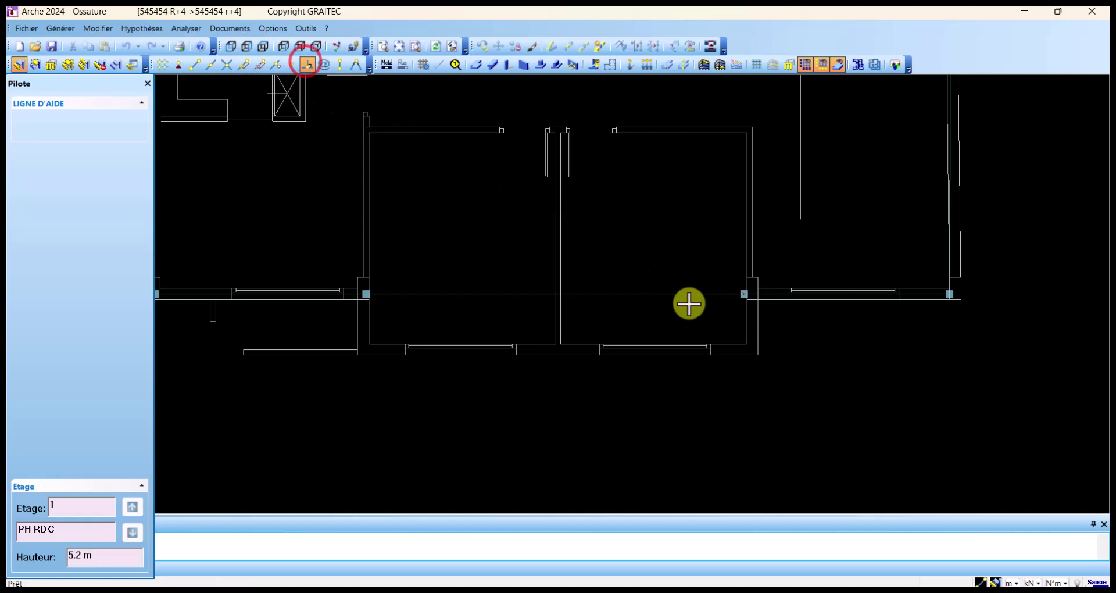
left_click(746, 359)
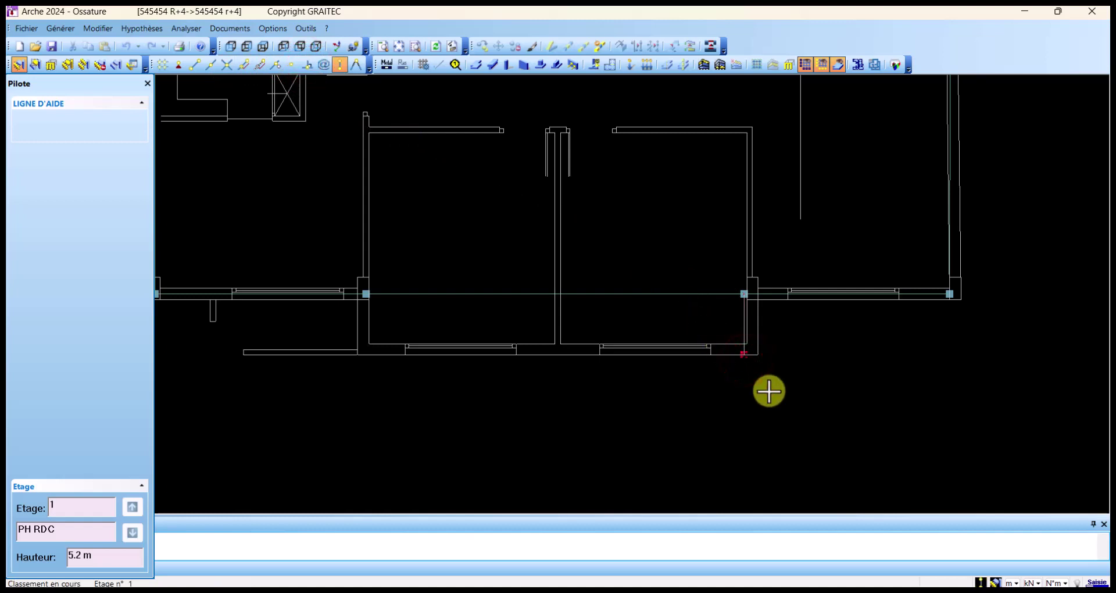
key("Escape")
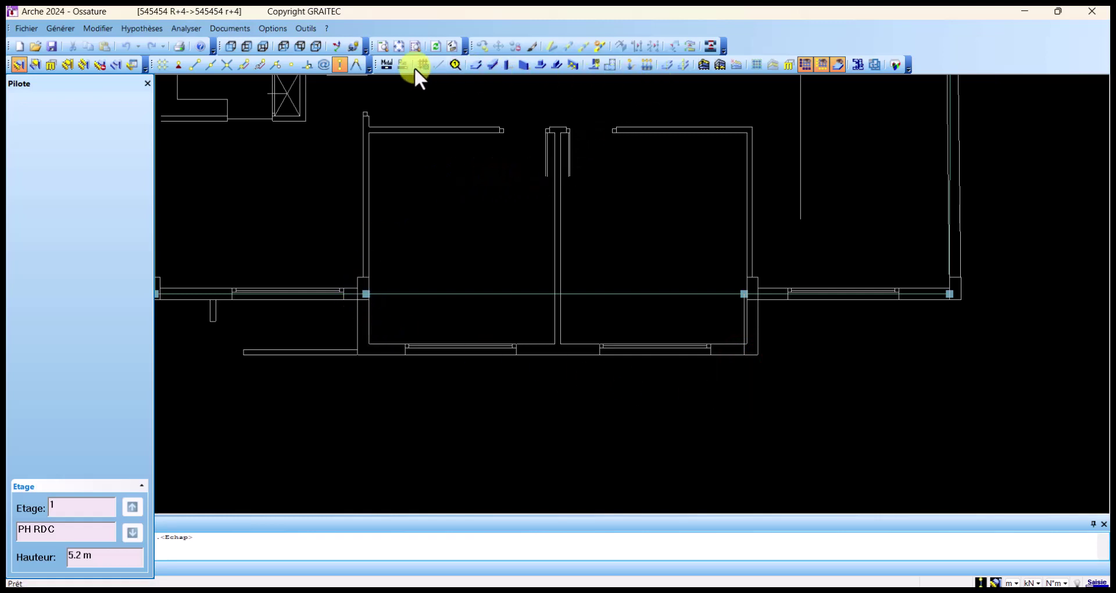
Step: Draw a help line from the bottom-row left inner column perpendicular to the outer edge of the projecting rooms' front wall
left_click(436, 66)
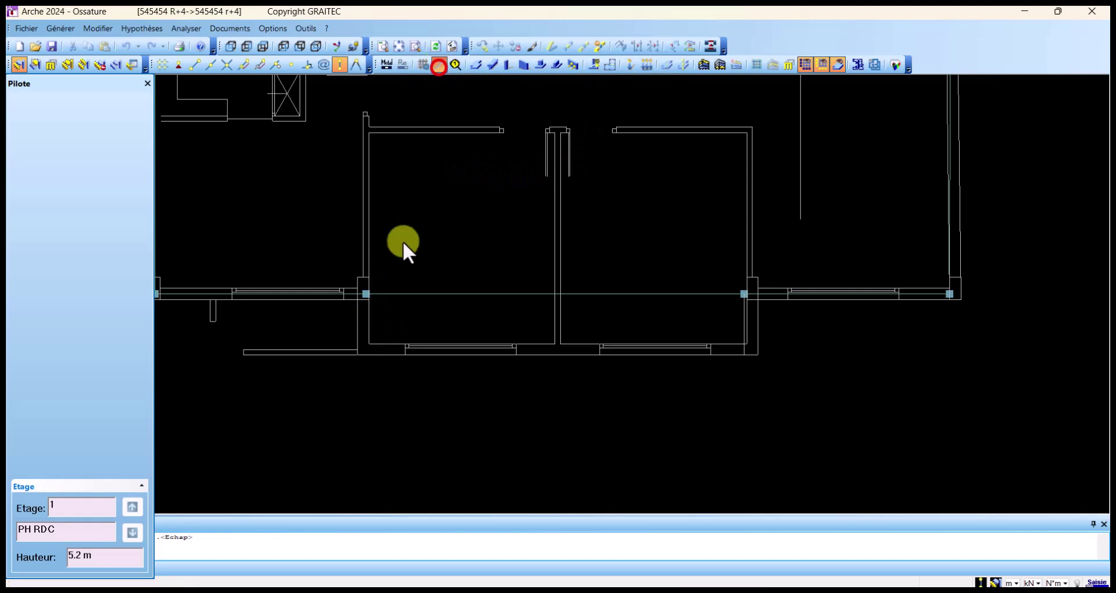
left_click(364, 293)
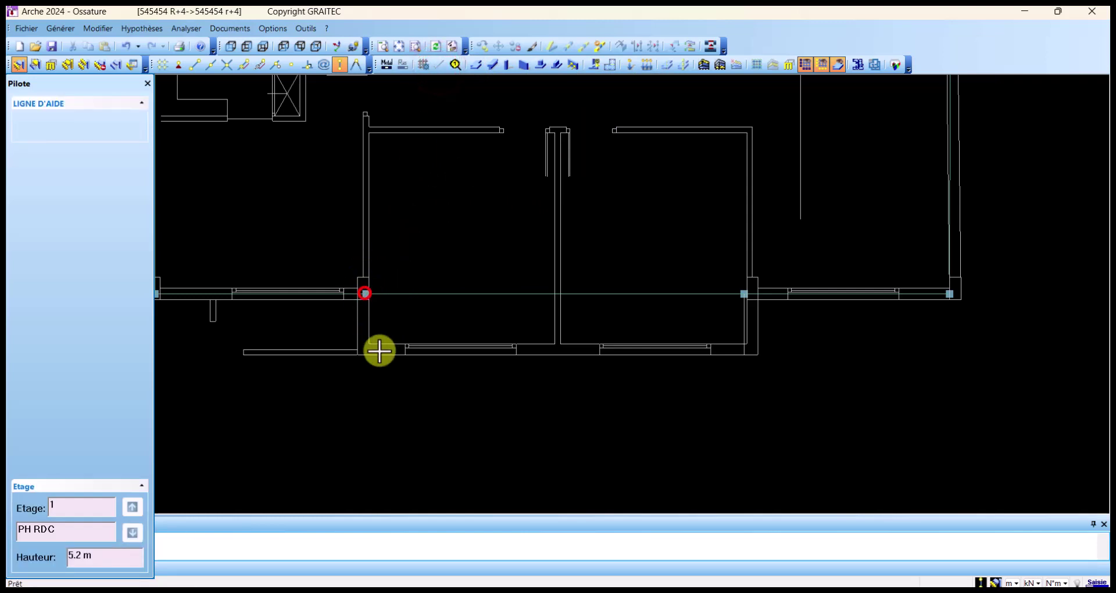
left_click(306, 64)
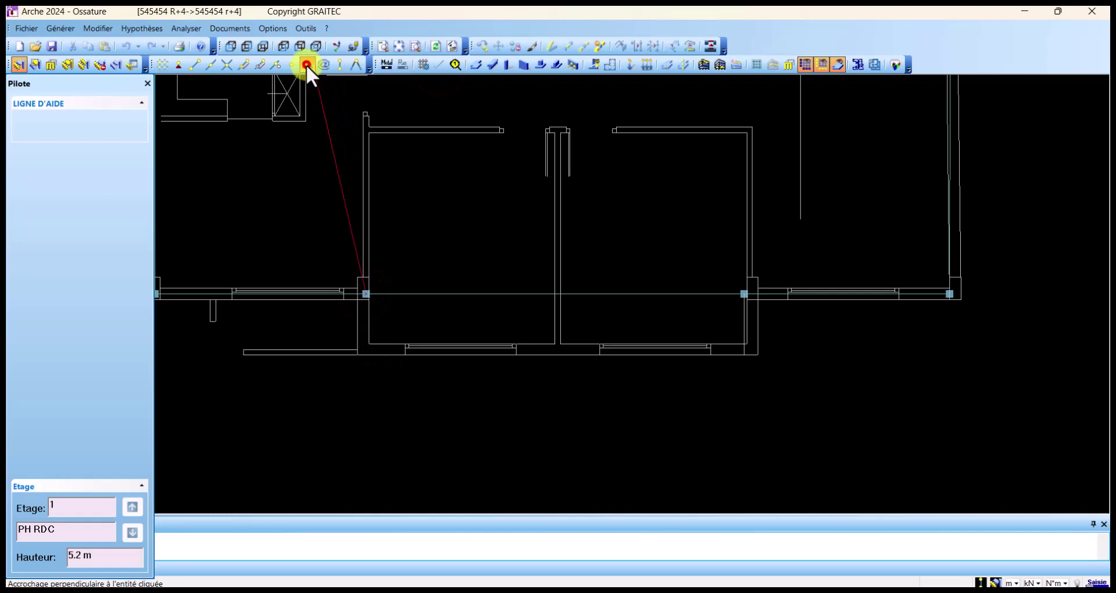
left_click(367, 358)
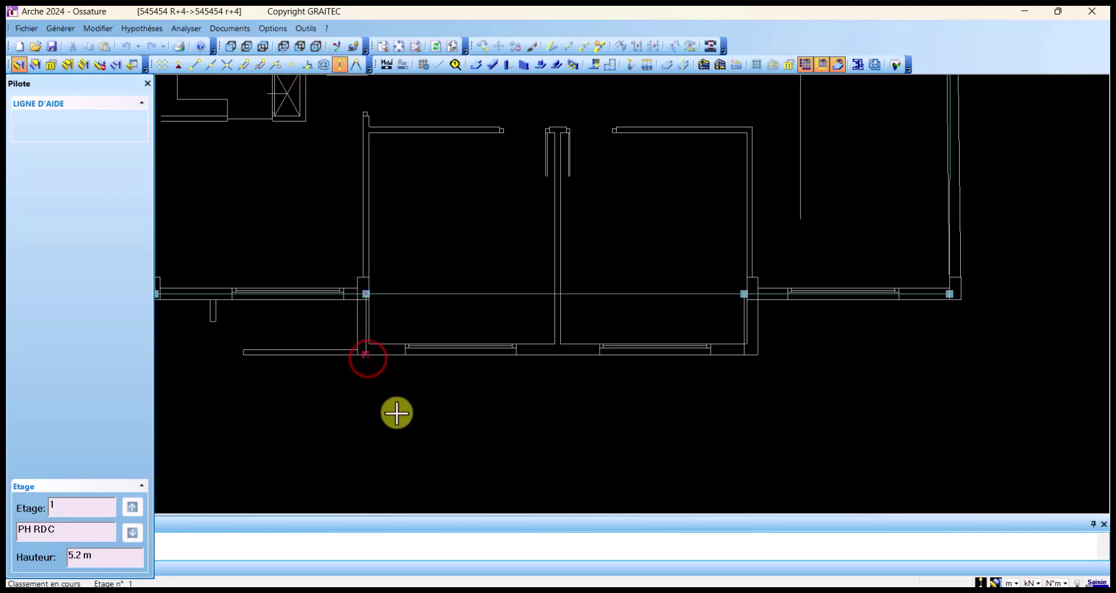
key("Escape")
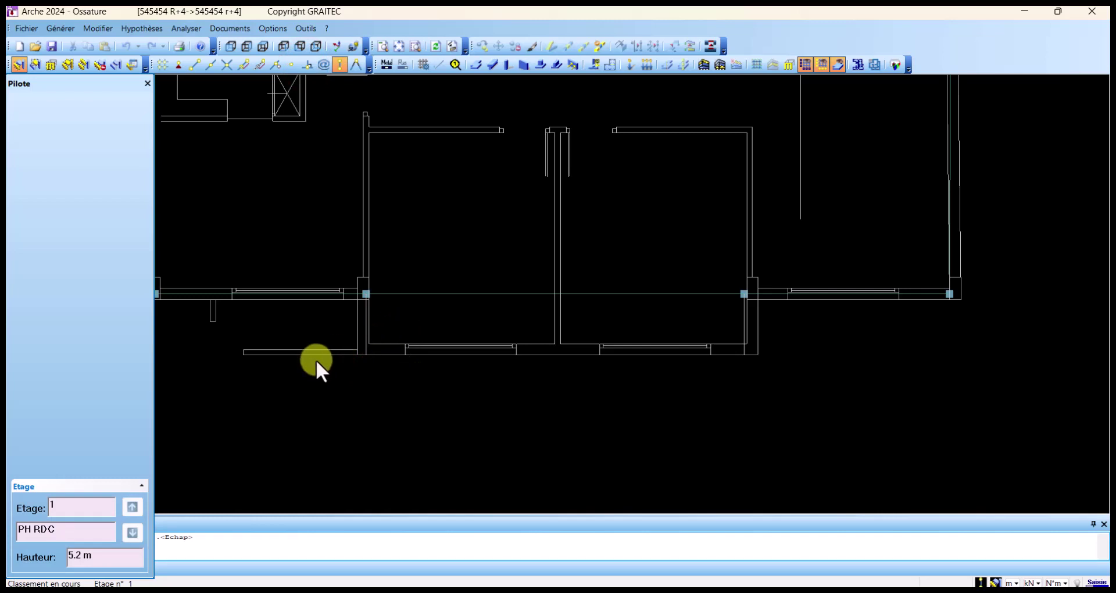
Step: Create a concrete slab over the front projection, bounded by the two bottom-row inner columns and the outer ends of the two help lines
middle_click_drag(315, 359, 459, 376)
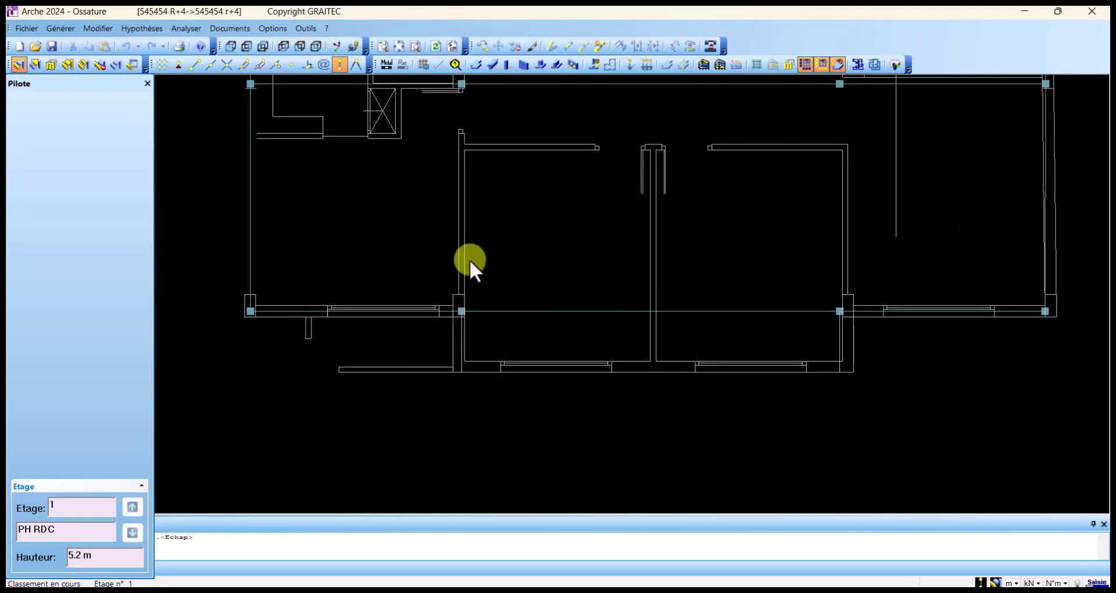
left_click(475, 66)
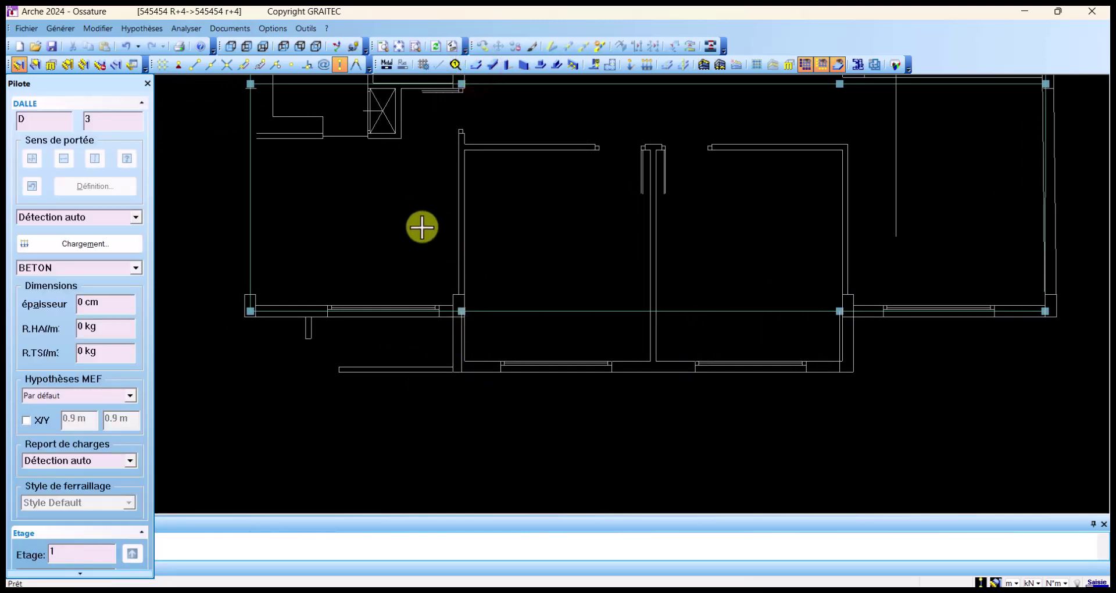
left_click(462, 312)
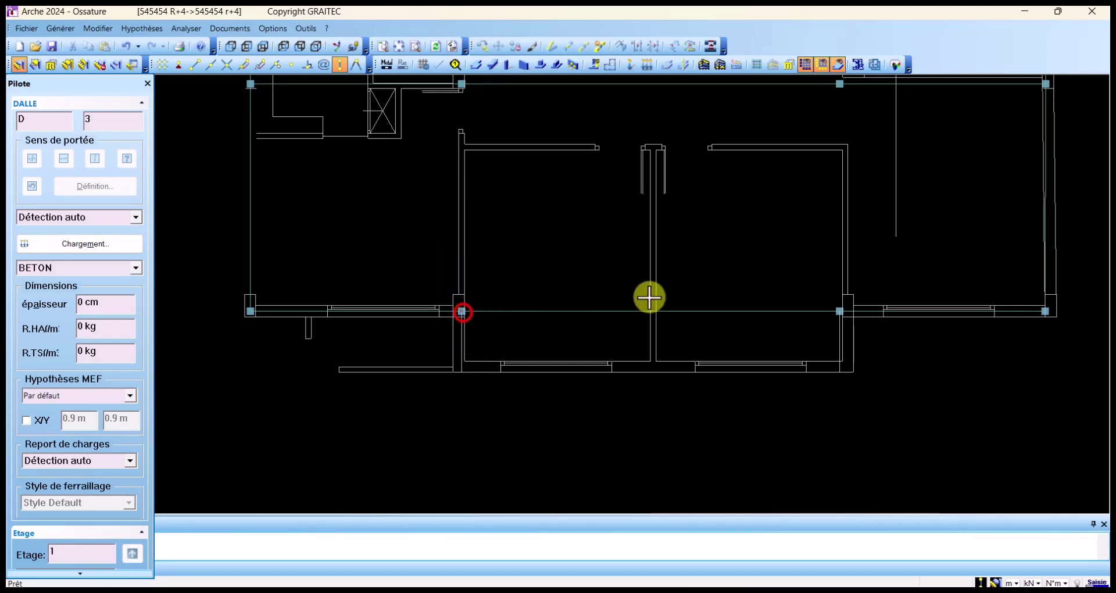
left_click(838, 311)
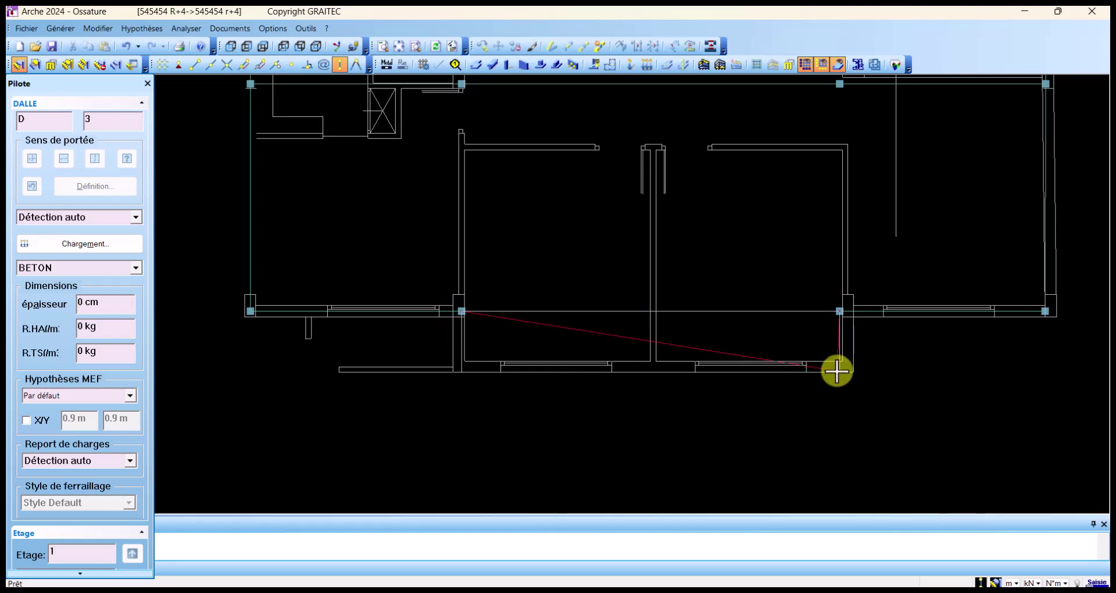
scroll(842, 374, "up", 3)
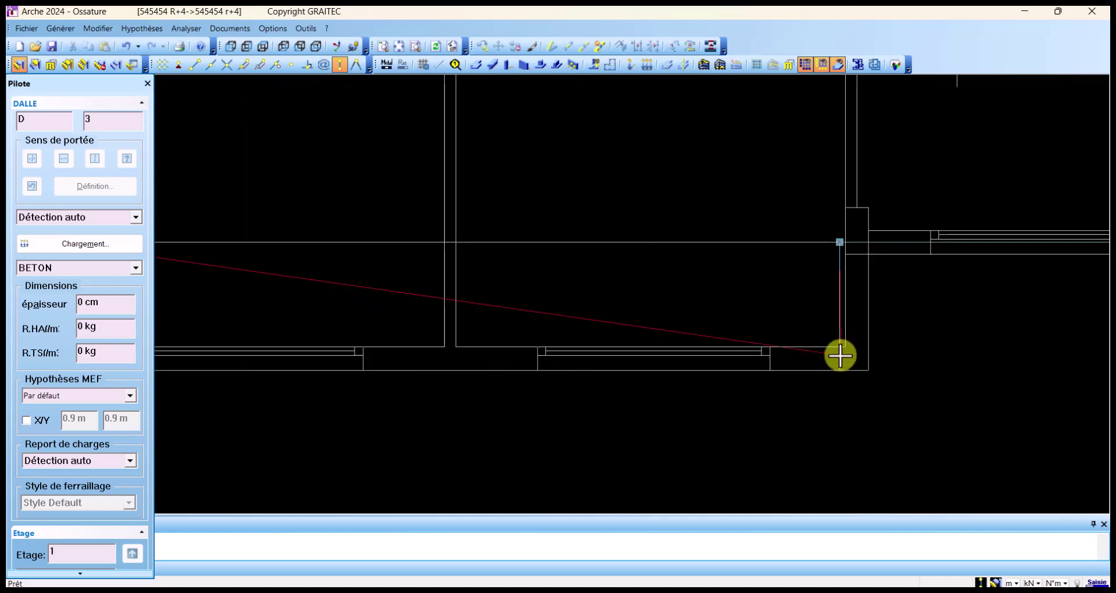
left_click(208, 68)
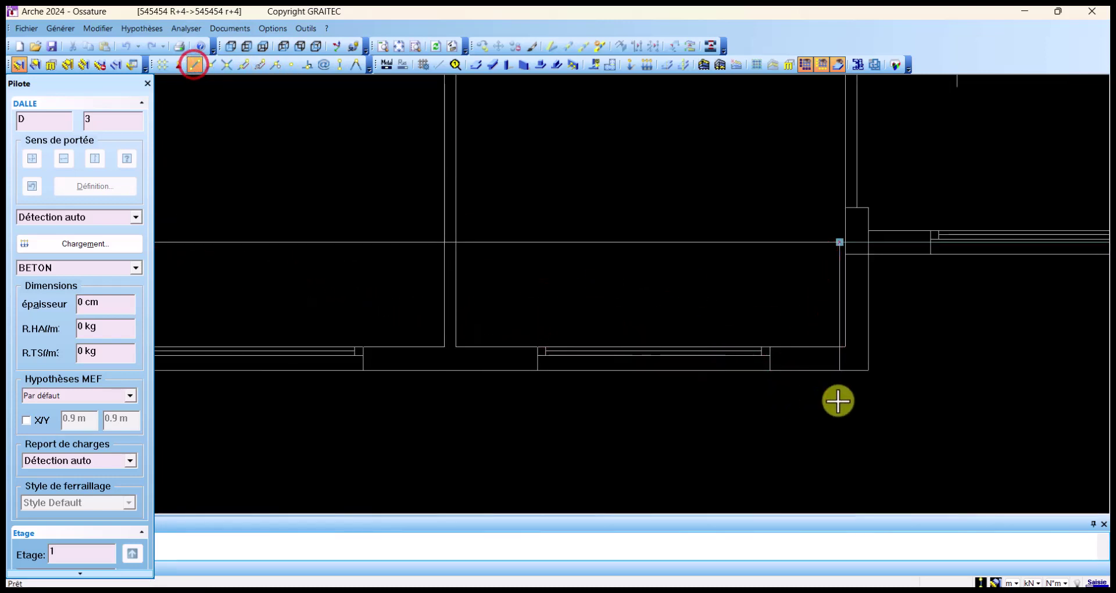
left_click(839, 364)
scroll(839, 413, "down", 1)
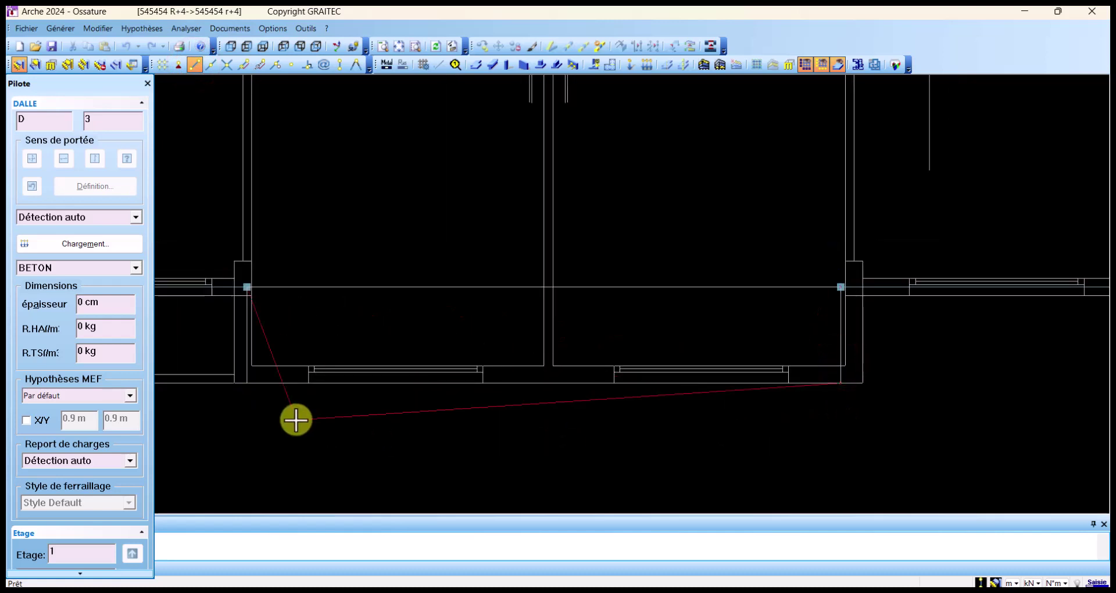
middle_click_drag(330, 422, 483, 428)
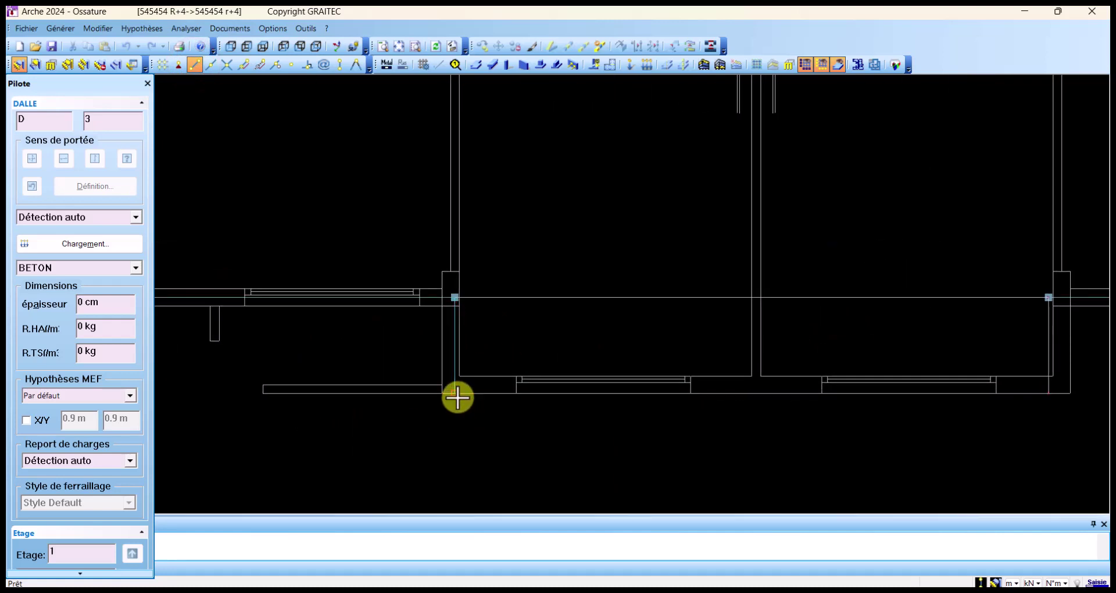
left_click(456, 396)
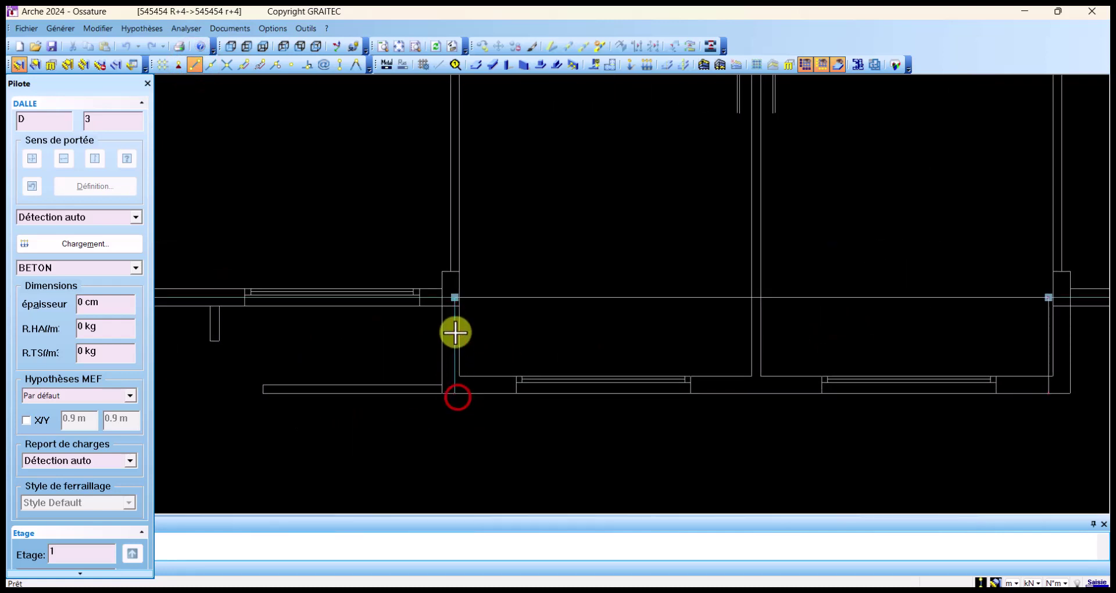
left_click(337, 65)
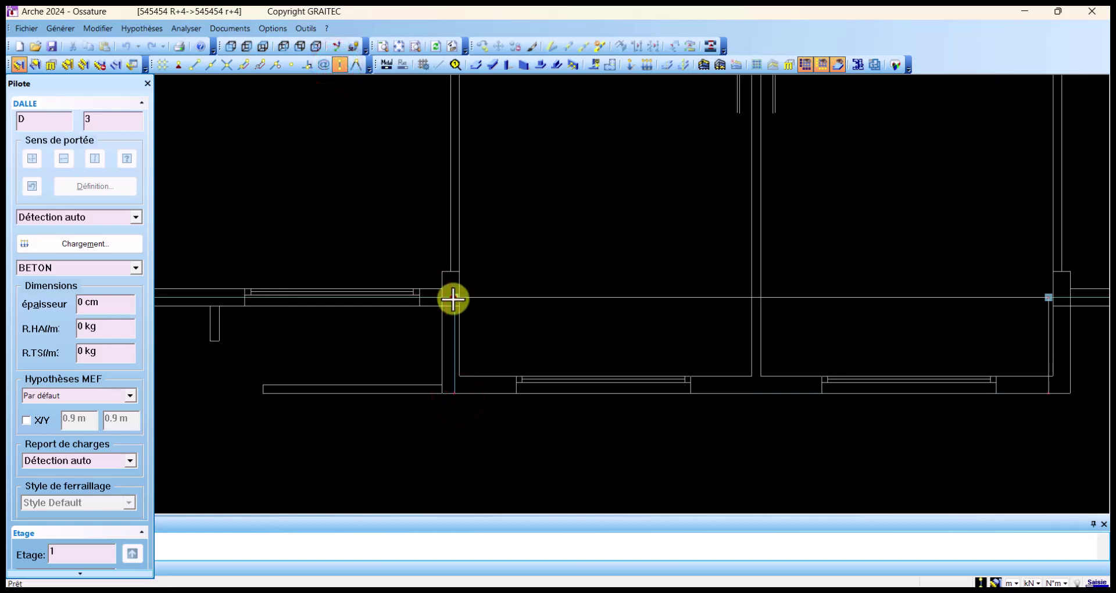
left_click(453, 299)
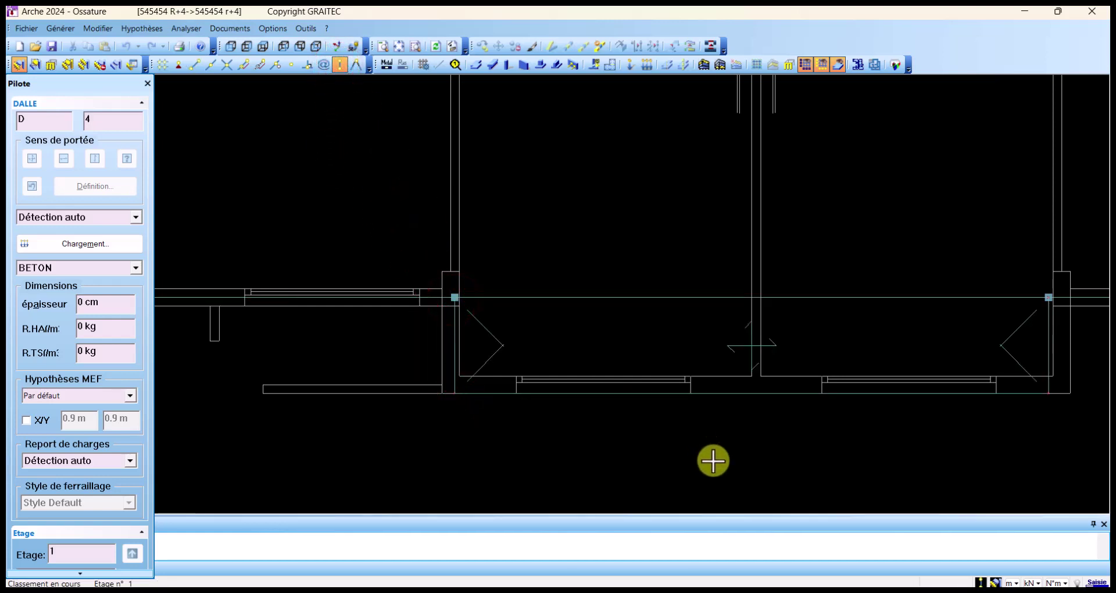
middle_click_drag(493, 413, 757, 393)
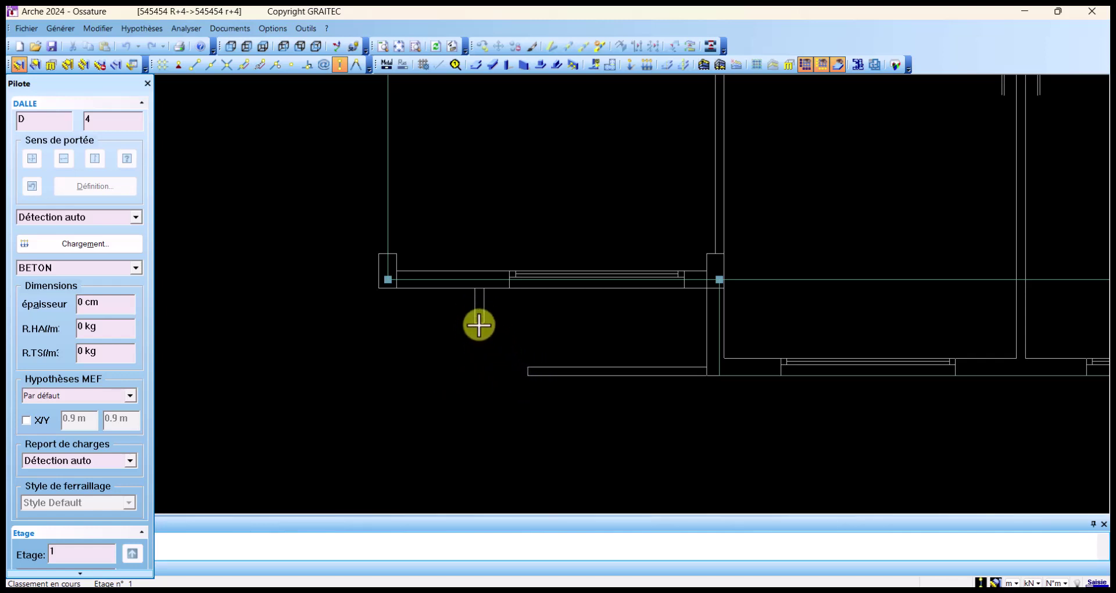
scroll(514, 349, "up", 1)
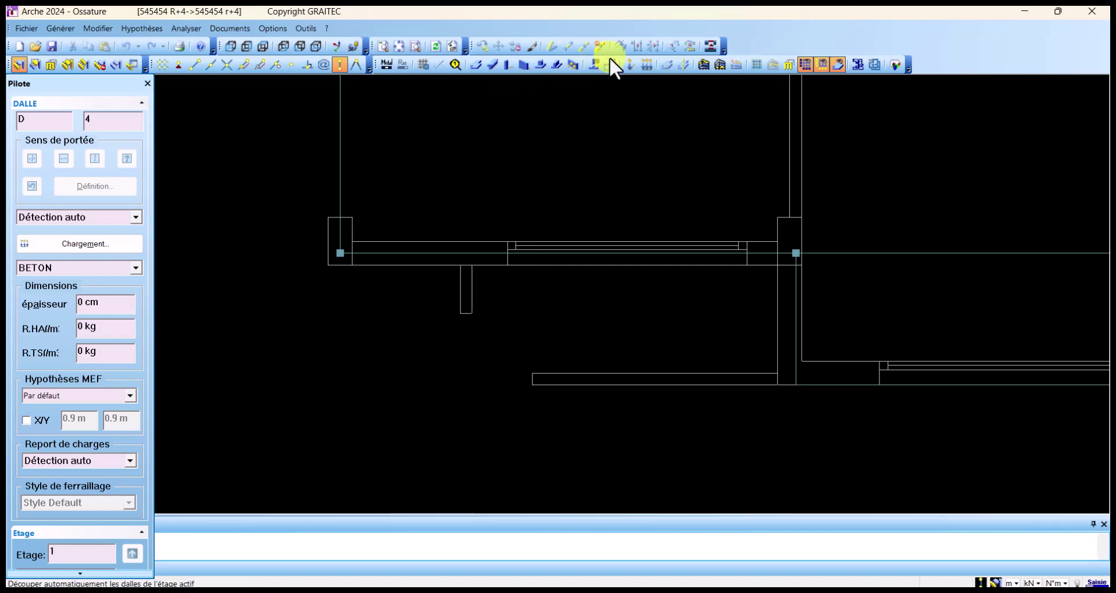
left_click(440, 67)
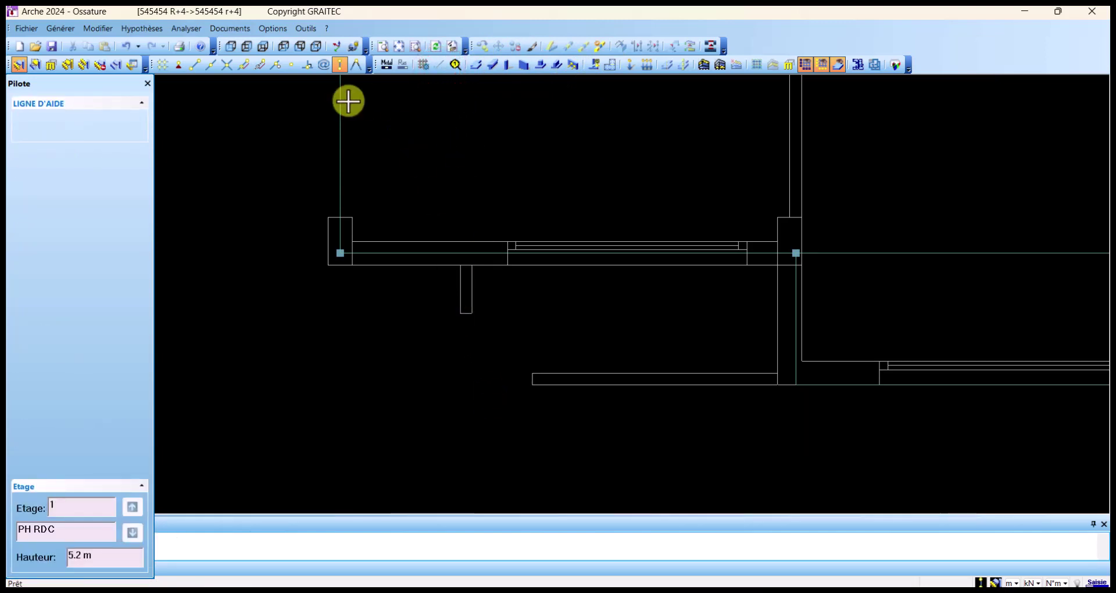
left_click(196, 65)
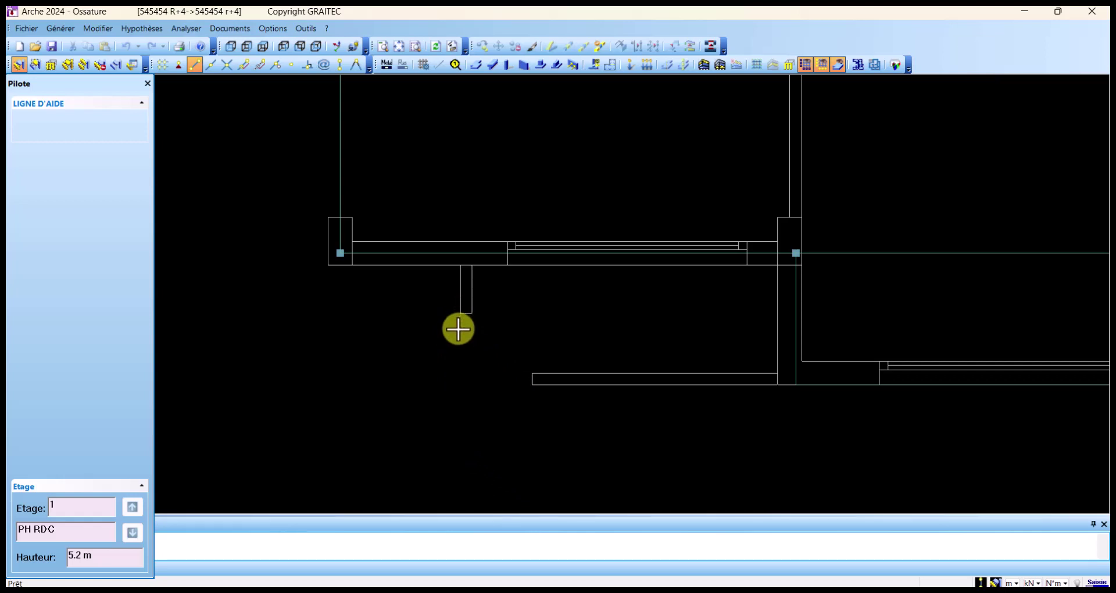
left_click(454, 315)
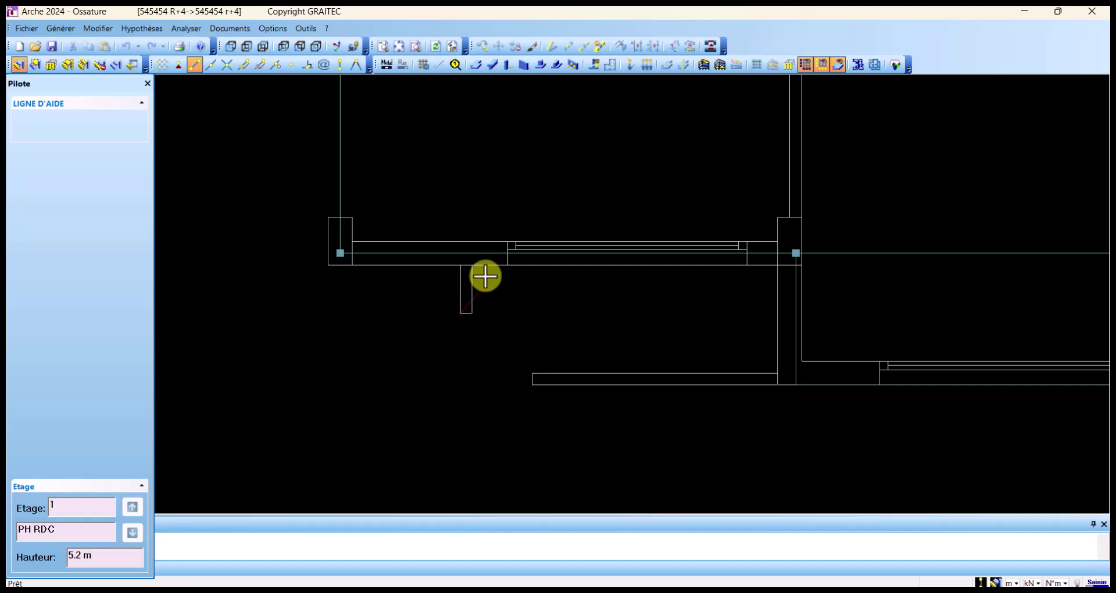
scroll(490, 331, "up", 3)
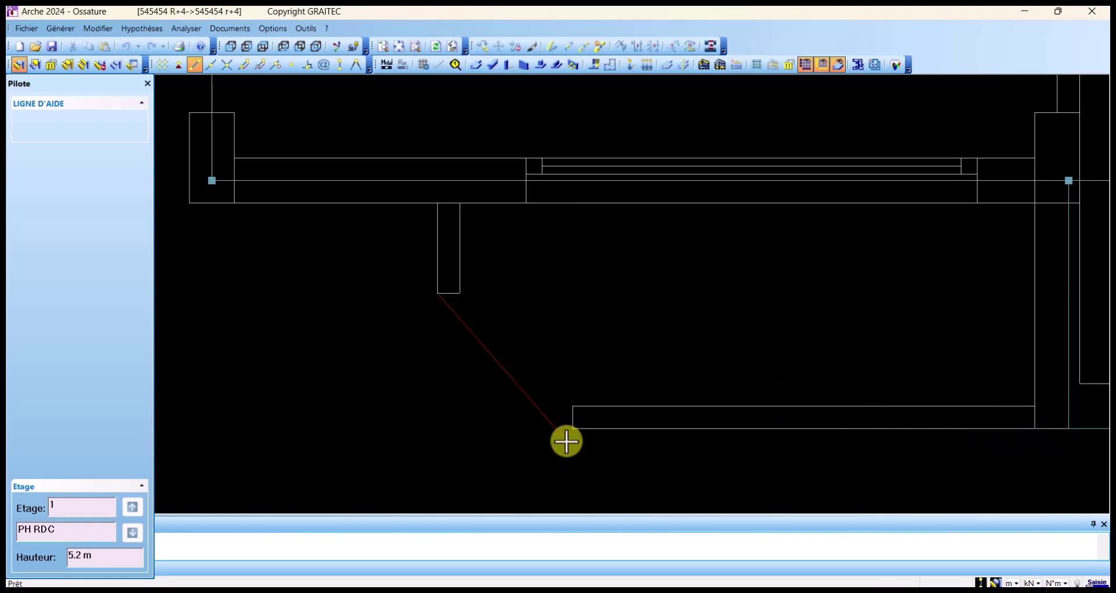
key("Escape")
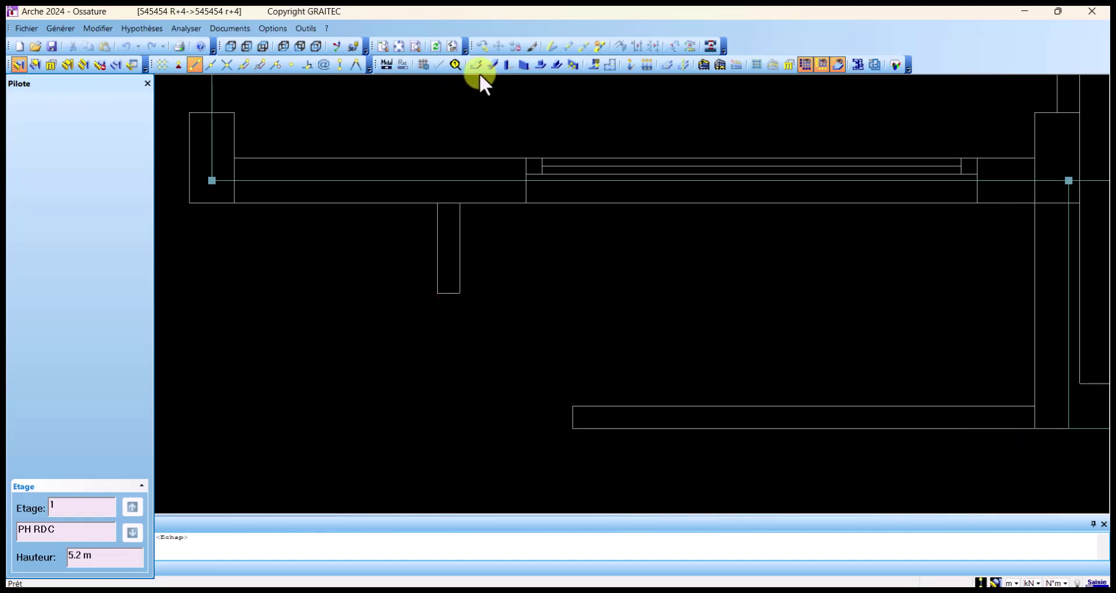
Step: Start a help line at the lower-left corner of the short wall stub below the bottom-left bay's window wall
left_click(438, 64)
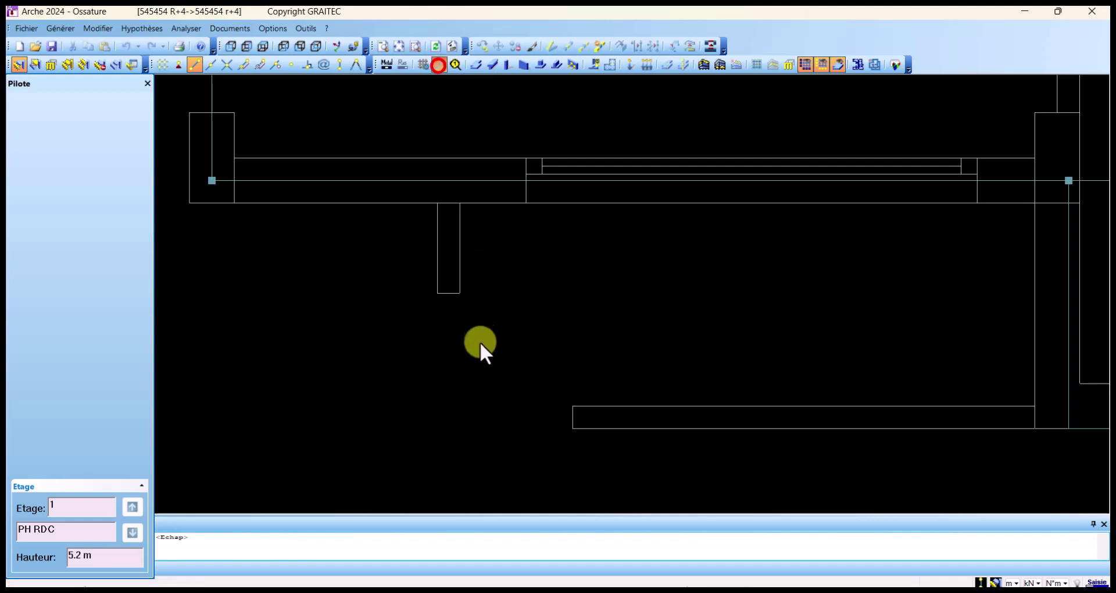
left_click(438, 293)
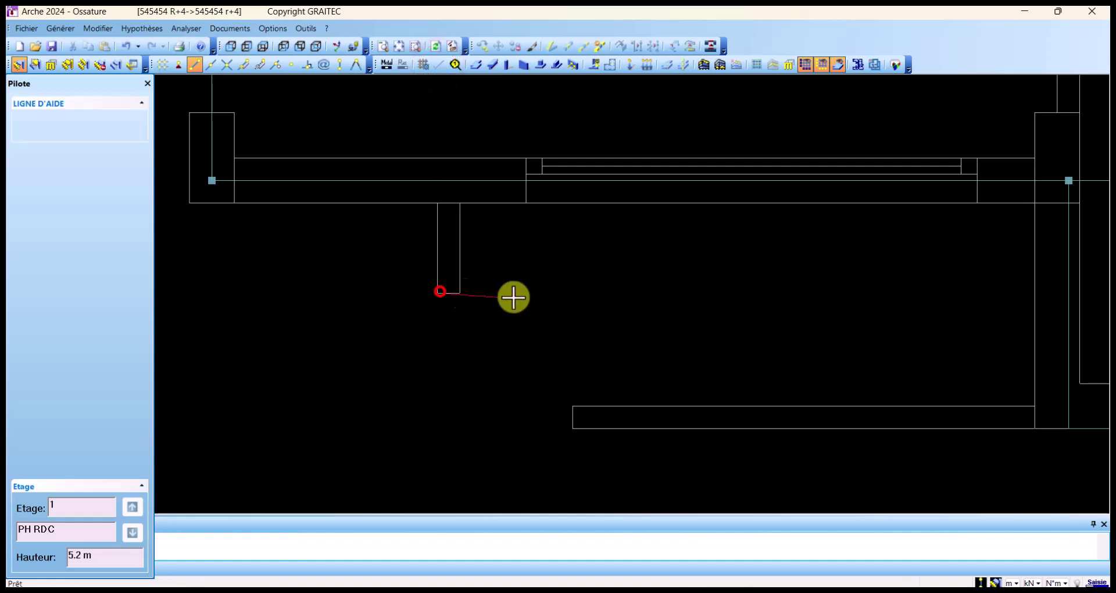
Step: Draw a help line from the short wall's lower corner perpendicular to the right-hand wall, and another from the lower wall's free end perpendicular to that line
left_click(303, 67)
left_click(1035, 295)
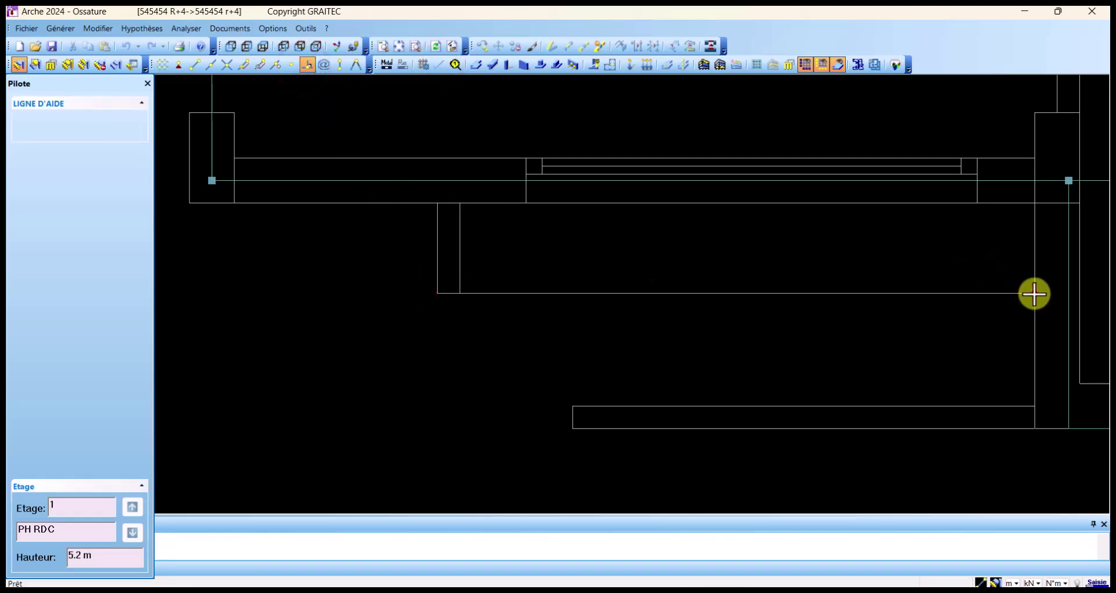
left_click(571, 425)
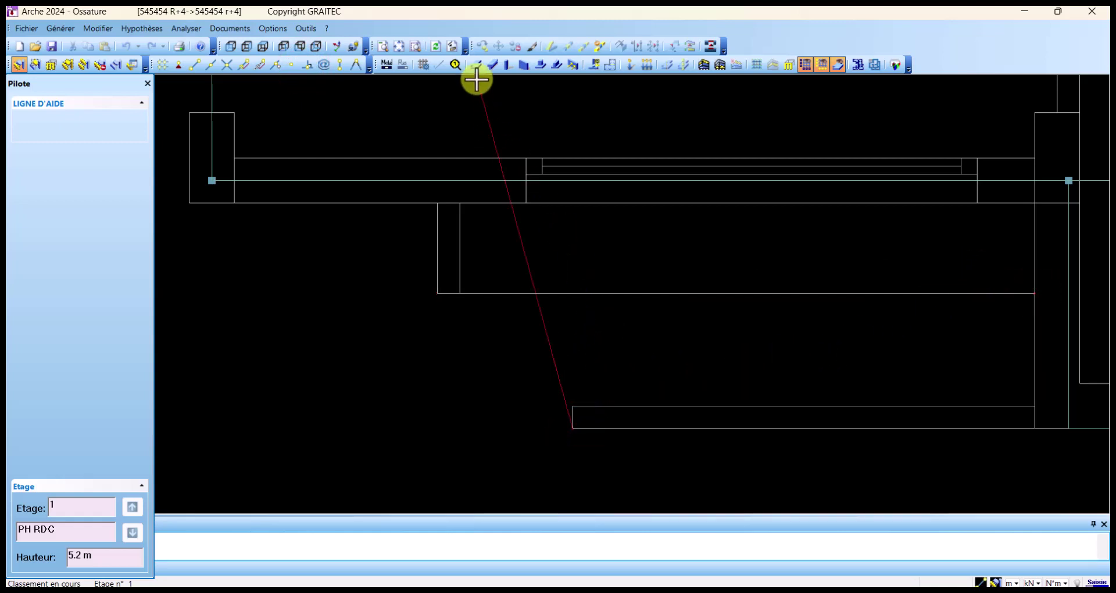
left_click(311, 65)
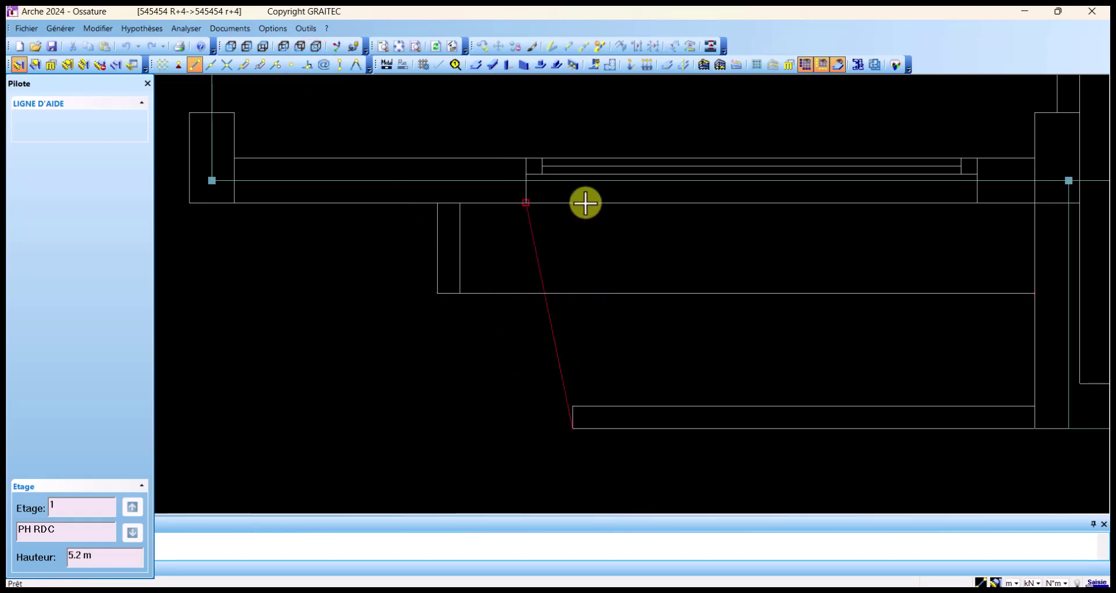
left_click(308, 64)
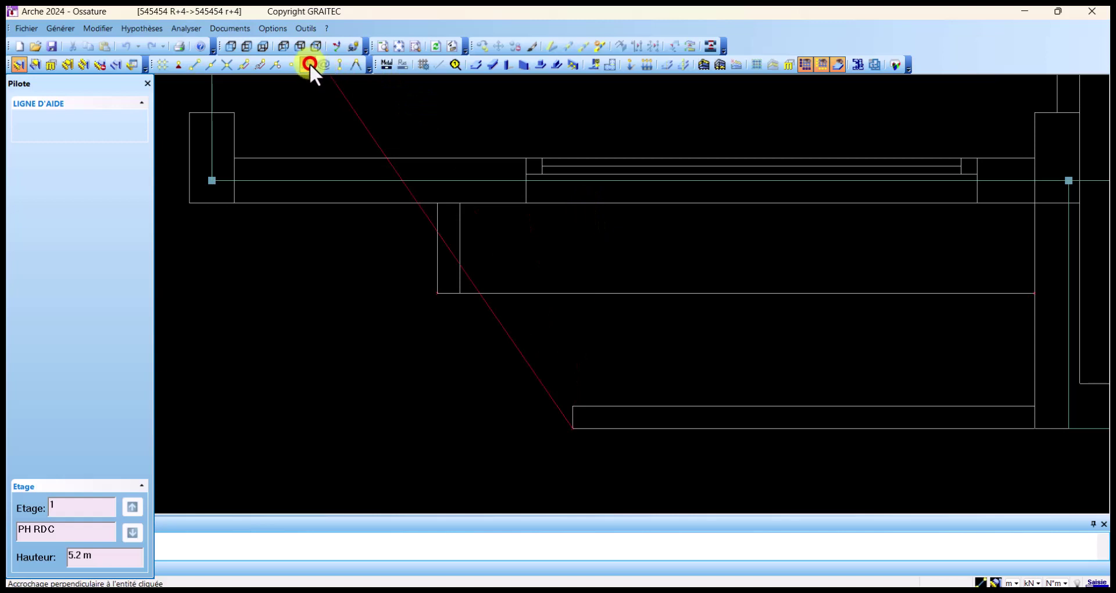
key("Escape")
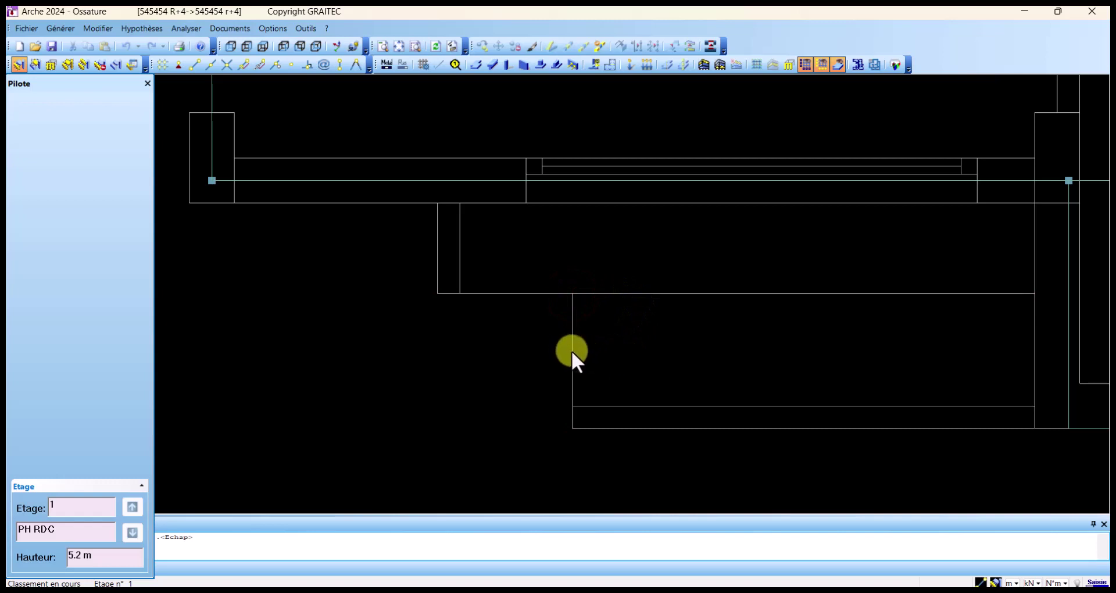
Step: Add an aligned dimension between the short wall's lower-left corner and the intersection of the two help lines
left_click(101, 27)
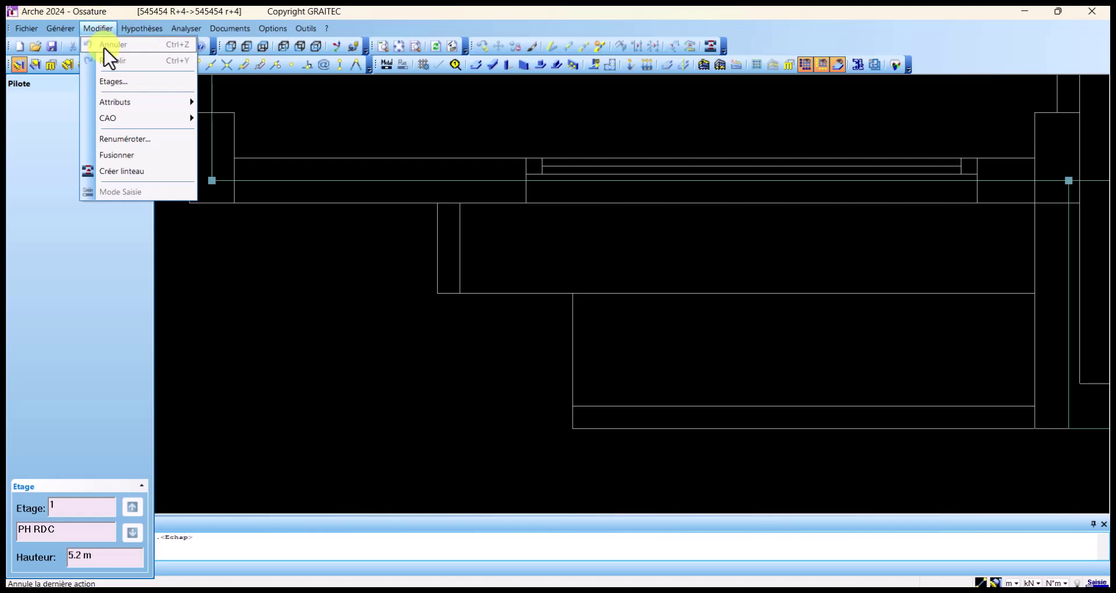
left_click(73, 27)
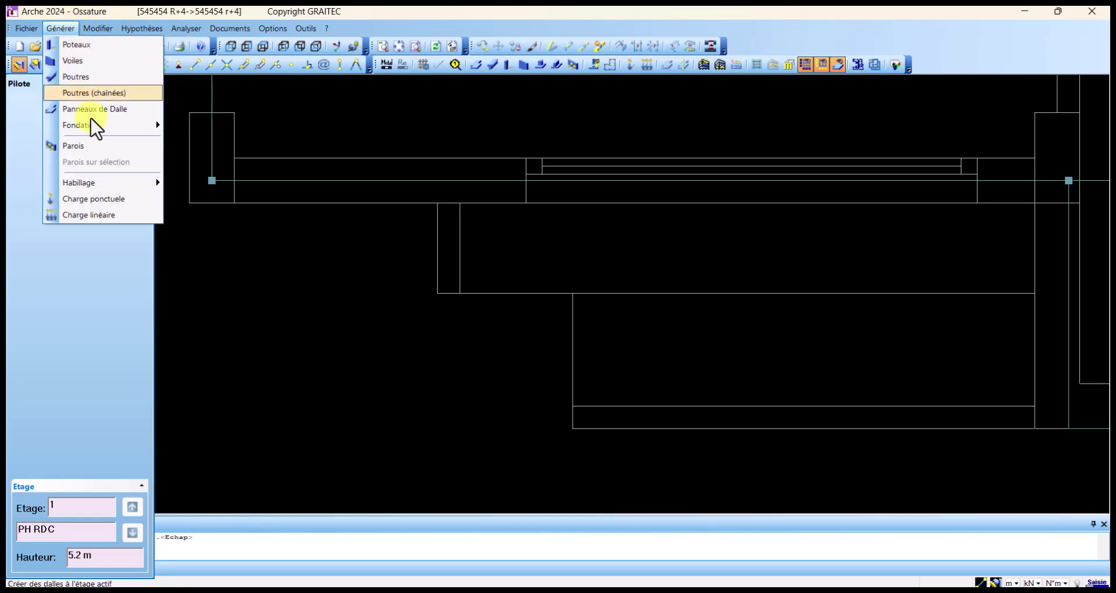
mouse_move(102, 187)
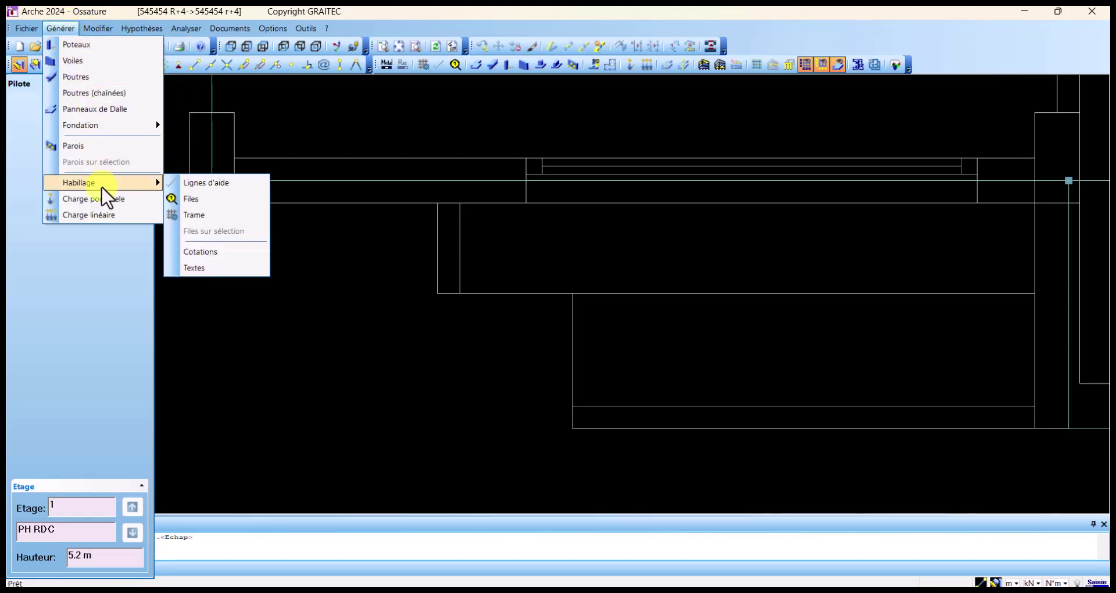
left_click(204, 254)
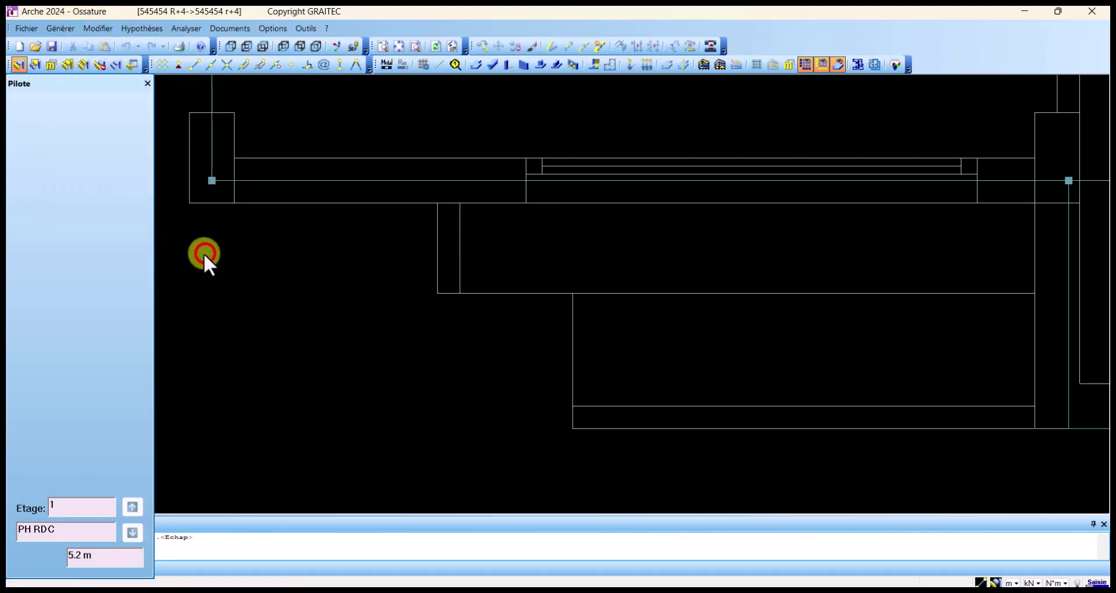
left_click(435, 294)
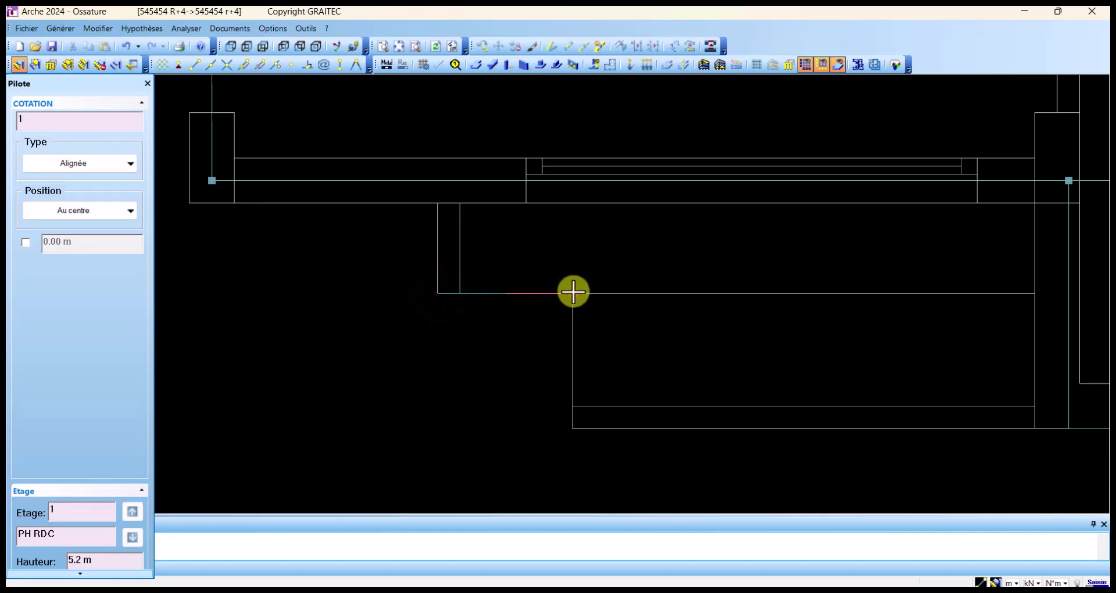
left_click(559, 272)
left_click(556, 254)
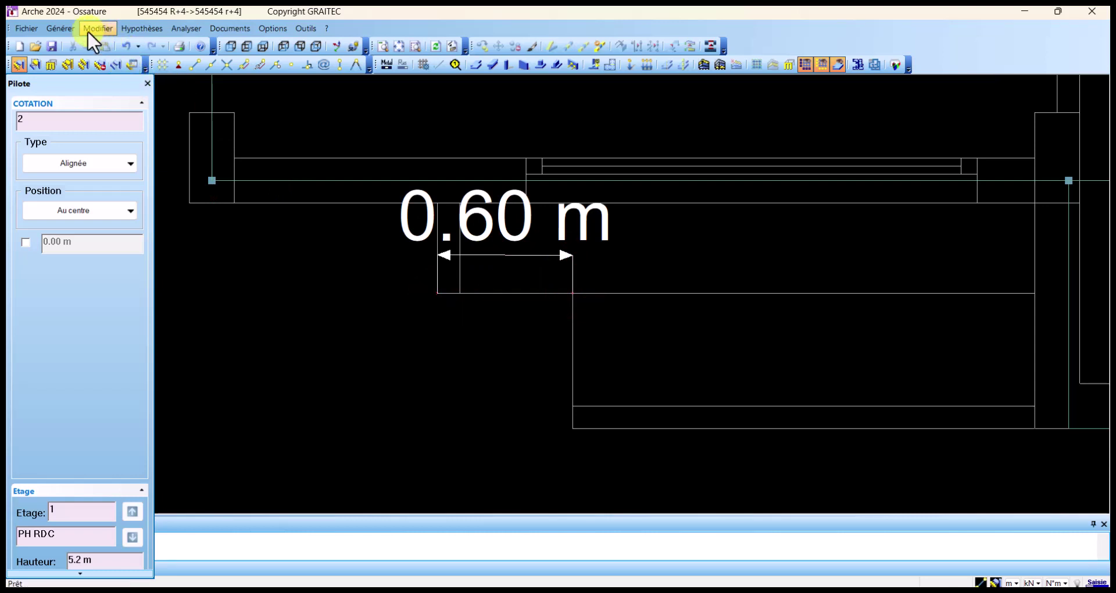
Step: Add an aligned dimension along the vertical help line, from the lower wall's free corner up to the help lines' intersection
left_click(58, 27)
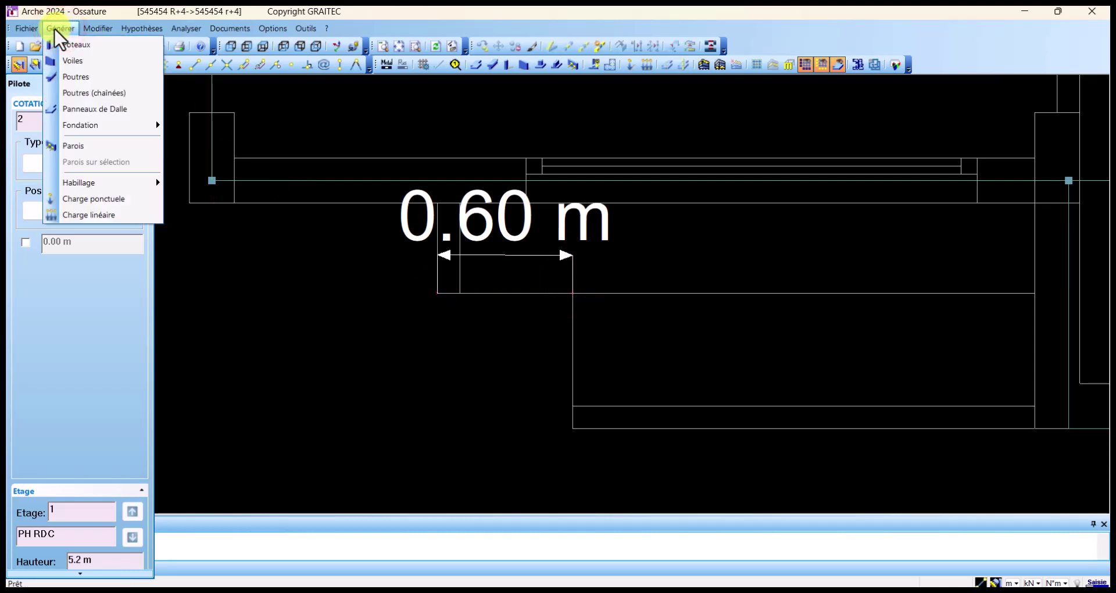
mouse_move(111, 184)
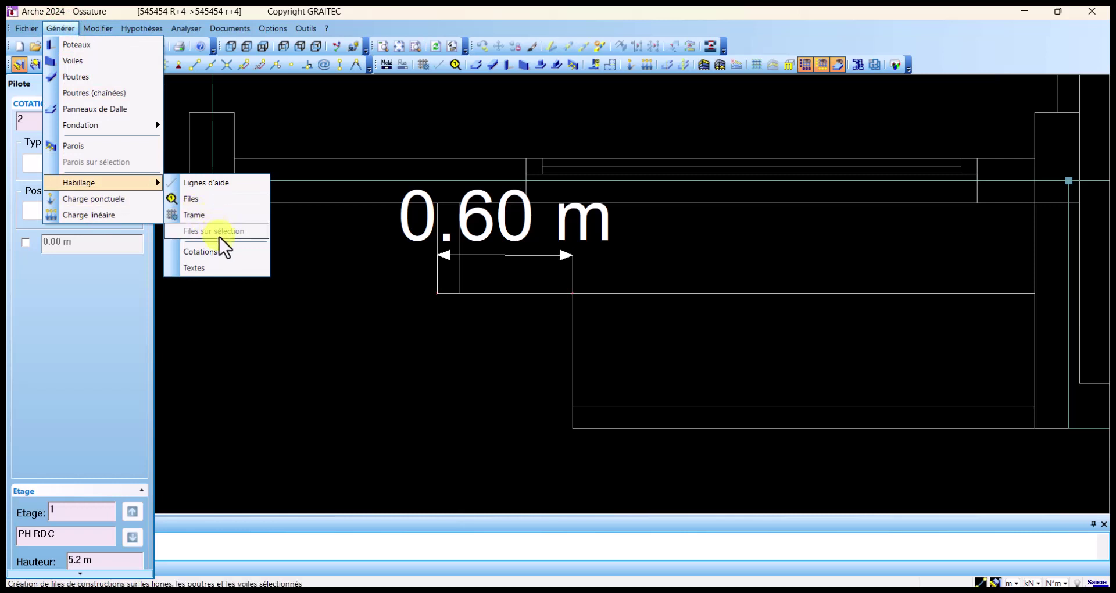
left_click(220, 253)
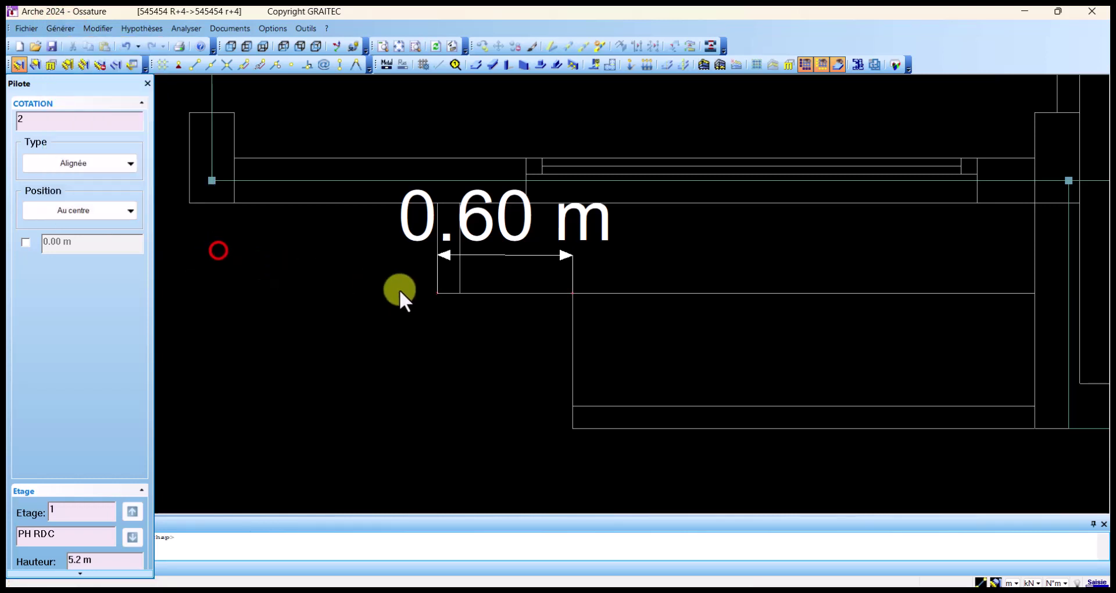
left_click(572, 428)
left_click(573, 299)
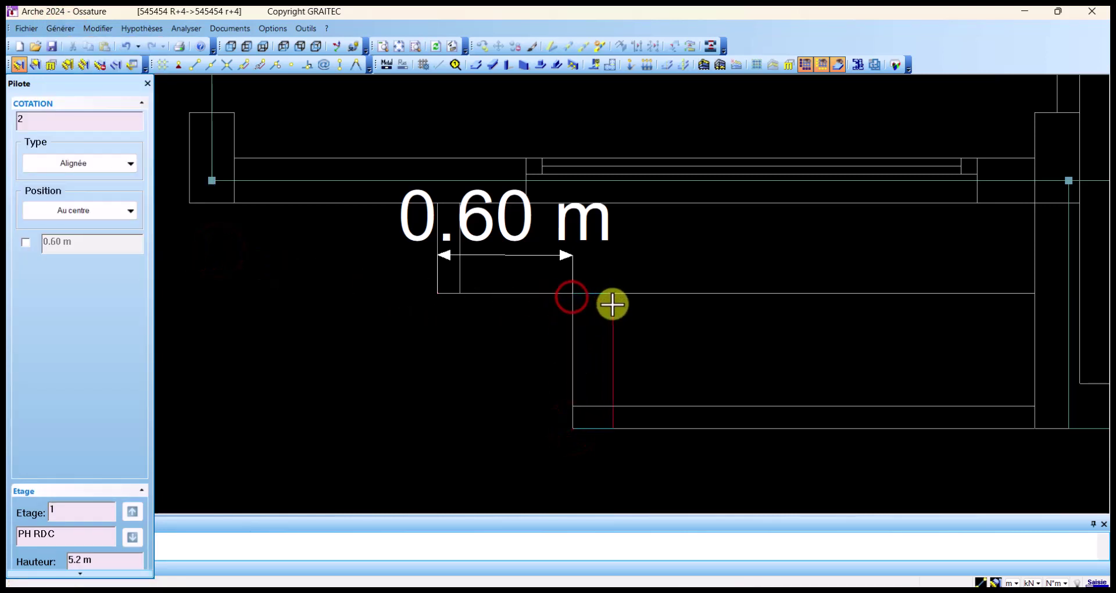
left_click(645, 304)
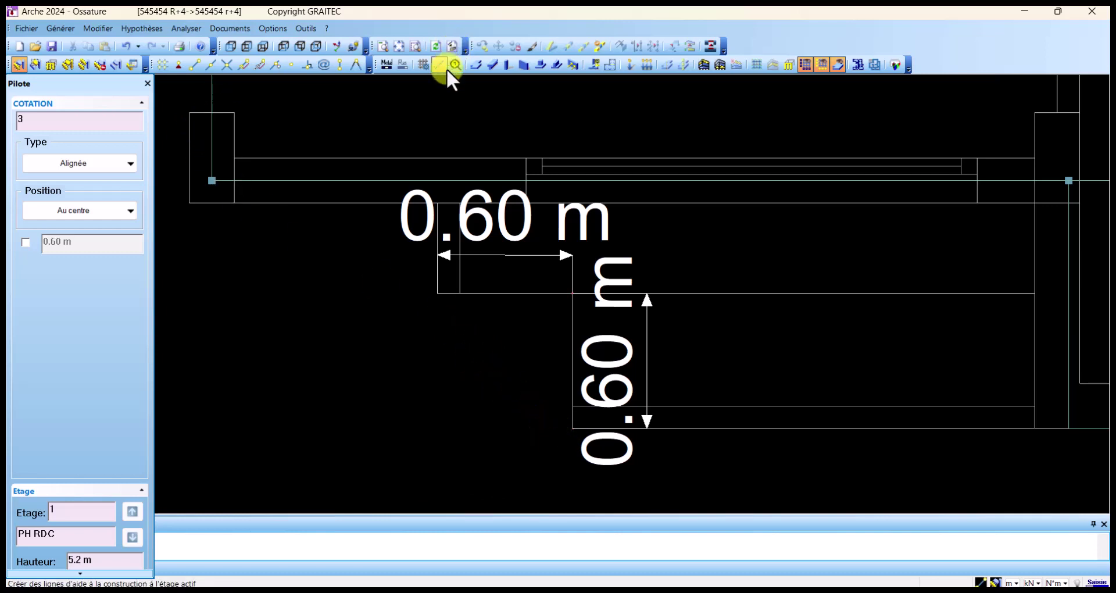
Step: Place a square concrete column at the lower wall's free bottom corner using endpoint snapping, and end the command
left_click(507, 64)
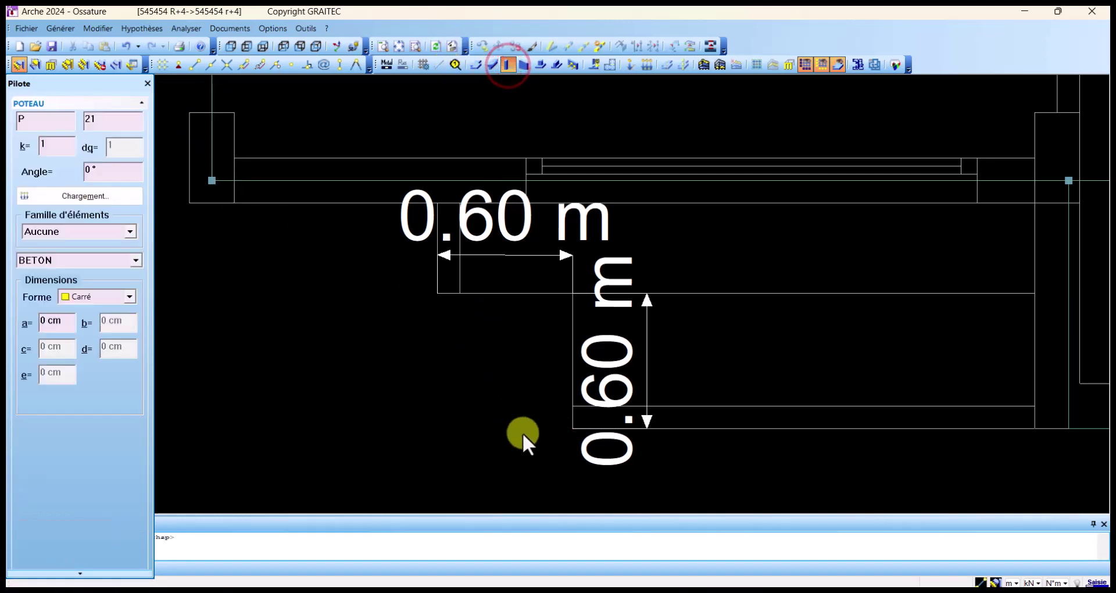
left_click(193, 64)
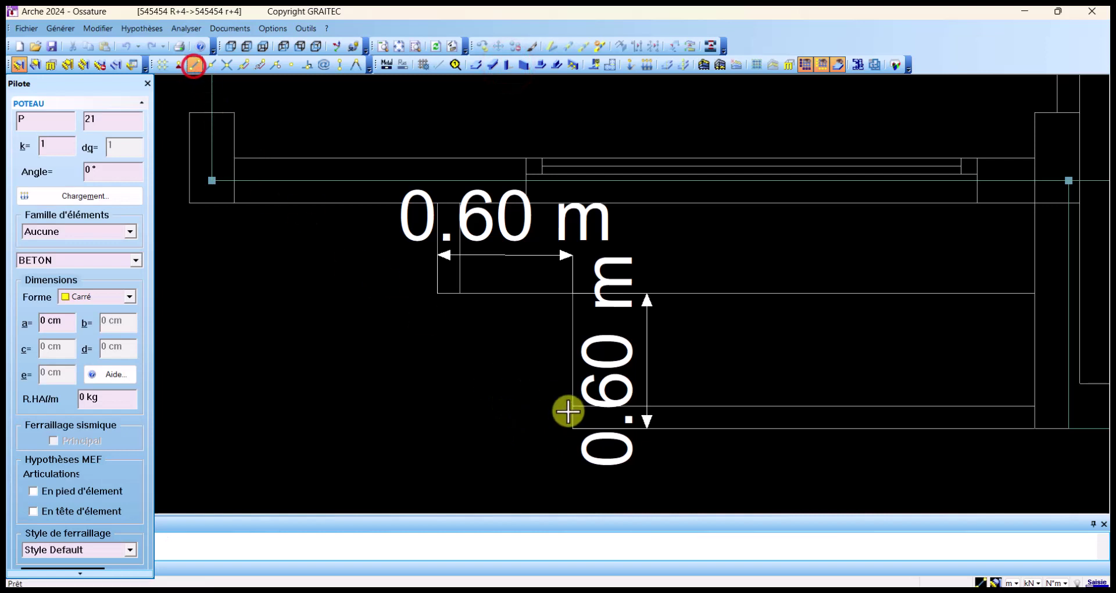
left_click(572, 428)
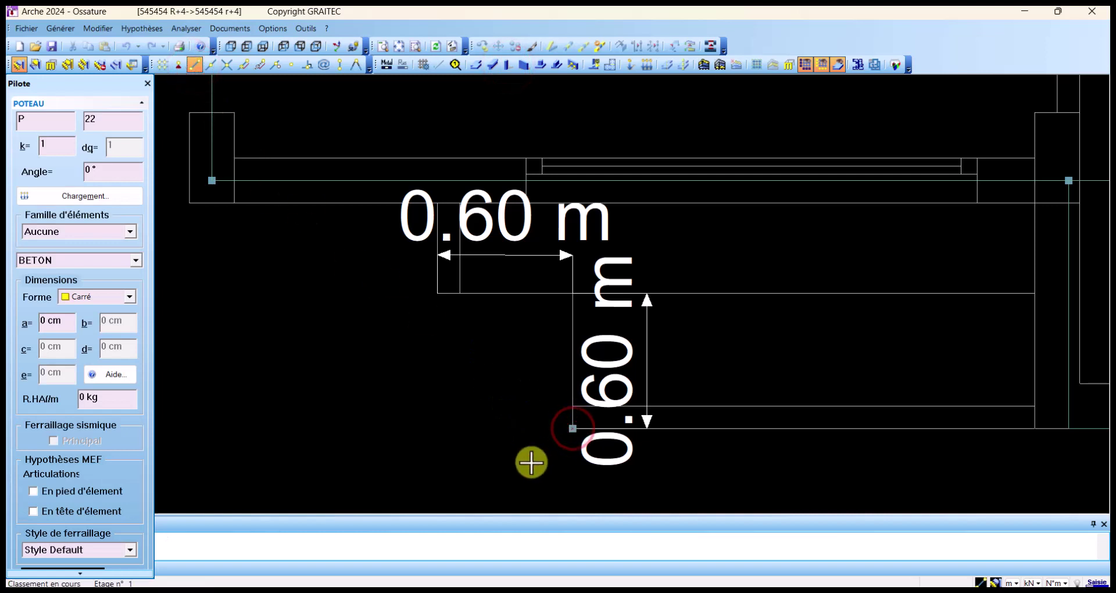
key("Escape")
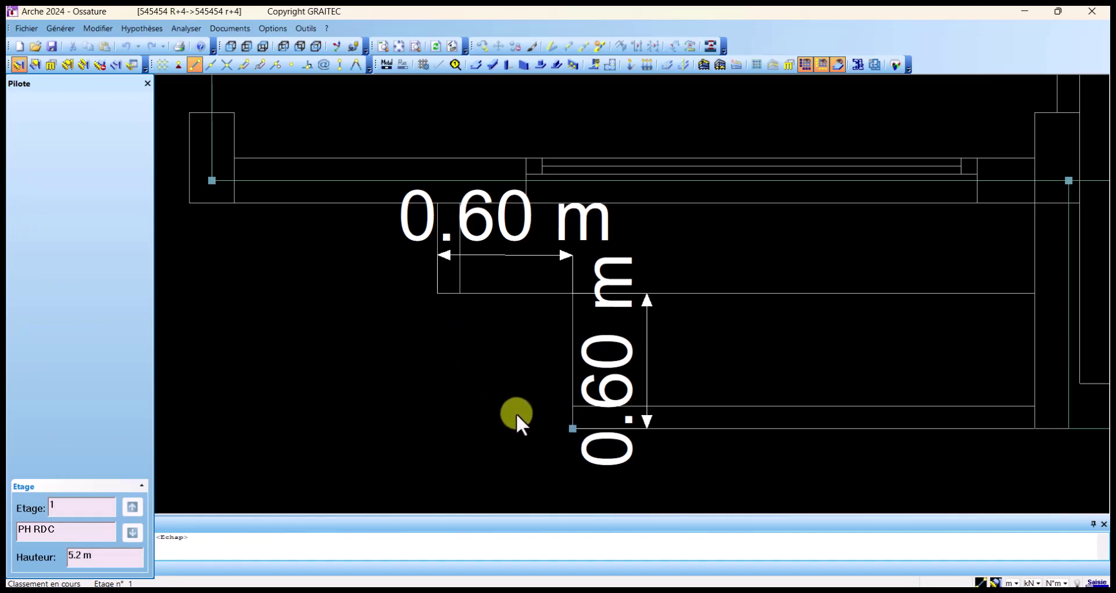
Step: Select the new column at the lower wall's free corner, and clear the selection
left_click(572, 428)
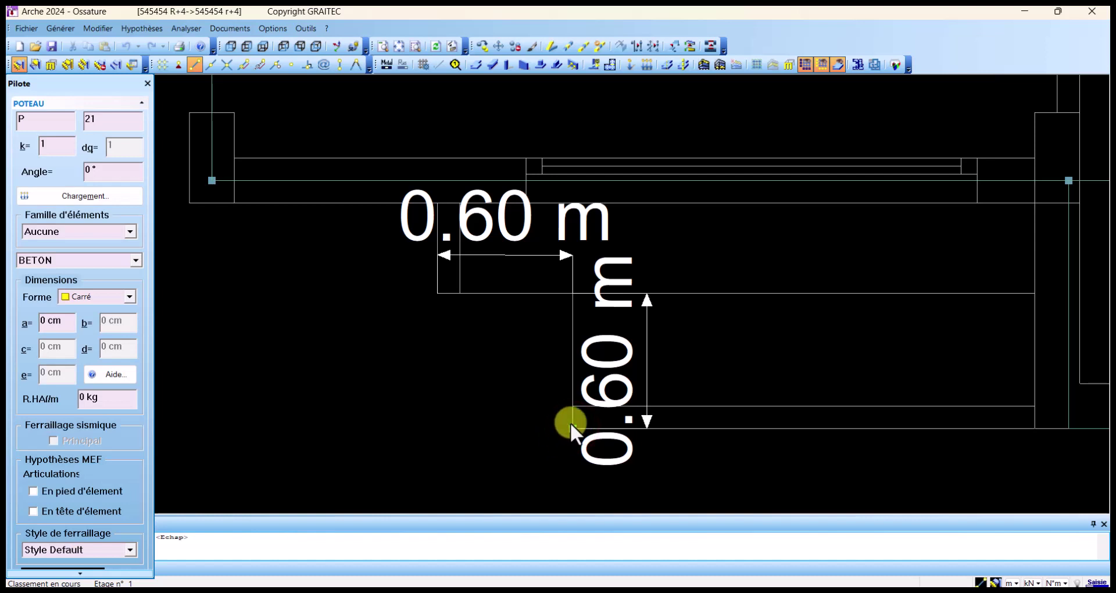
scroll(560, 455, "down", 2)
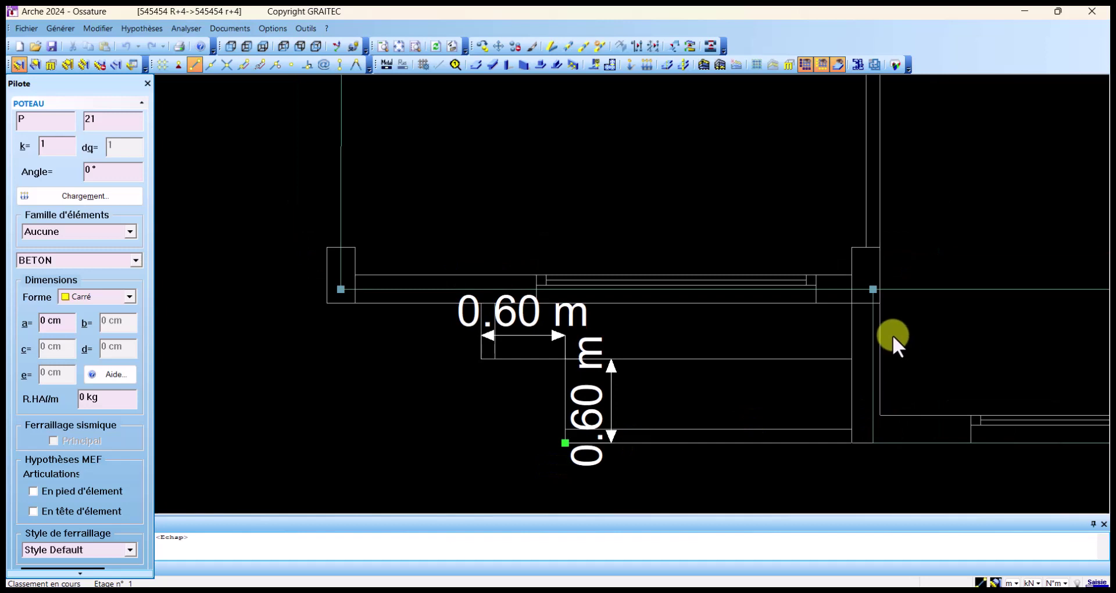
key("Escape")
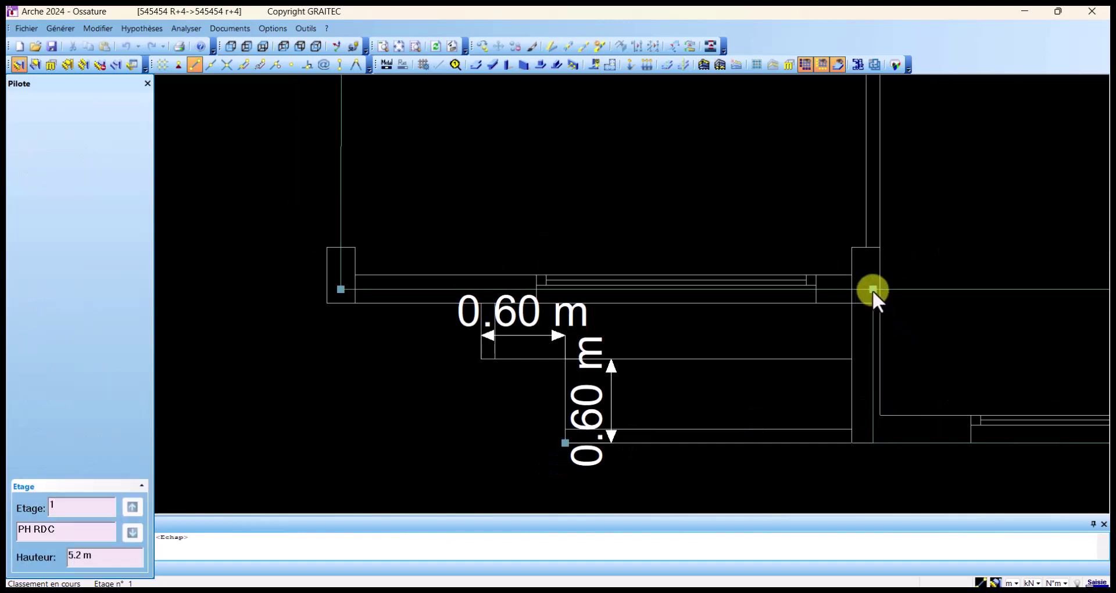
Step: Cycle through the overlapping elements at the right-hand wall junction until the column there is selected, and clear the selection
left_click(872, 290)
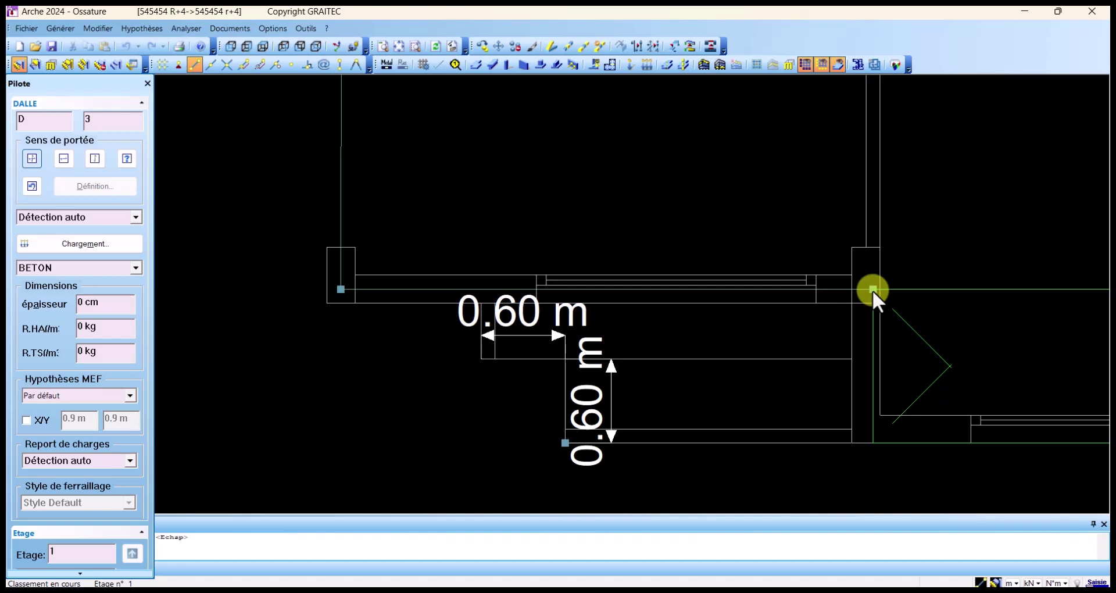
key("Tab")
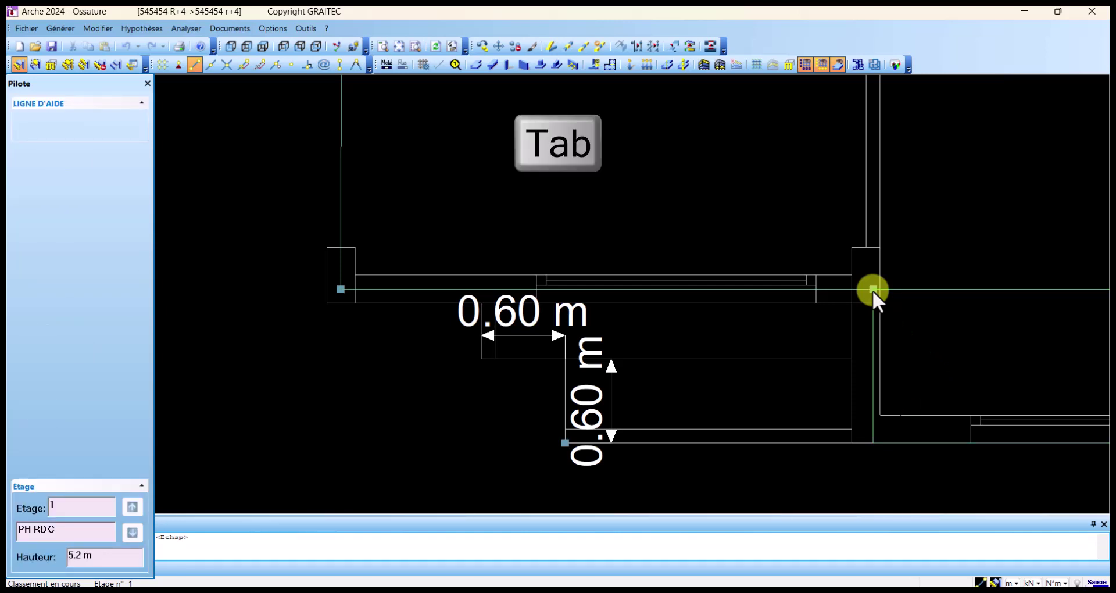
key("Tab")
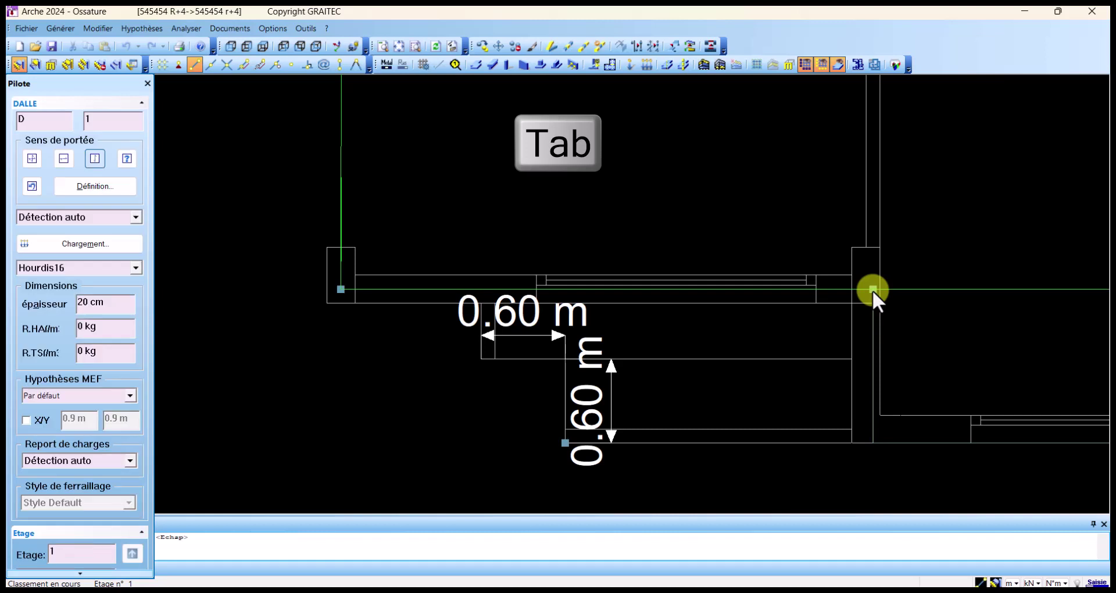
key("Tab")
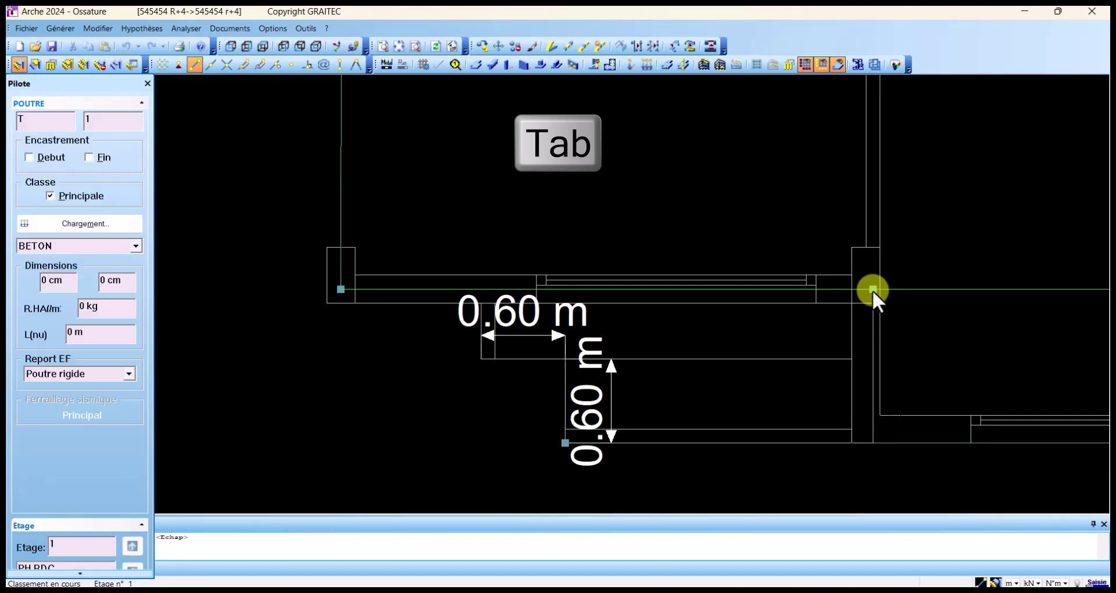
key("Tab")
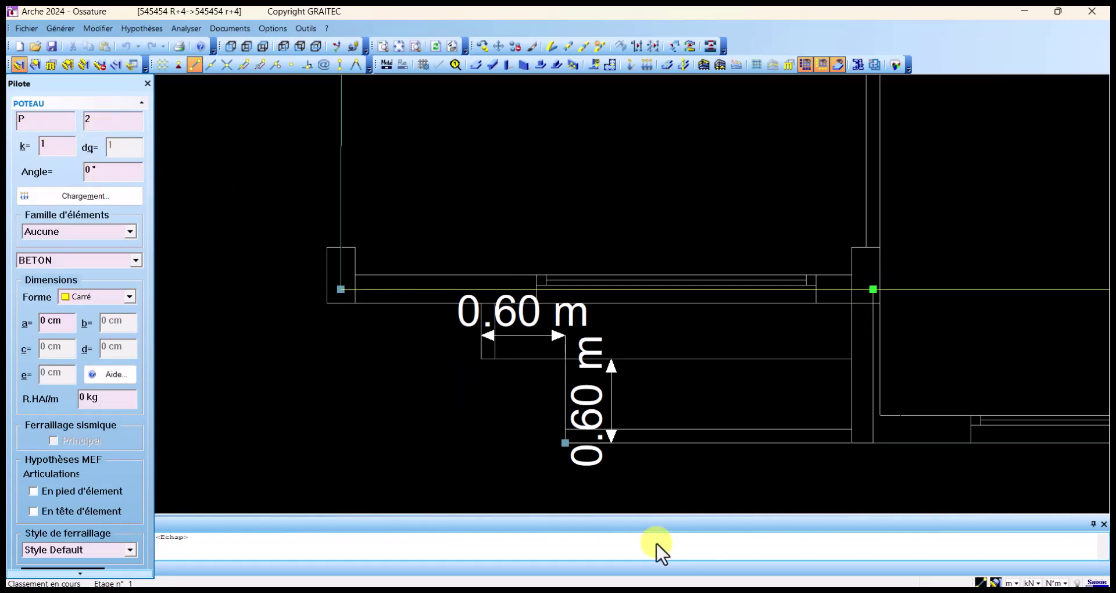
key("Escape")
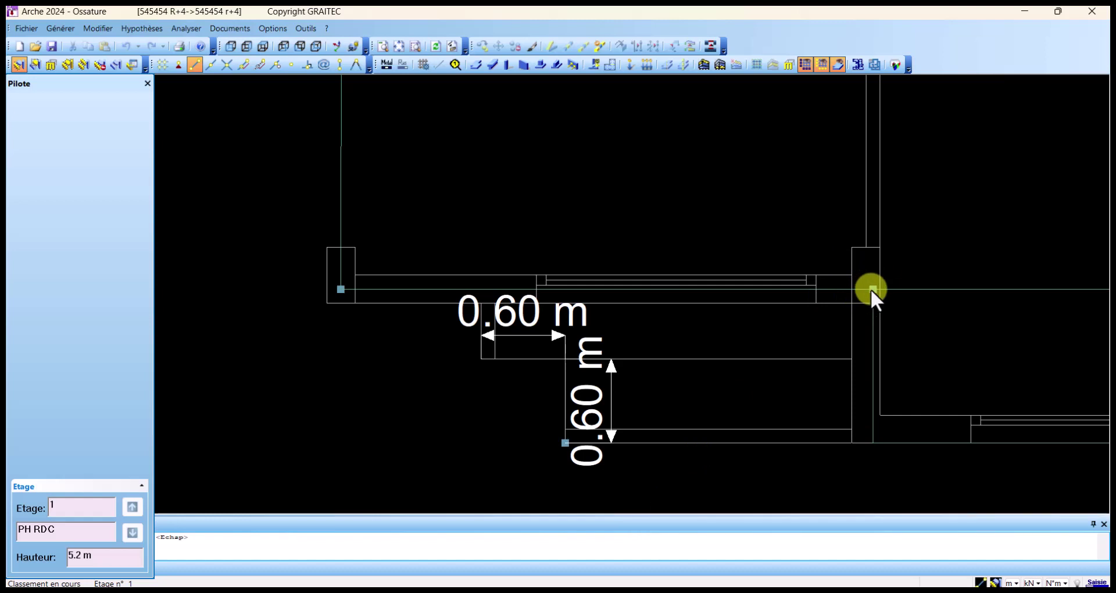
Step: Select the column at the lower wall's free corner and pick the help lines' intersection as the rotation centre for copying it
left_click(564, 441)
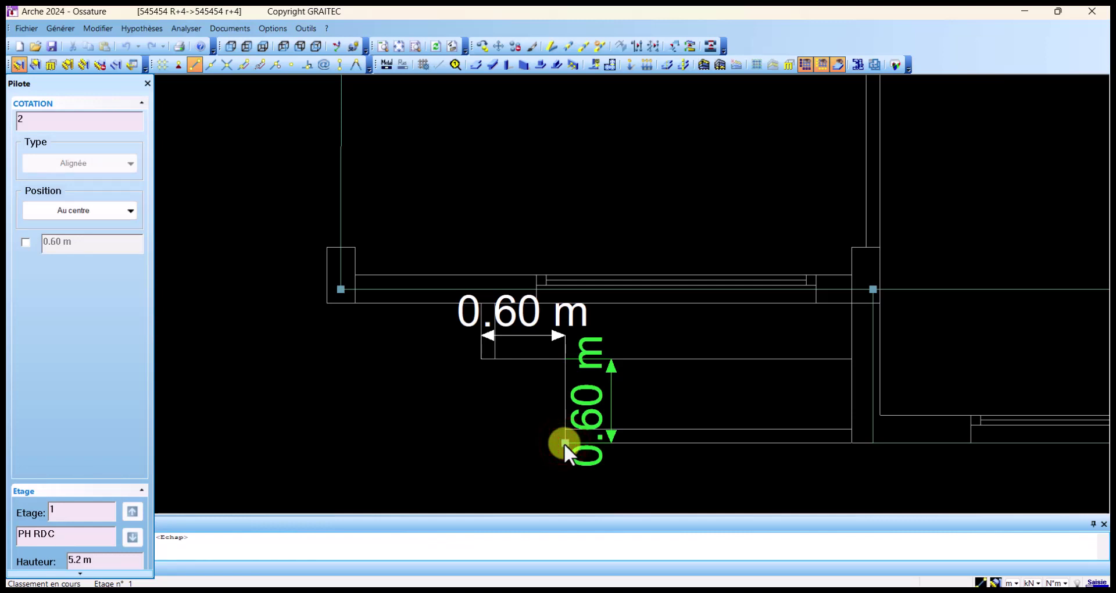
left_click(564, 443)
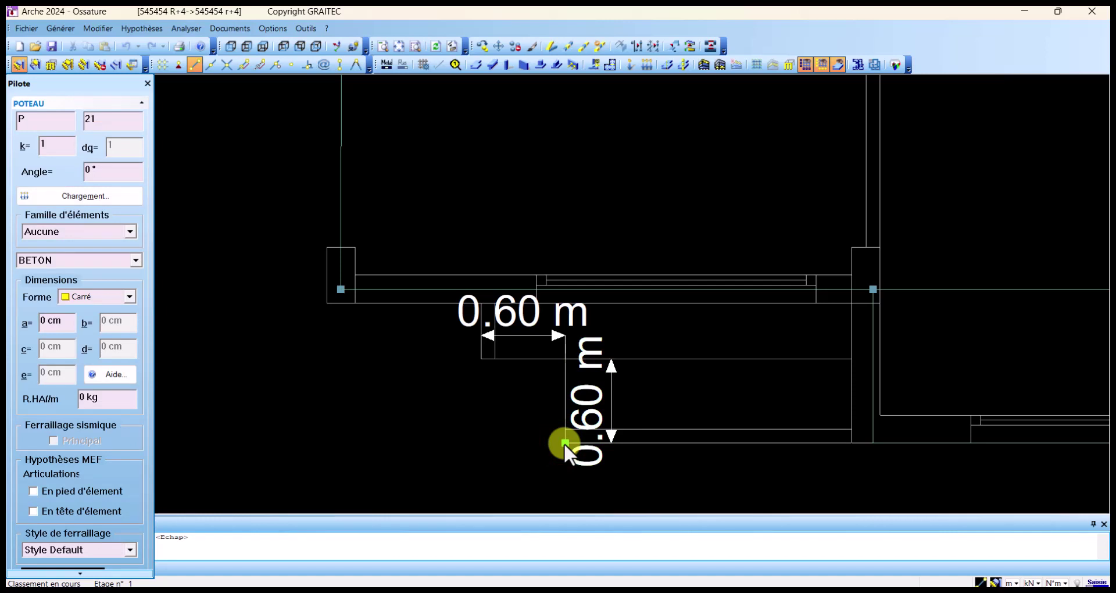
left_click(483, 46)
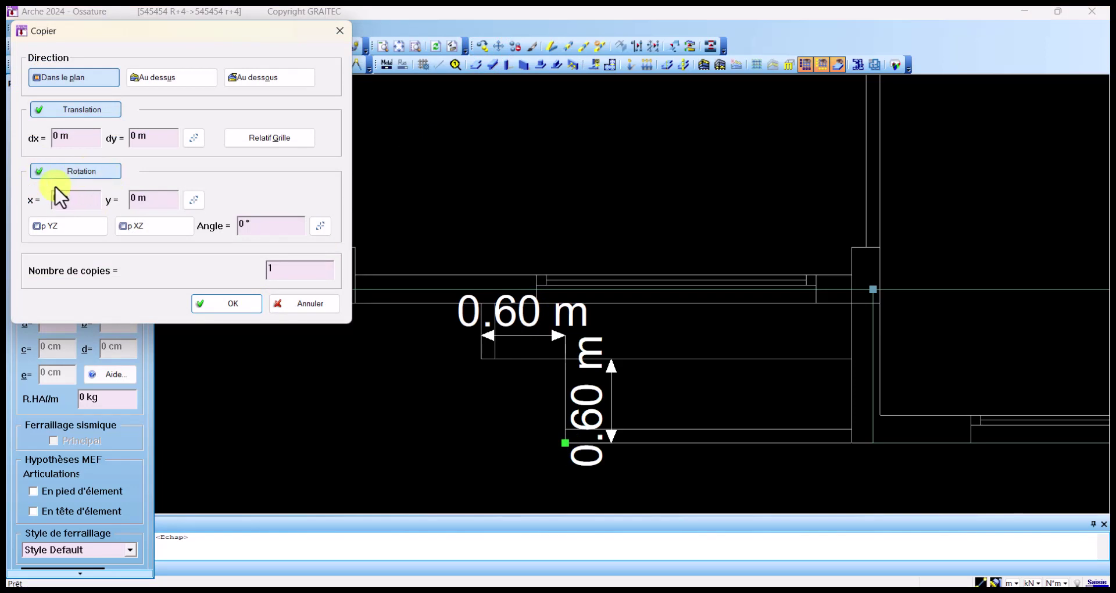
left_click(194, 199)
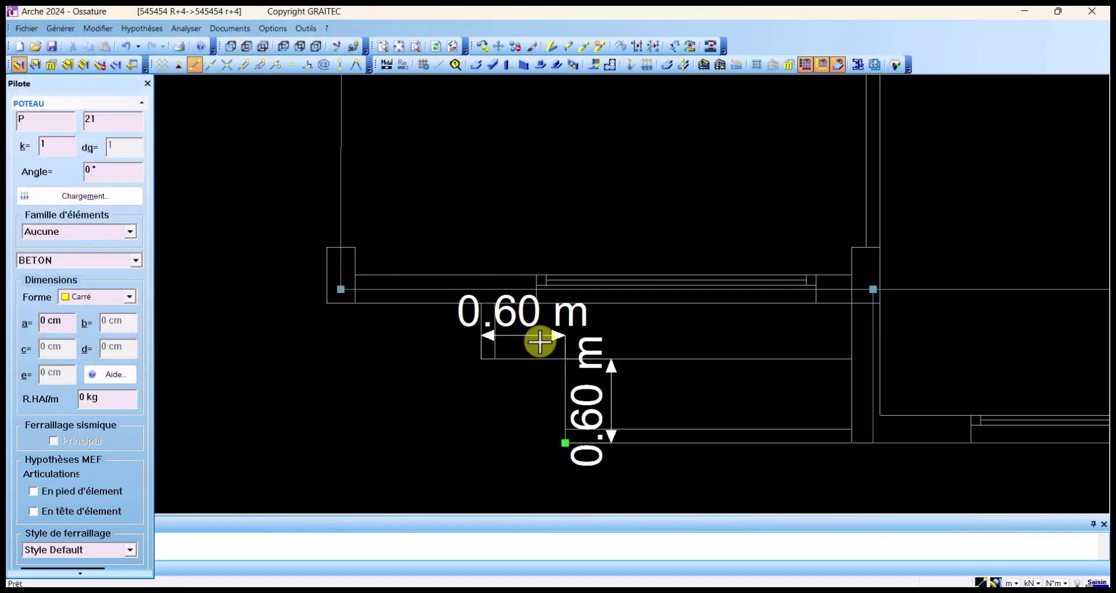
left_click(565, 363)
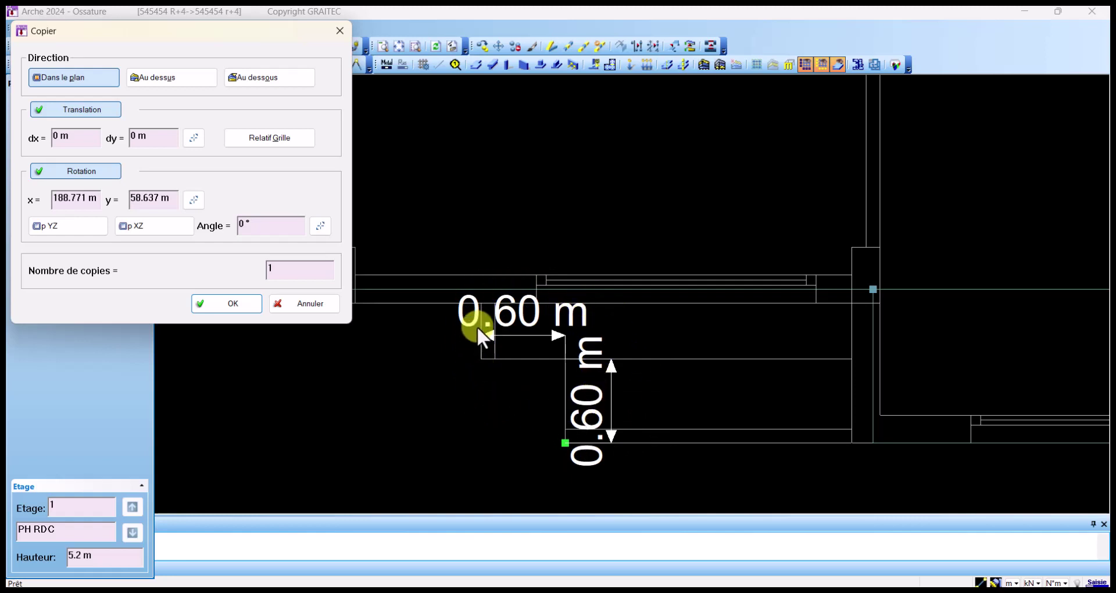
Step: Copy the column in plan by rotation with an angle of -10° and 9 copies
left_click(258, 230)
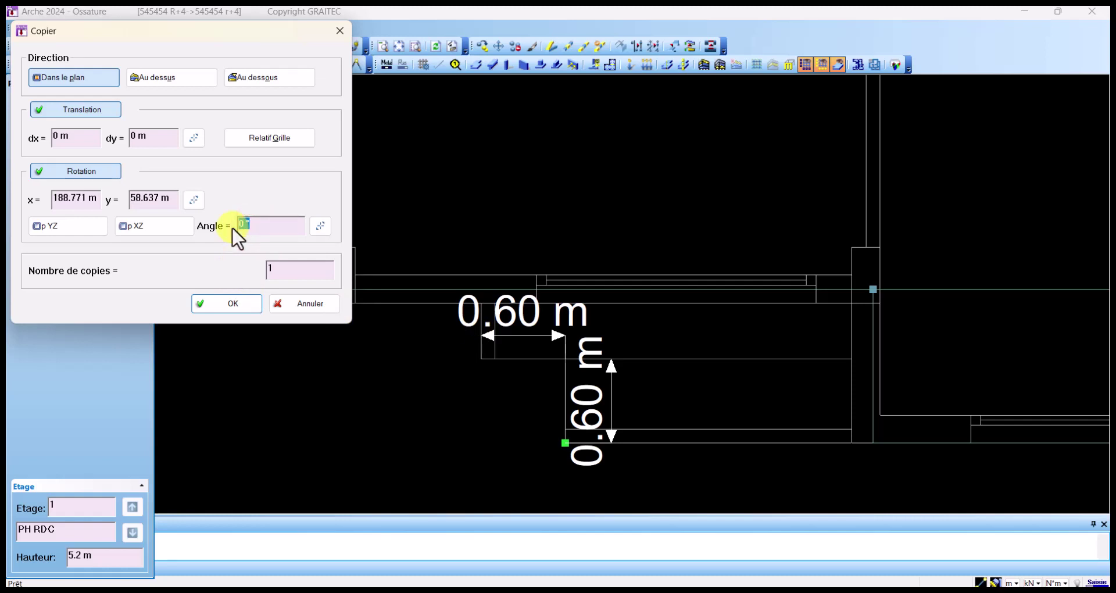
key("BackSpace")
type("-10")
left_click(291, 269)
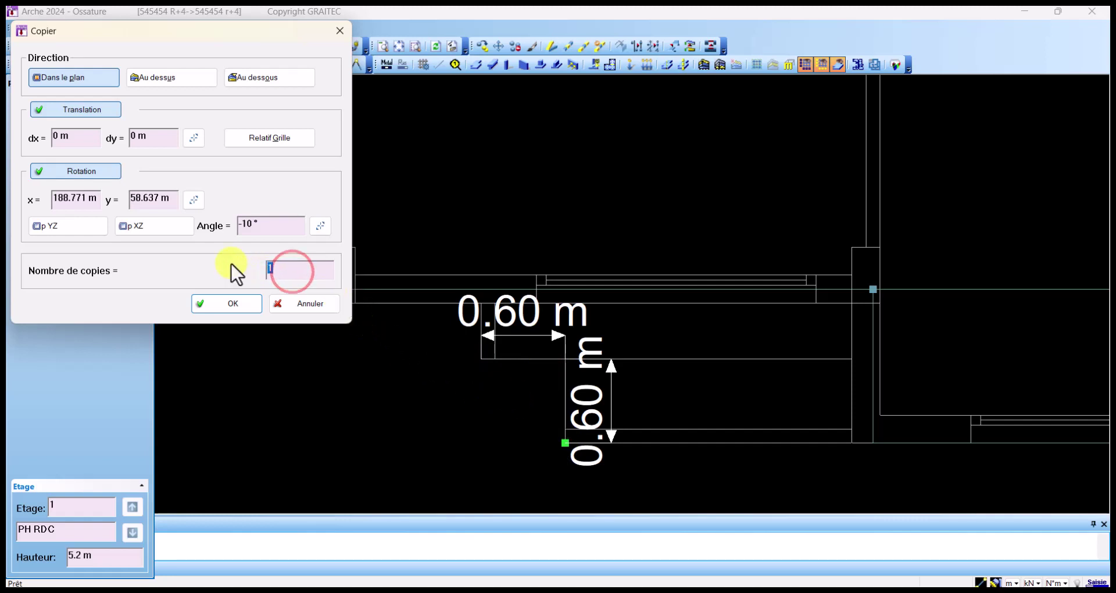
type("9")
left_click(235, 305)
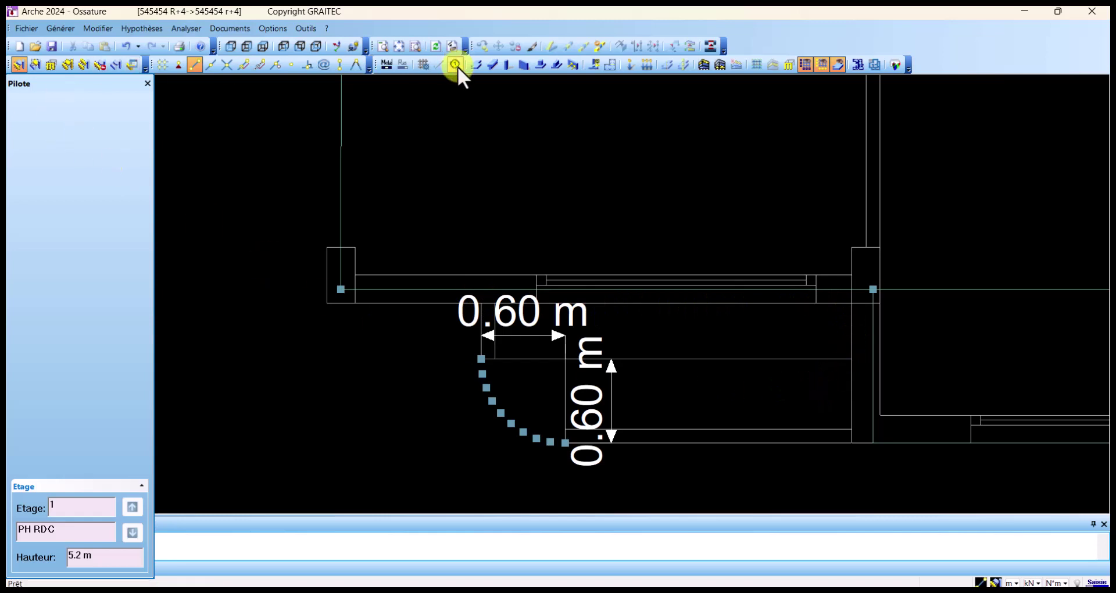
Step: Start a concrete slab outline at the right-hand junction column and continue it to the lower end of the wall below
left_click(475, 65)
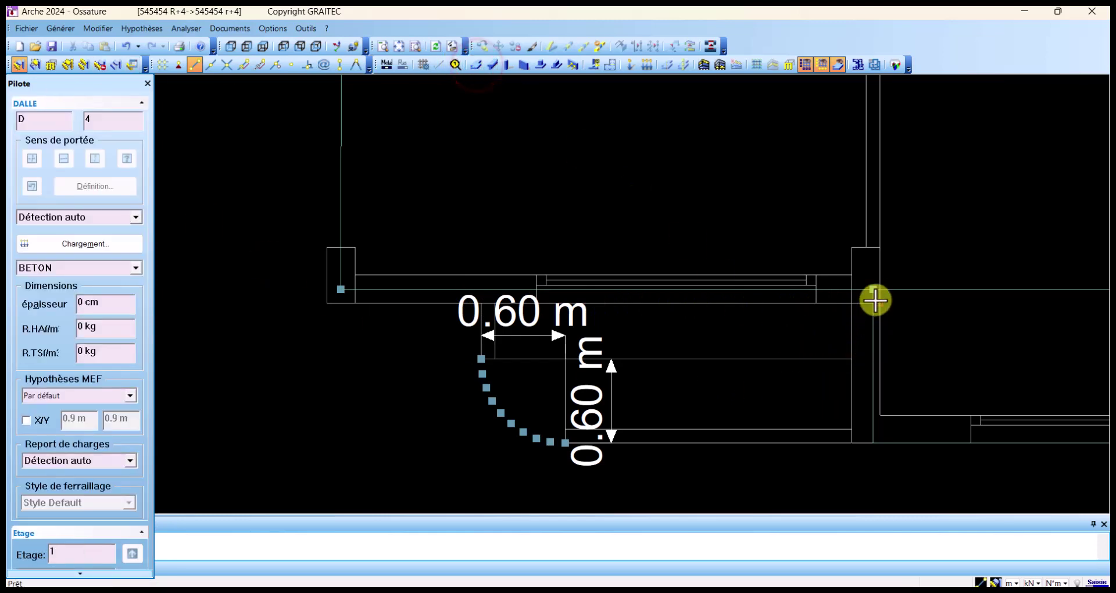
left_click(341, 64)
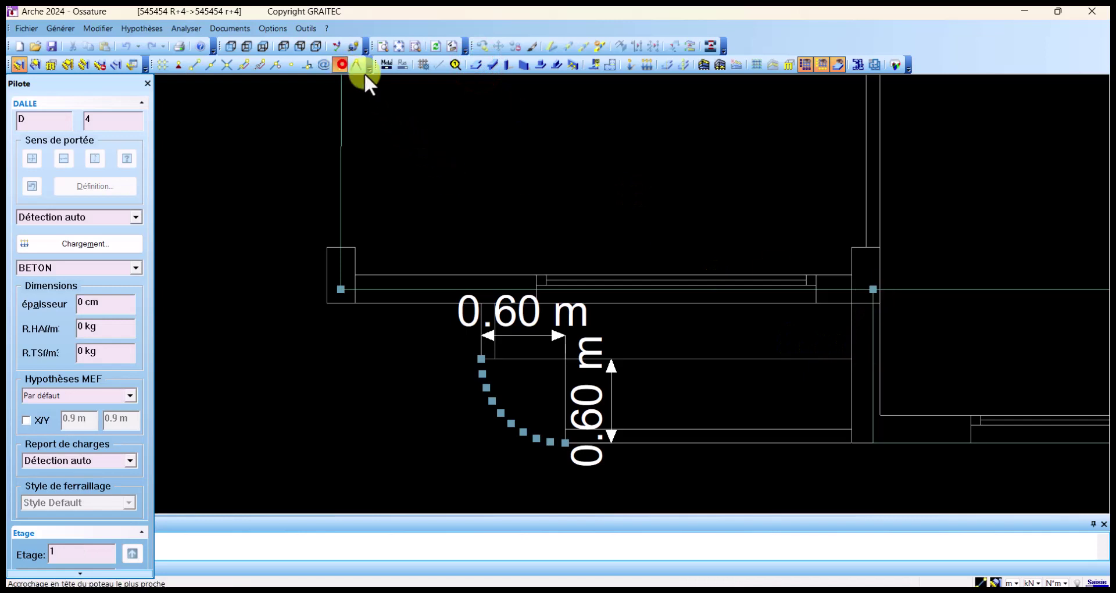
left_click(873, 288)
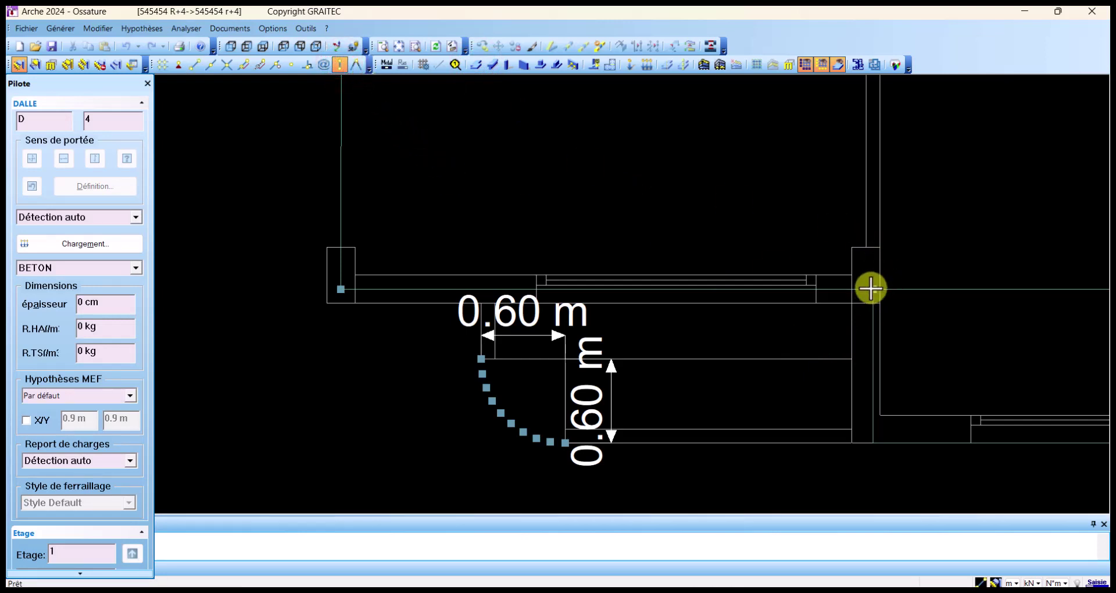
left_click(196, 64)
left_click(873, 443)
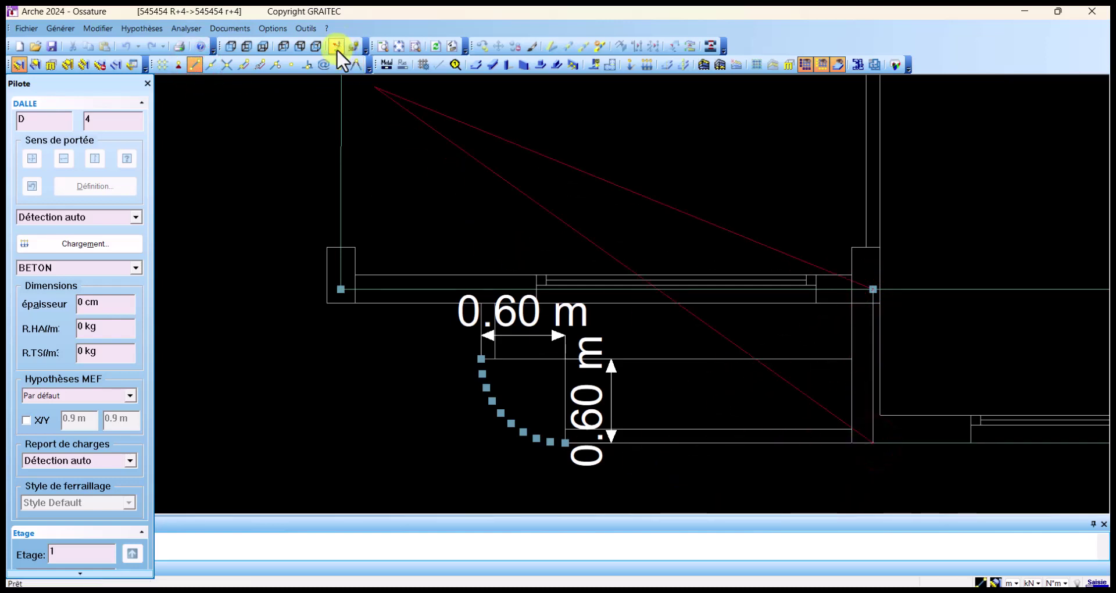
Step: Trace the slab's rounded corner through all the columns along the arc, from the lower wall's free corner up, using column snapping
left_click(340, 65)
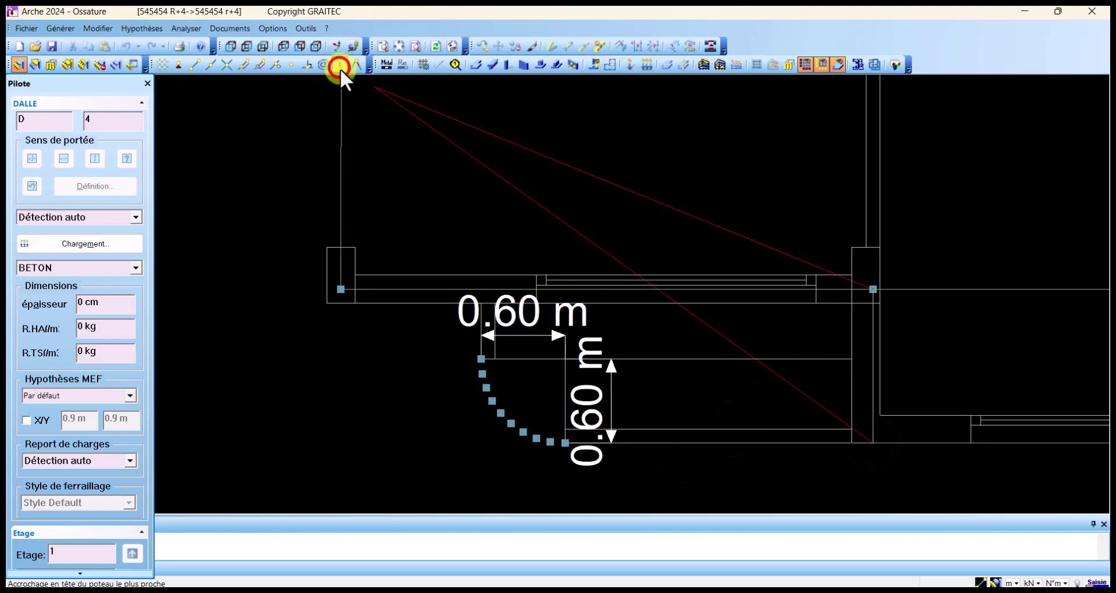
left_click(549, 441)
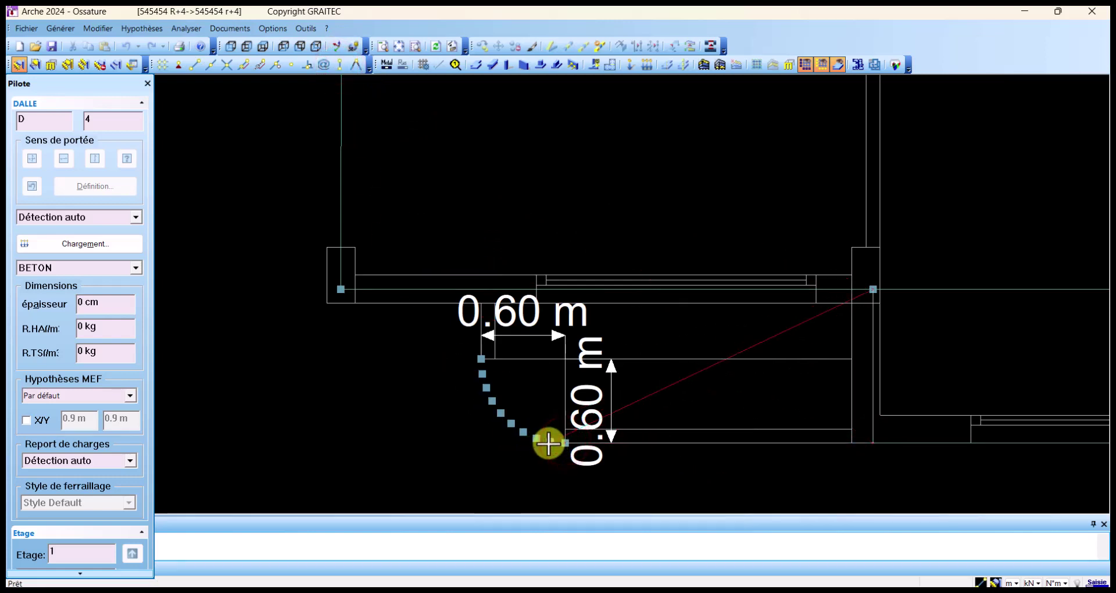
scroll(546, 461, "up", 4)
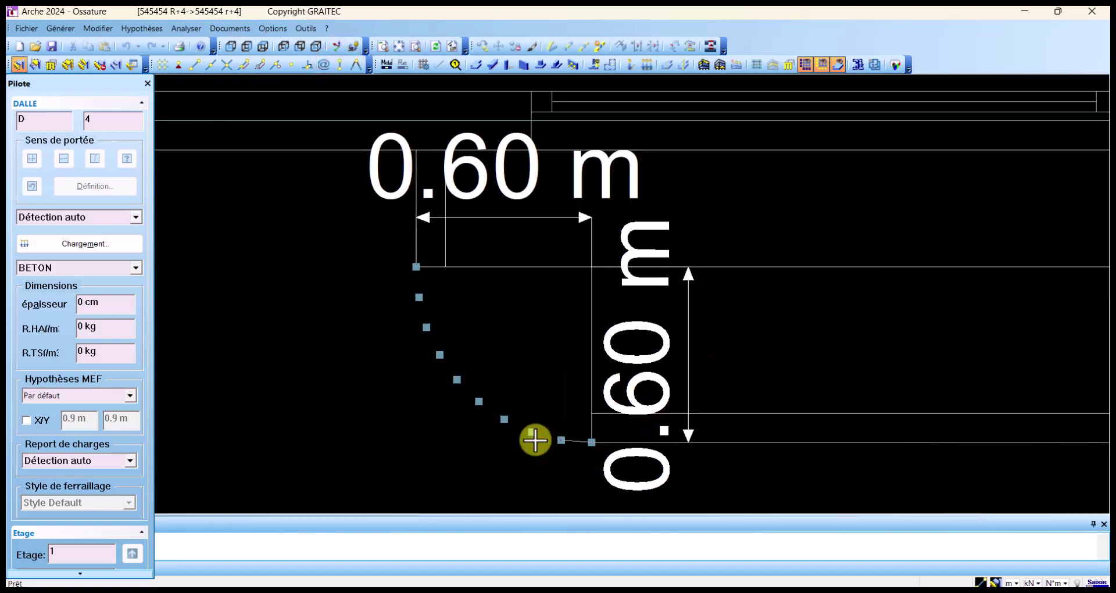
left_click(503, 419)
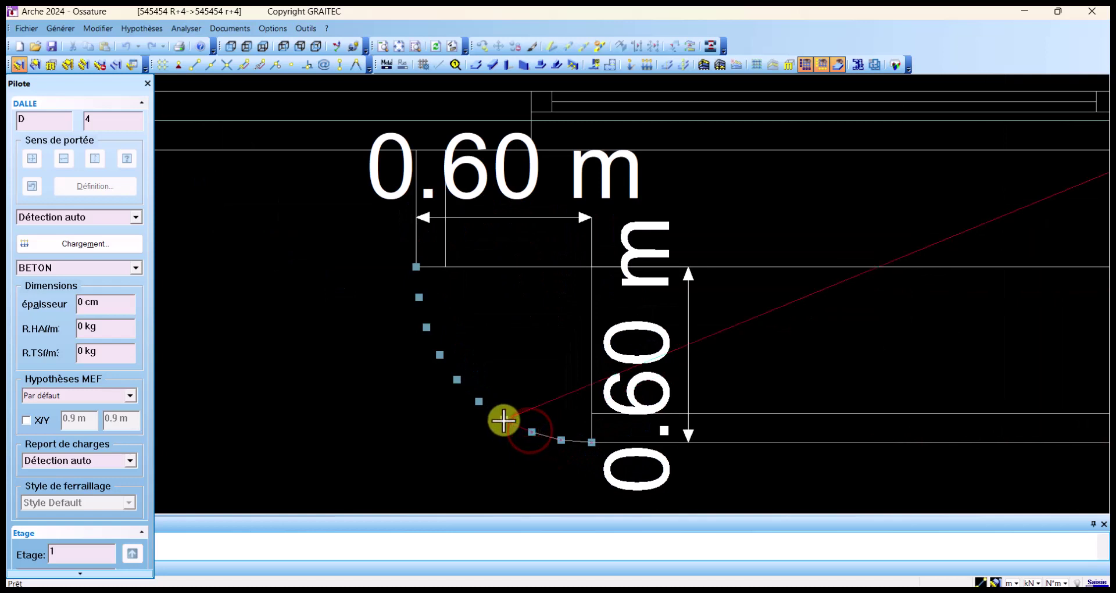
left_click(477, 399)
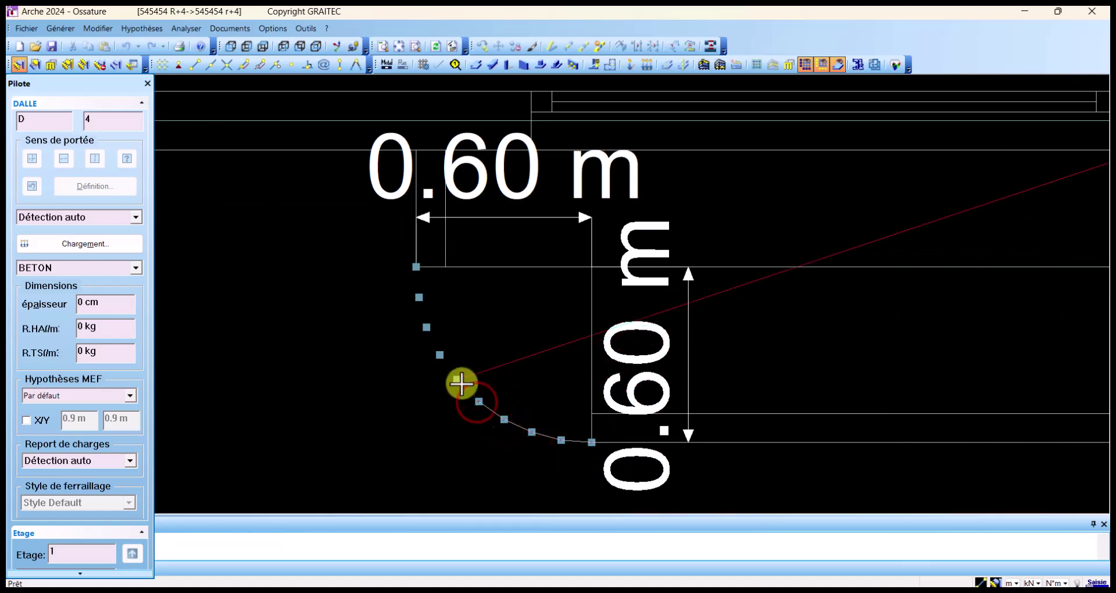
left_click(458, 381)
left_click(439, 354)
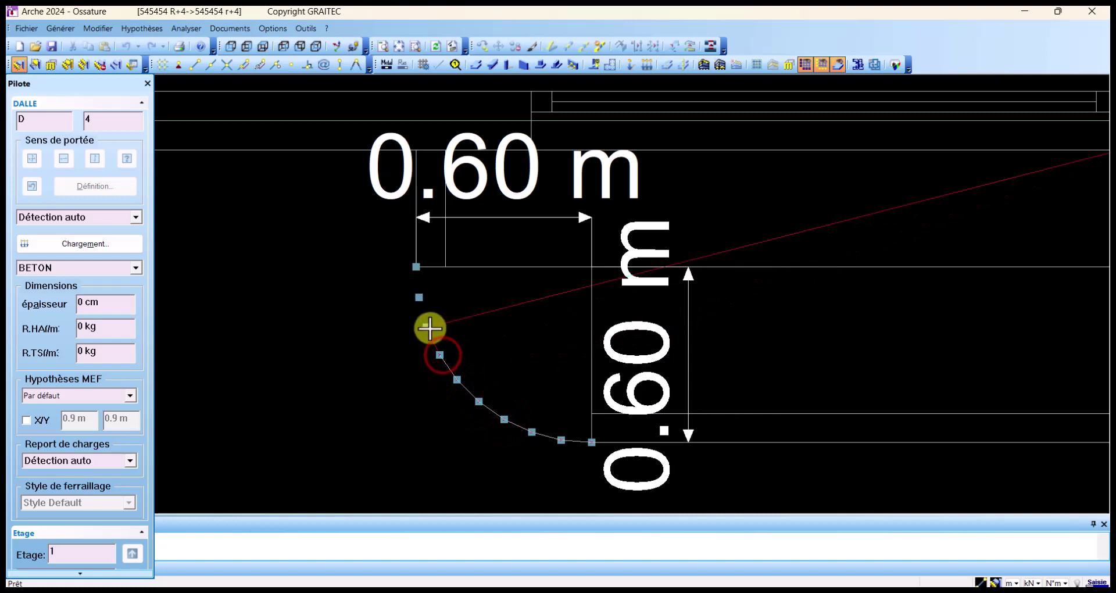
left_click(428, 327)
left_click(418, 297)
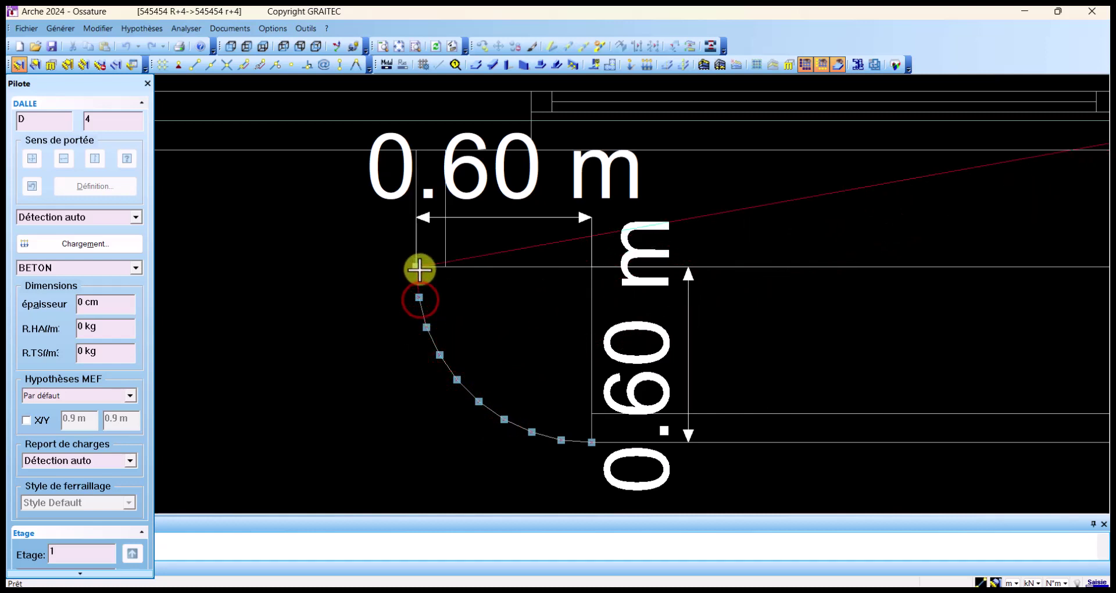
left_click(417, 267)
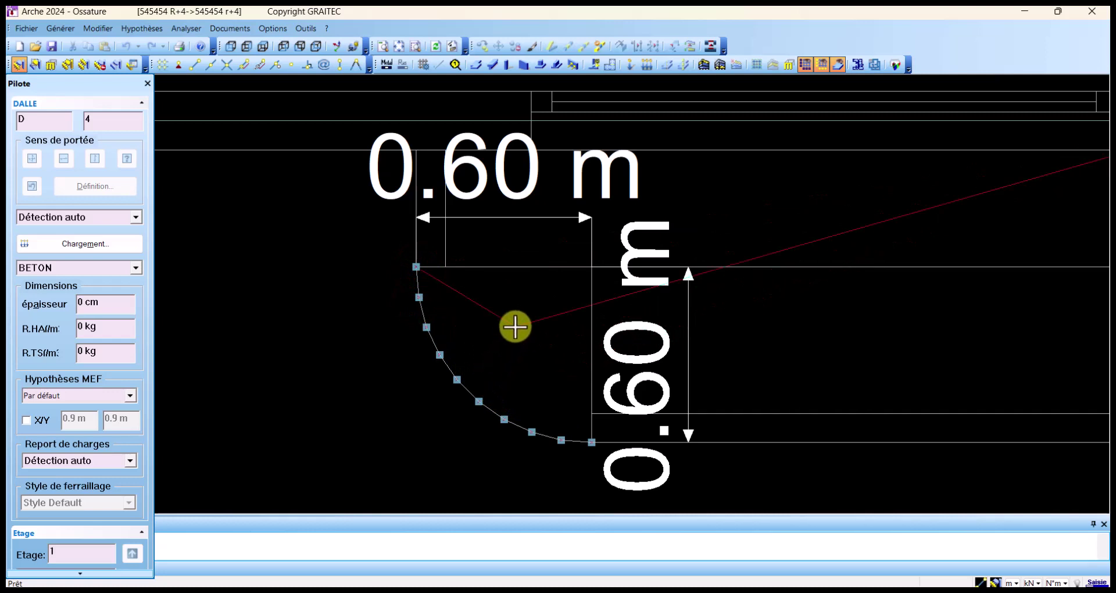
Step: Close the slab with a perpendicular point on the upper horizontal line and the starting column at the right-hand junction, and end the command
middle_click_drag(518, 329, 574, 431)
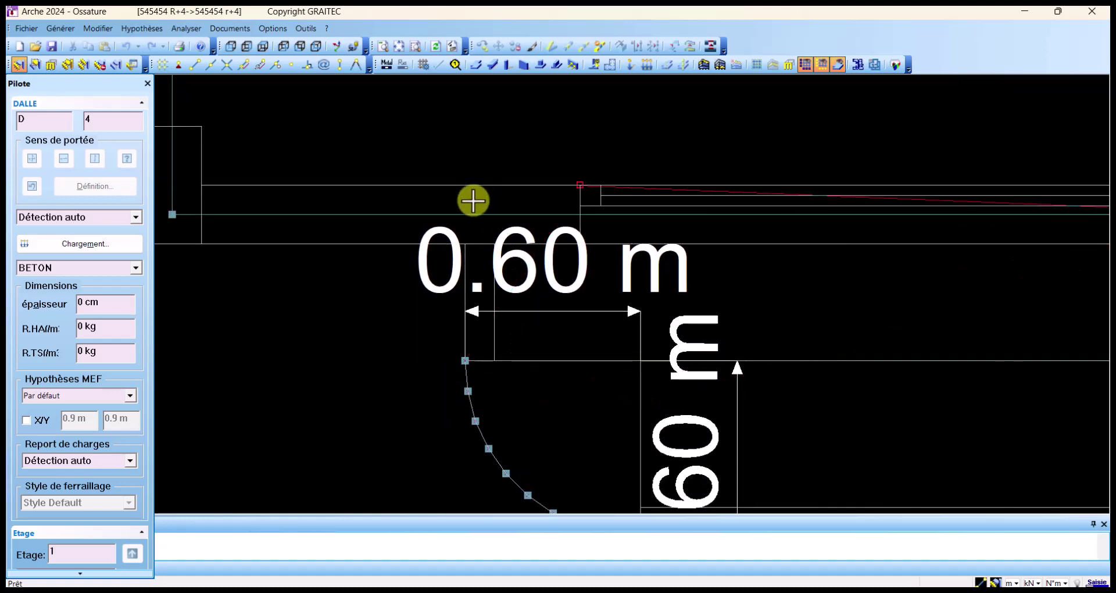
left_click(305, 62)
left_click(476, 212)
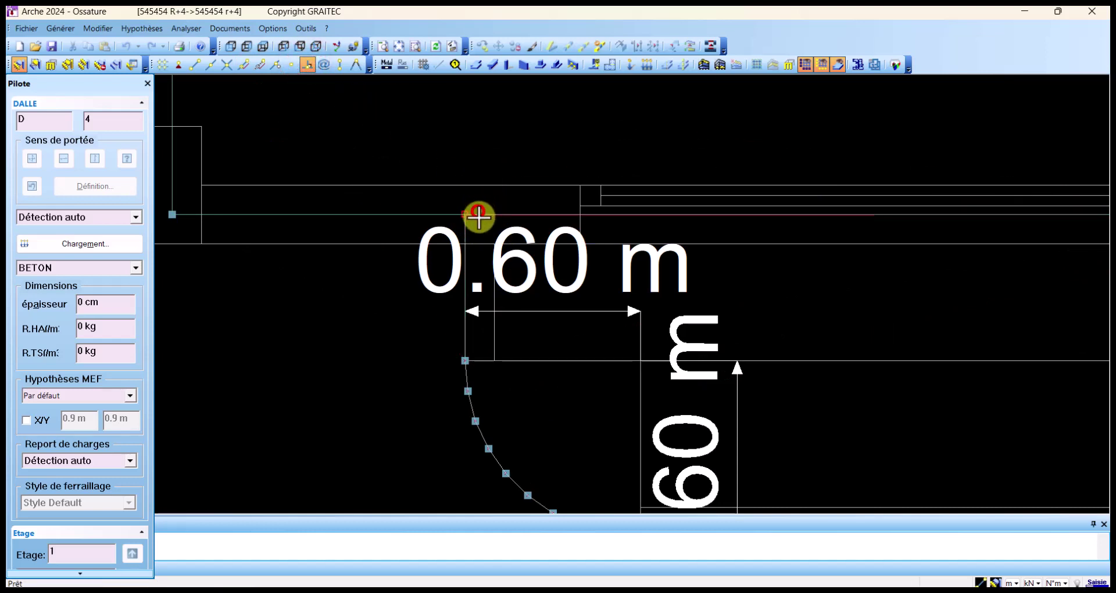
left_click(340, 64)
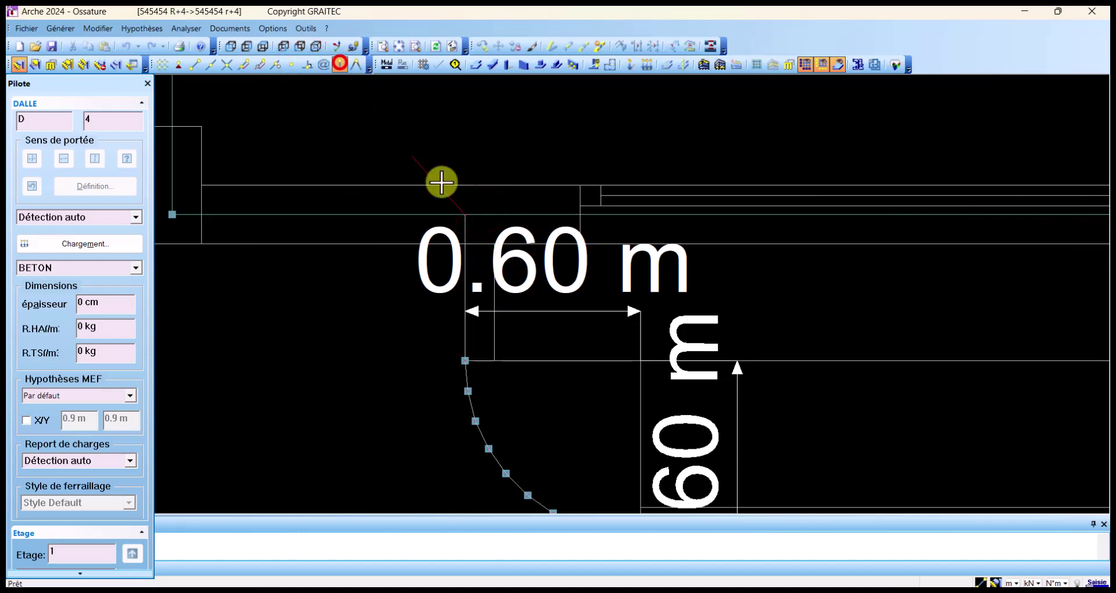
scroll(549, 347, "down", 2)
scroll(549, 347, "down", 2)
scroll(968, 280, "up", 1)
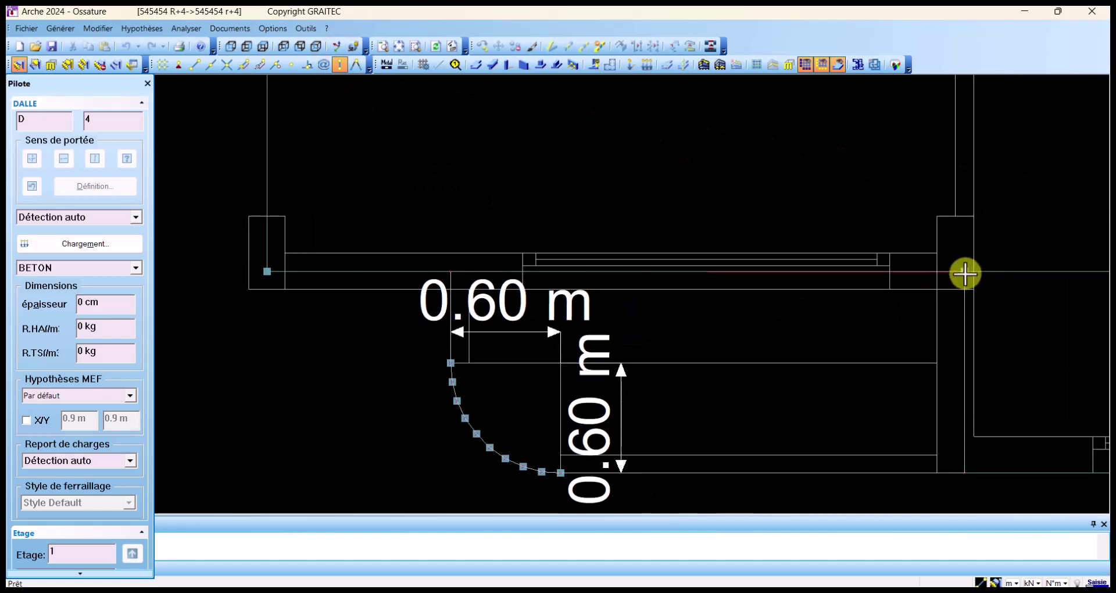
left_click(963, 271)
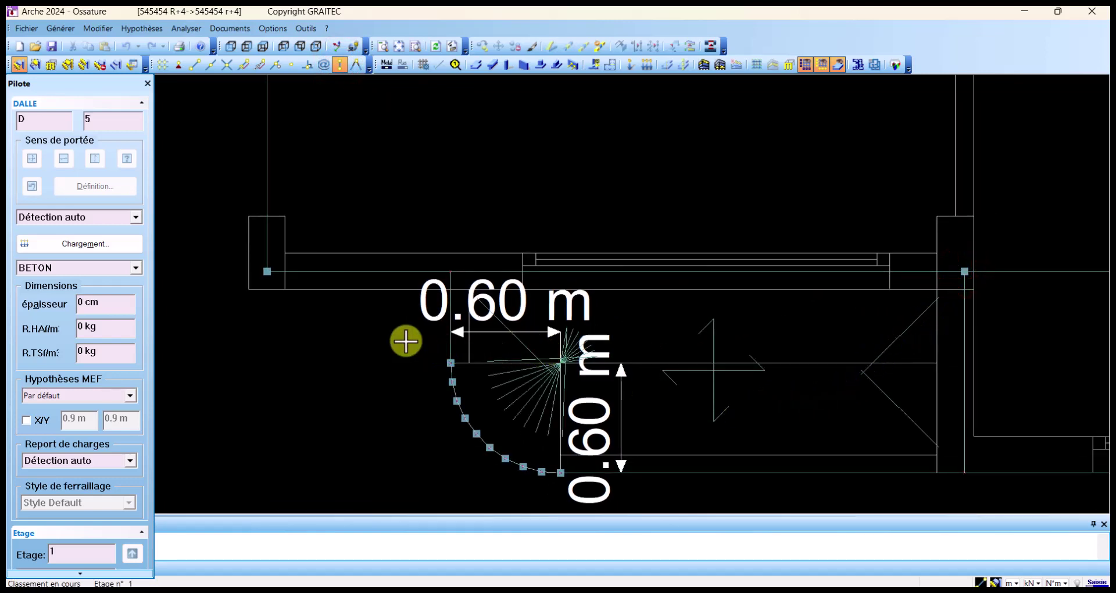
key("Escape")
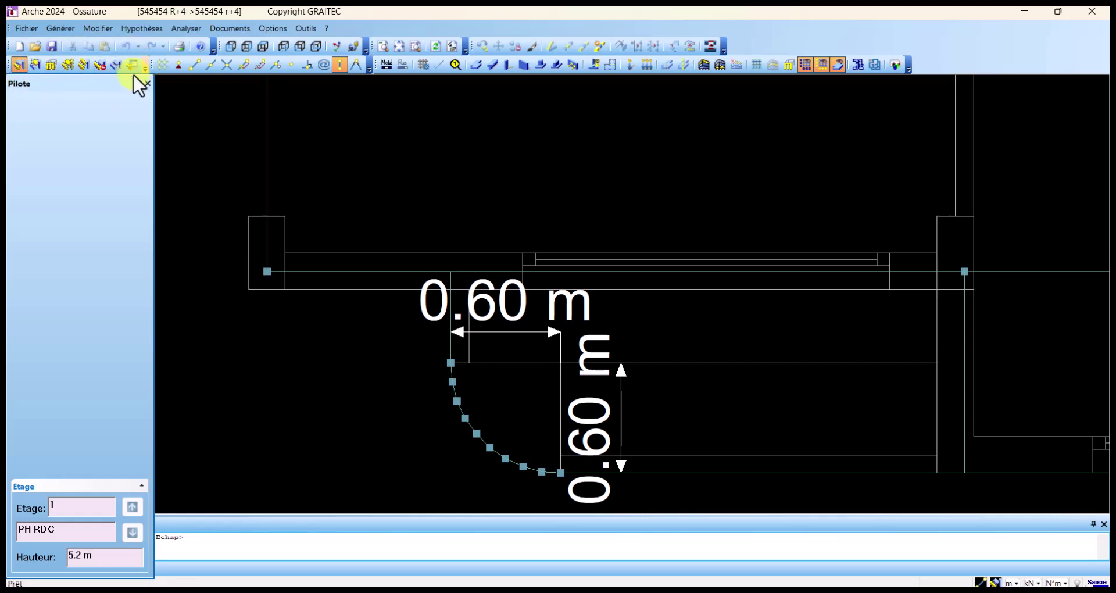
Step: Delete the ten arc columns, the two help lines and the two 0.60 m dimensions at the slab's rounded corner using window selection
left_click(33, 65)
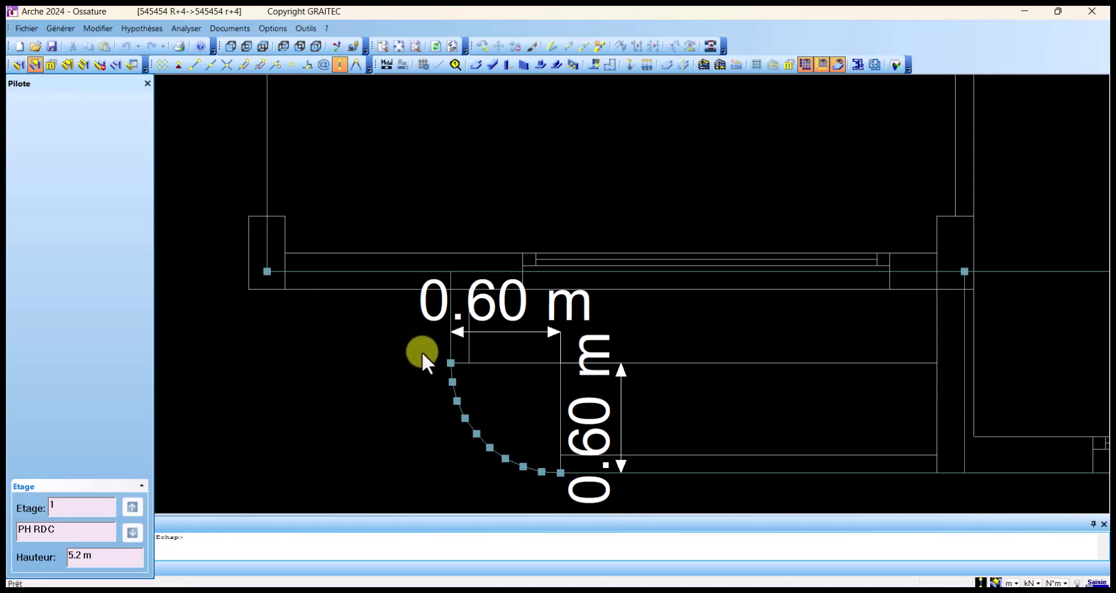
left_click_drag(421, 351, 564, 485)
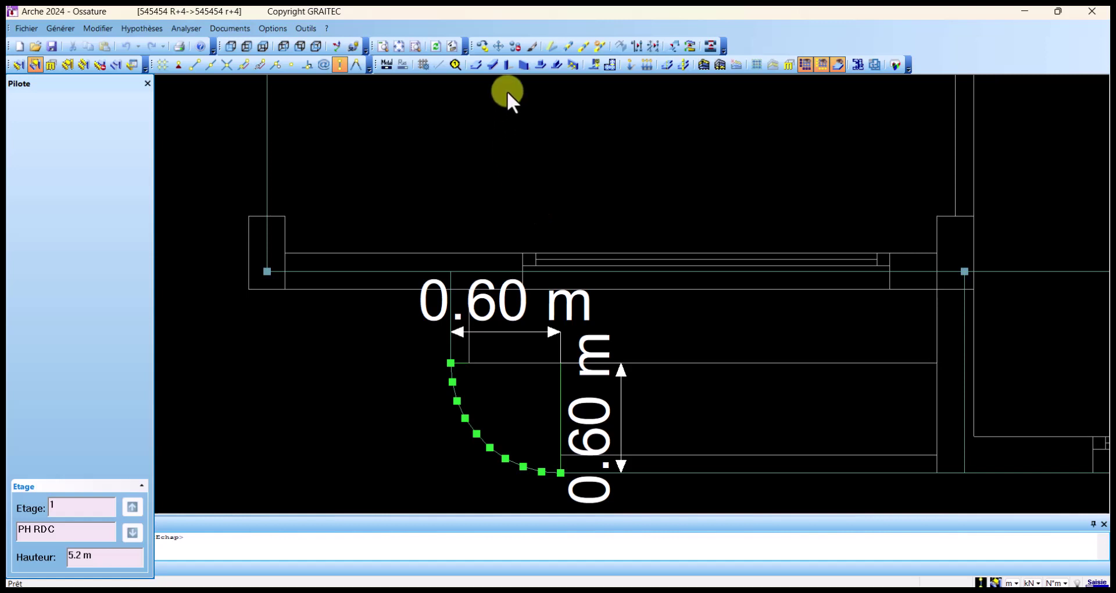
left_click(515, 46)
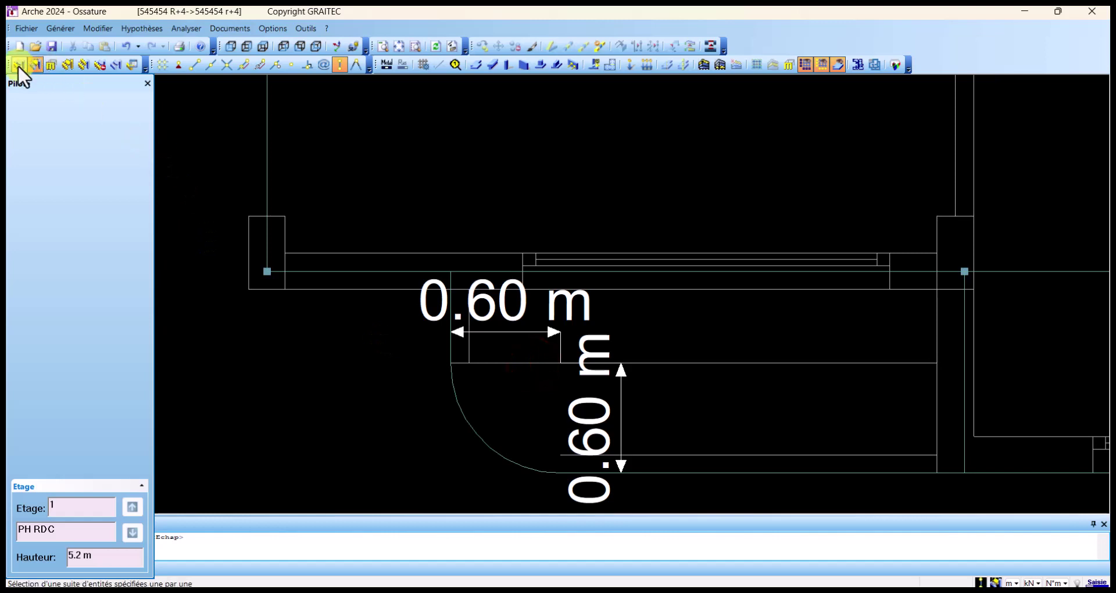
left_click(678, 418)
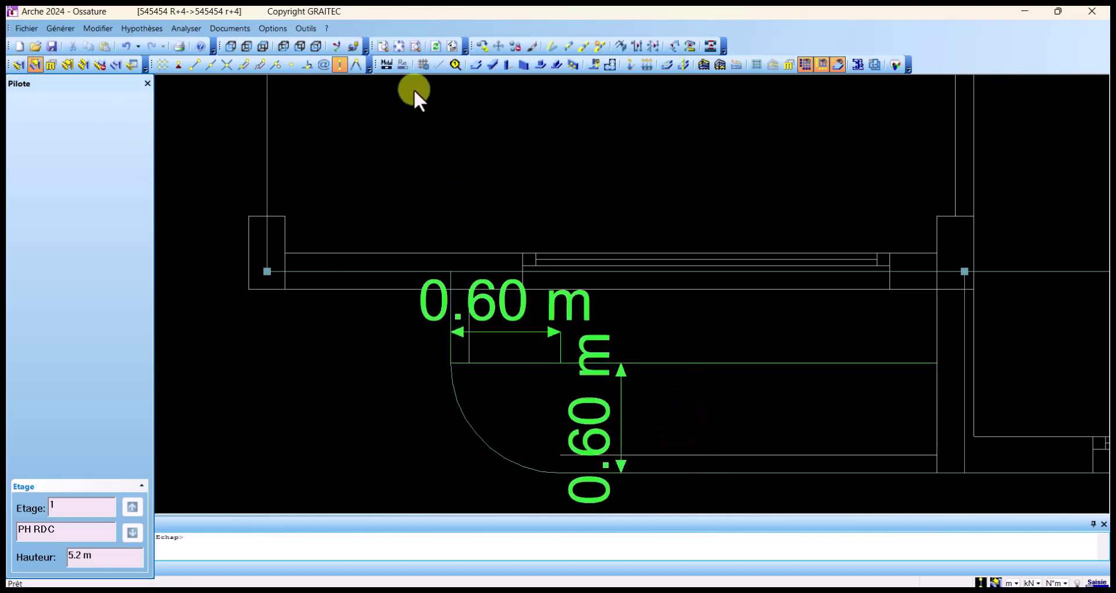
left_click(514, 45)
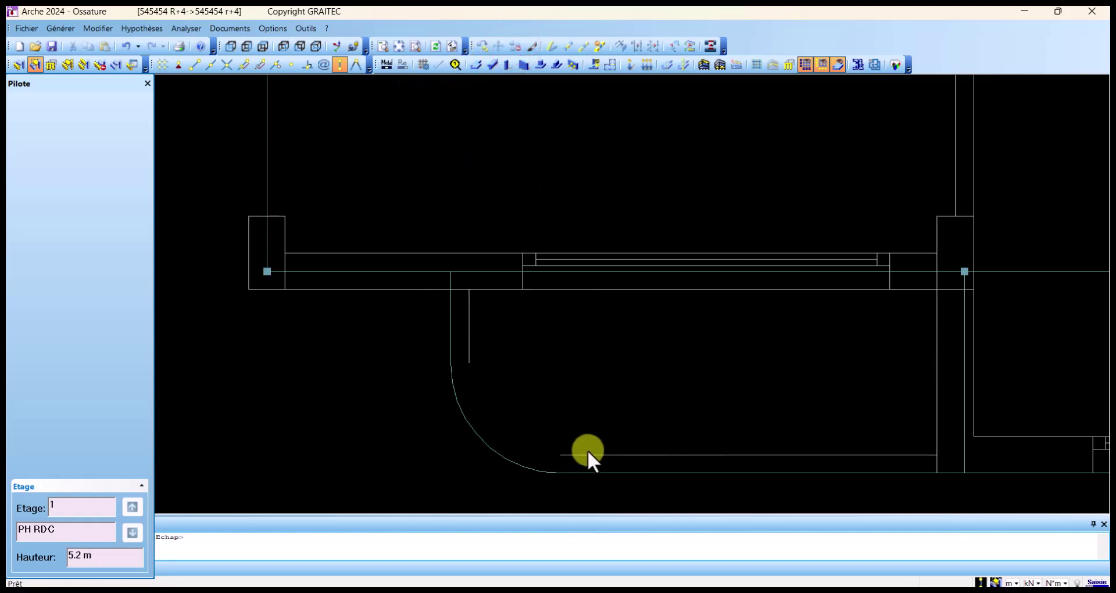
Step: Agree to save the model at the periodic 15 min save request
middle_click_drag(605, 357, 221, 357)
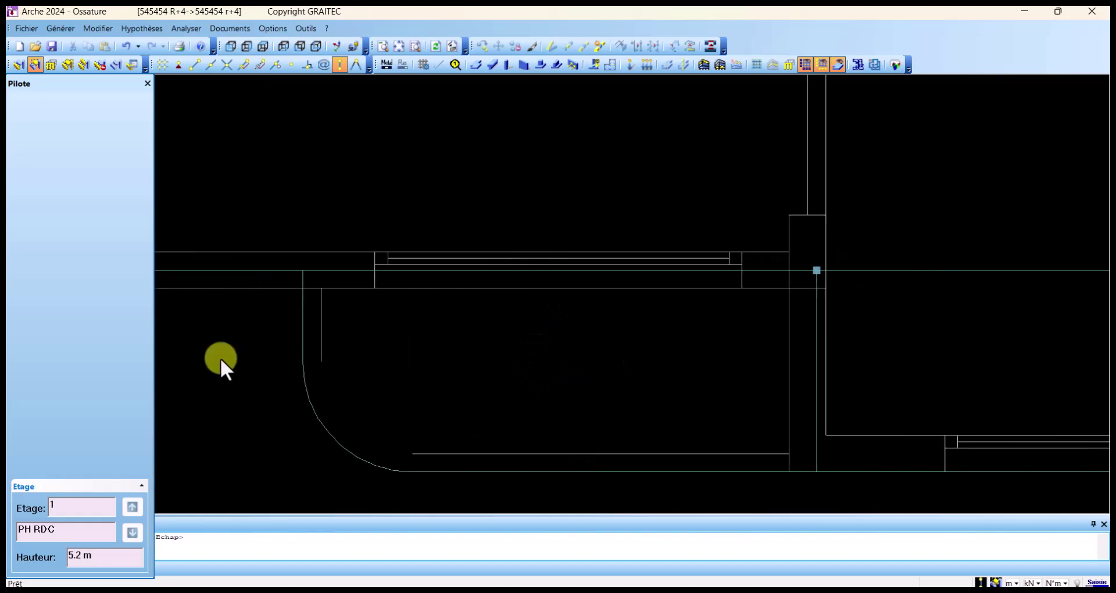
scroll(640, 339, "down", 8)
scroll(659, 347, "down", 4)
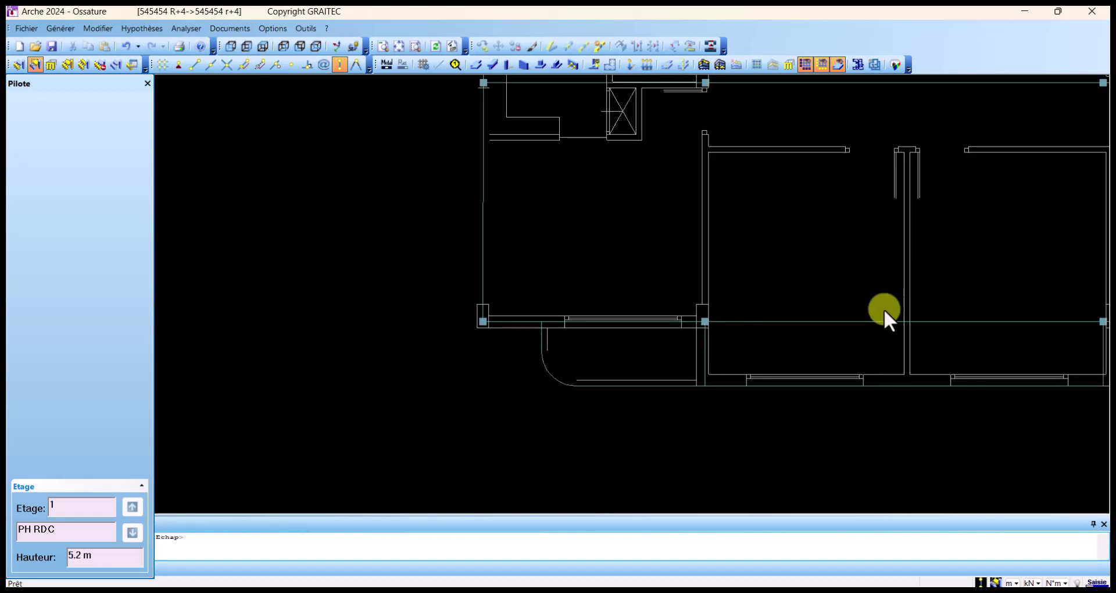
middle_click_drag(946, 309, 642, 447)
scroll(643, 447, "down", 1)
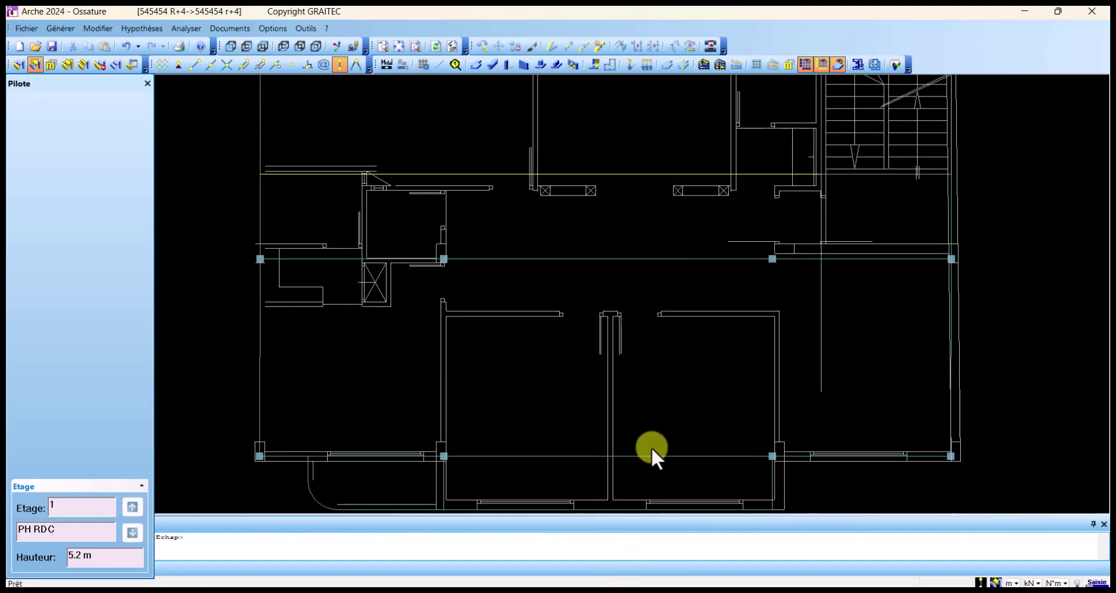
middle_click_drag(790, 263, 707, 465)
scroll(811, 341, "up", 3)
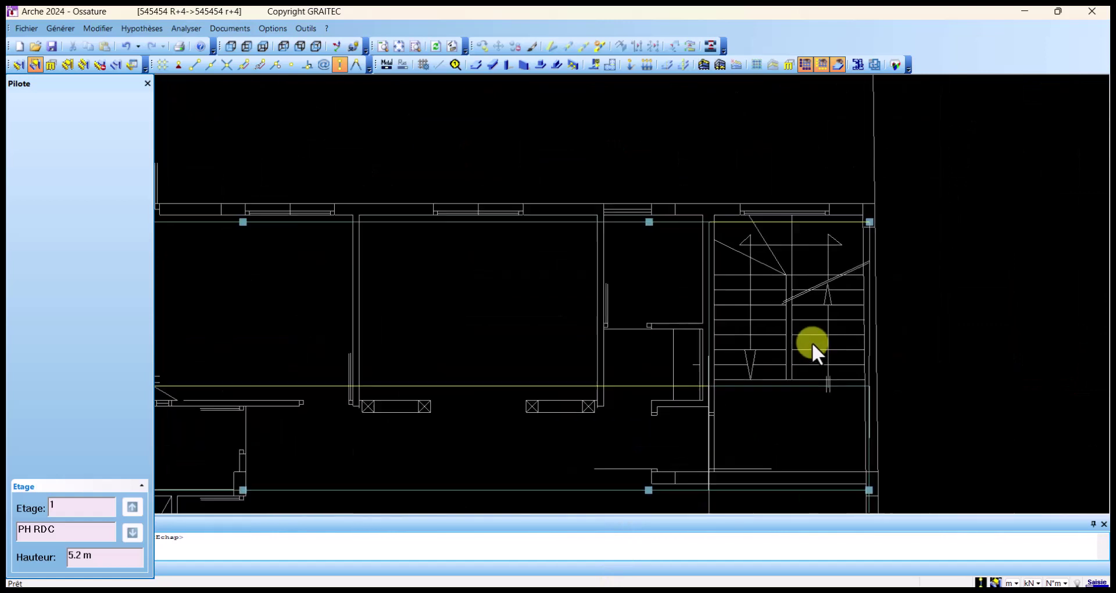
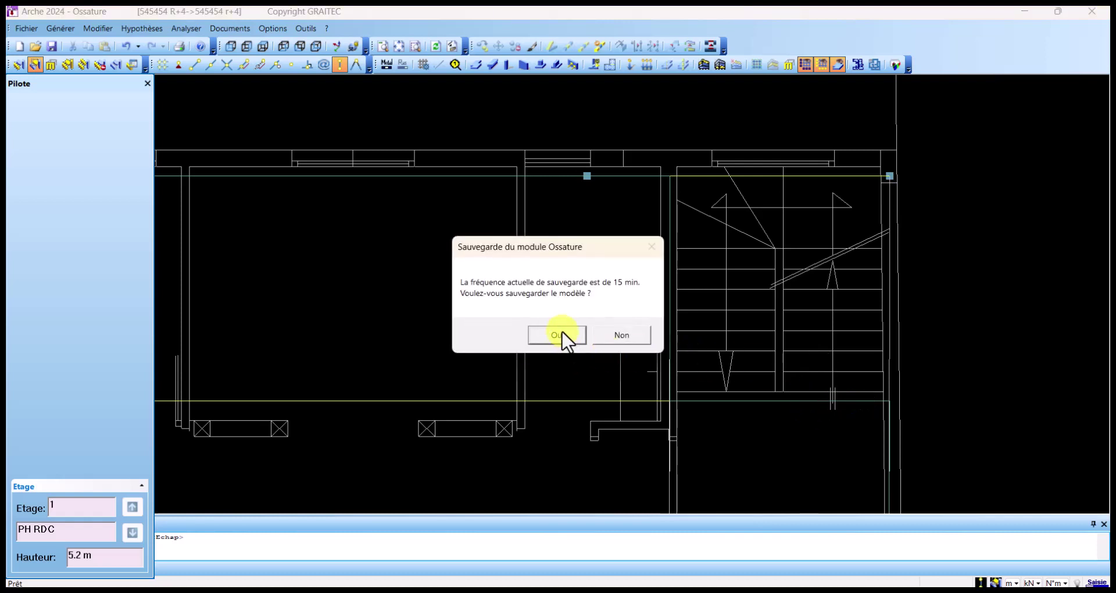
left_click(559, 334)
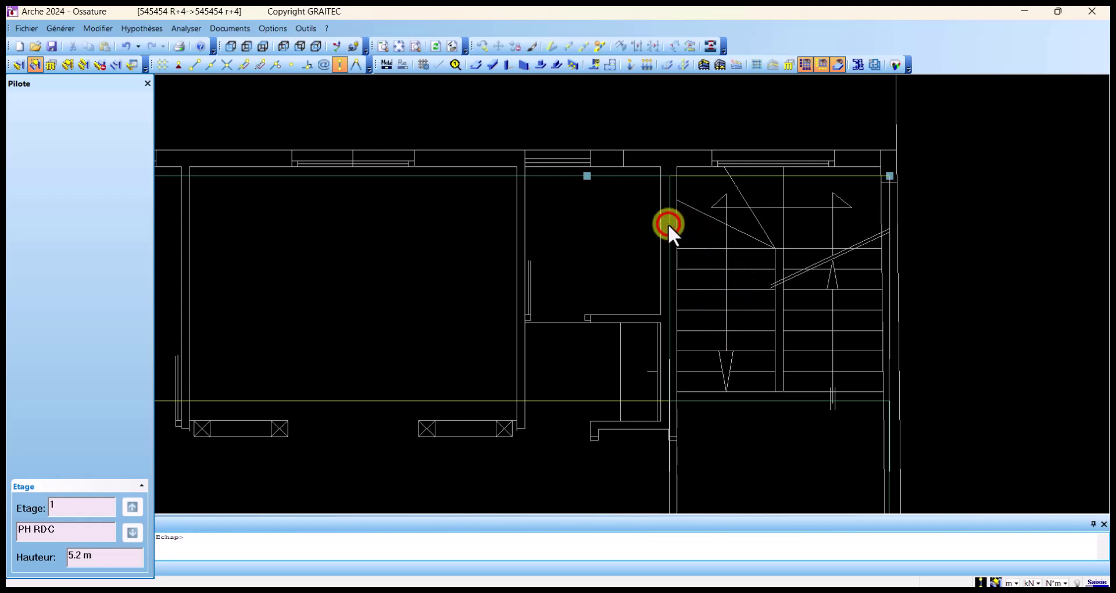
Step: Delete the two vertical help lines running along the left and right sides of the staircase
left_click(18, 64)
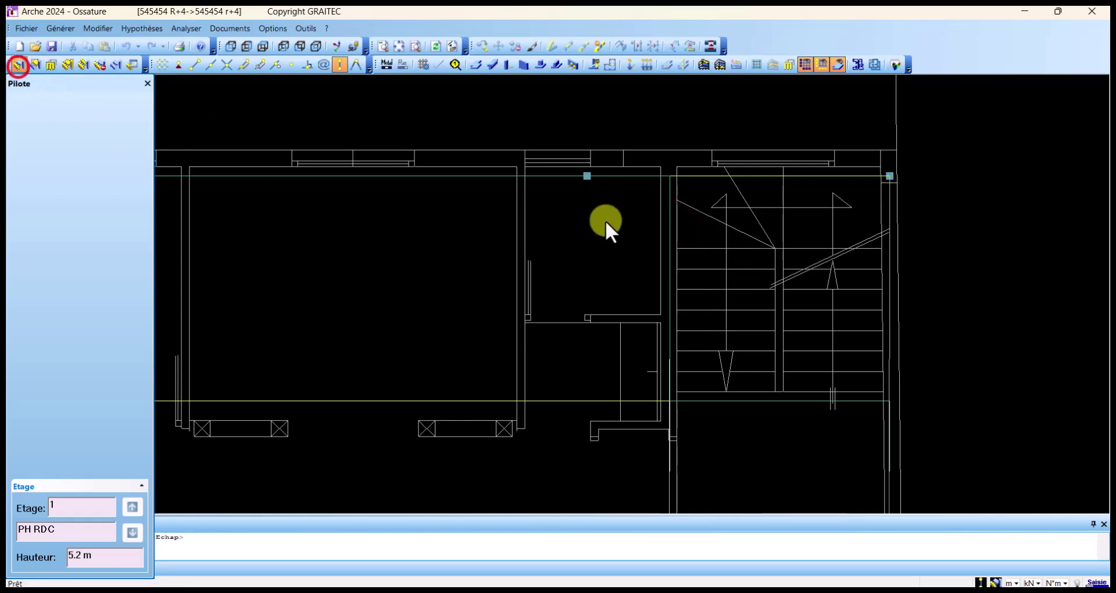
left_click(668, 236)
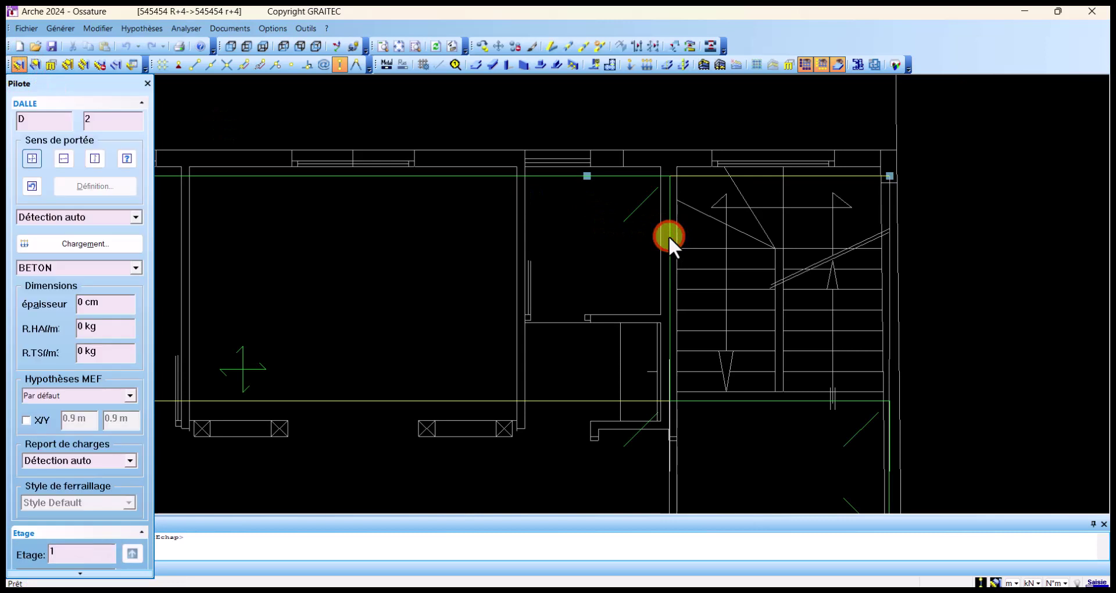
left_click(668, 235)
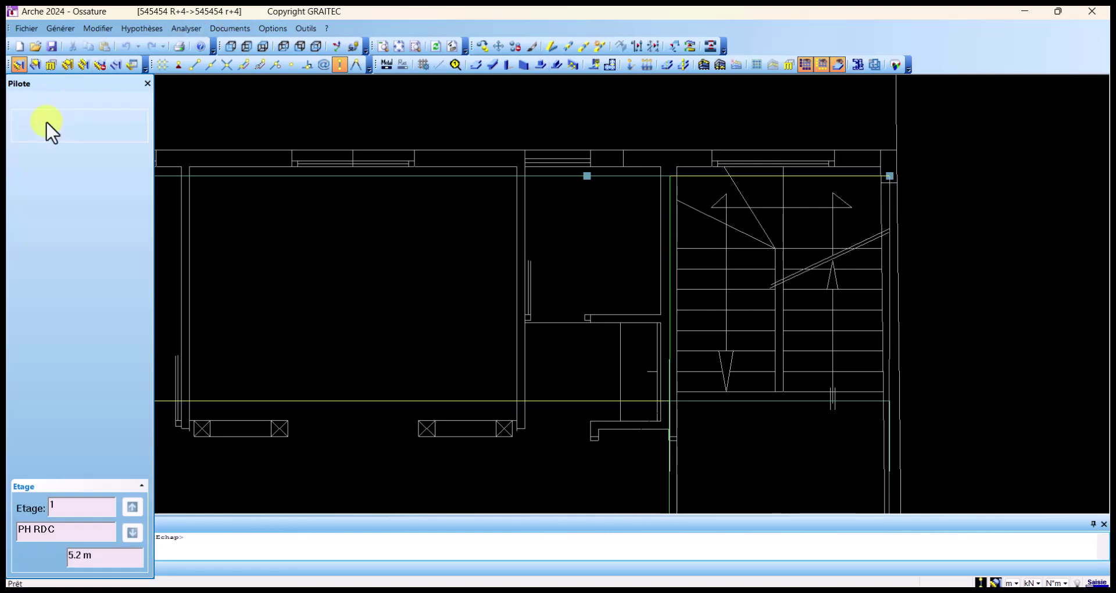
key("Delete")
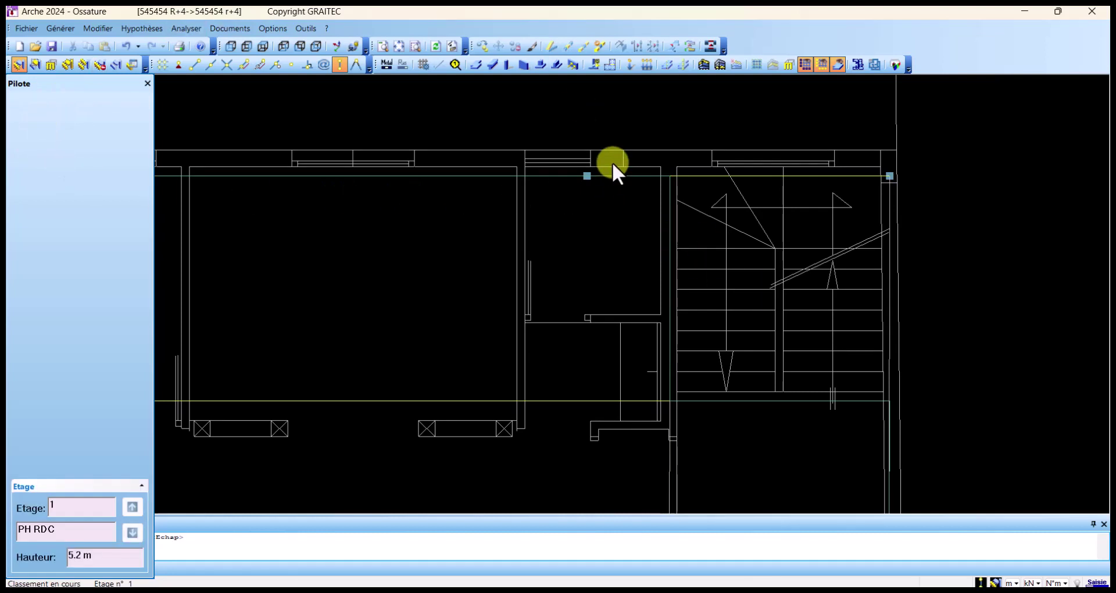
left_click(888, 212)
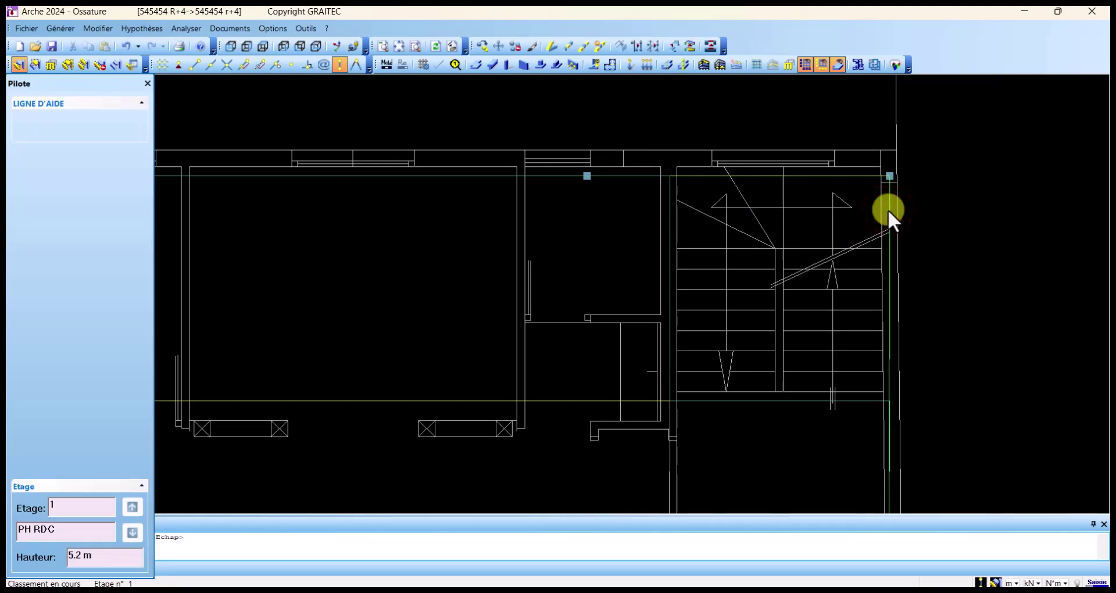
key("Delete")
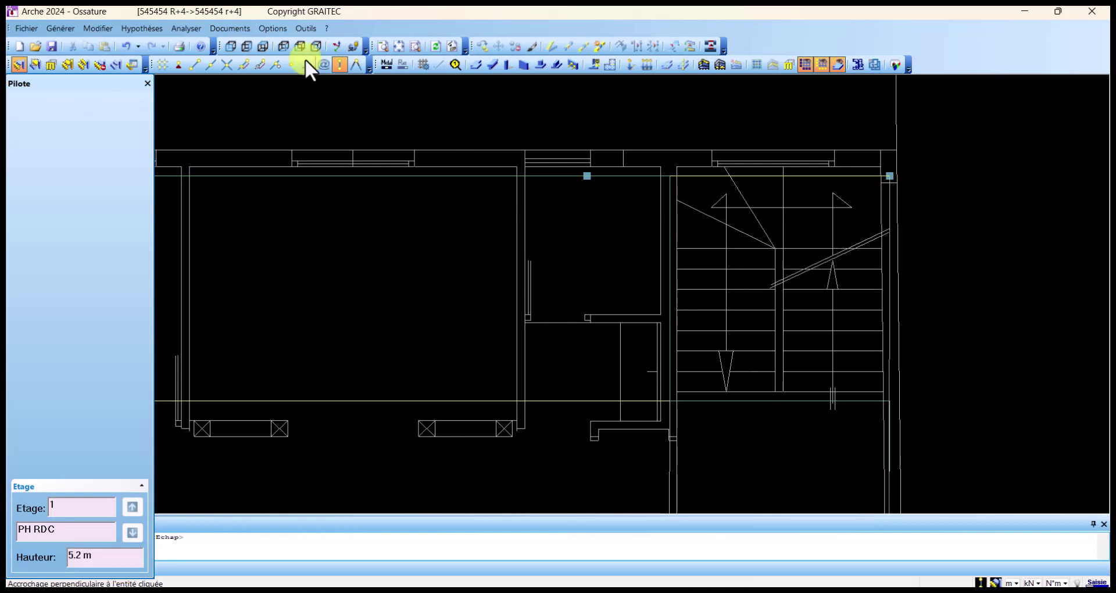
left_click(273, 27)
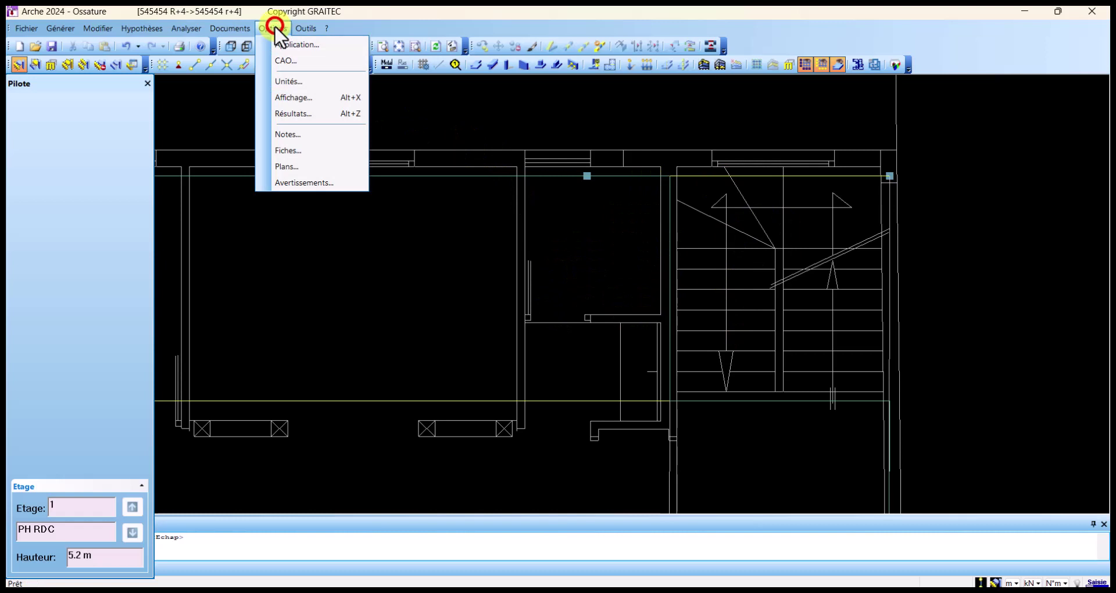
left_click(288, 99)
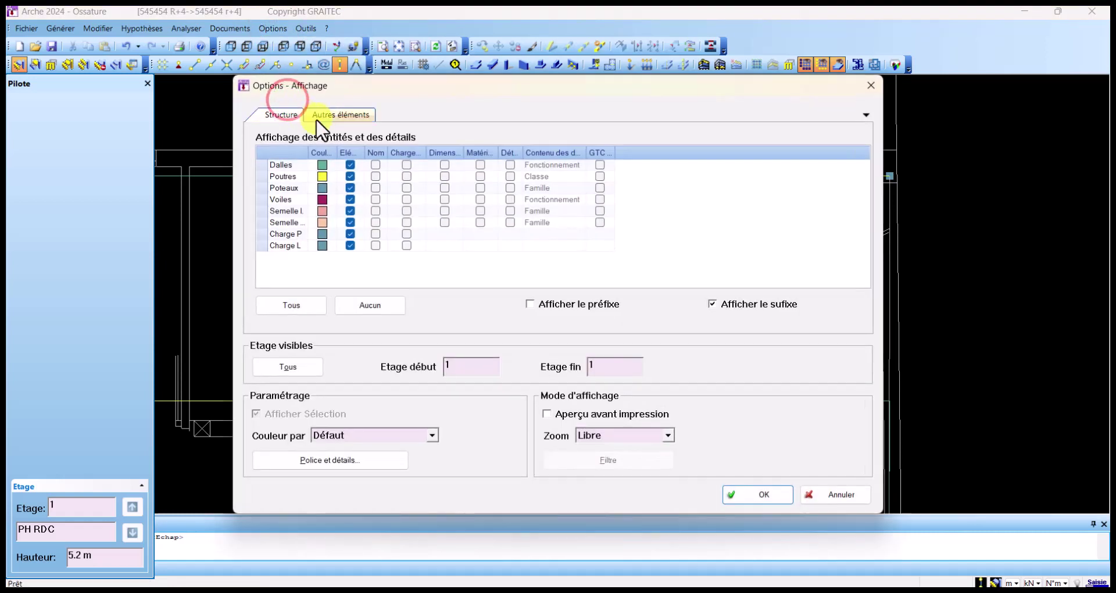
left_click(871, 84)
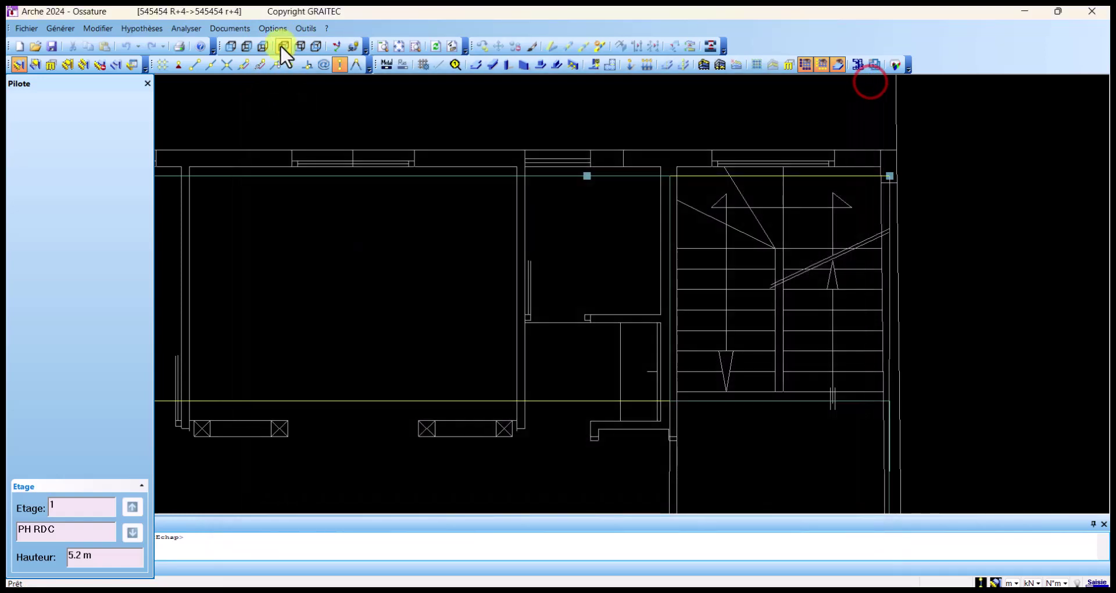
left_click(273, 29)
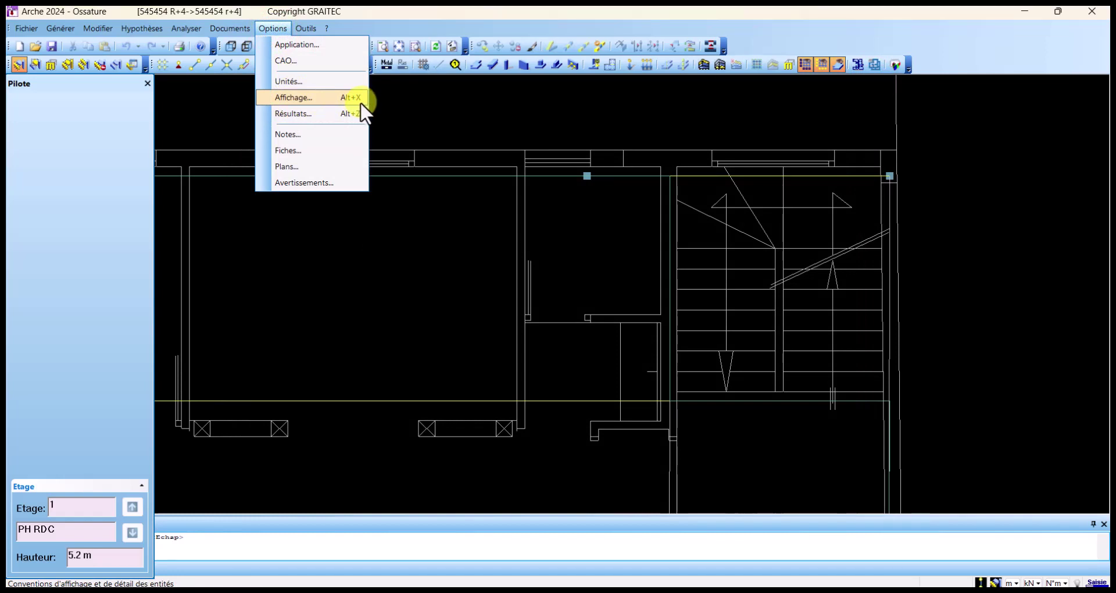
left_click(413, 111)
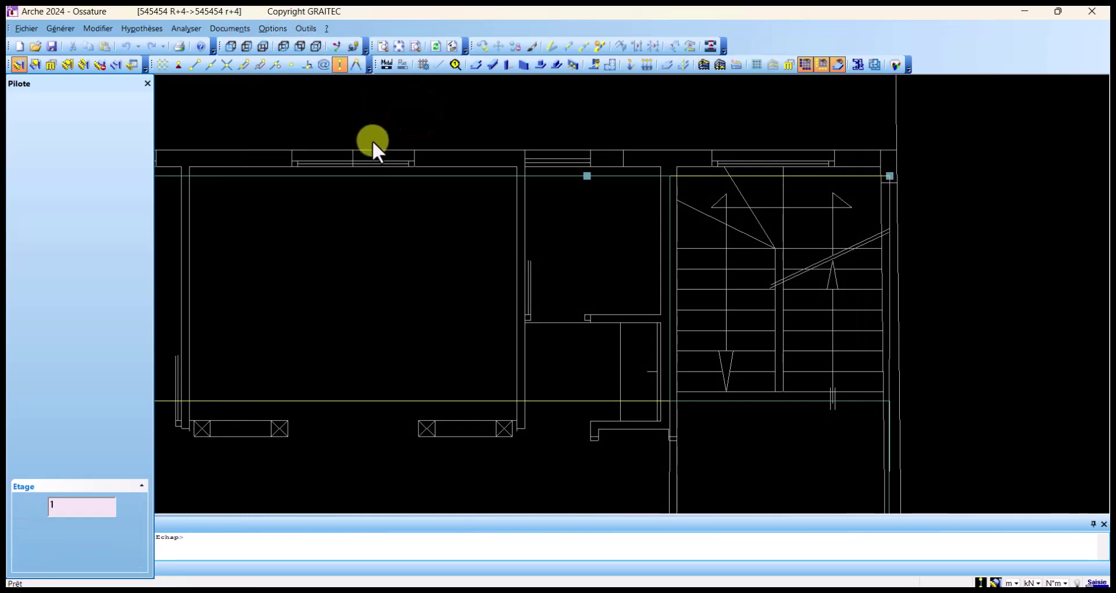
Step: Hide the imported plan's line work by turning off the Lignes elements in the display options and applying it
key("alt+x")
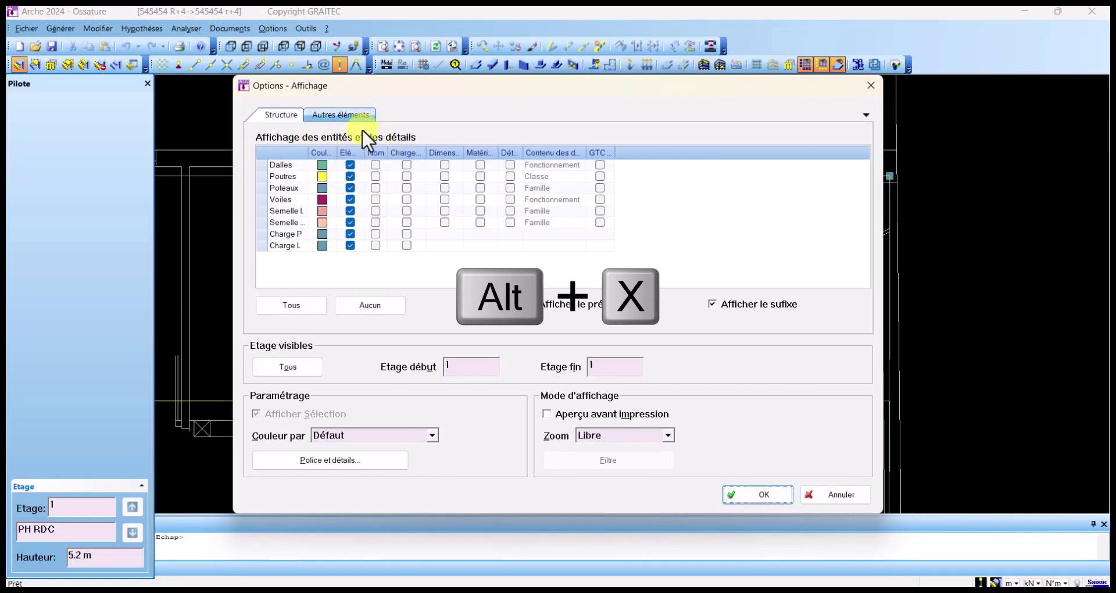
left_click(330, 114)
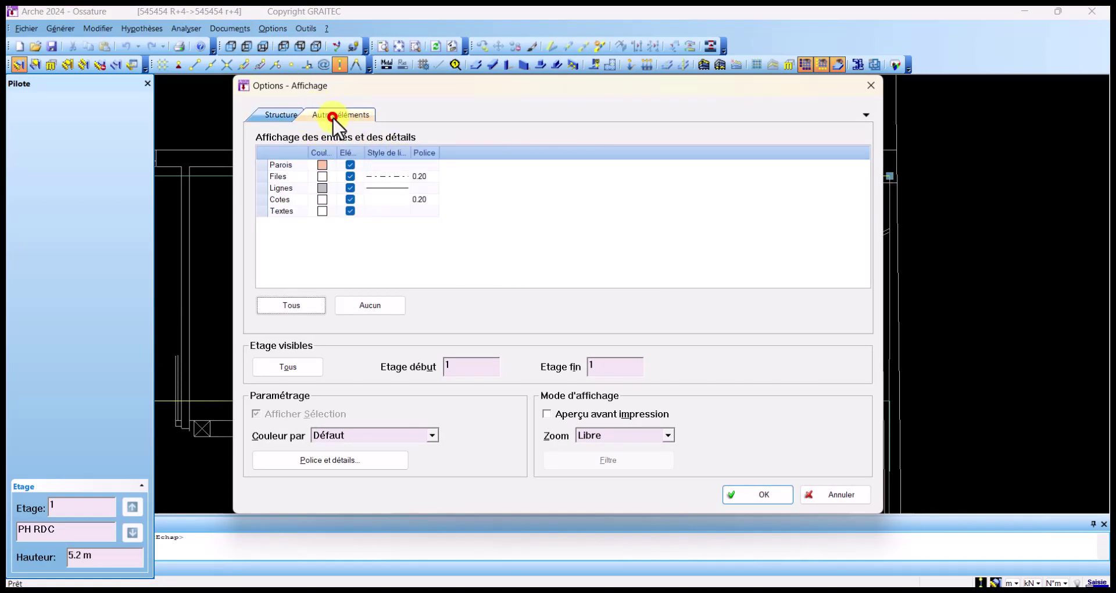
left_click(350, 189)
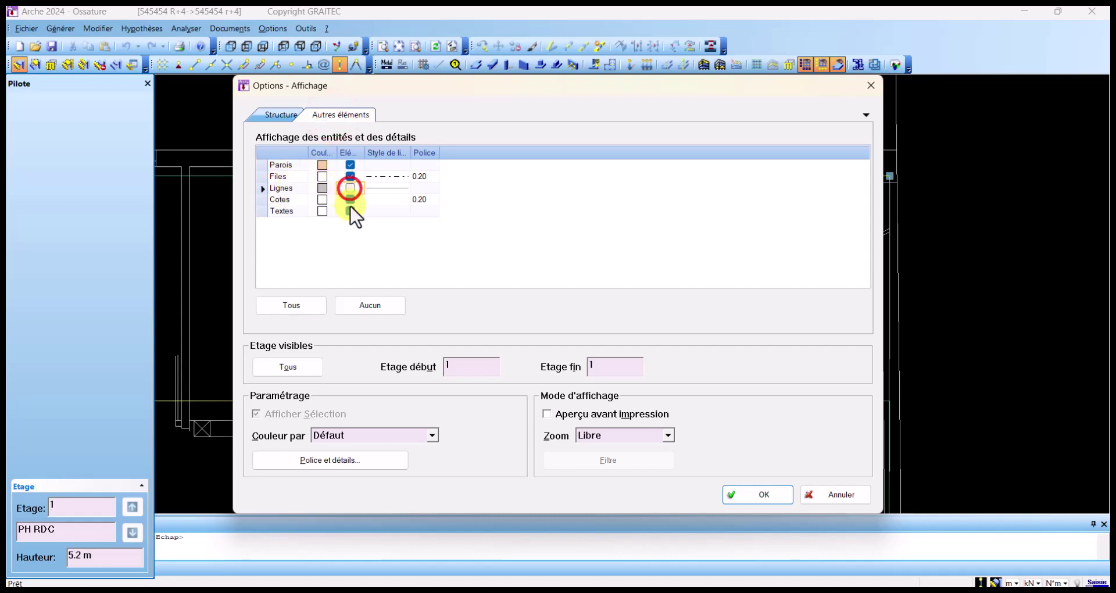
left_click(756, 495)
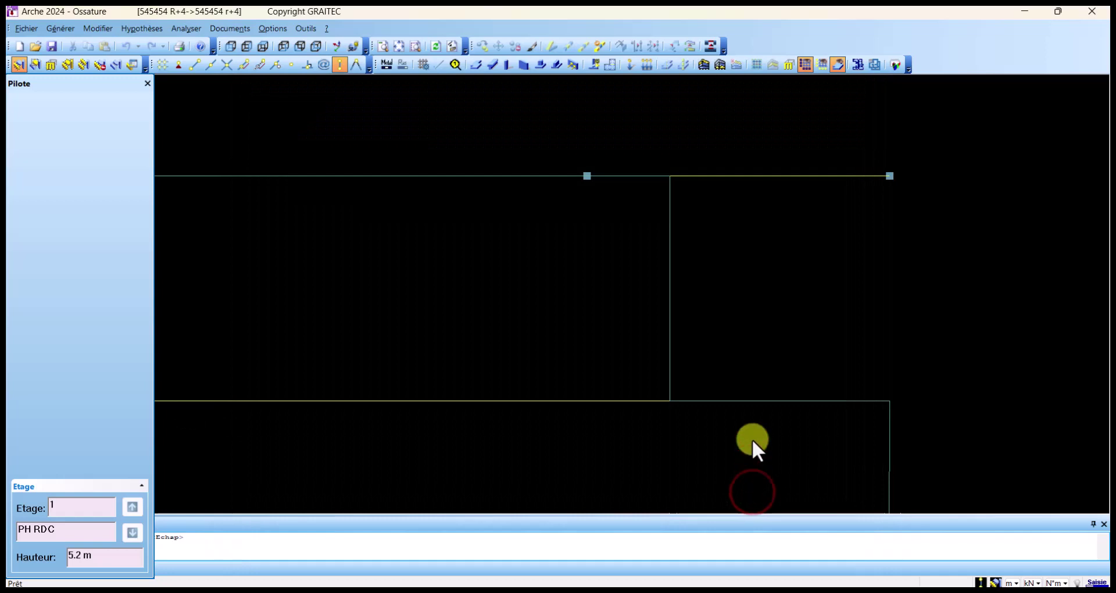
Step: Delete the long horizontal beam that runs from the left edge to the lower-left corner of the stair opening
scroll(773, 273, "down", 5)
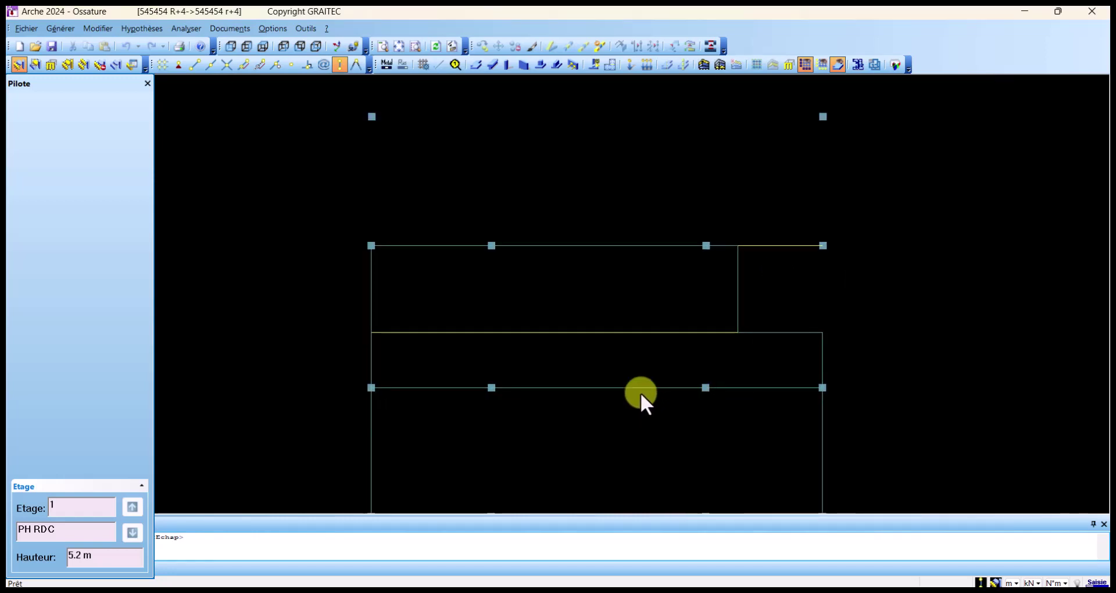
left_click(606, 329)
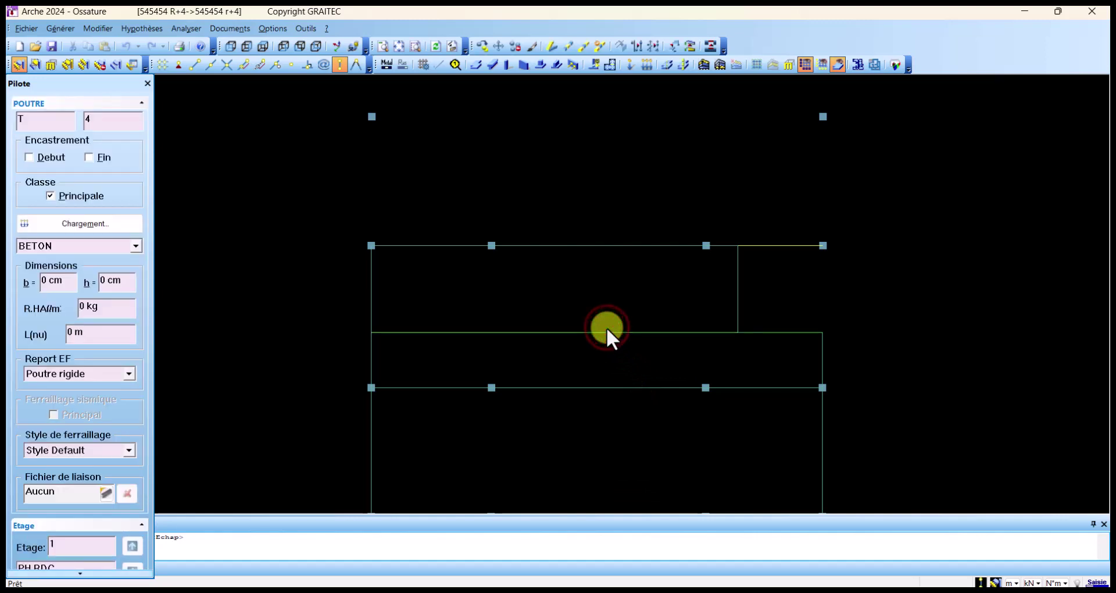
left_click(514, 46)
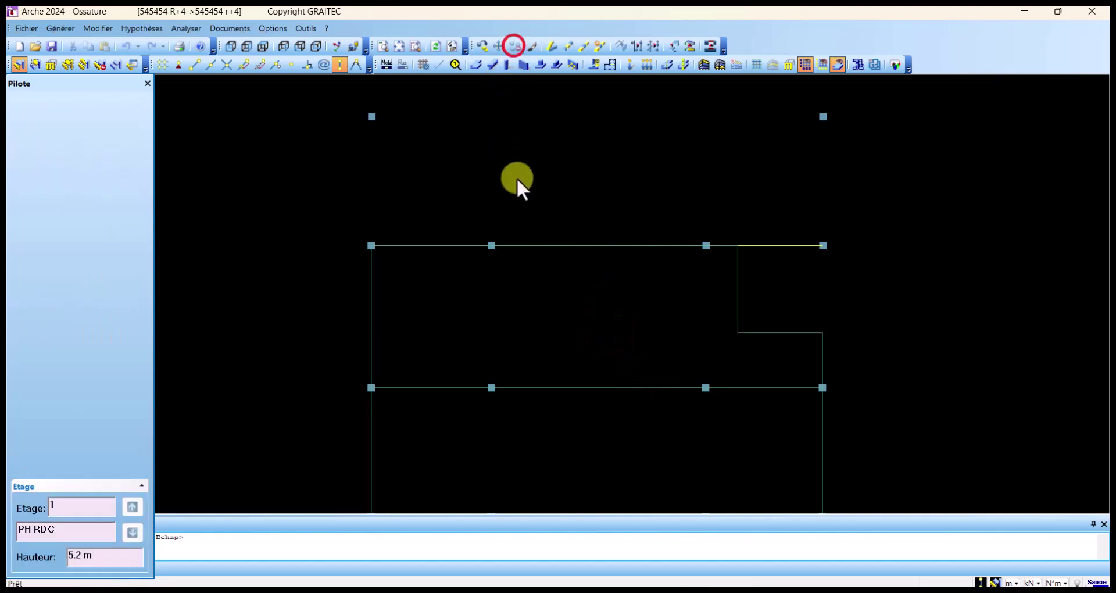
middle_click_drag(856, 366, 832, 250)
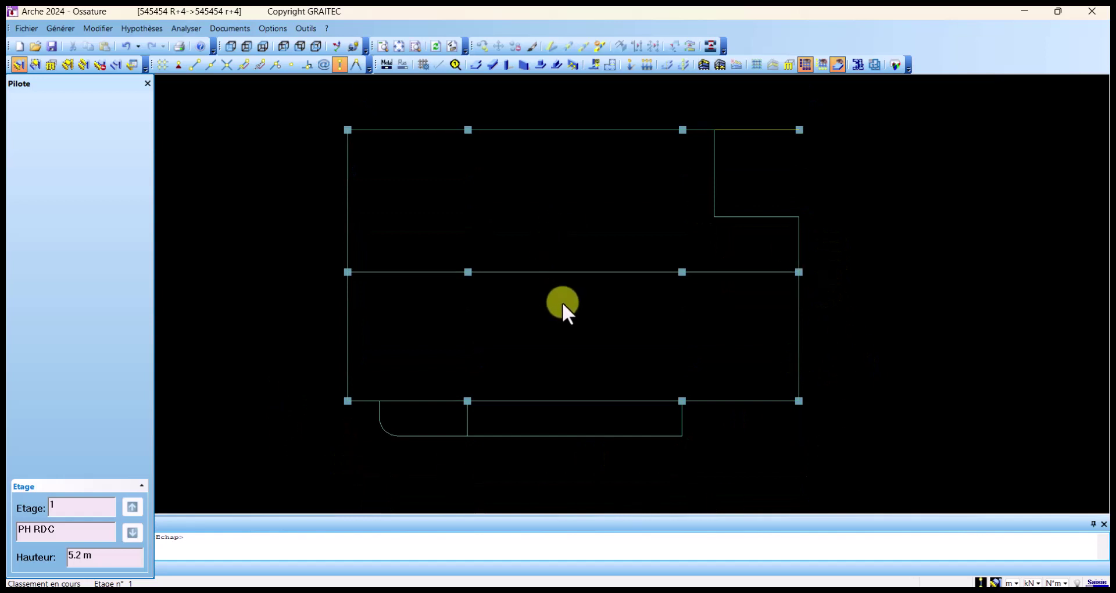
middle_click_drag(583, 304, 580, 403)
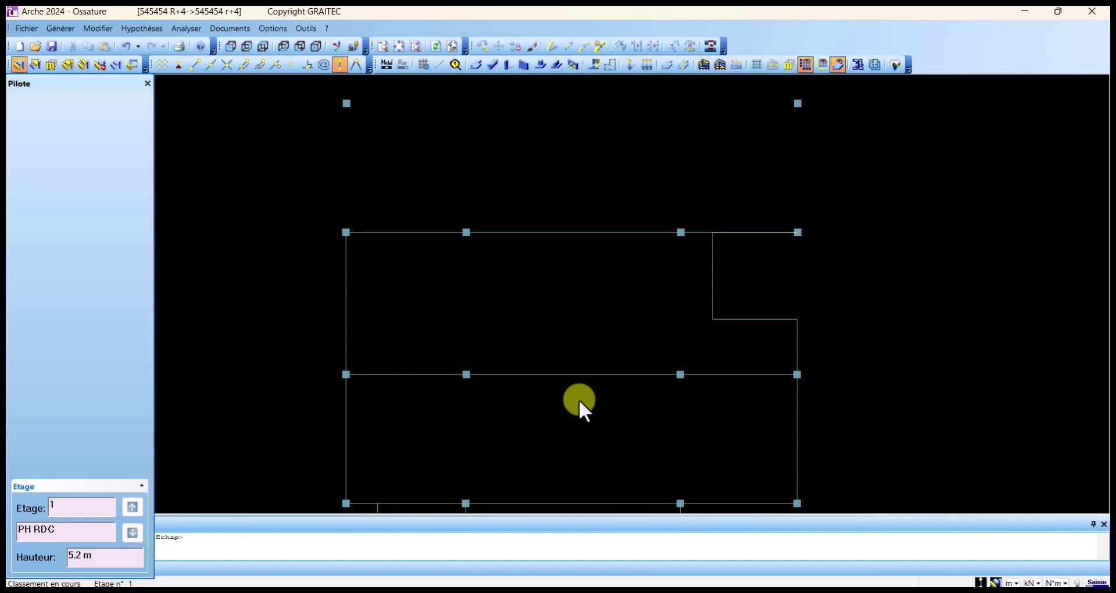
middle_click_drag(550, 383, 543, 291)
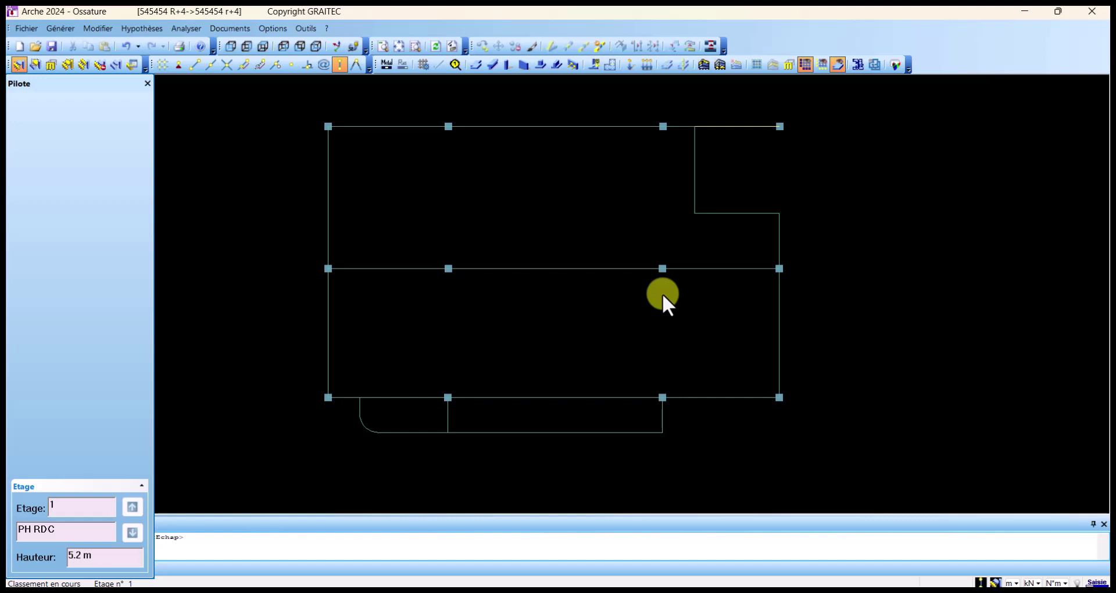
mouse_move(623, 289)
middle_mouse_down()
mouse_move(633, 350)
mouse_move(630, 299)
middle_mouse_up()
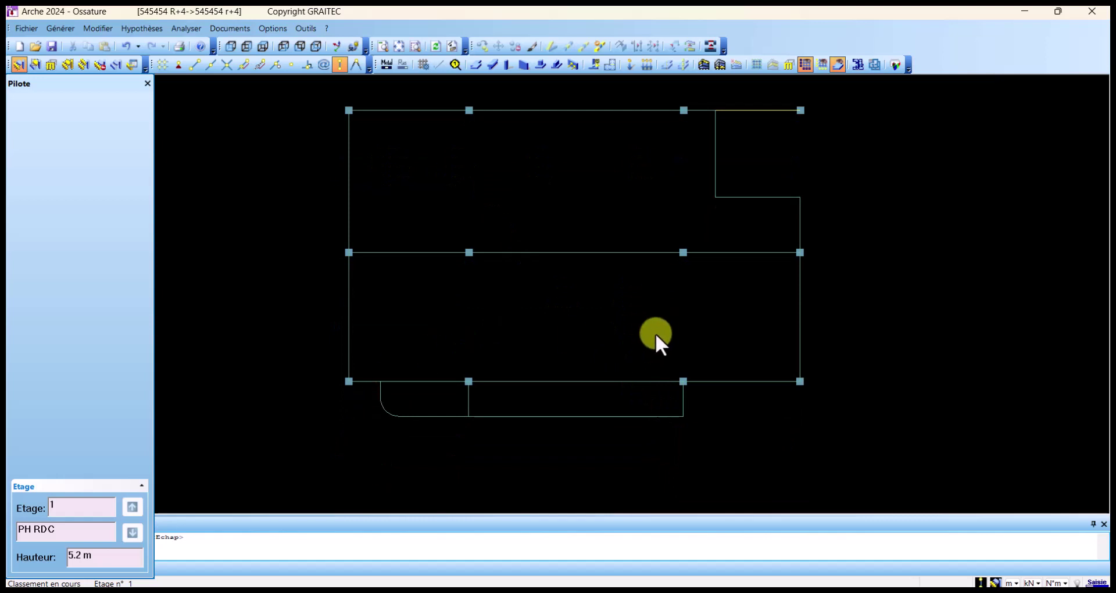
Step: Give the upper slab beside the stair opening a one-way vertical span direction and the type Plancher Courant
left_click(344, 211)
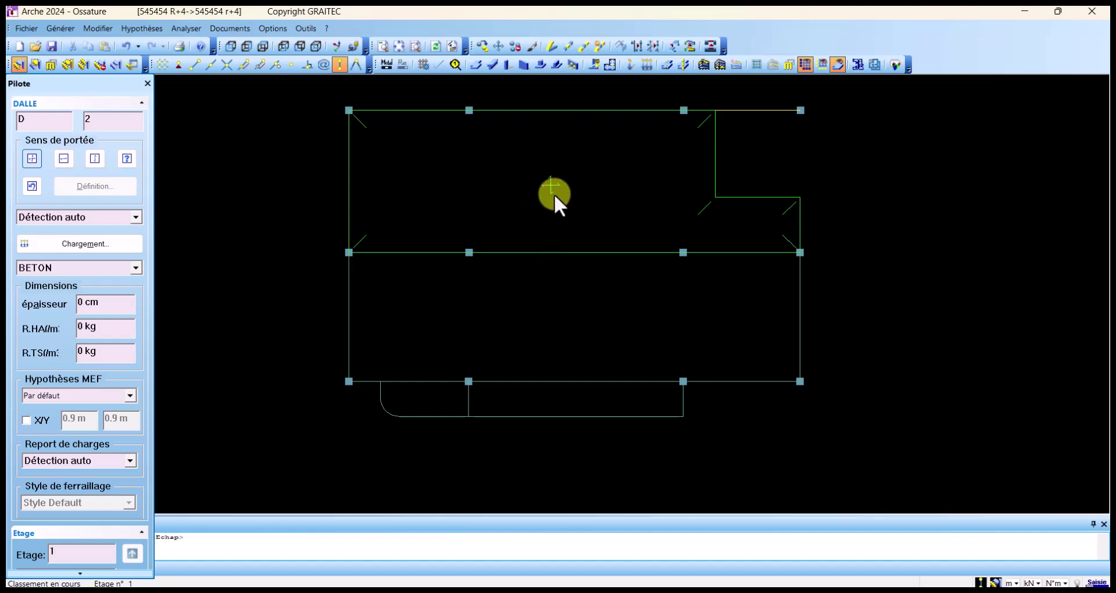
left_click(95, 159)
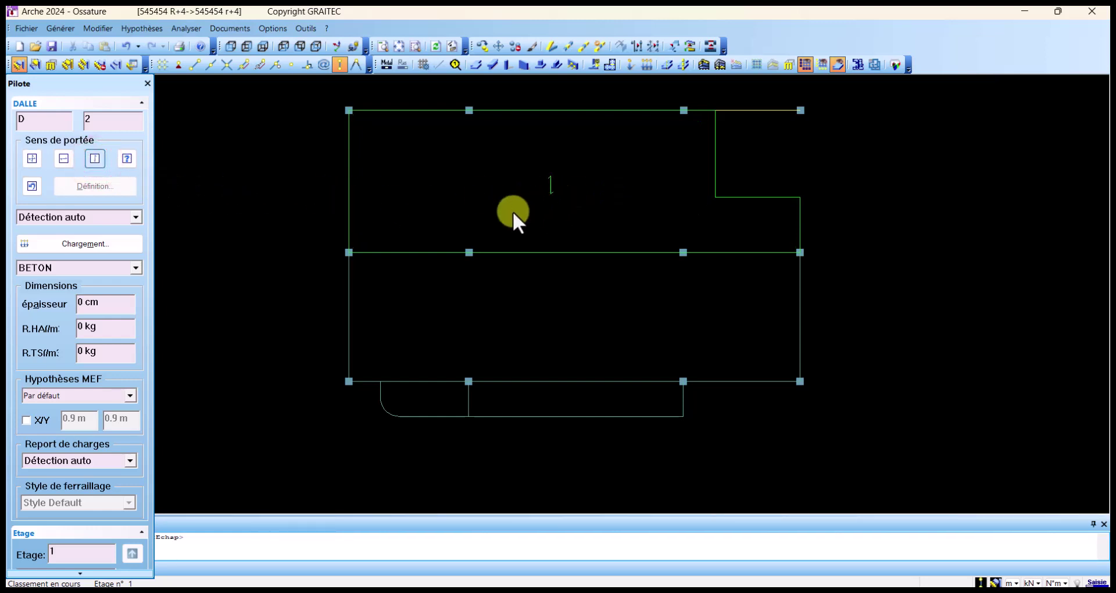
left_click(134, 217)
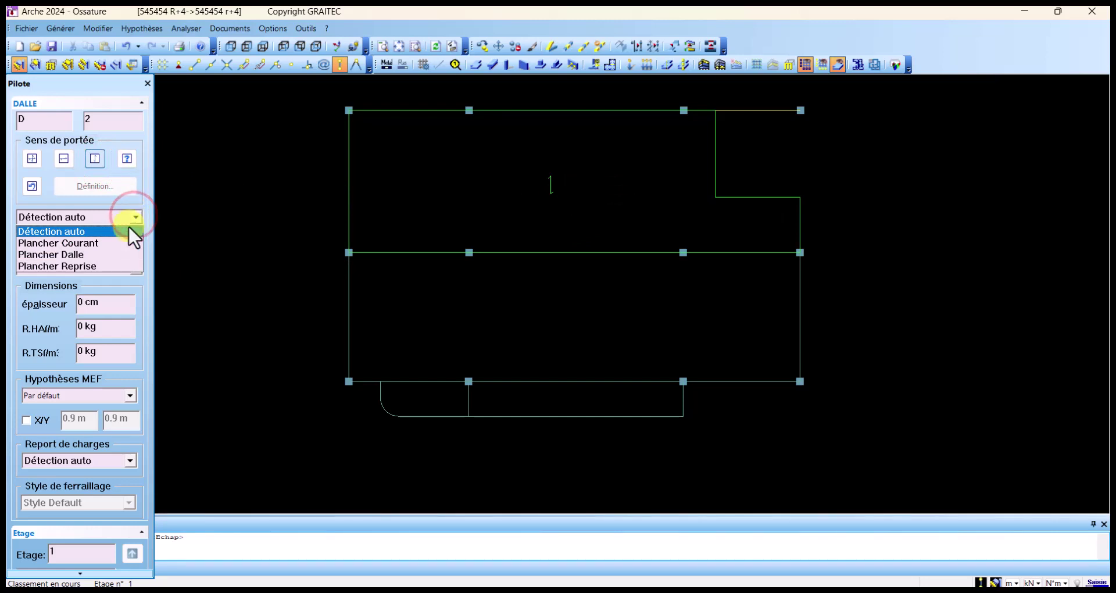
left_click(107, 243)
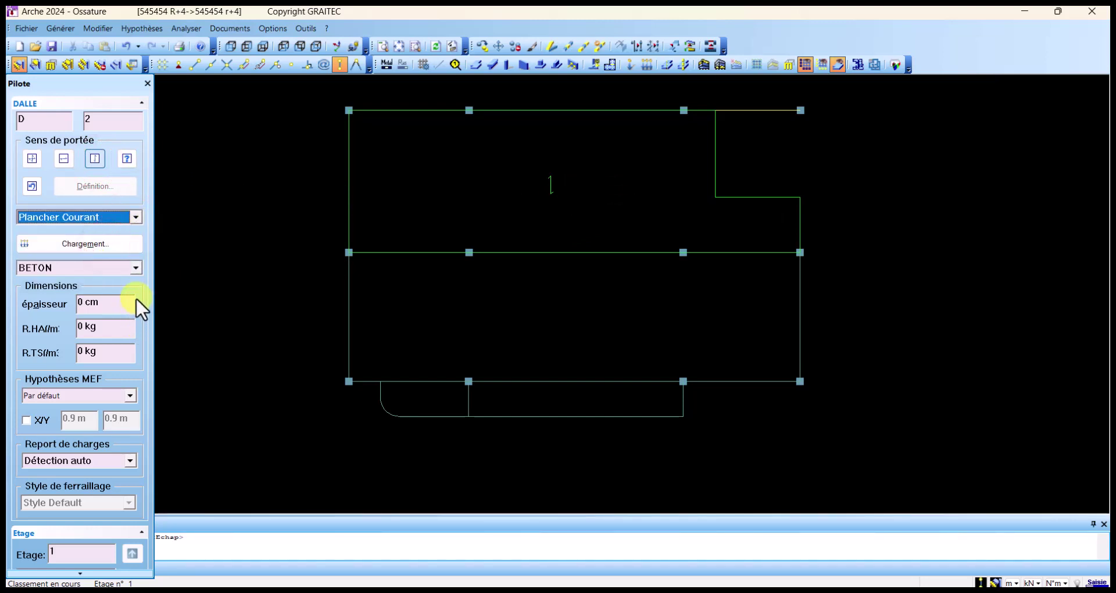
Step: Set the upper slab's material to Hourdis16 and its thickness to 21 cm
left_click(134, 263)
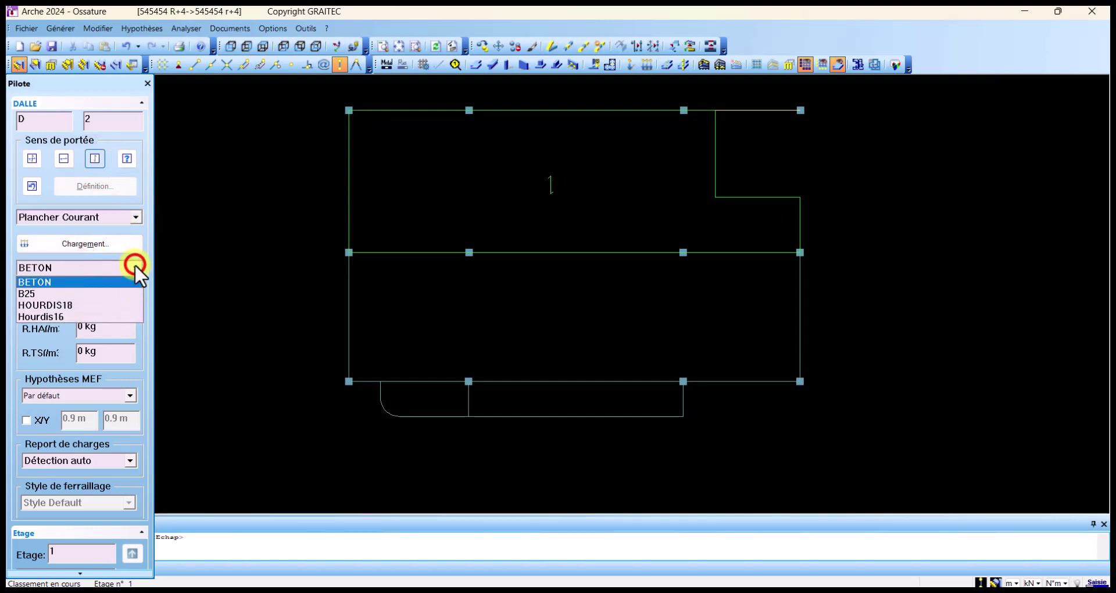
left_click(61, 316)
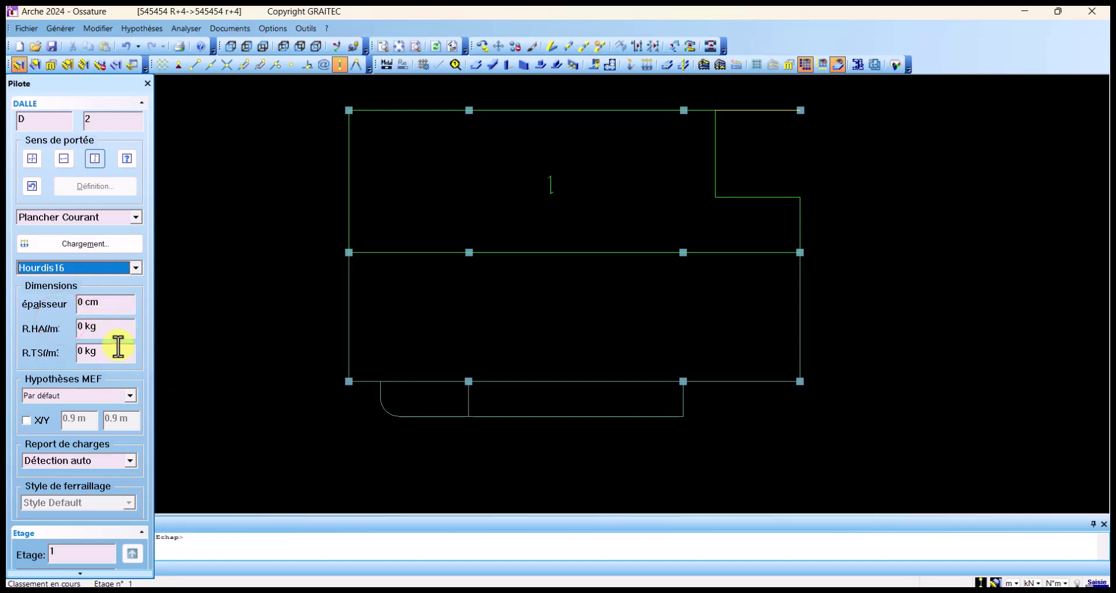
left_click(110, 304)
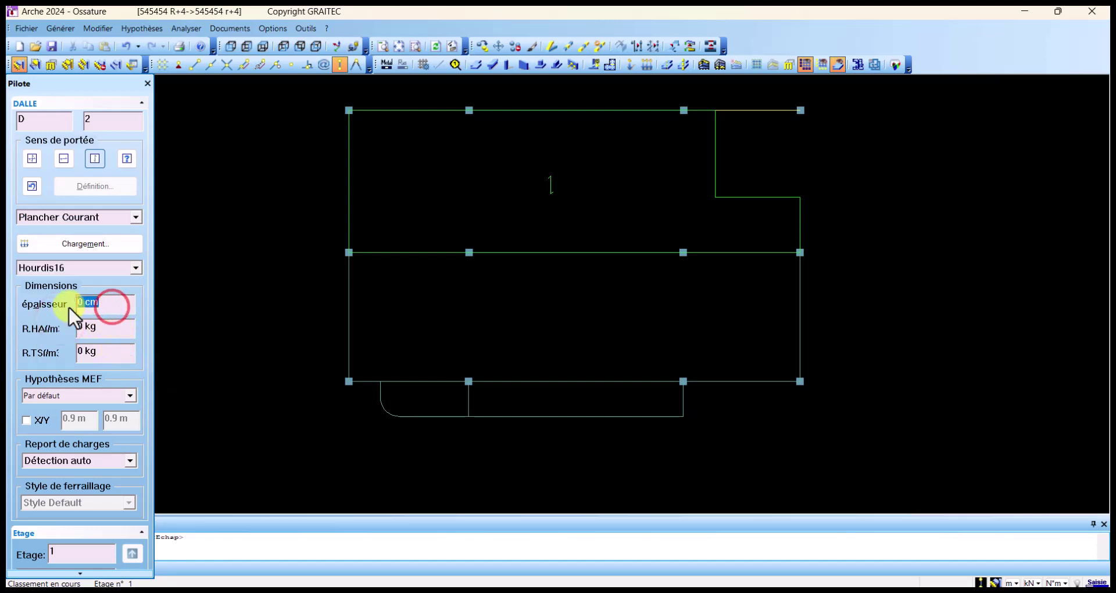
type("21")
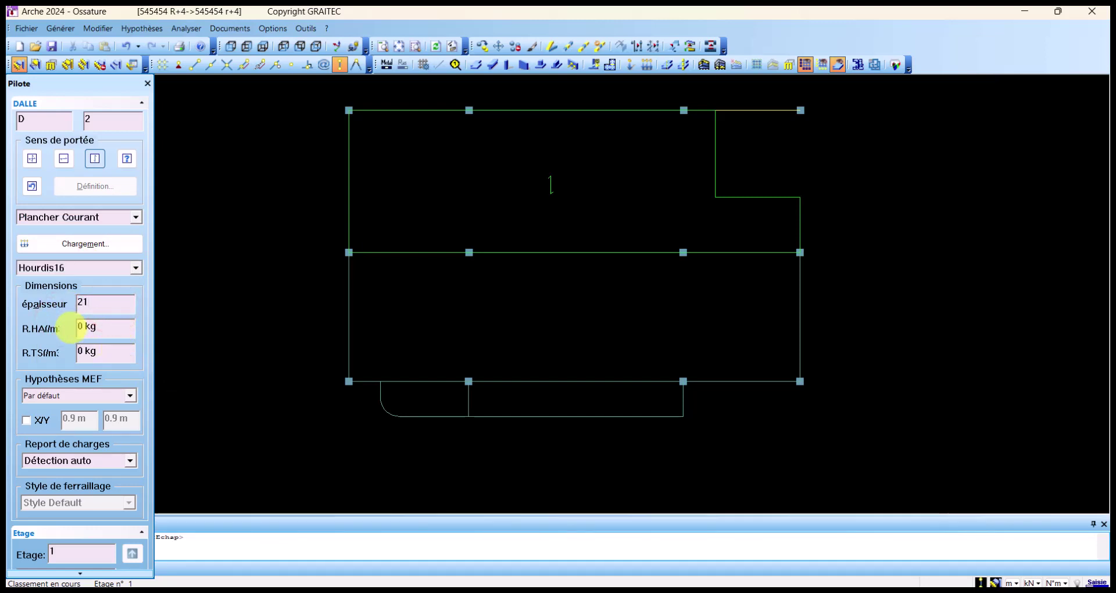
Step: Set the upper slab's MEF hypothesis to Non modélisées and its load transfer to Lignes de rupture
left_click(131, 397)
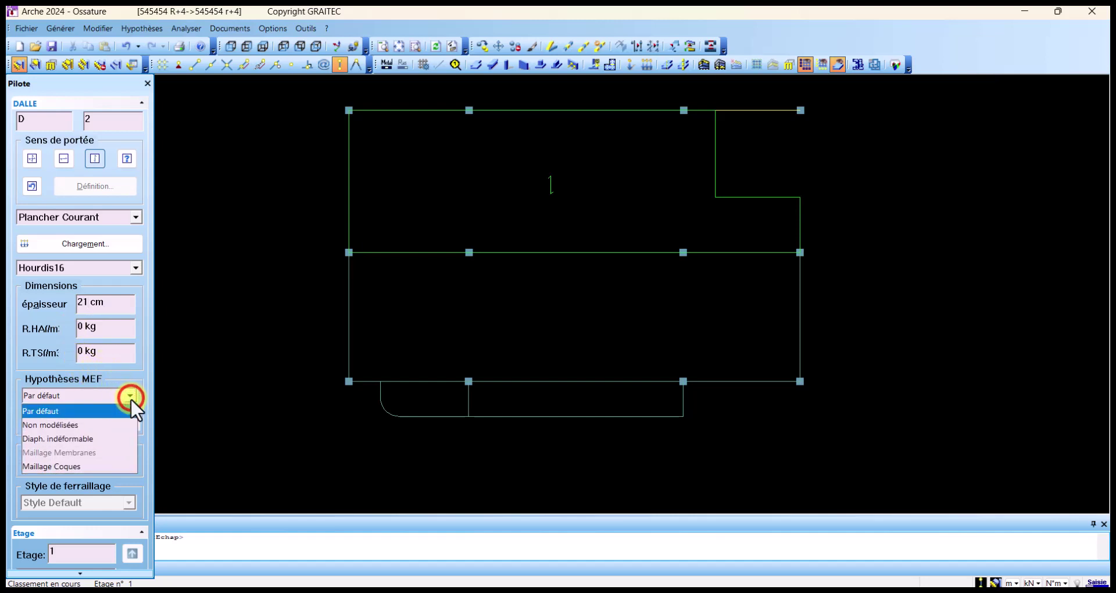
left_click(85, 420)
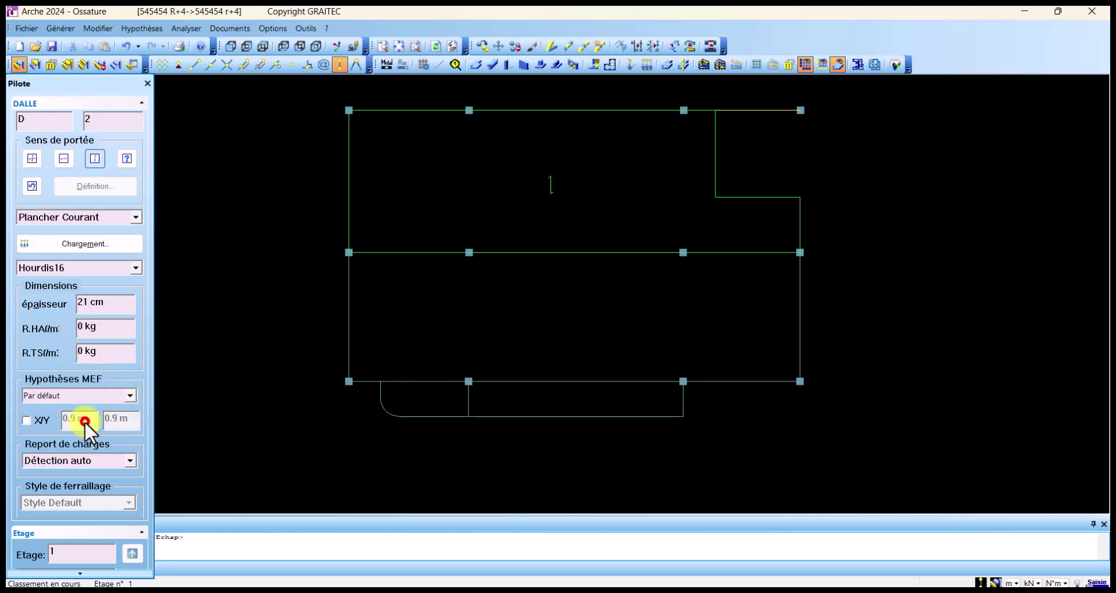
left_click(131, 461)
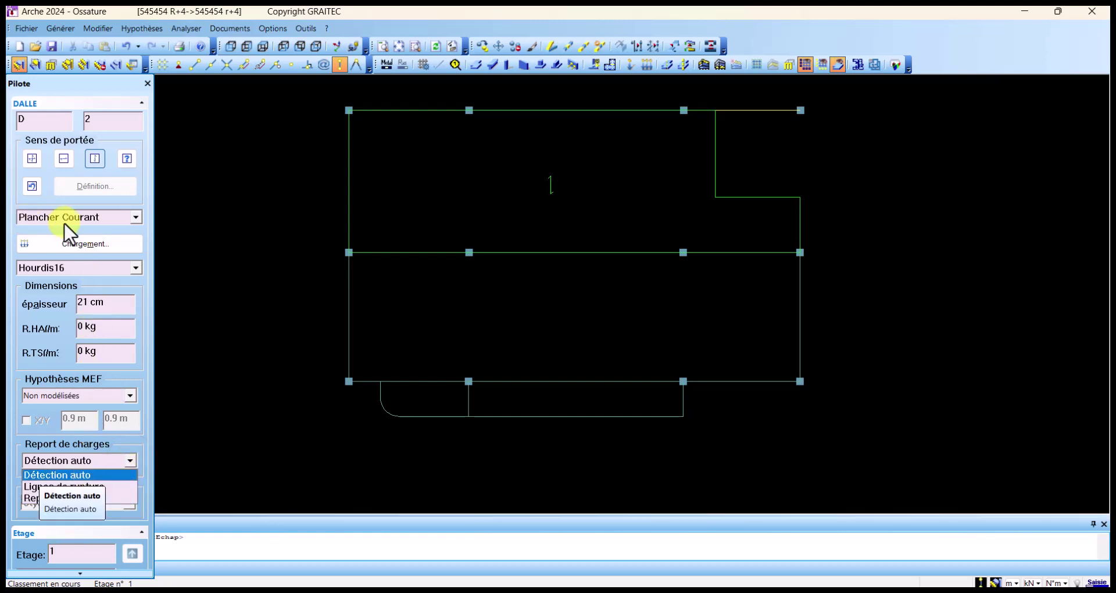
left_click(153, 31)
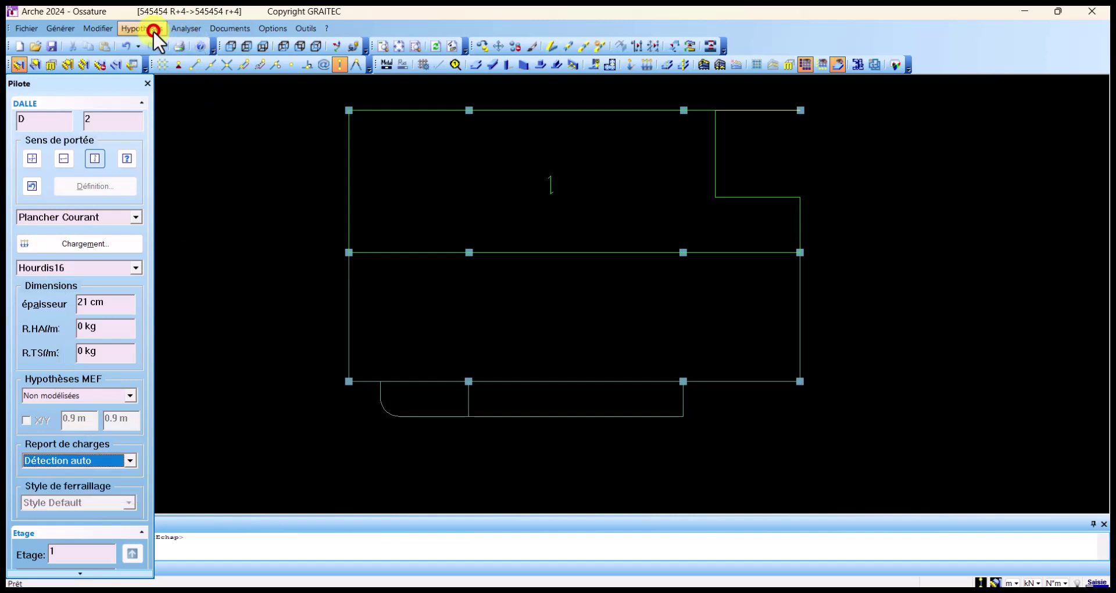
left_click(152, 30)
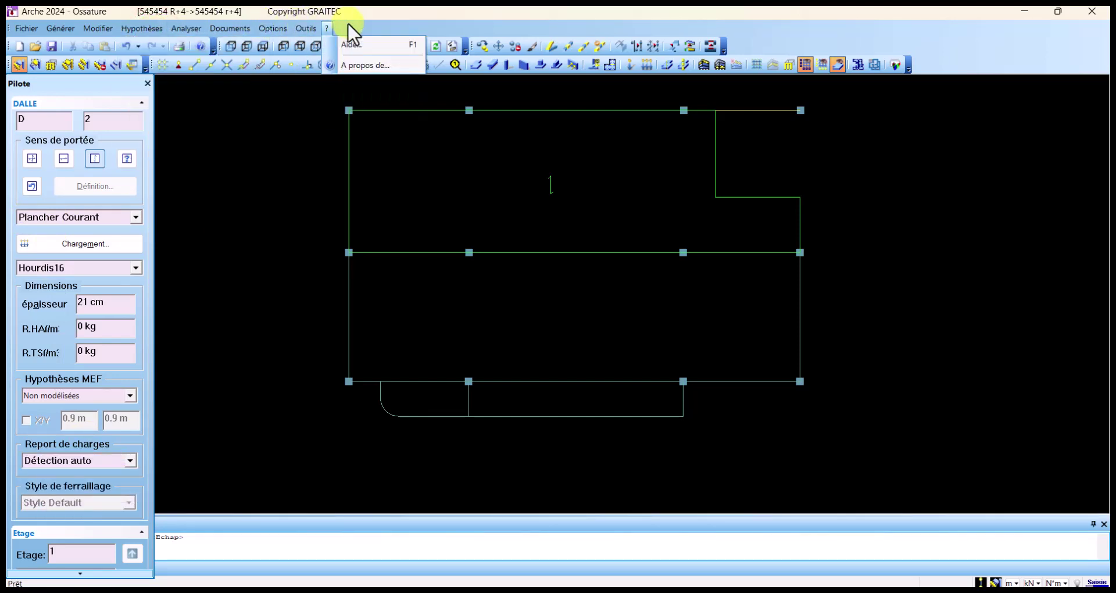
left_click(139, 28)
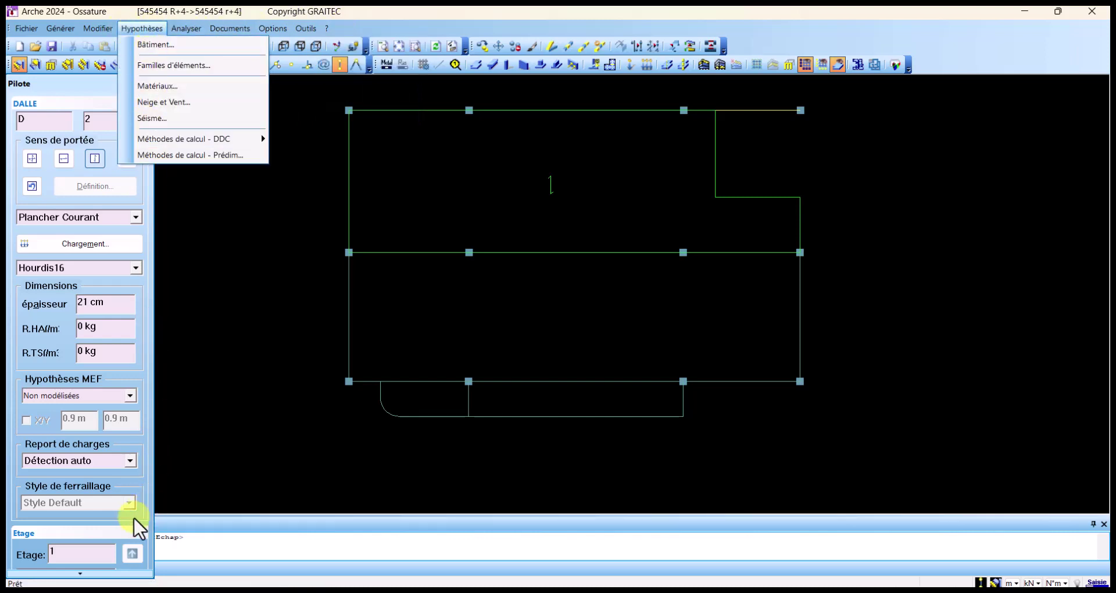
left_click(130, 459)
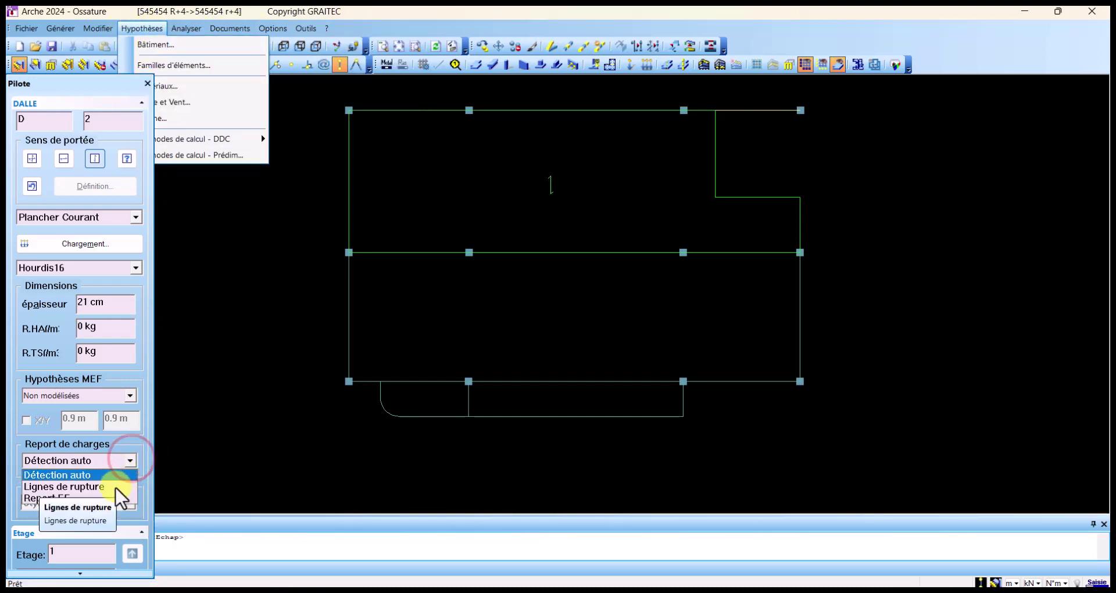
left_click(97, 491)
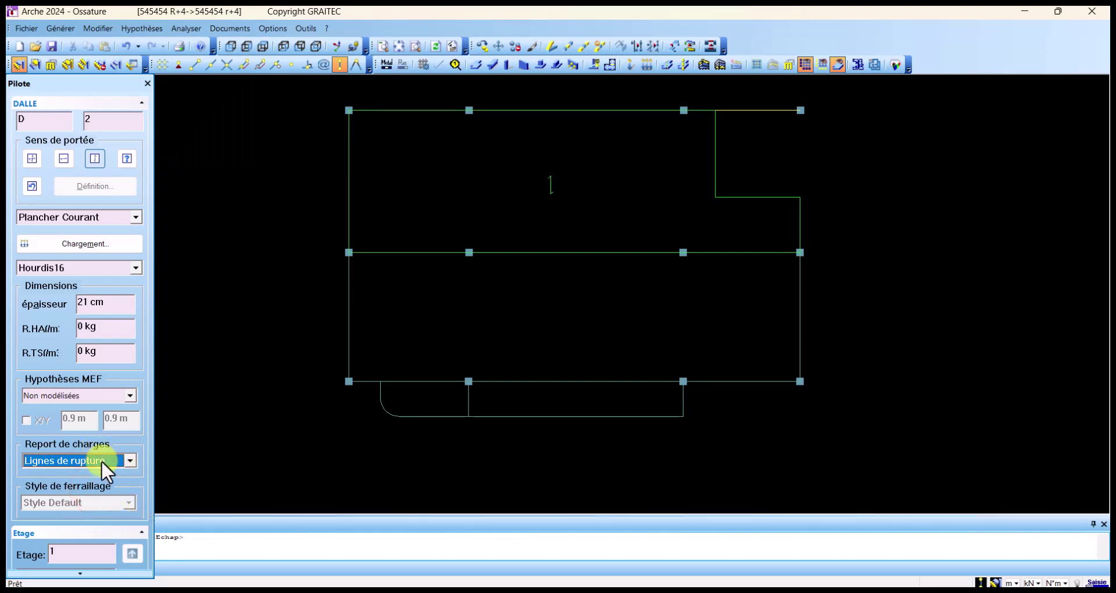
scroll(102, 465, "down", 1)
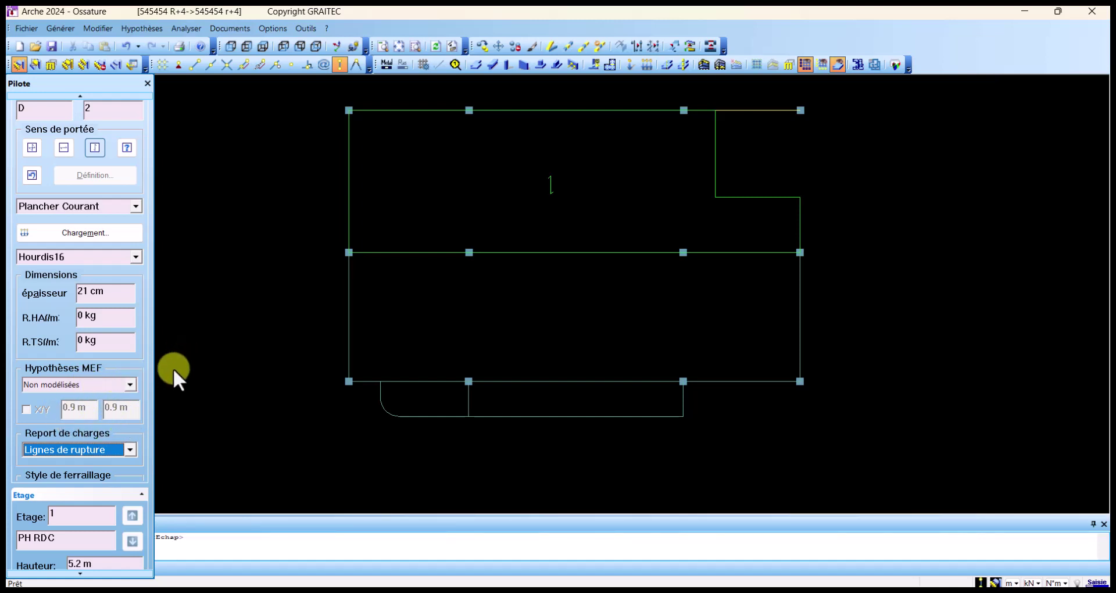
Step: Set the large lower slab's type to Plancher Courant and its thickness to 21 cm
left_click(348, 338)
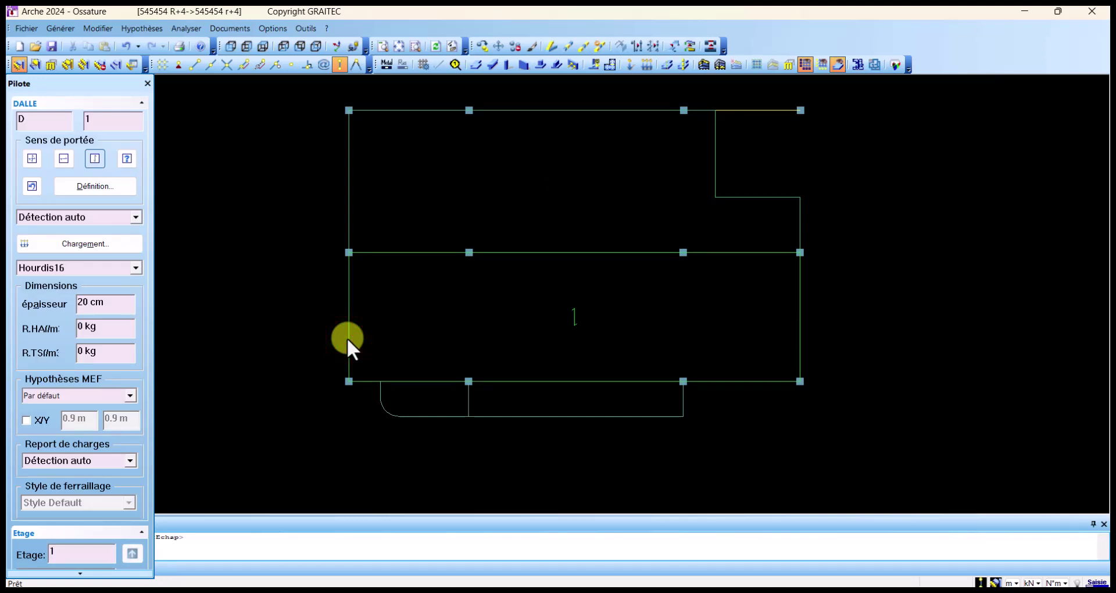
left_click(138, 216)
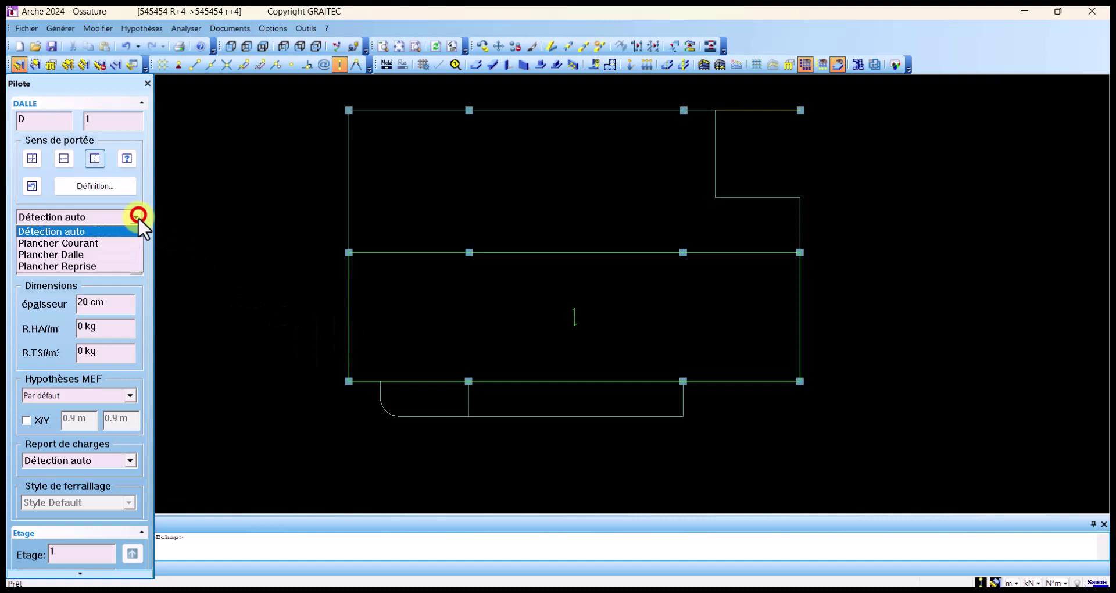
left_click(116, 241)
left_click(108, 308)
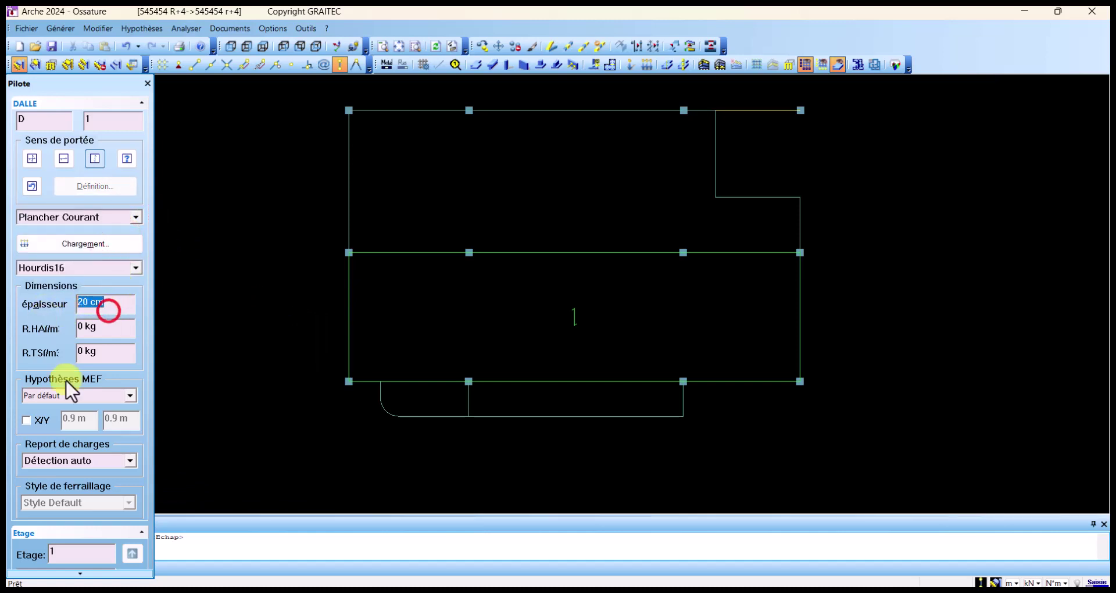
type("21")
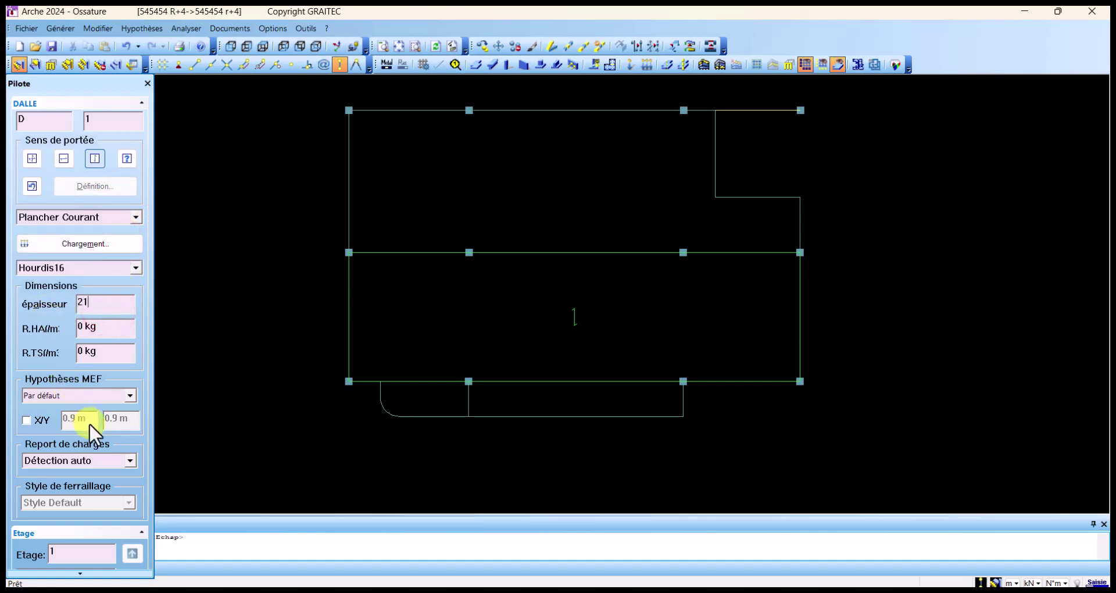
Step: Set the large lower slab's MEF hypothesis to Non modélisées and its load transfer to Lignes de rupture
left_click(130, 395)
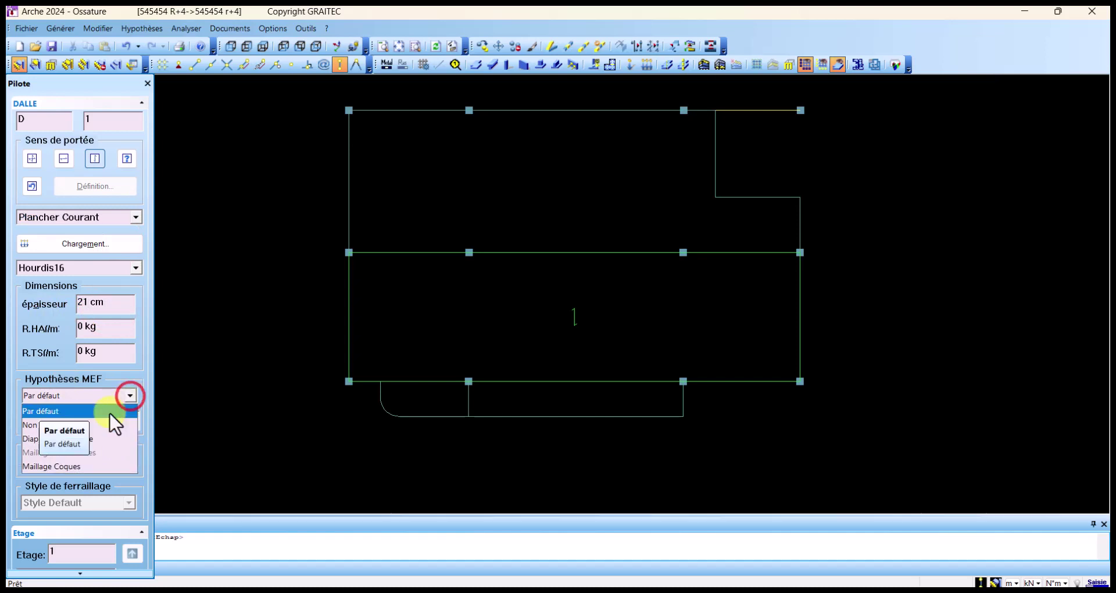
left_click(97, 422)
left_click(128, 460)
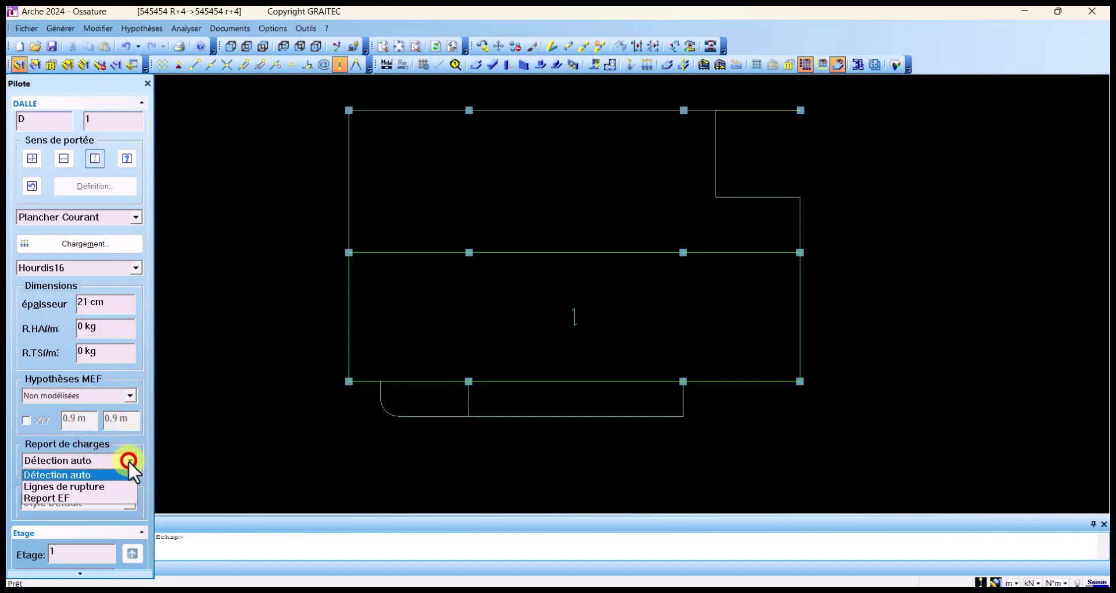
left_click(104, 482)
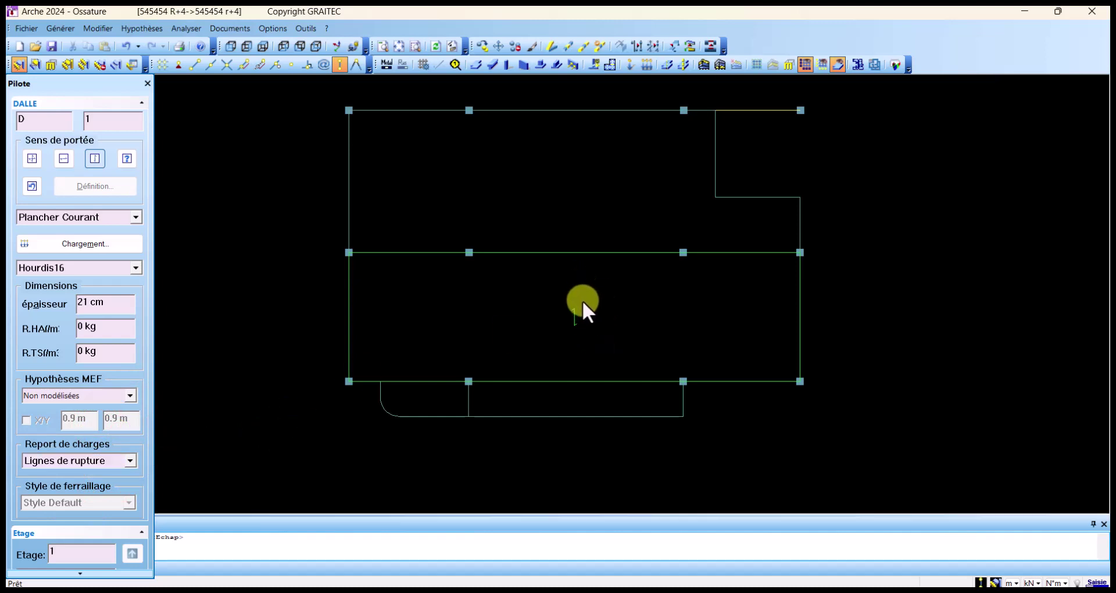
Step: Give the rectangular balcony slab below the middle bay the type Plancher Courant and a one-way vertical span direction
left_click(586, 395)
left_click(590, 416)
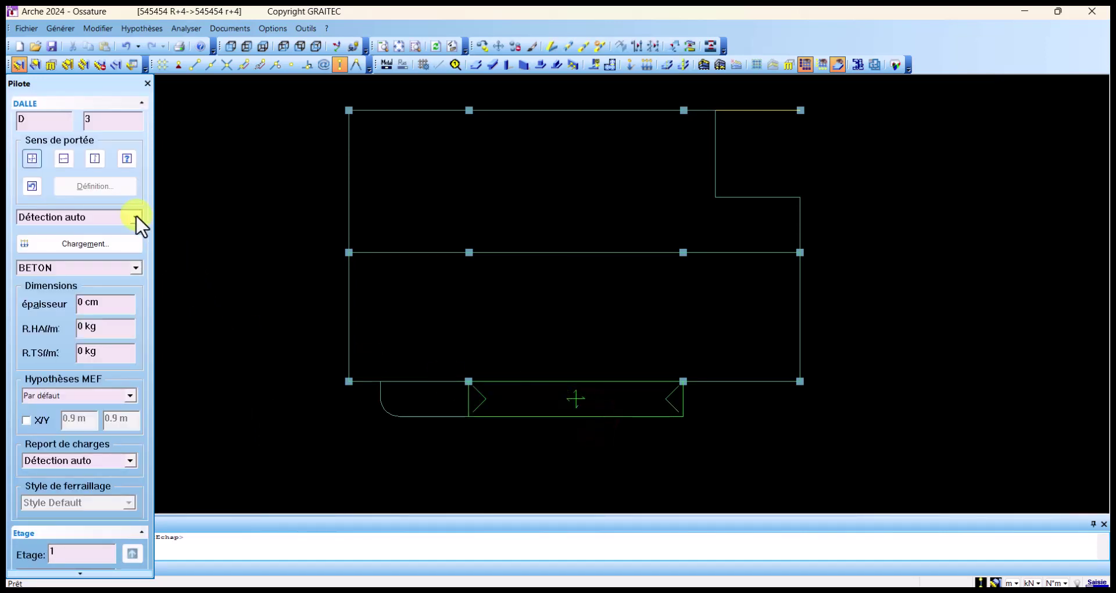
left_click(137, 216)
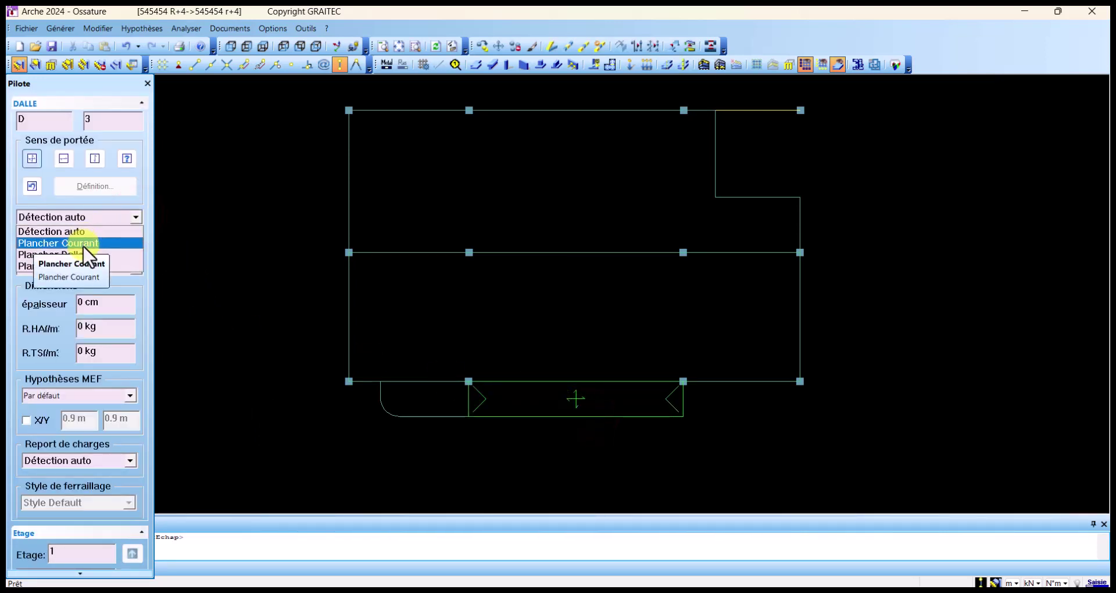
left_click(84, 243)
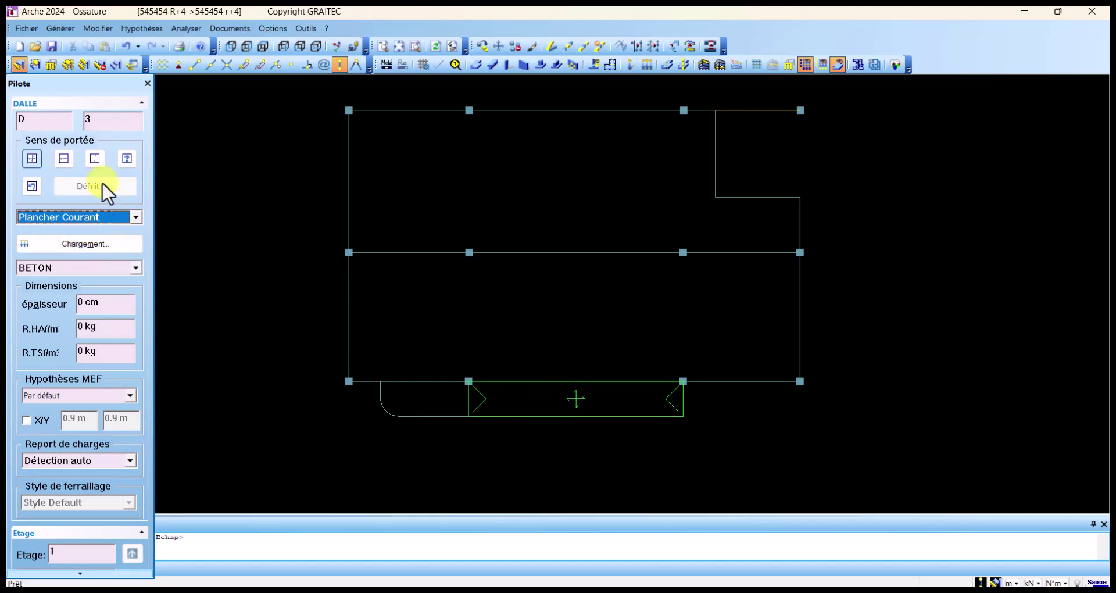
left_click(94, 161)
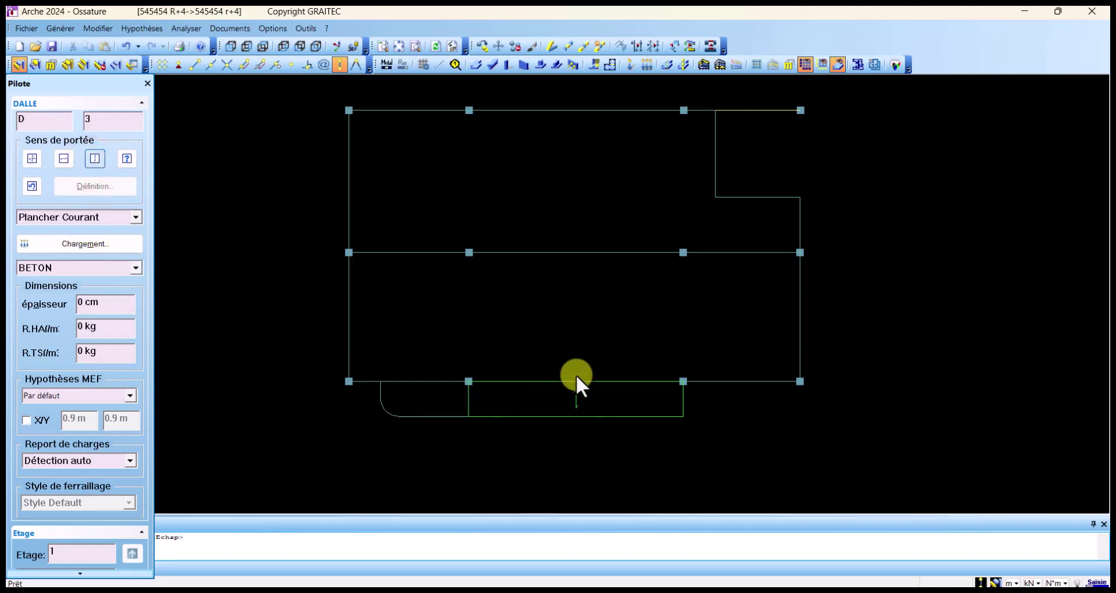
Step: Set the material of the rectangular balcony slab to B25
scroll(592, 399, "up", 3)
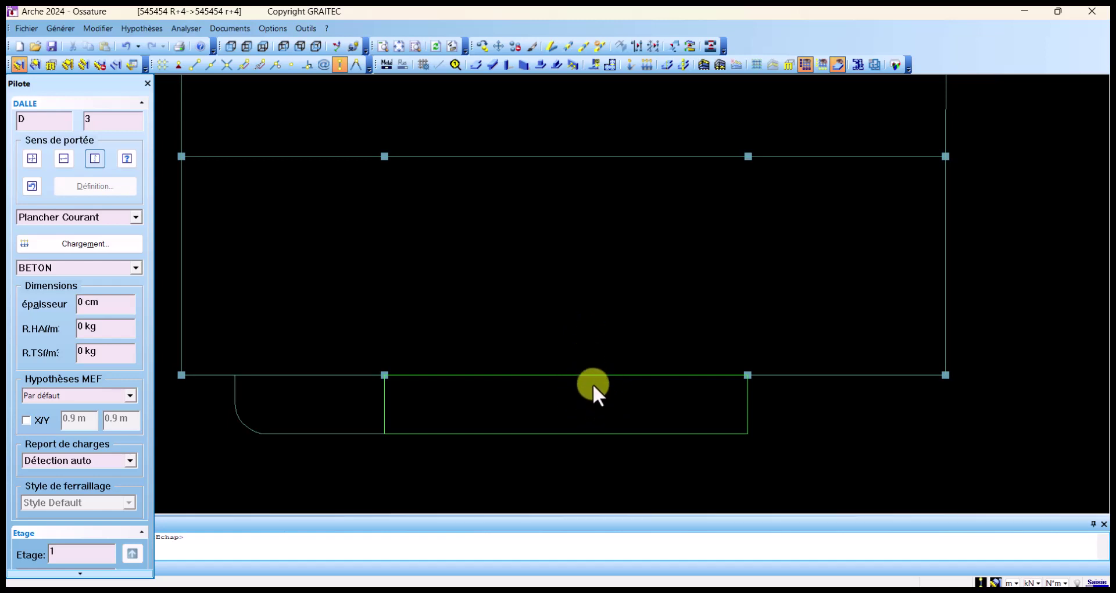
left_click(556, 468)
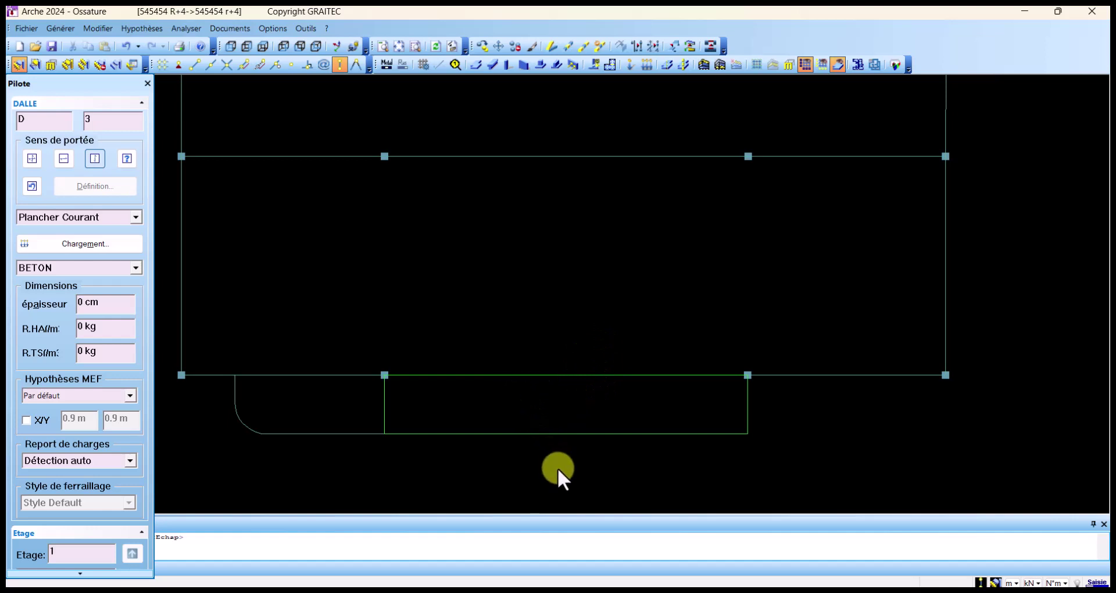
left_click(576, 428)
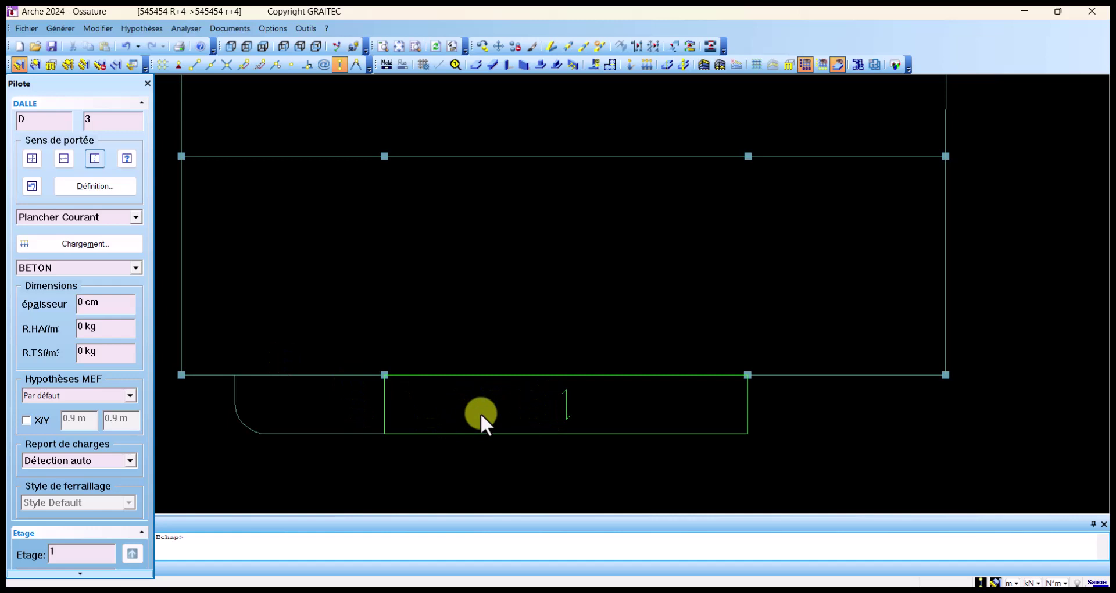
left_click(135, 267)
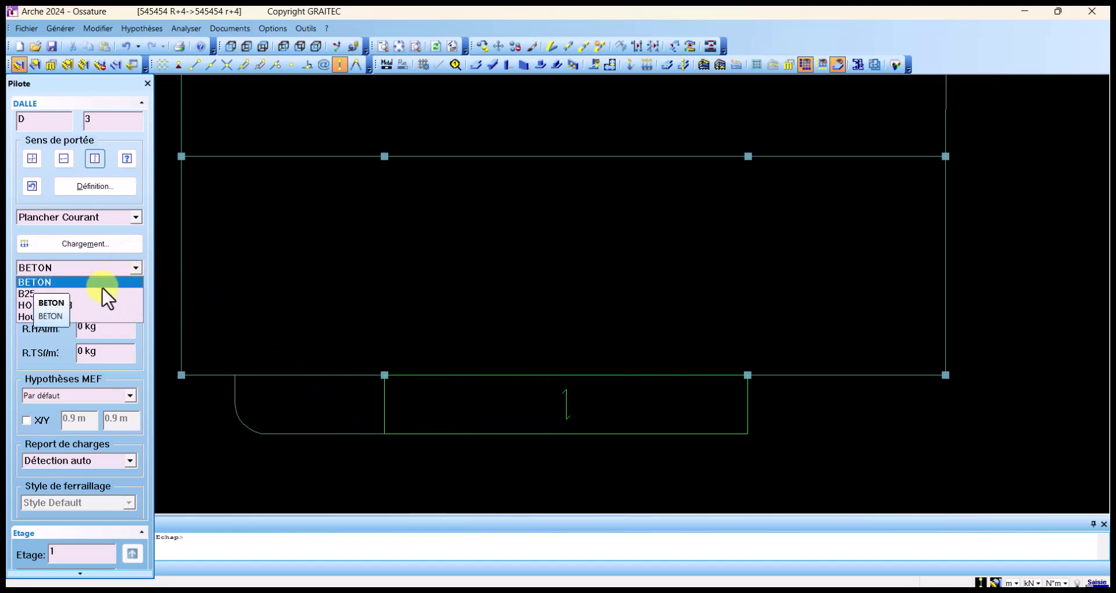
left_click(26, 294)
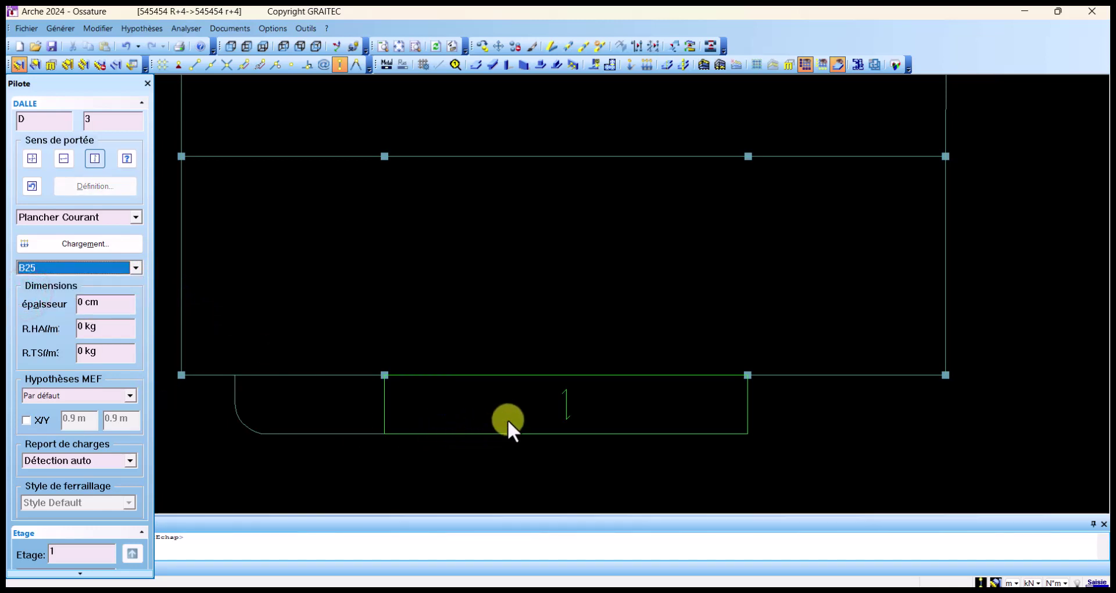
scroll(545, 427, "up", 2)
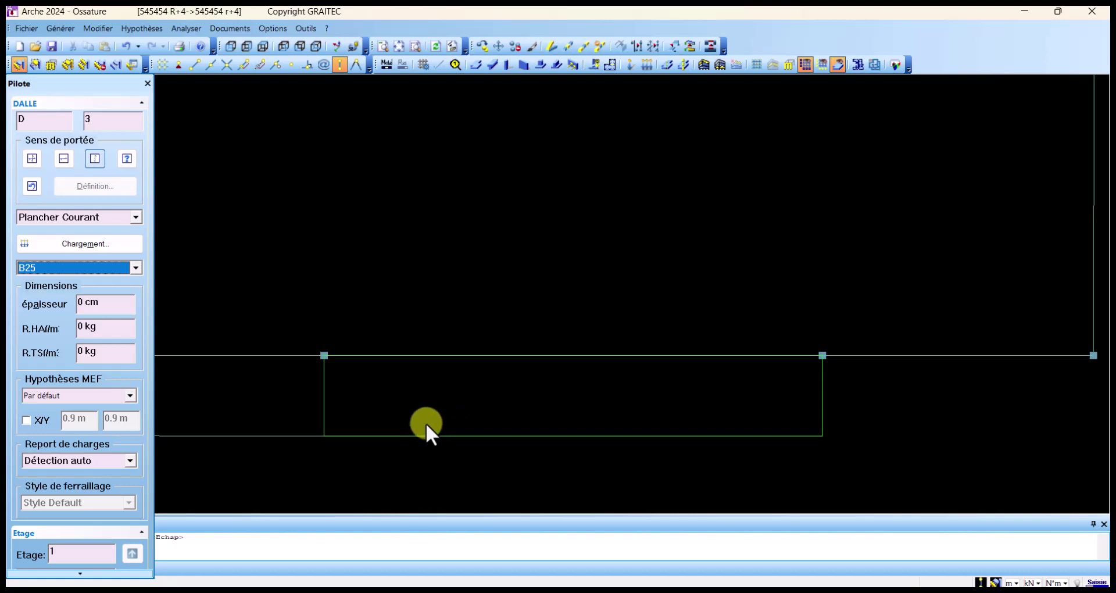
middle_click_drag(426, 423, 584, 399)
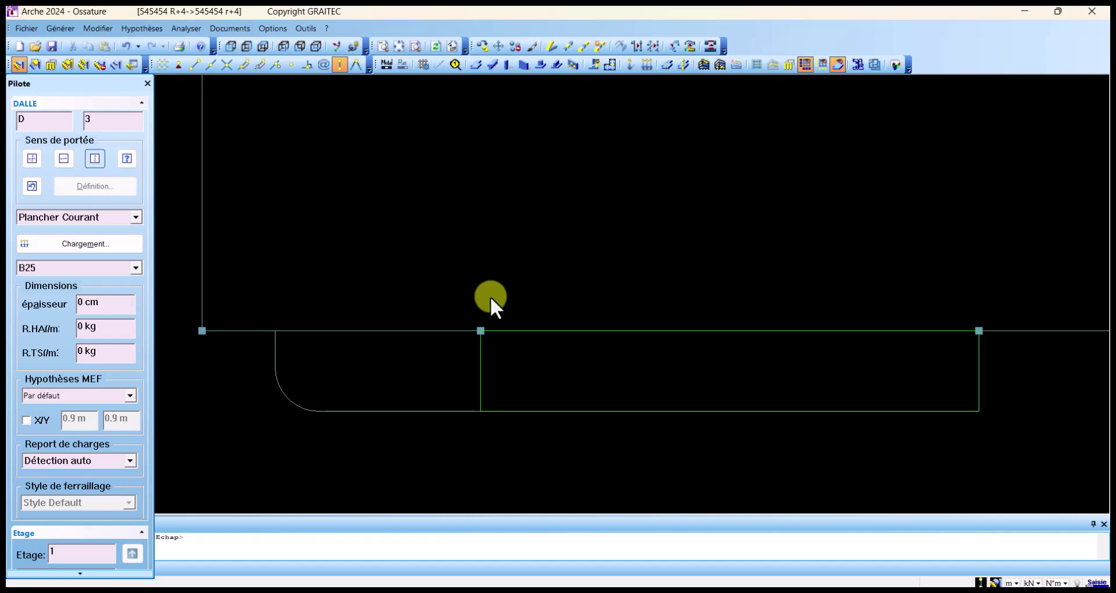
Step: Review the predimensioning calculation methods for B25 slabs, keeping the Rapide par abaques option
left_click(132, 24)
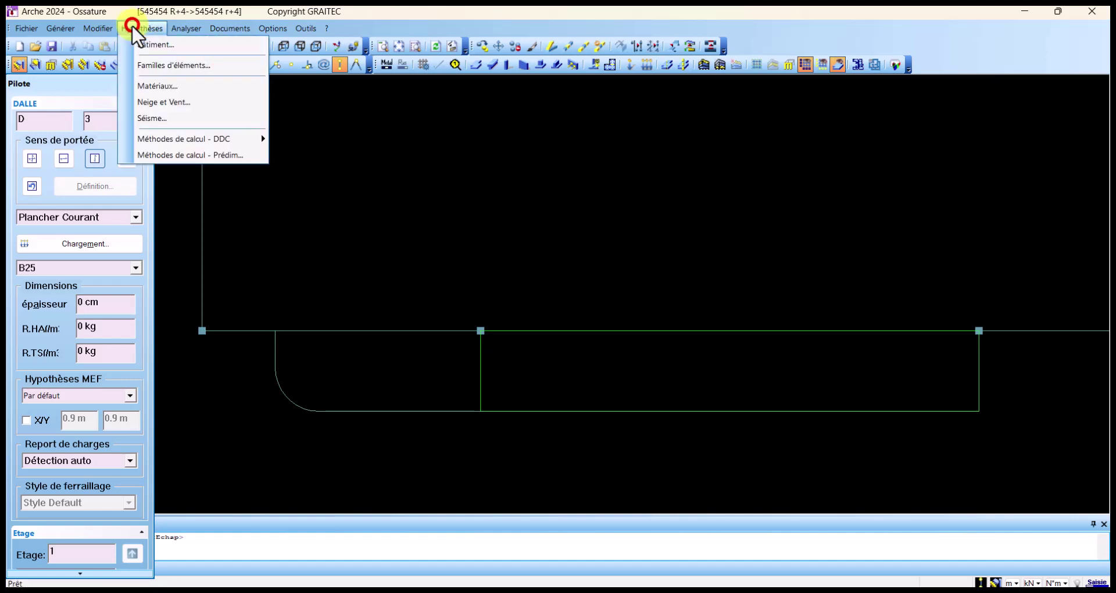
left_click(166, 156)
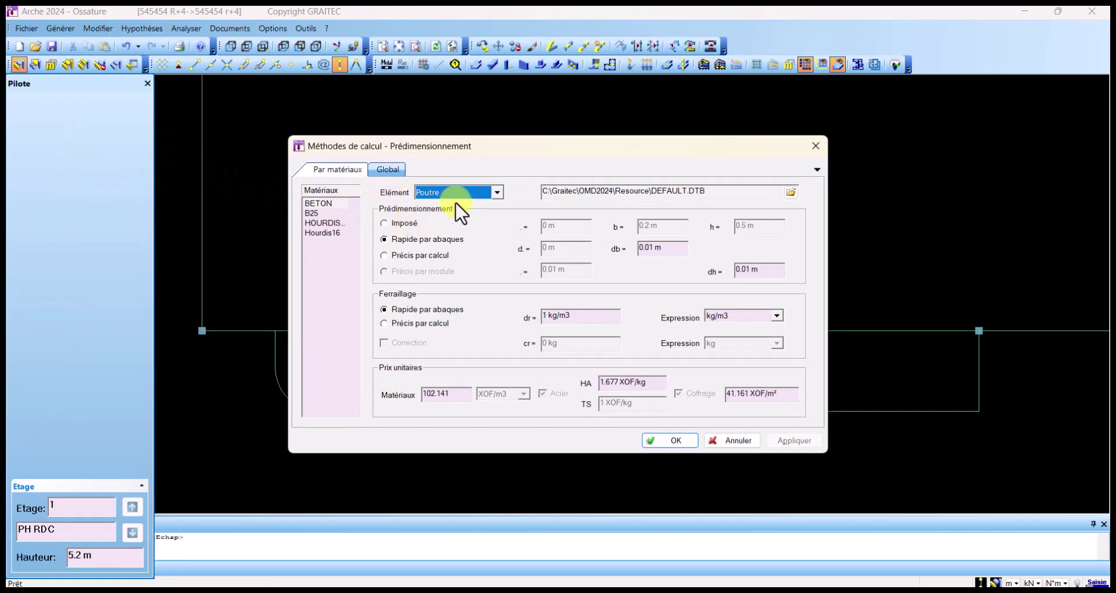
left_click(494, 191)
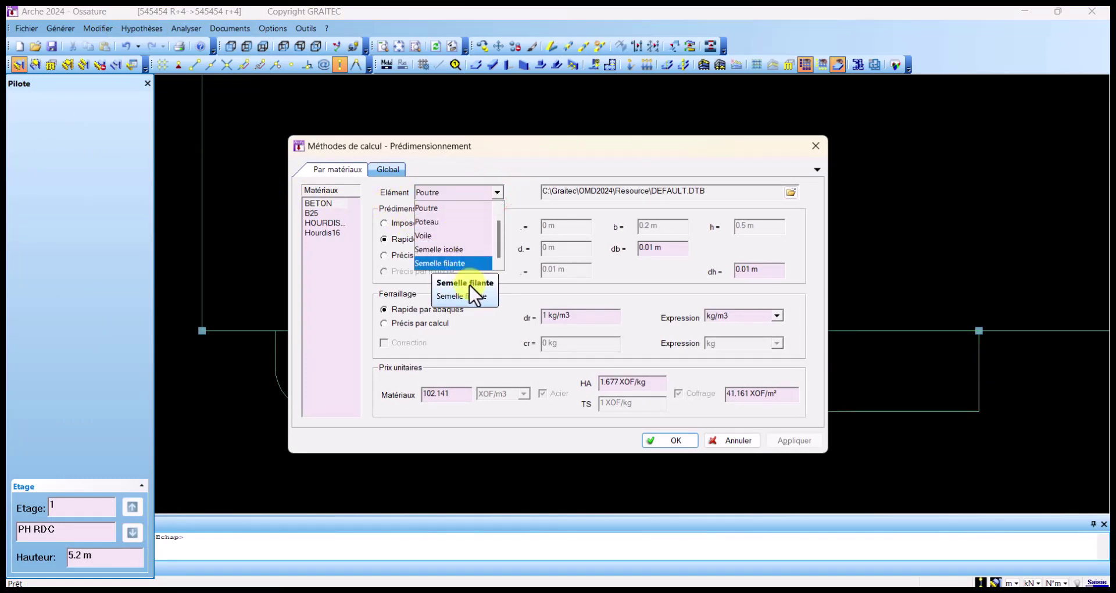
scroll(497, 244, "up", 2)
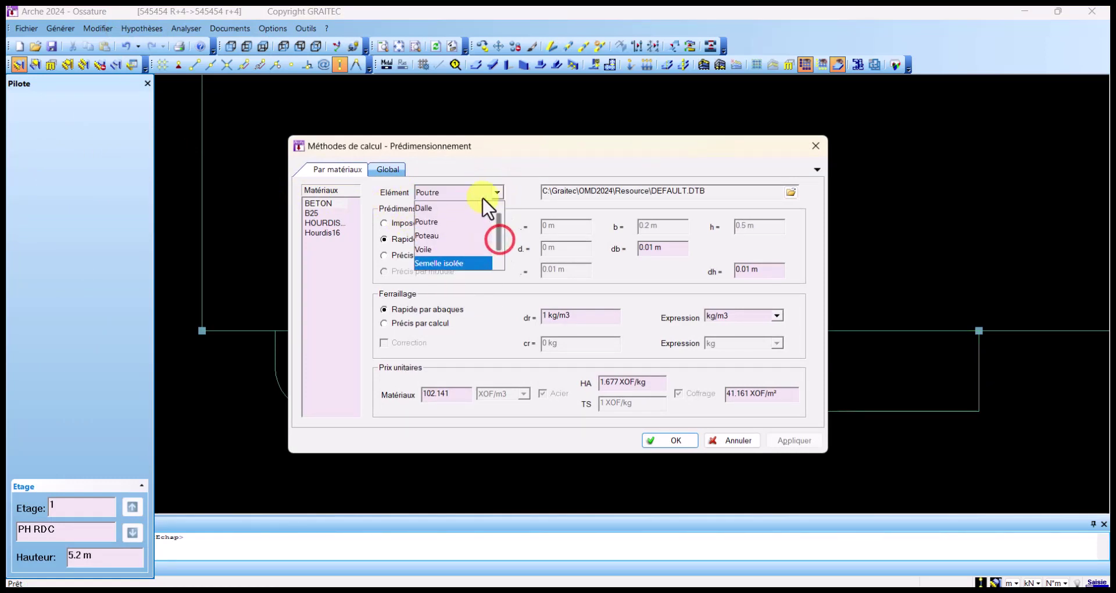
left_click(417, 204)
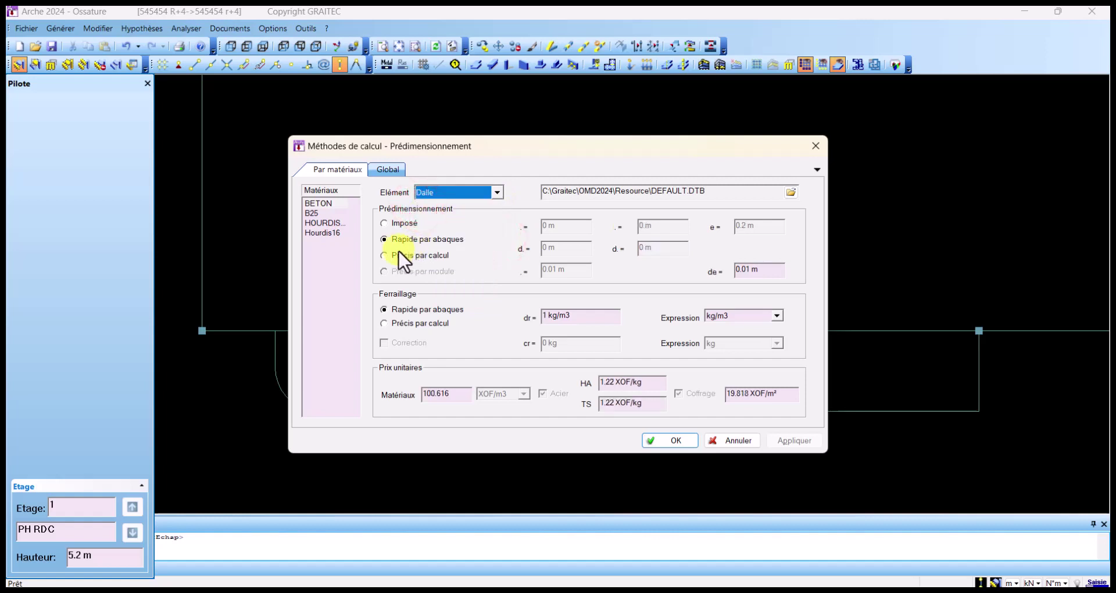
left_click(314, 213)
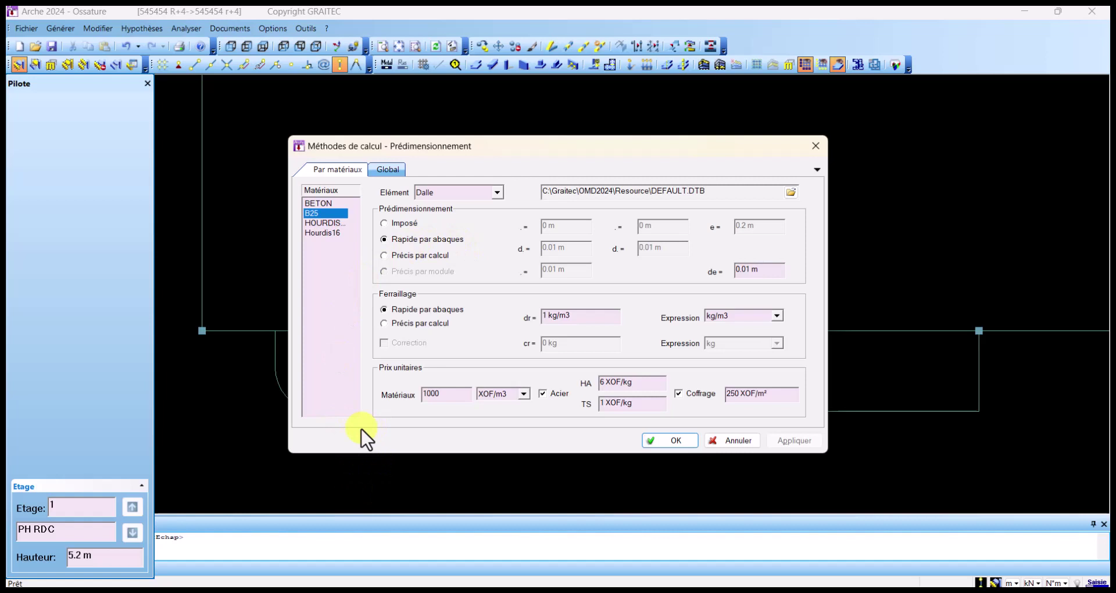
left_click(401, 224)
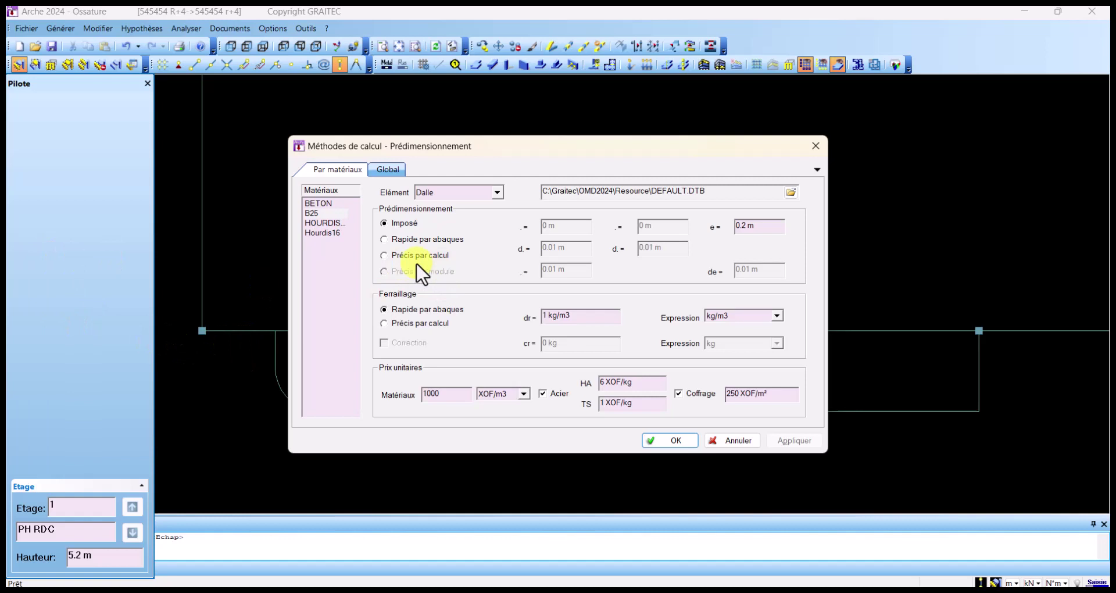
left_click(424, 239)
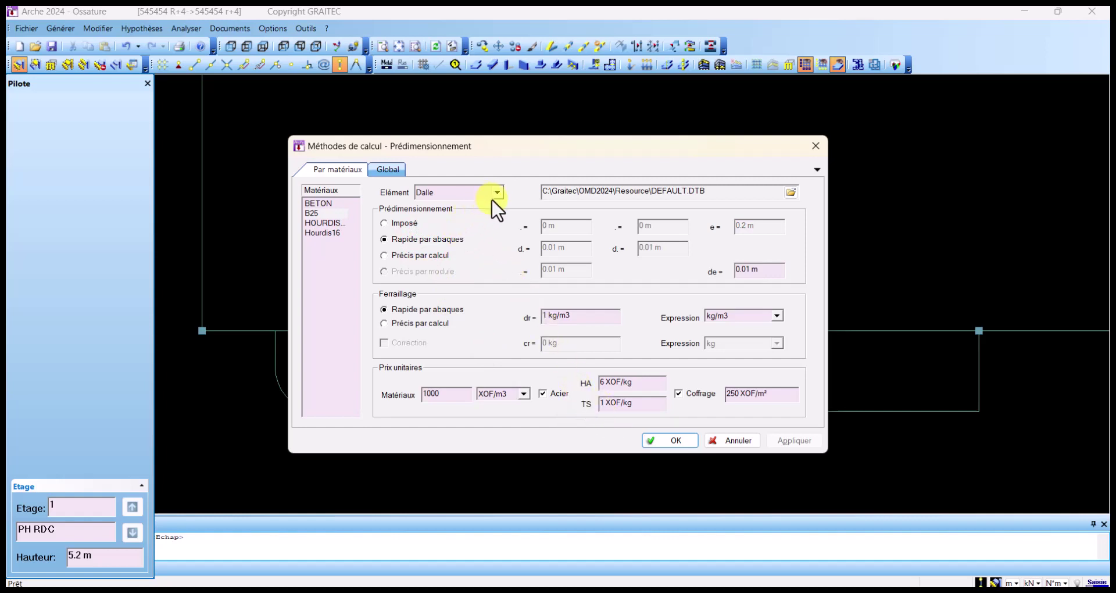
left_click(333, 233)
left_click(316, 214)
left_click(676, 439)
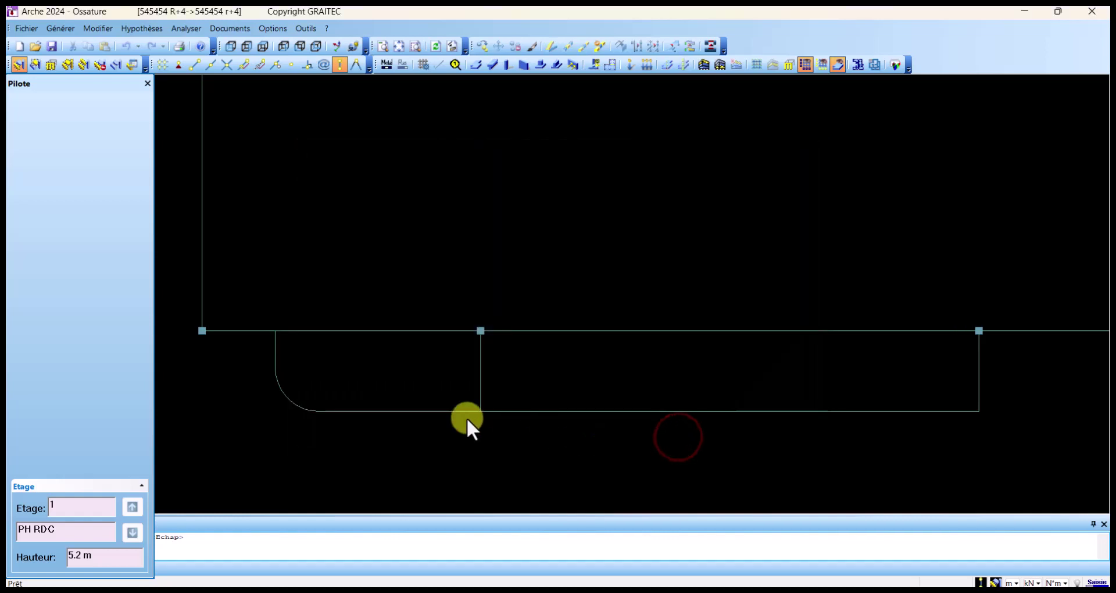
Step: Set the rectangular balcony slab's MEF hypothesis to Non modélisées and its load transfer to Lignes de rupture
left_click(516, 407)
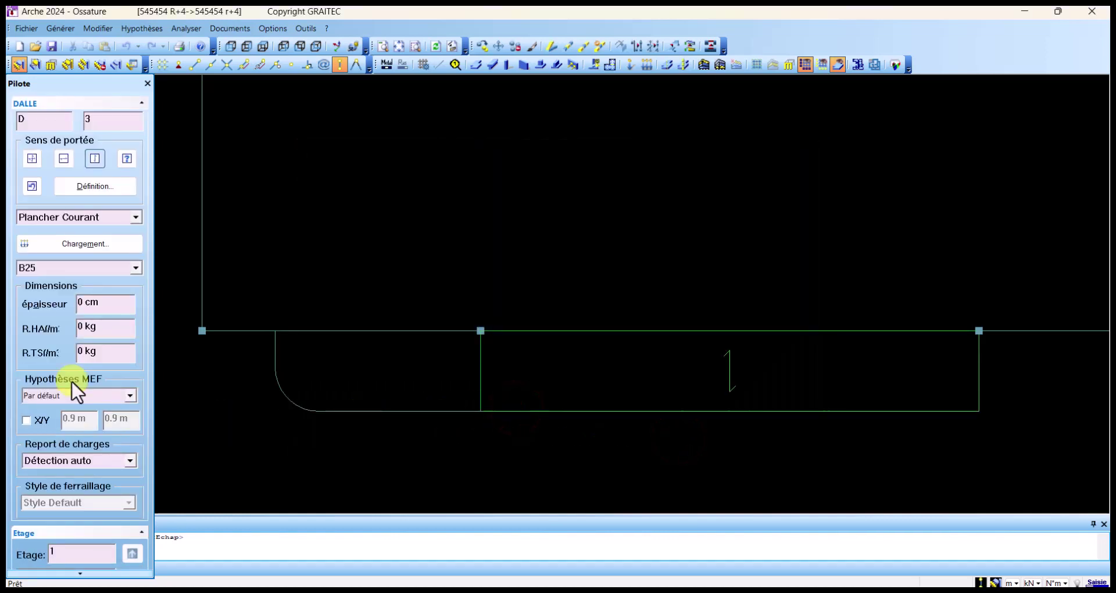
left_click(129, 394)
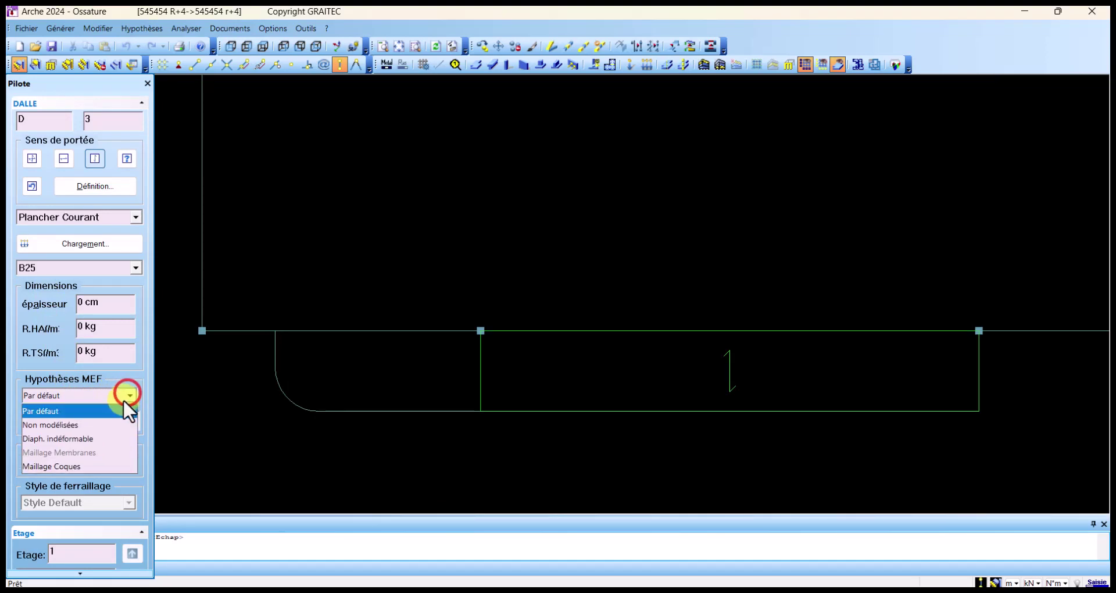
left_click(100, 424)
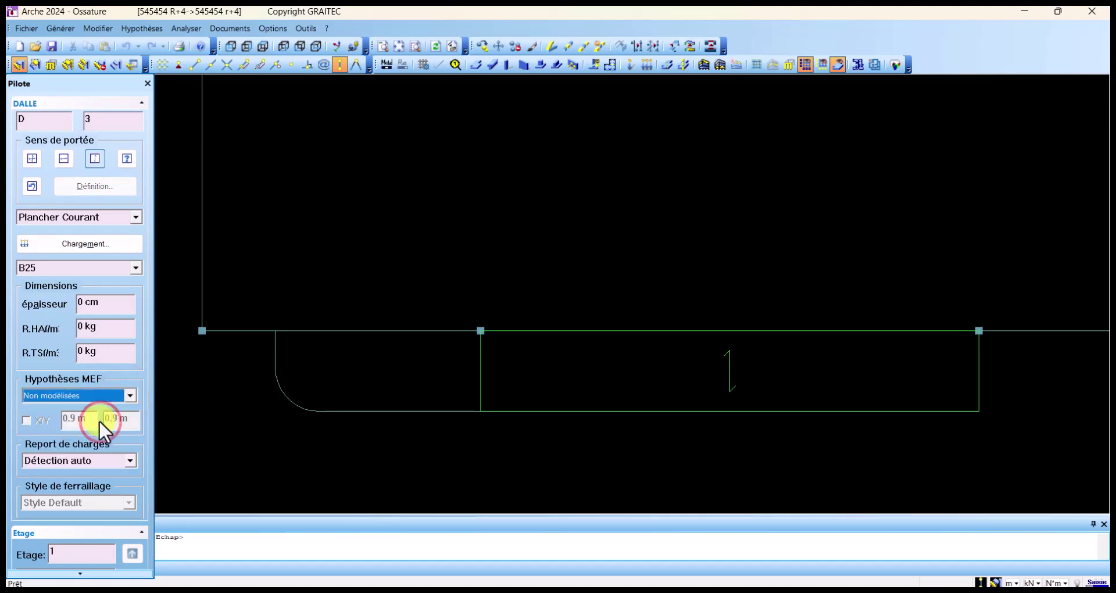
left_click(131, 459)
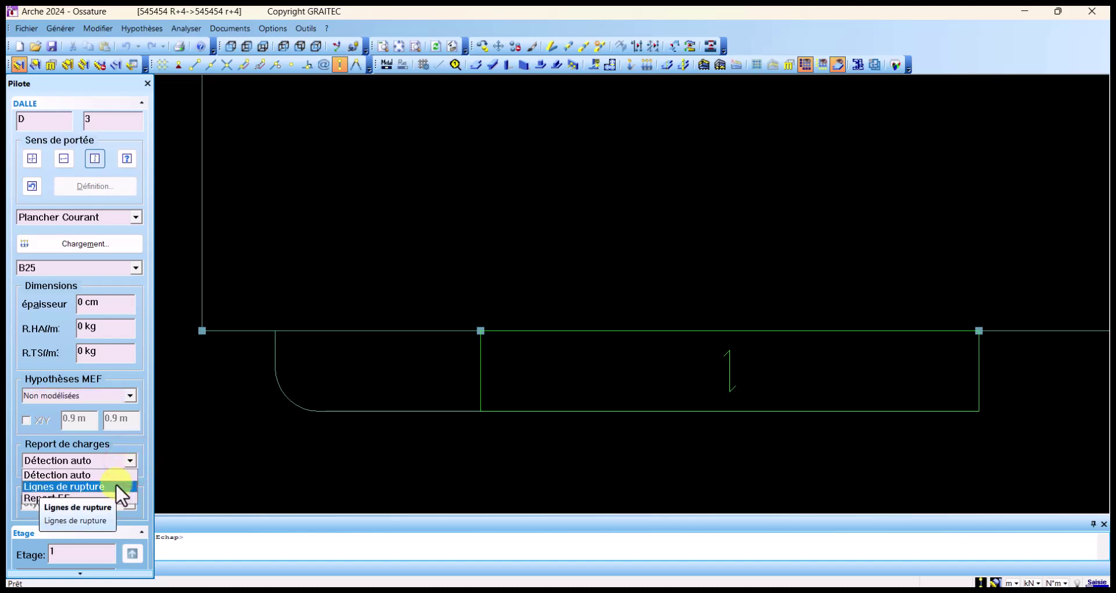
left_click(116, 483)
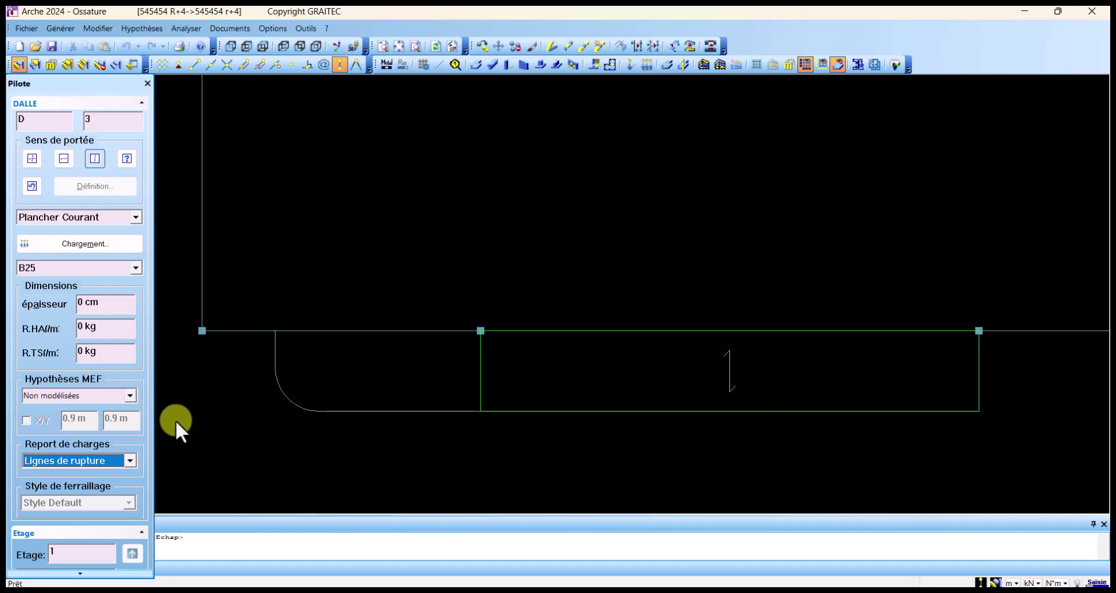
Step: Change the rectangular balcony slab's MEF hypothesis to Maillage Coques and set its span direction to one-way vertical again
left_click(130, 395)
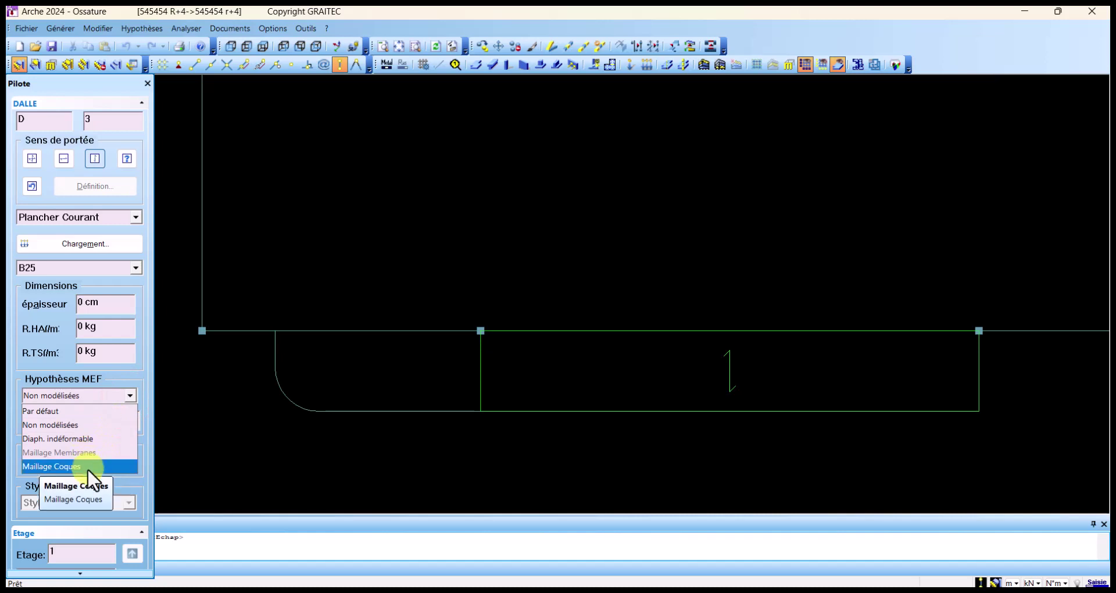
left_click(79, 466)
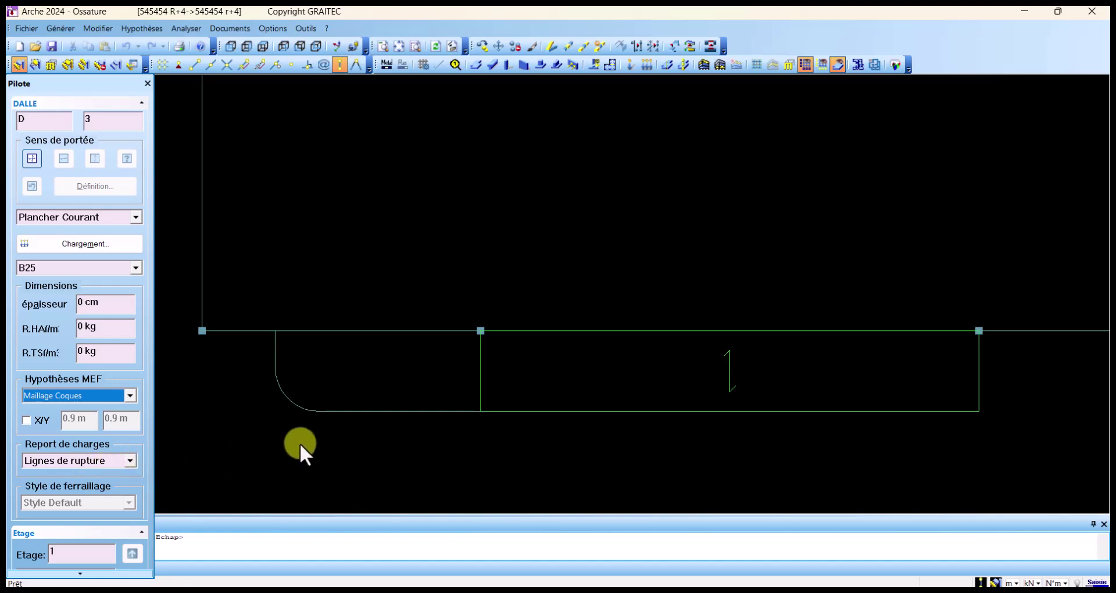
left_click(350, 420)
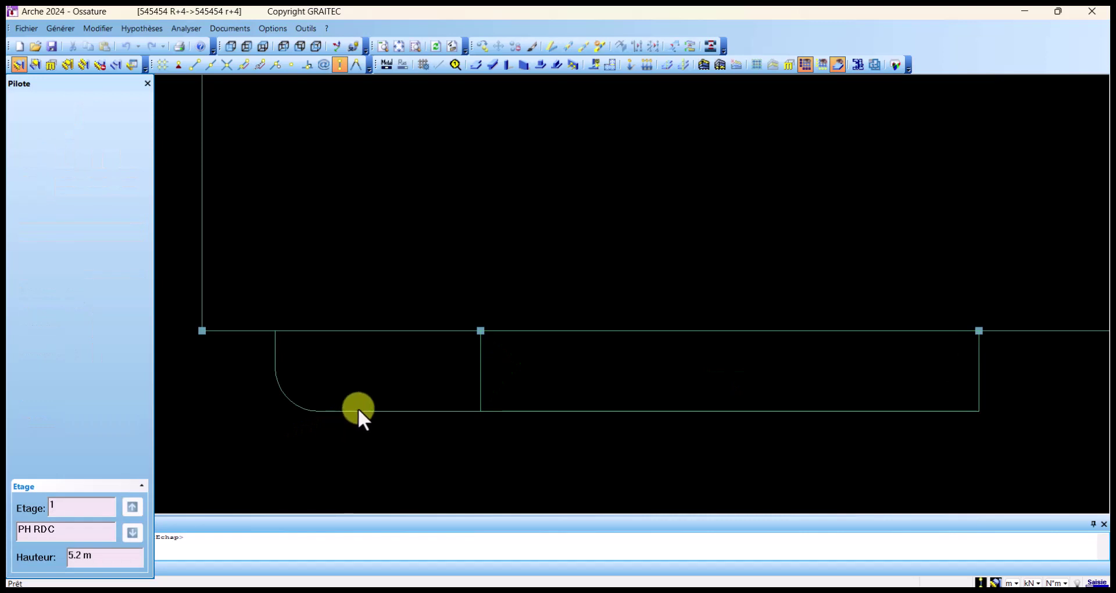
left_click(728, 405)
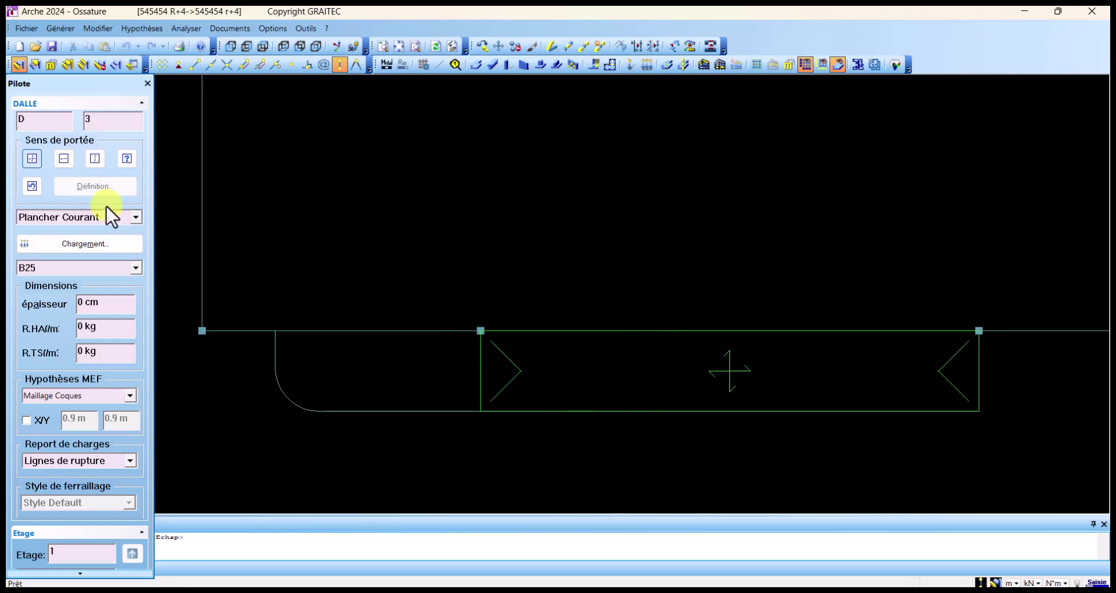
left_click(93, 165)
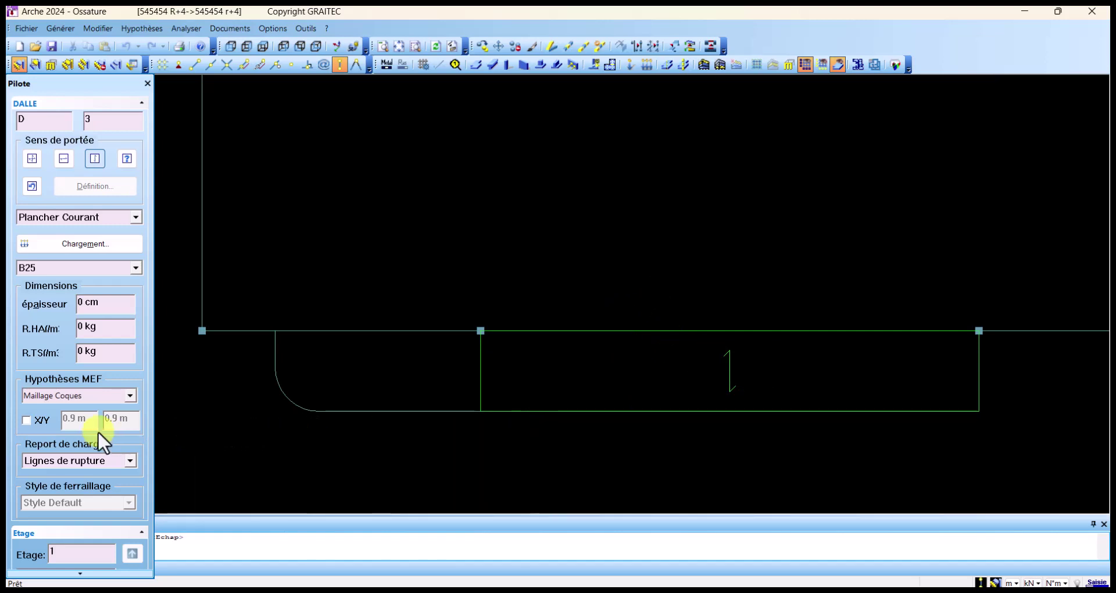
Step: Enable a custom X/Y mesh size for the rectangular balcony slab with X at 0.3 m and Y at 3 m
left_click(27, 421)
left_click_drag(90, 421, 56, 423)
key("BackSpace")
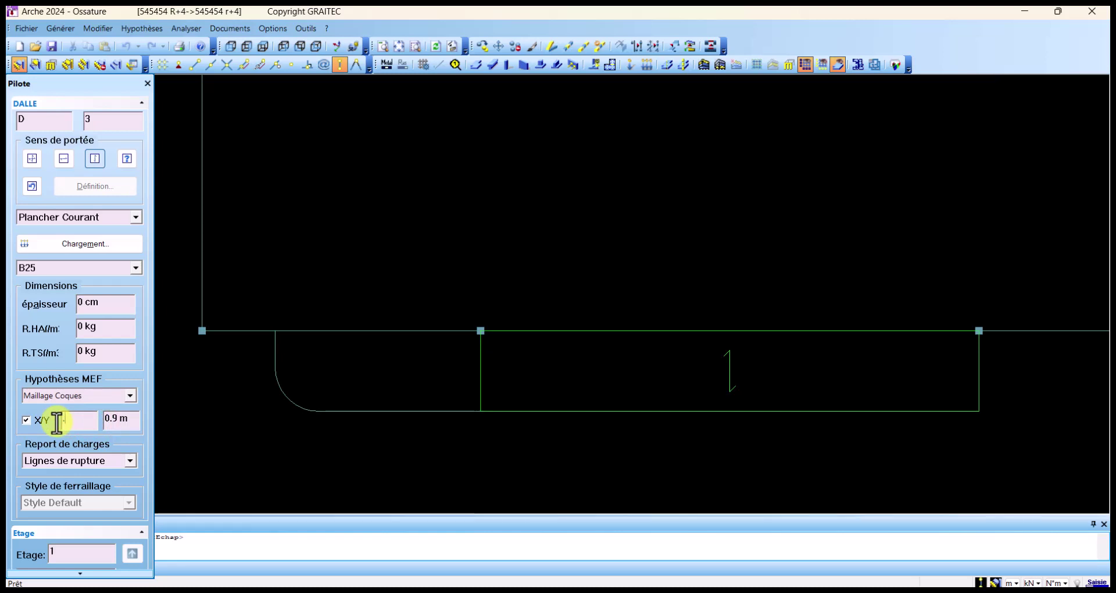
type(".5")
left_click(123, 420)
type("03")
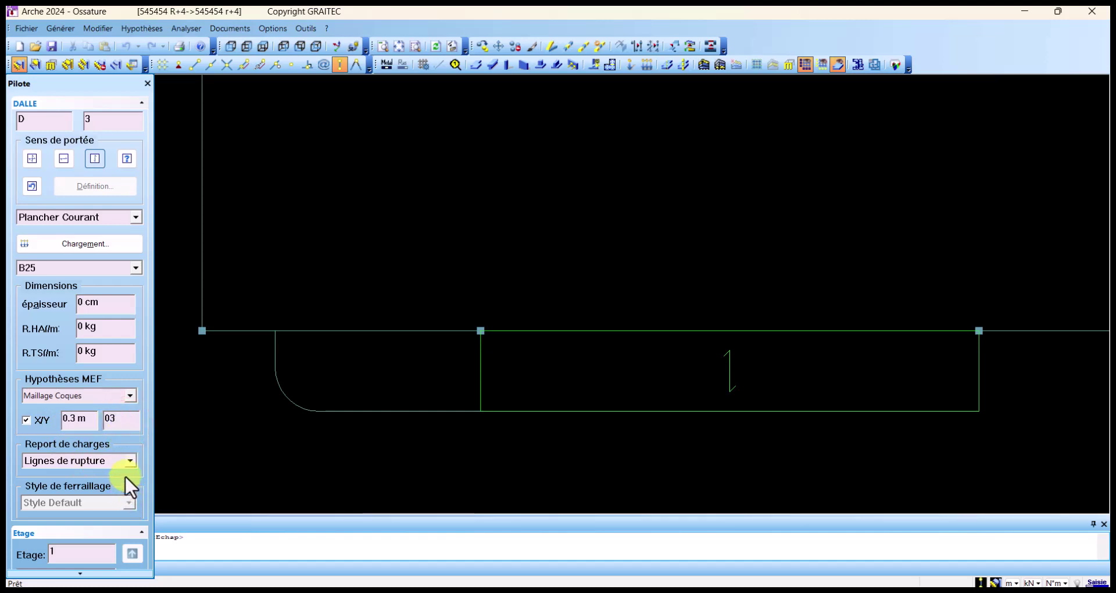
left_click(243, 445)
left_click(245, 444)
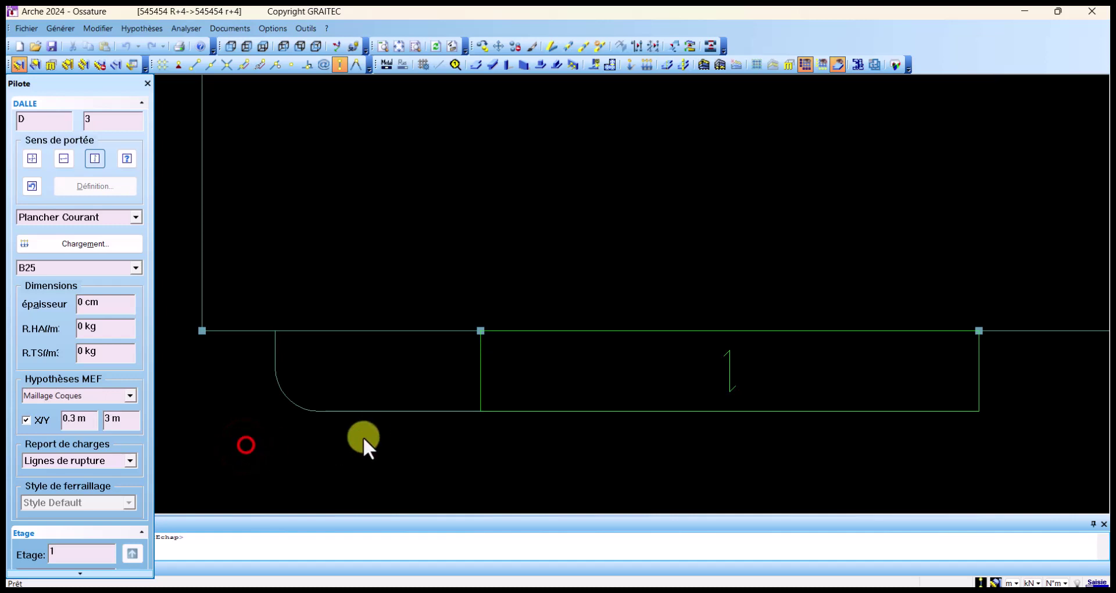
Step: Give the balcony slab with the rounded corner the type Plancher Courant and the material B25
left_click(336, 407)
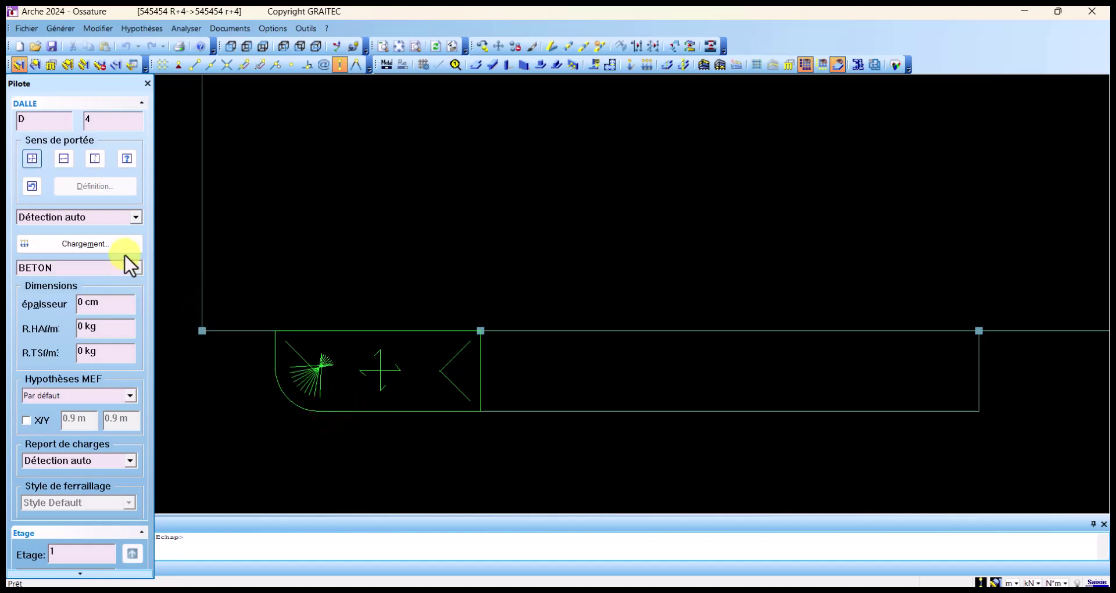
left_click(134, 216)
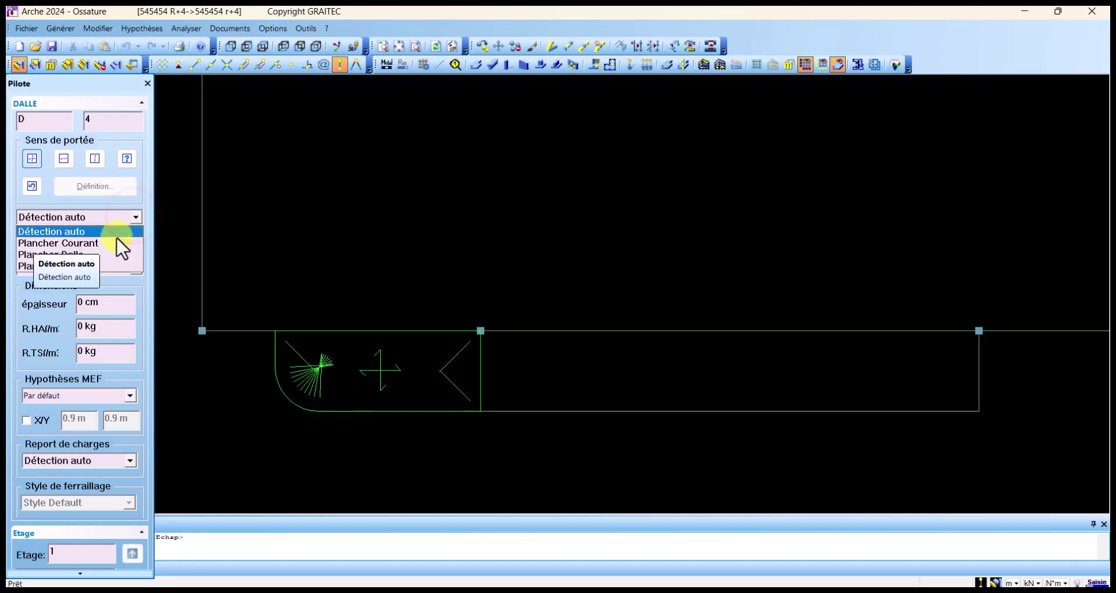
left_click(115, 236)
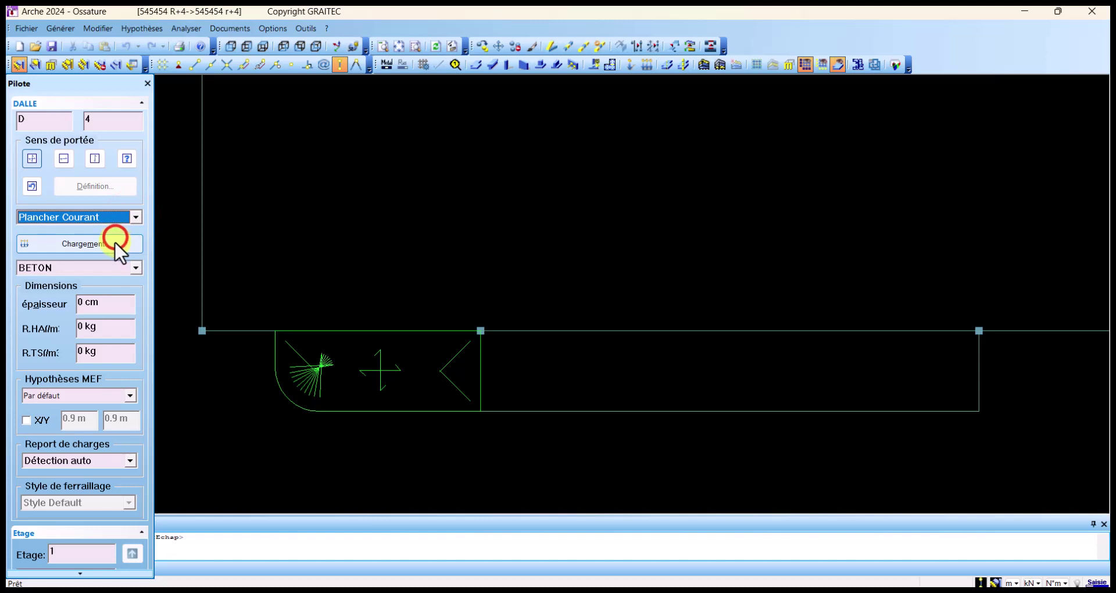
left_click(127, 270)
left_click(89, 294)
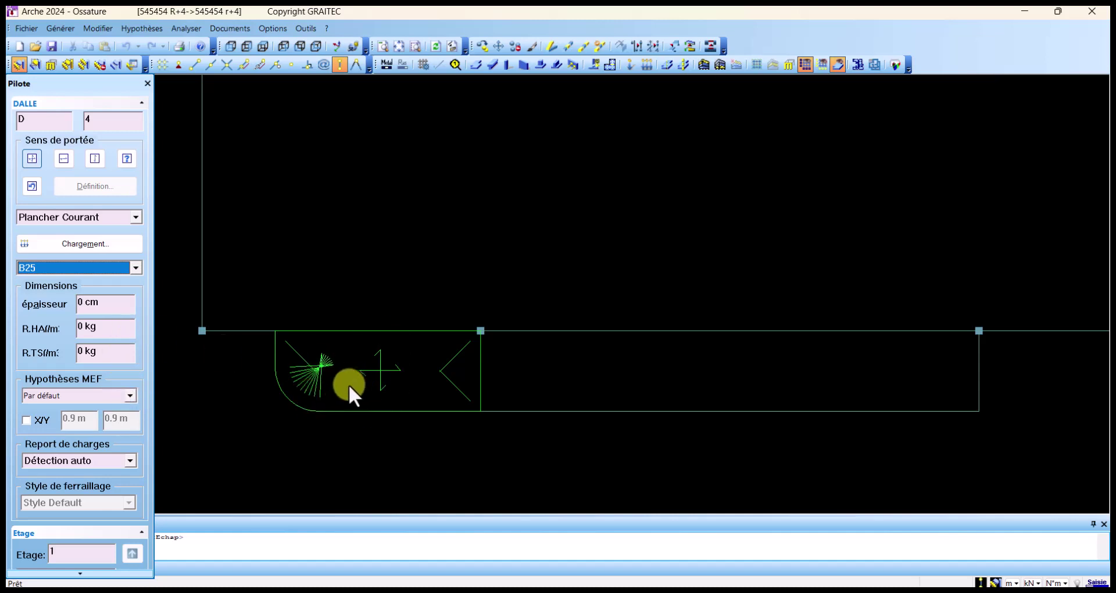
Step: Set the rounded-corner balcony slab's MEF hypothesis to Maillage Coques and its load transfer to Lignes de rupture
left_click(126, 395)
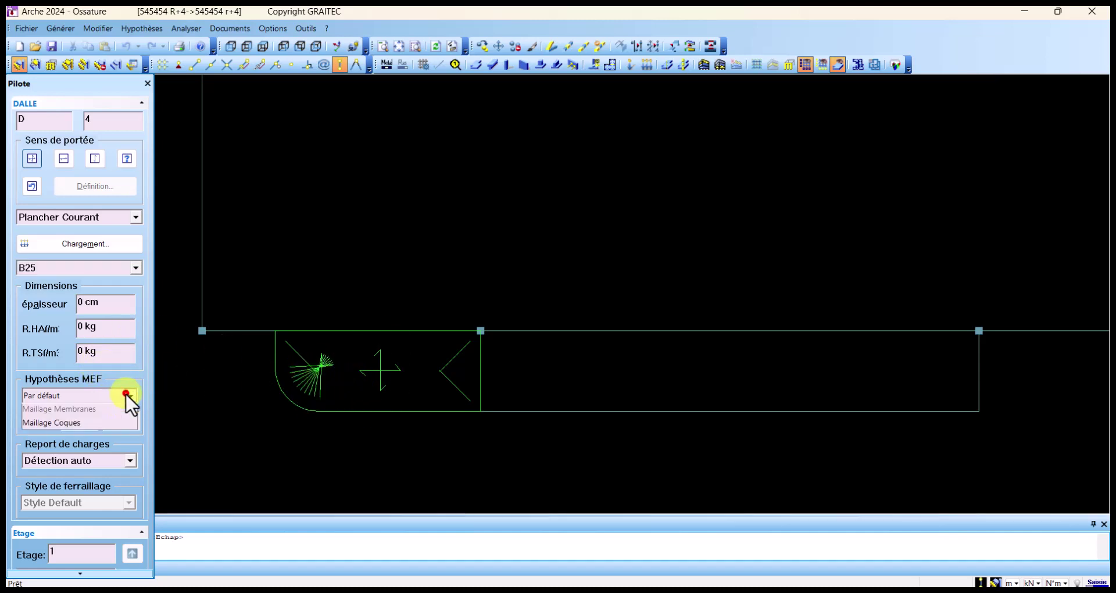
left_click(73, 463)
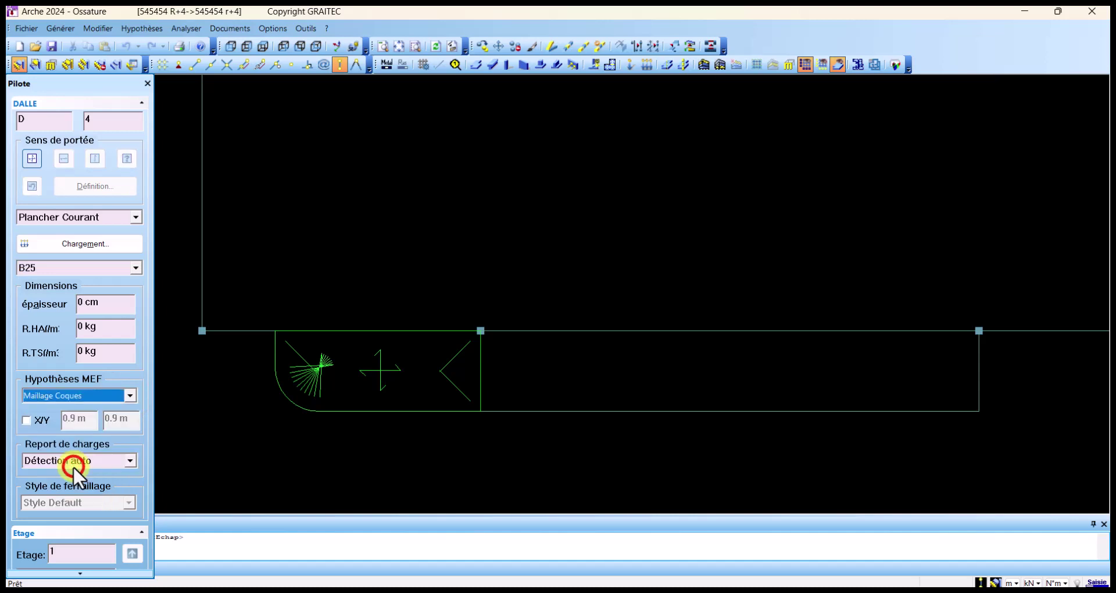
left_click(128, 460)
left_click(102, 484)
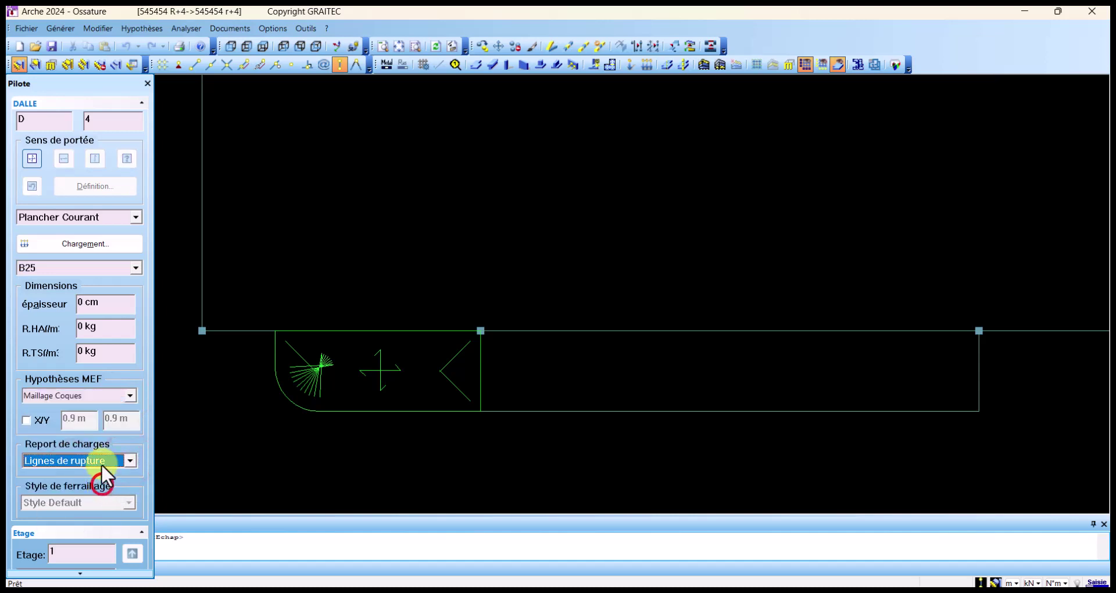
Step: Enable a custom mesh size for the rounded-corner balcony slab with both X and Y at 0.3 m
left_click(29, 420)
left_click(125, 419)
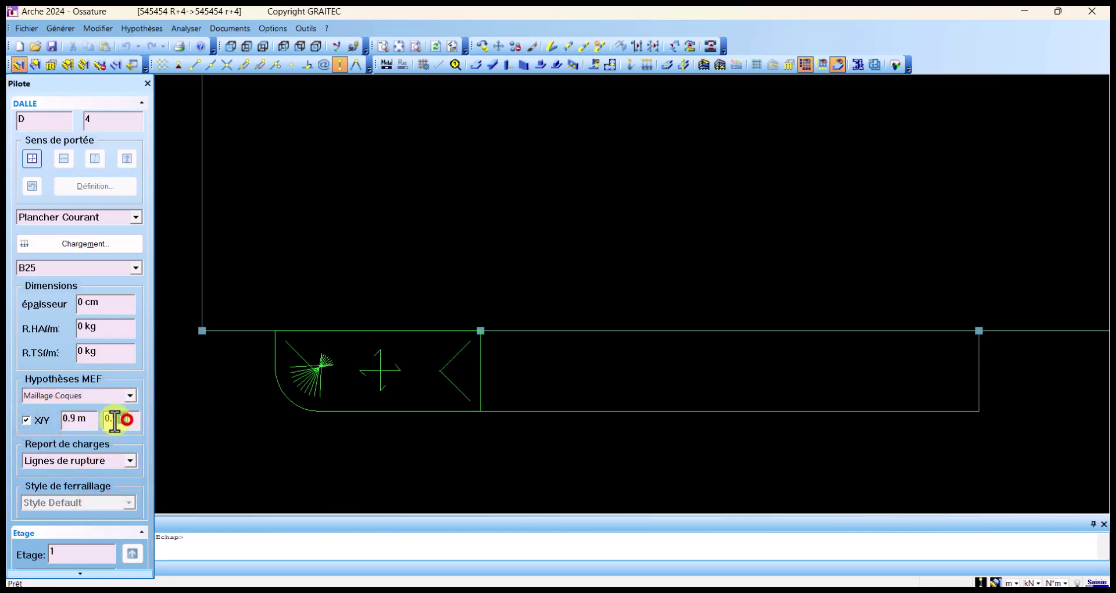
left_click_drag(114, 420, 130, 434)
type("3")
left_click(79, 418)
left_click_drag(70, 418, 103, 433)
type("3")
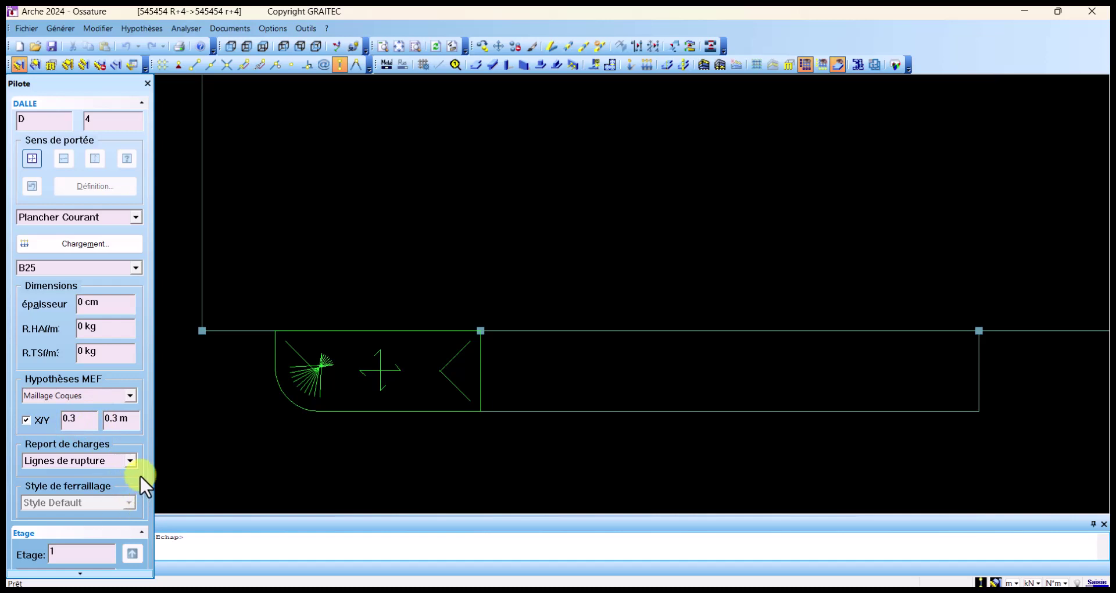
left_click(254, 473)
Step: Set the rounded-corner balcony slab's span direction to one-way vertical
left_click(91, 164)
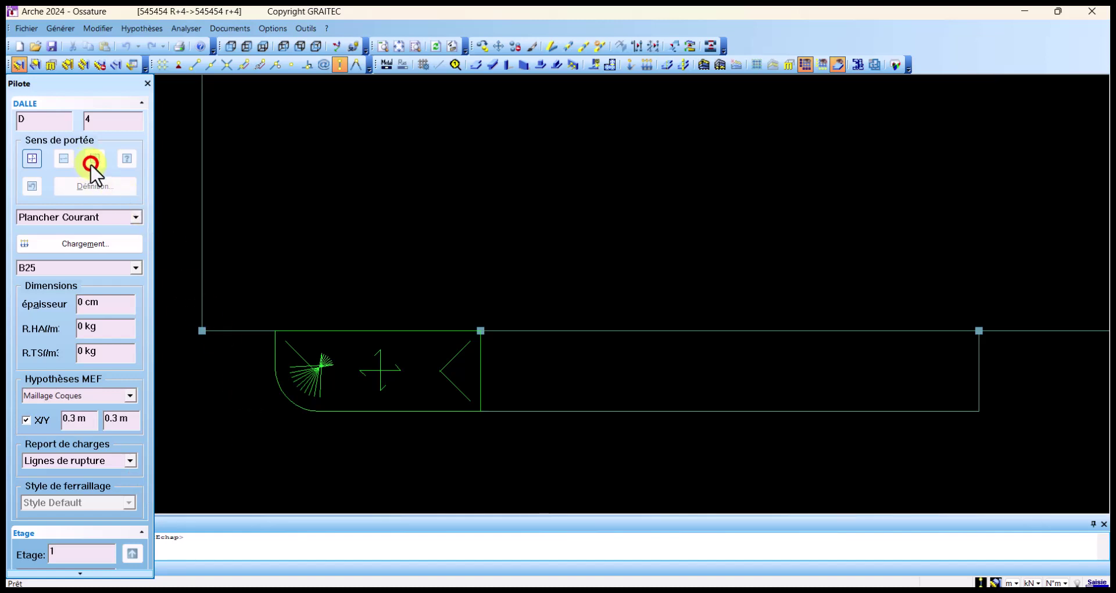
left_click(305, 472)
left_click(347, 438)
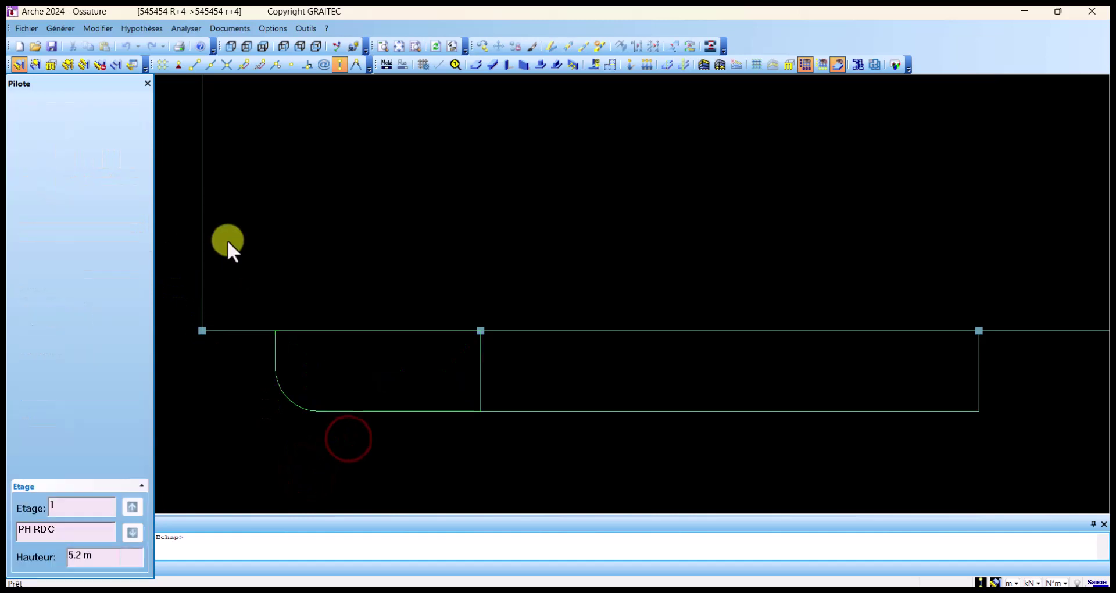
left_click(365, 410)
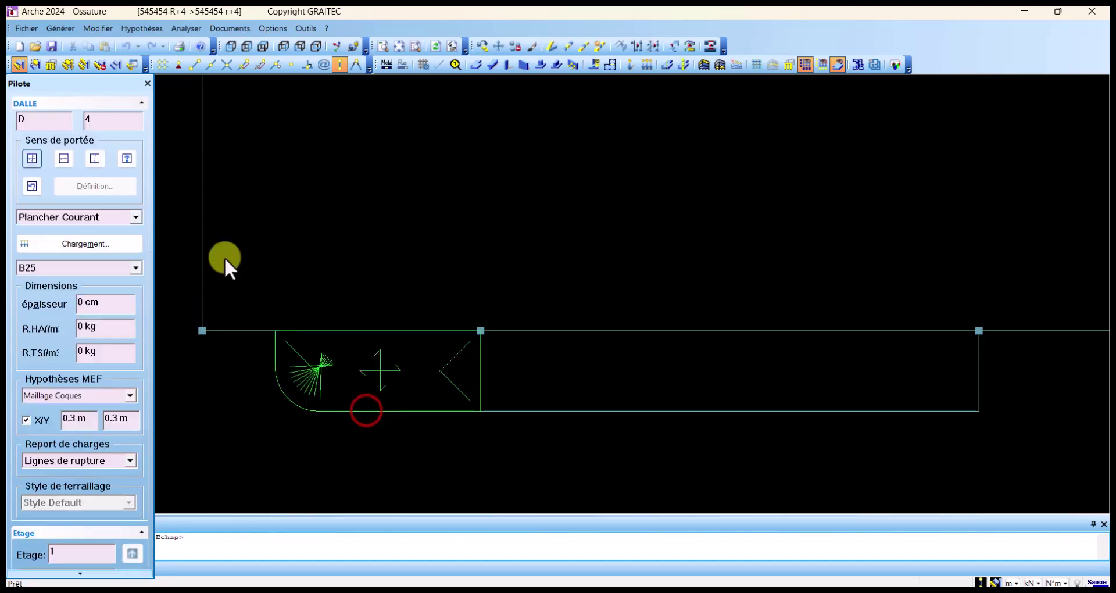
left_click(90, 160)
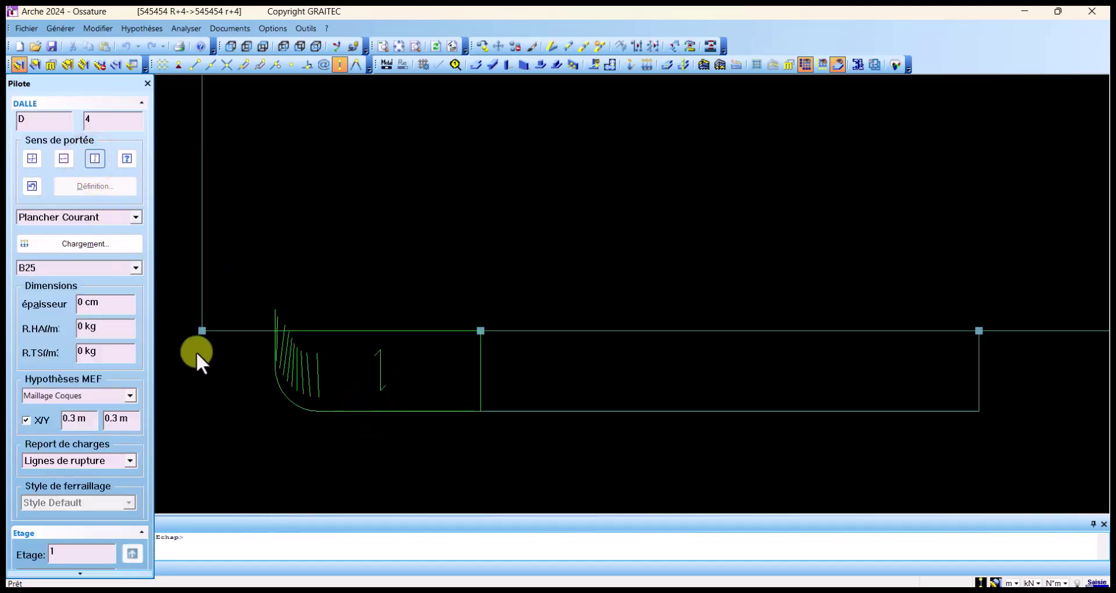
Step: Review the floor 1 slab layout around the balconies and stair opening, and check the properties of the main slab next to the balconies
left_click(336, 454)
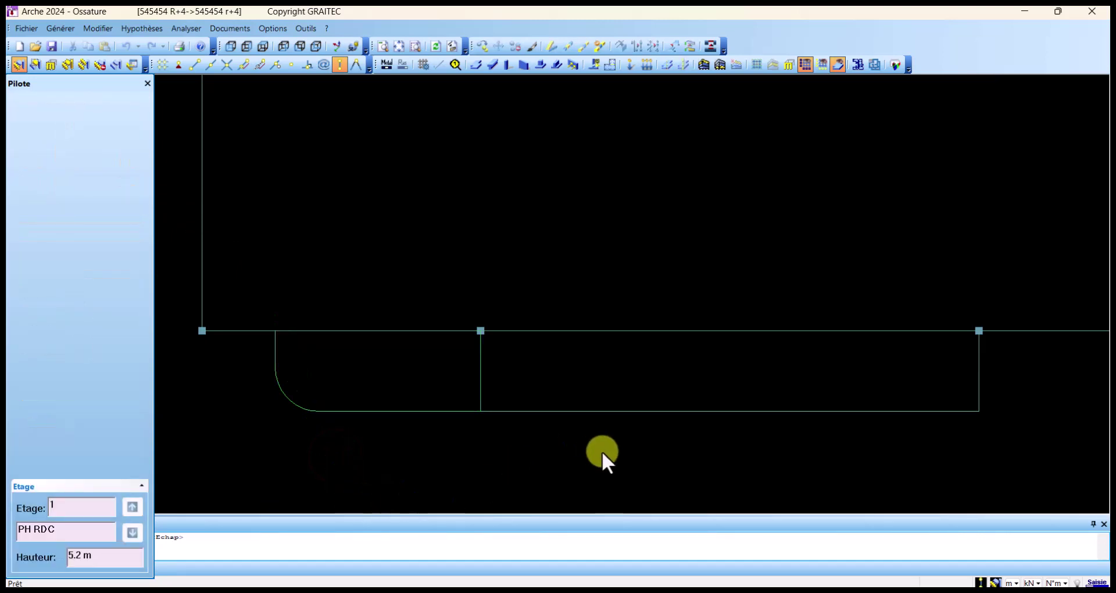
scroll(603, 451, "down", 5)
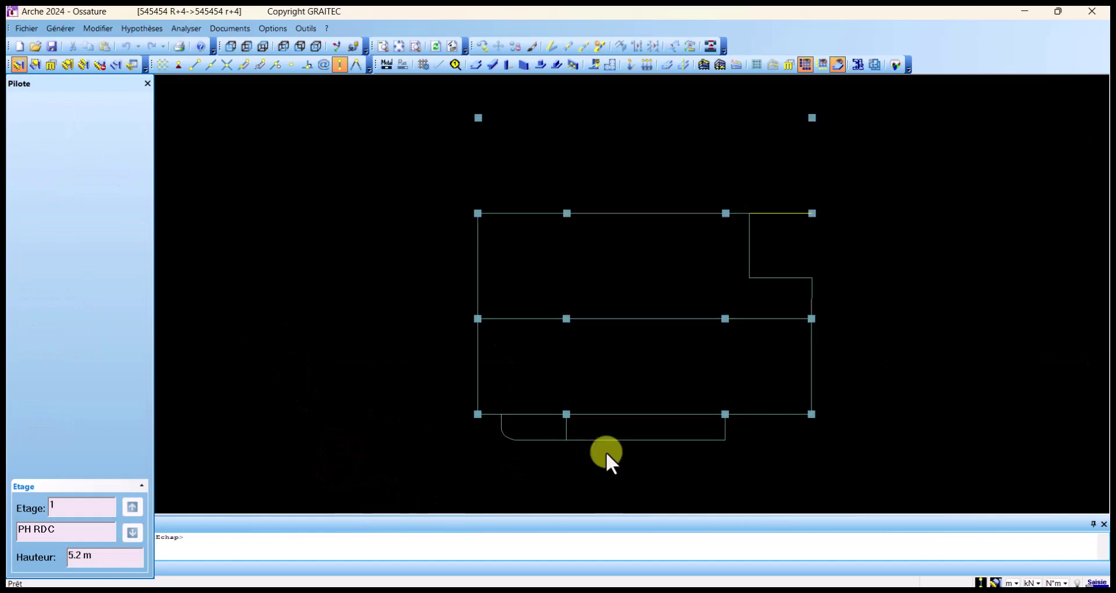
middle_click_drag(734, 431, 674, 439)
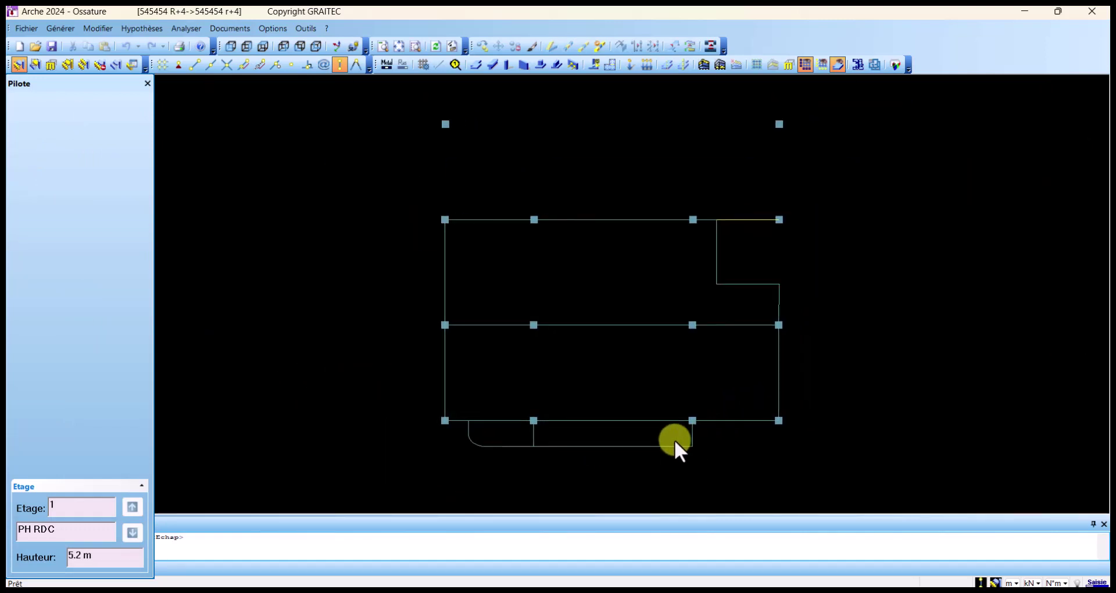
scroll(772, 244, "up", 3)
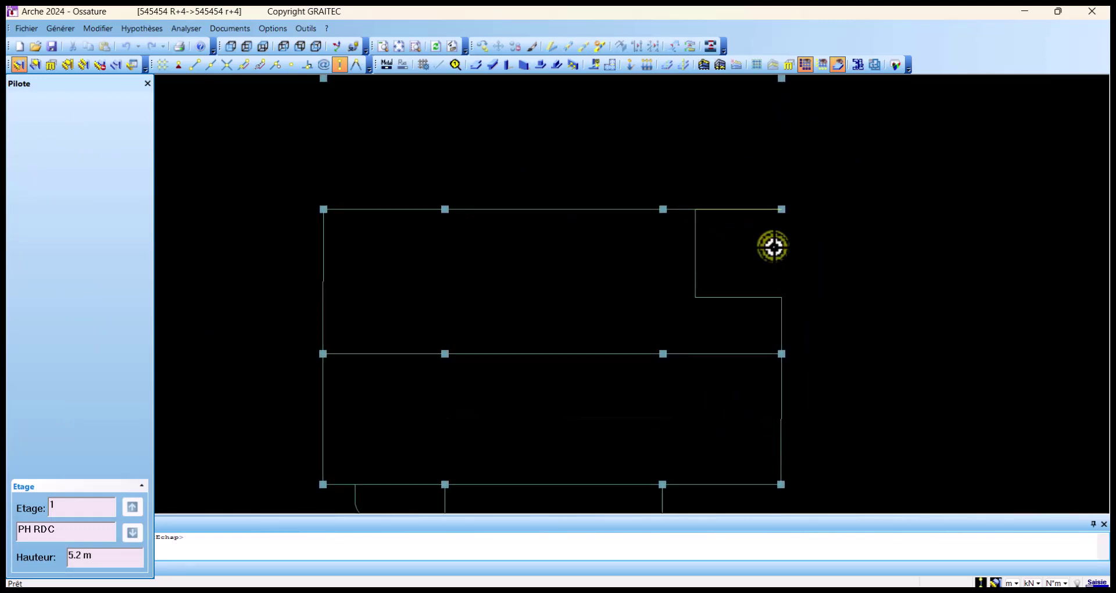
scroll(772, 267, "down", 3)
scroll(769, 295, "down", 2)
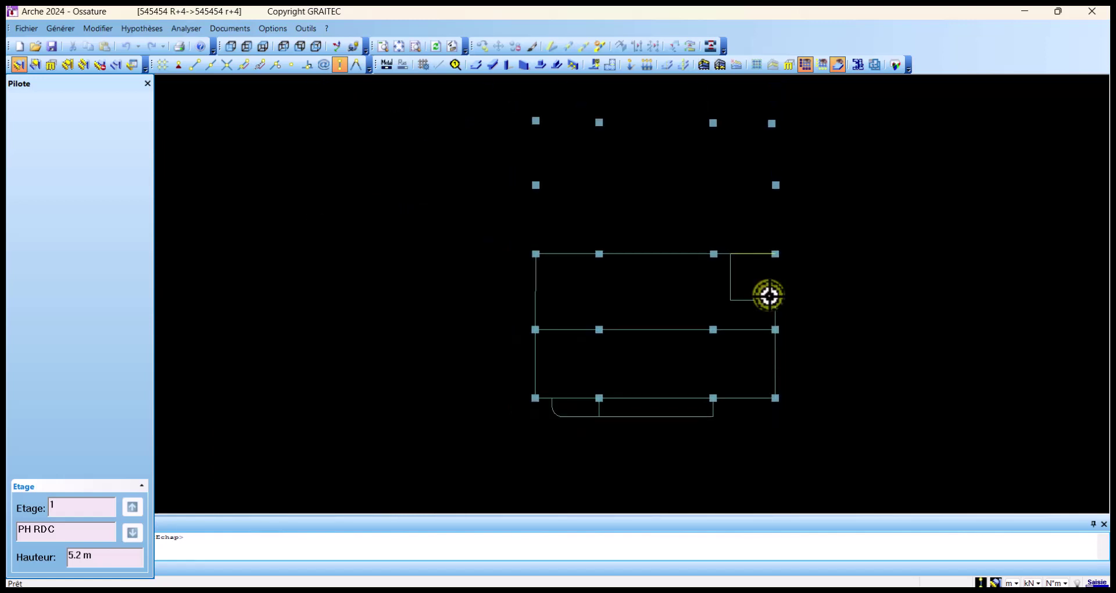
scroll(779, 371, "up", 3)
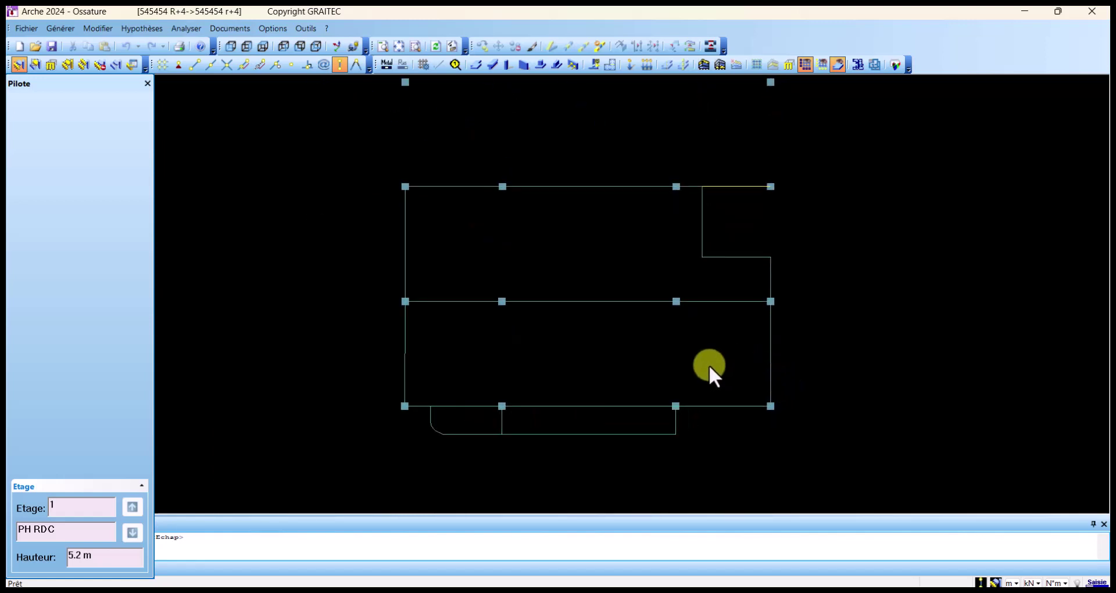
middle_click_drag(735, 319, 686, 331)
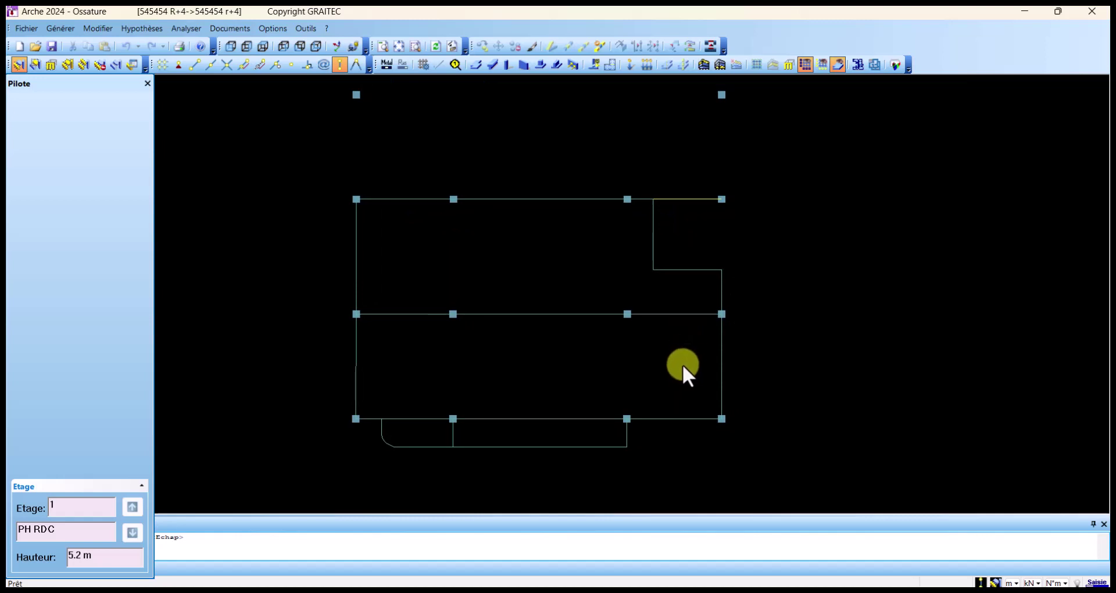
left_click(356, 354)
right_click(788, 336)
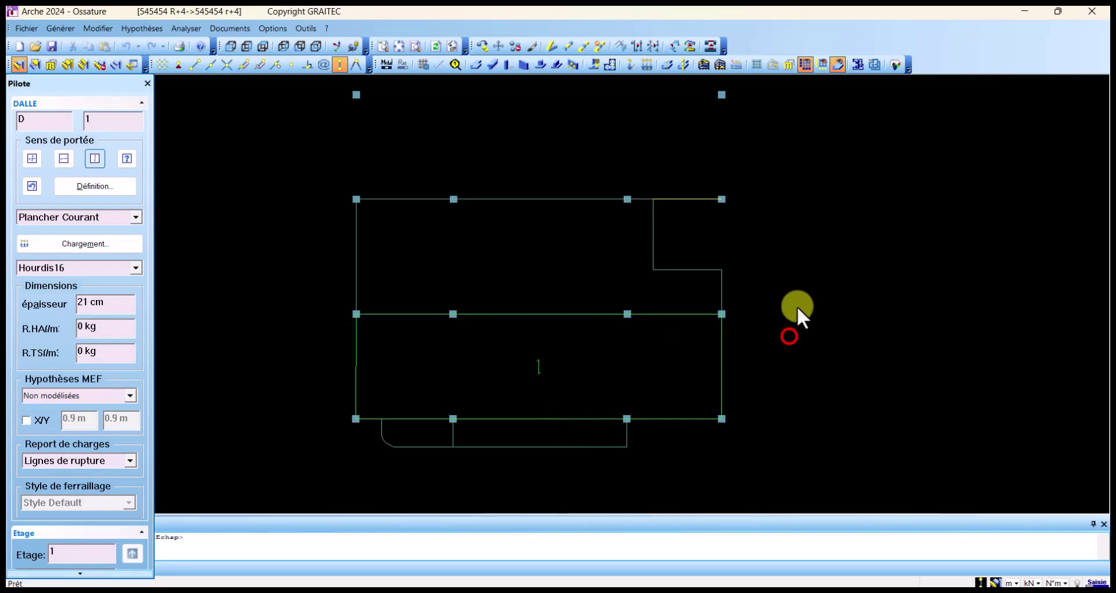
Step: Hide the slabs to inspect the beam lines between the columns, and show the slabs again around the stair opening
left_click(839, 63)
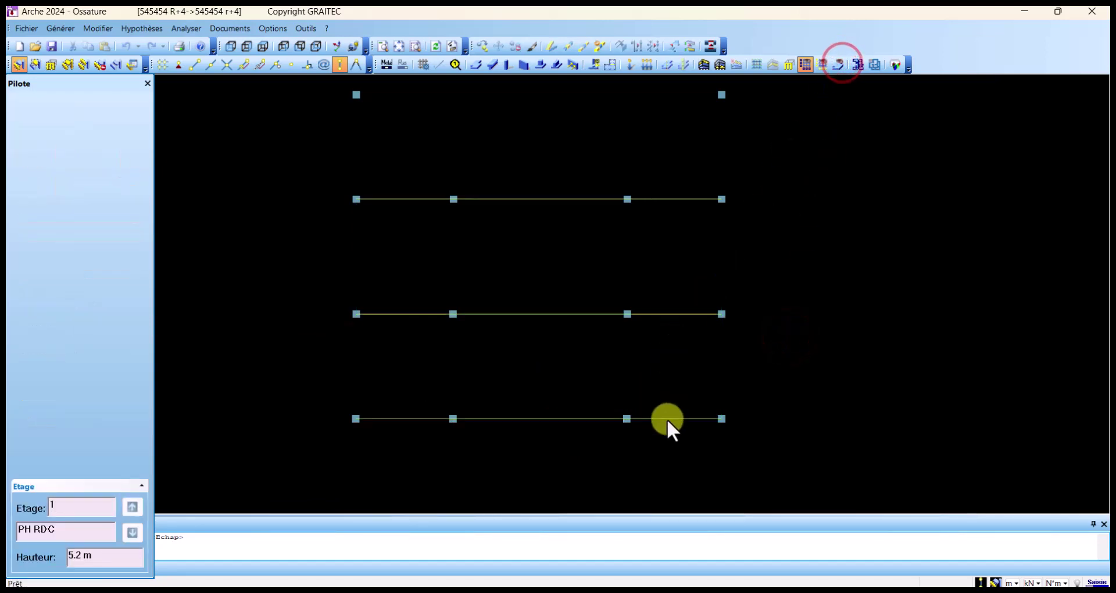
middle_click_drag(666, 427, 682, 328)
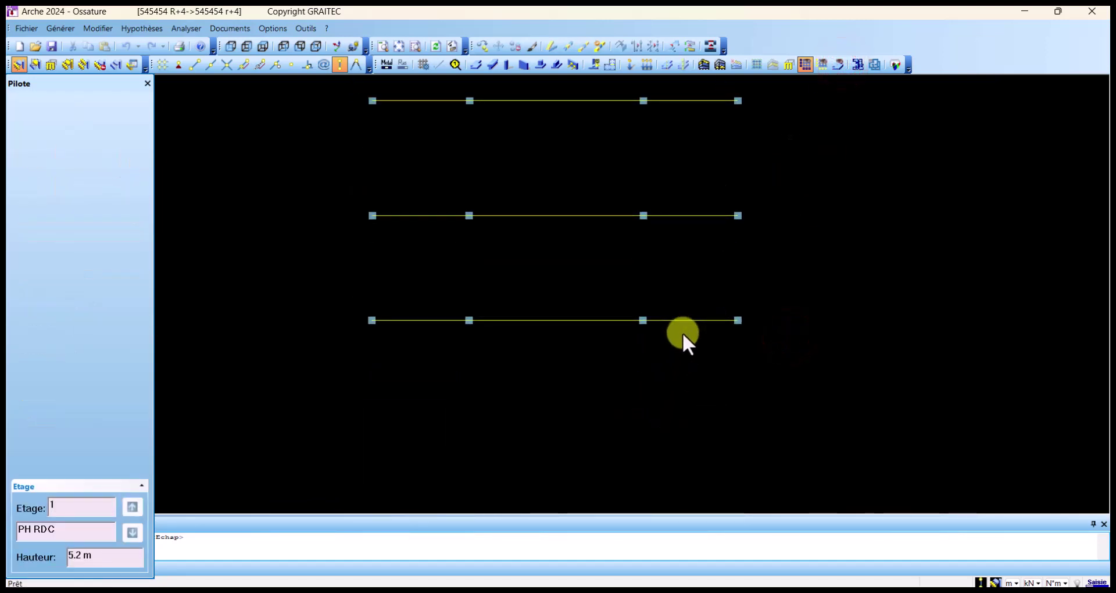
mouse_move(775, 243)
middle_mouse_down()
mouse_move(783, 319)
mouse_move(771, 395)
middle_mouse_up()
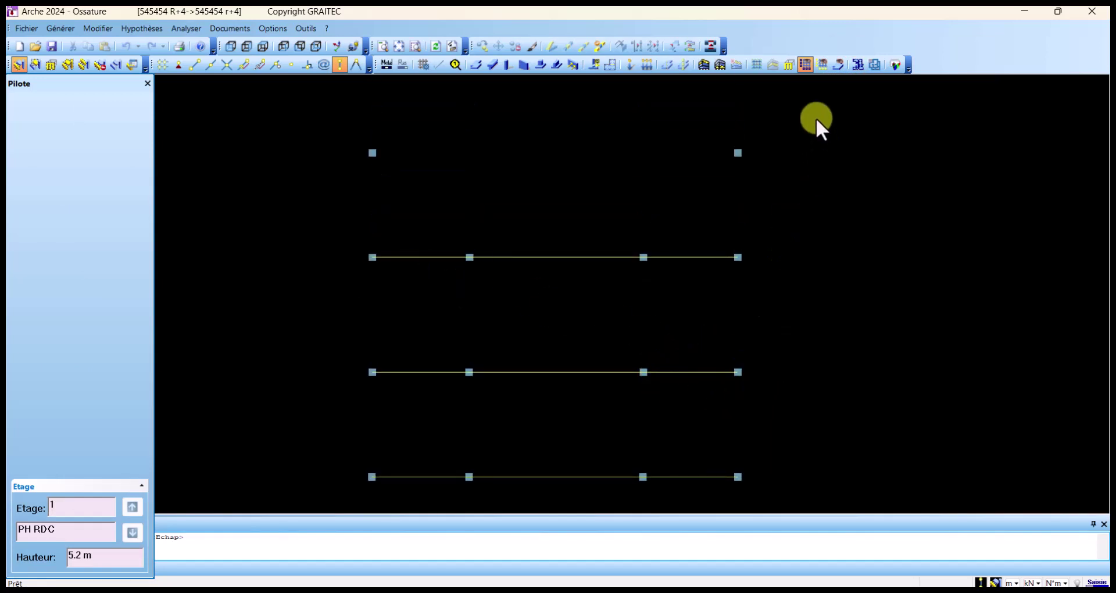
left_click(838, 65)
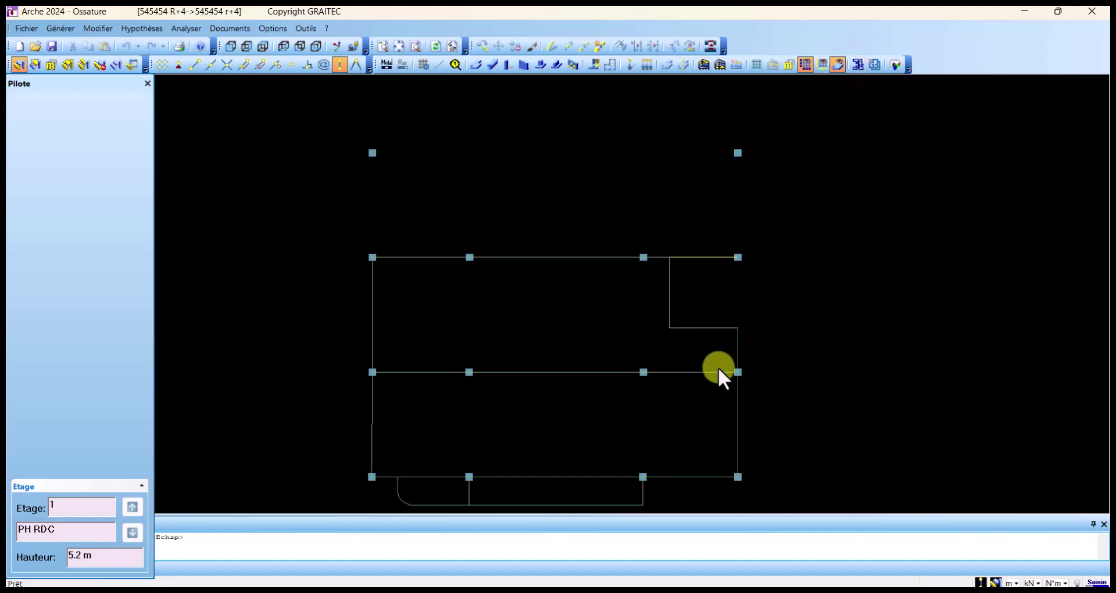
scroll(715, 356, "up", 2)
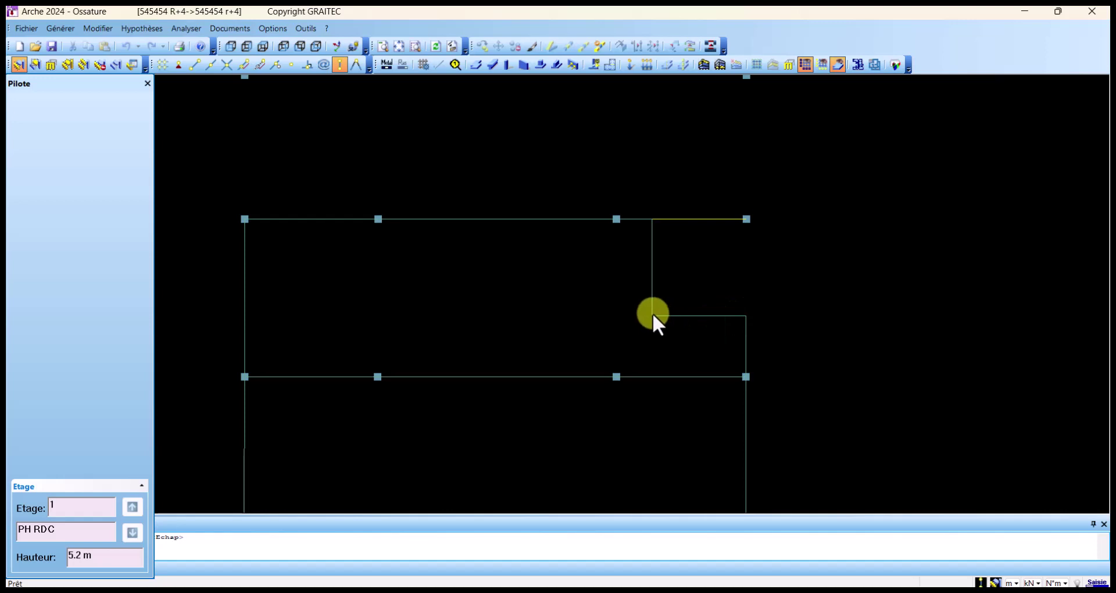
Step: Switch to Civil 3D and examine the stairwell and landing on the ETAGES COURANTS plan, comparing them with the R.D.CH plan
left_click(599, 591)
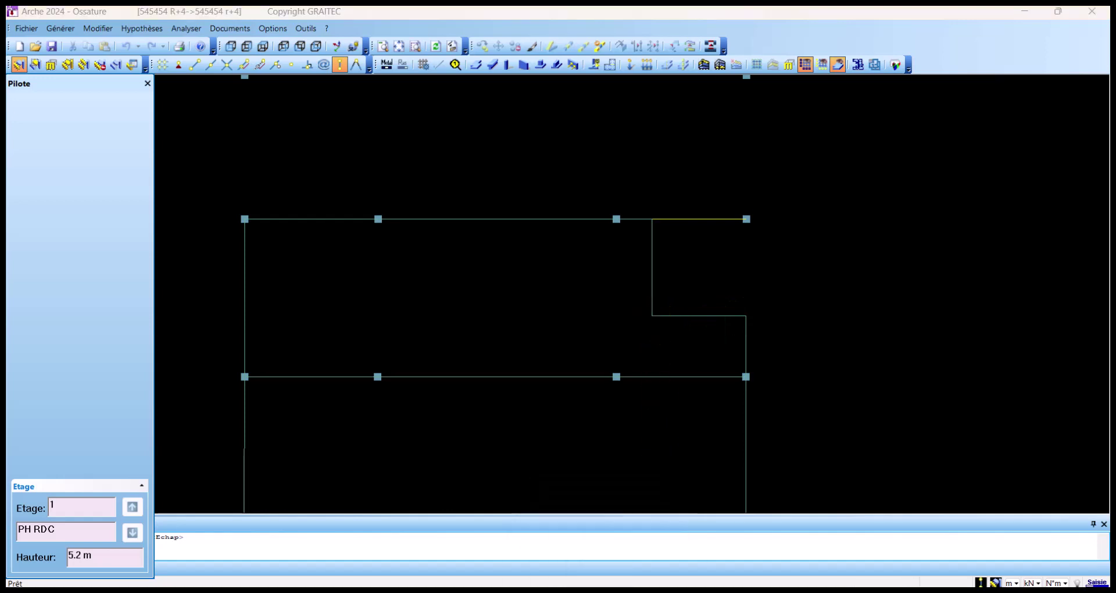
middle_click_drag(623, 326, 649, 523)
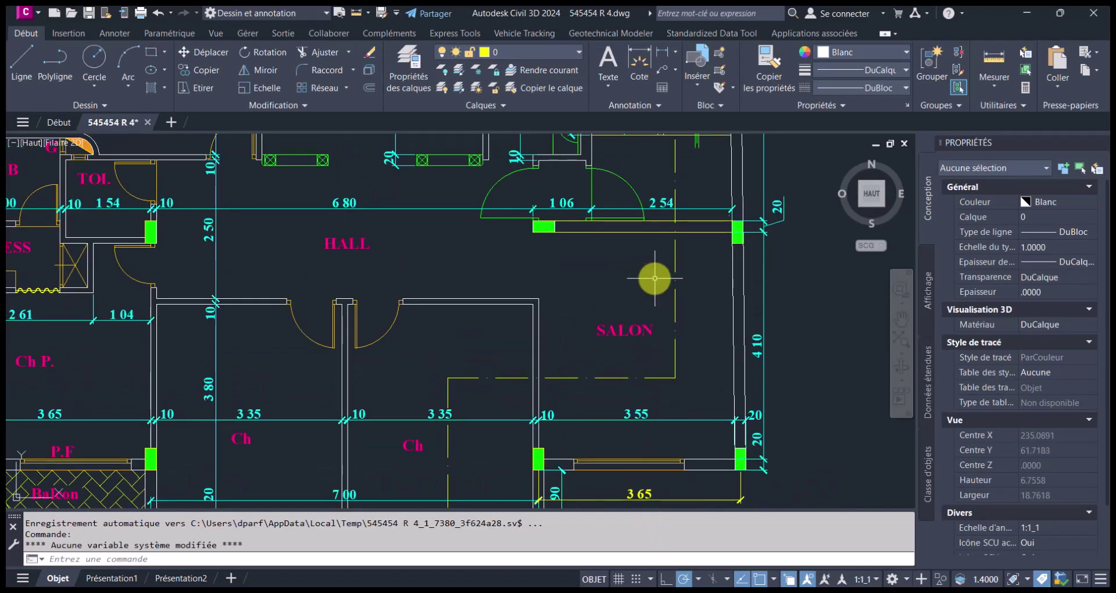
middle_click_drag(653, 279, 661, 464)
middle_click_drag(668, 369, 680, 418)
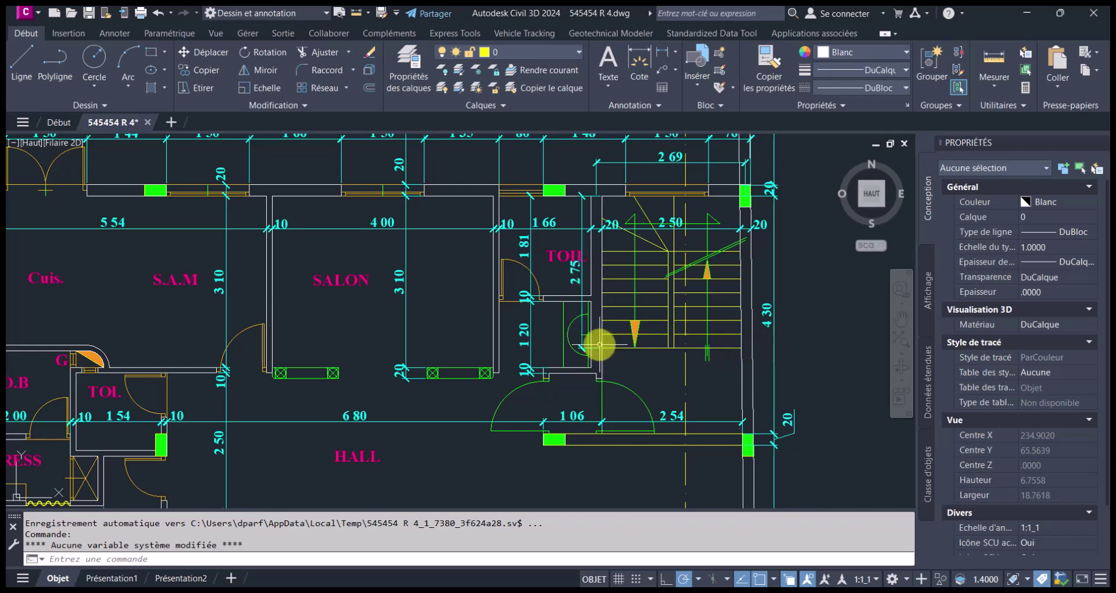
scroll(641, 357, "down", 5)
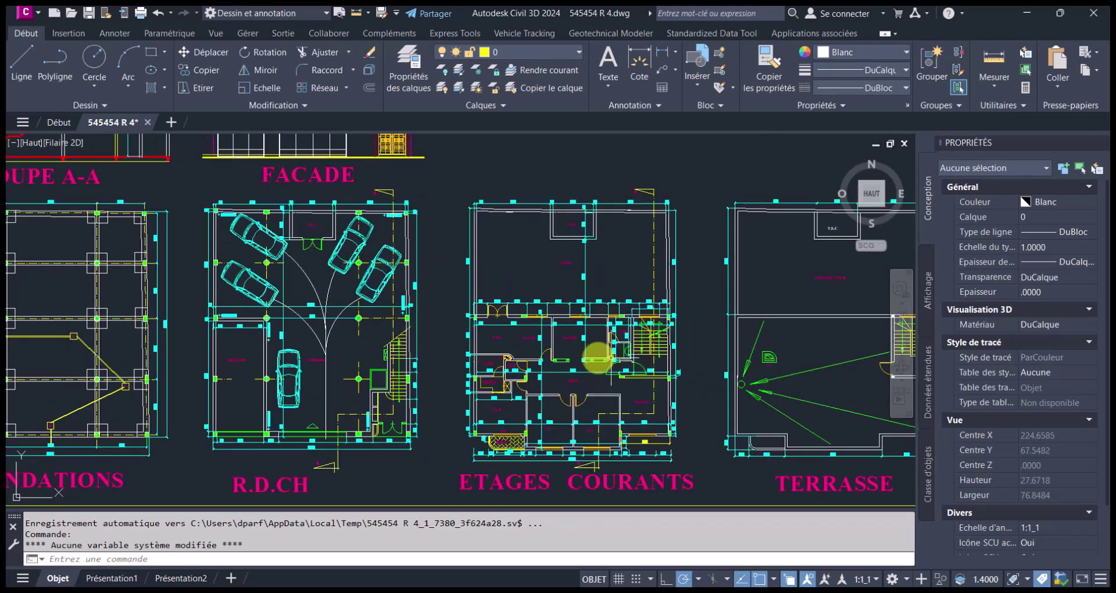
scroll(377, 357, "up", 4)
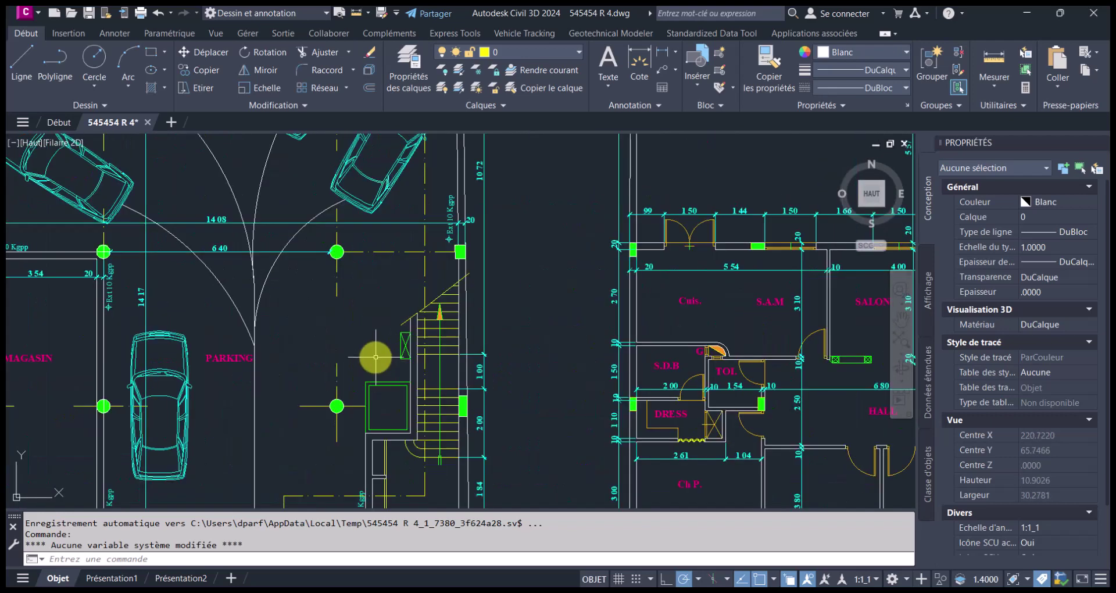
middle_click_drag(375, 356, 473, 390)
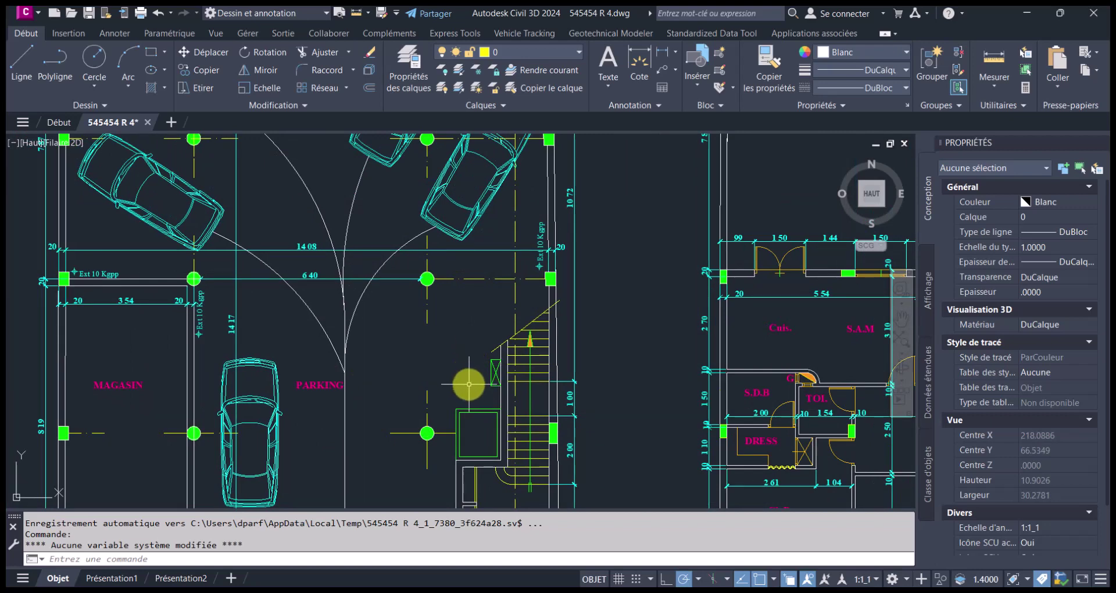
scroll(469, 383, "down", 5)
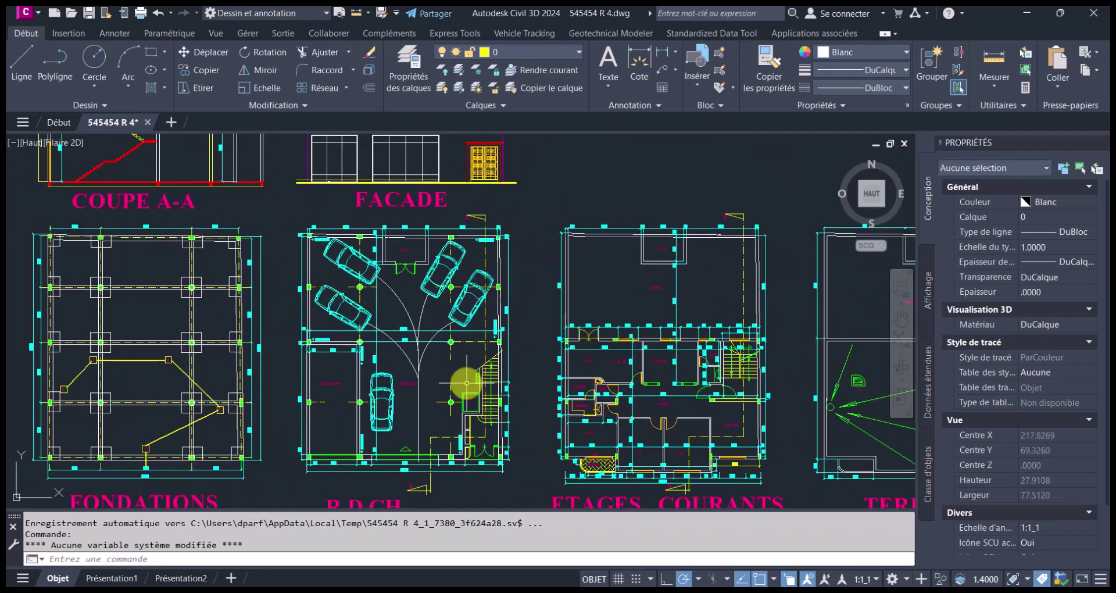
scroll(467, 383, "up", 3)
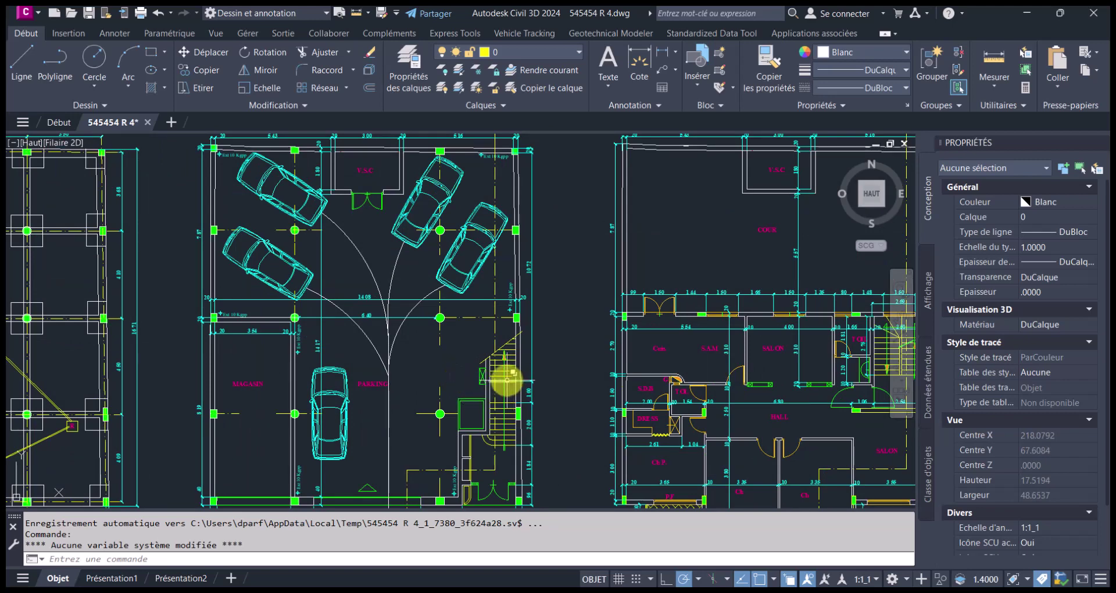
middle_click_drag(506, 381, 467, 375)
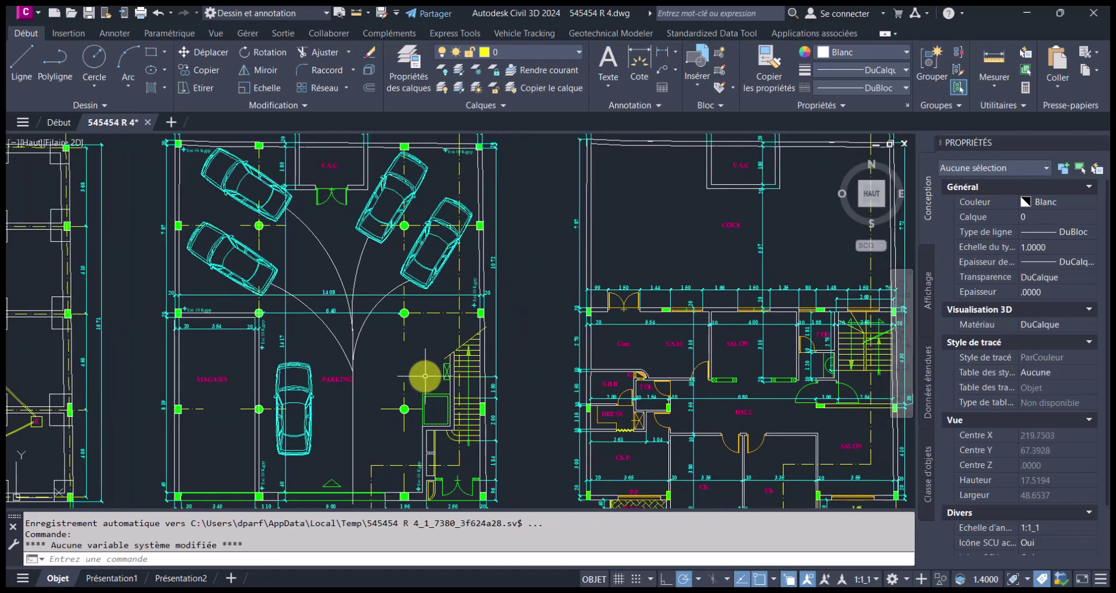
middle_click_drag(730, 364, 500, 369)
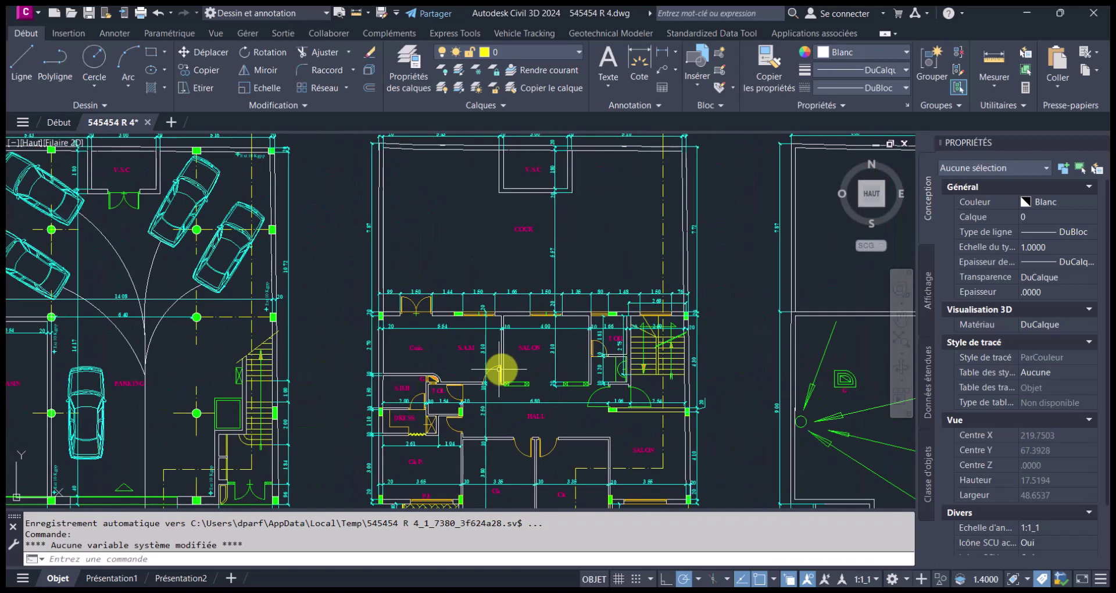
scroll(649, 388, "up", 6)
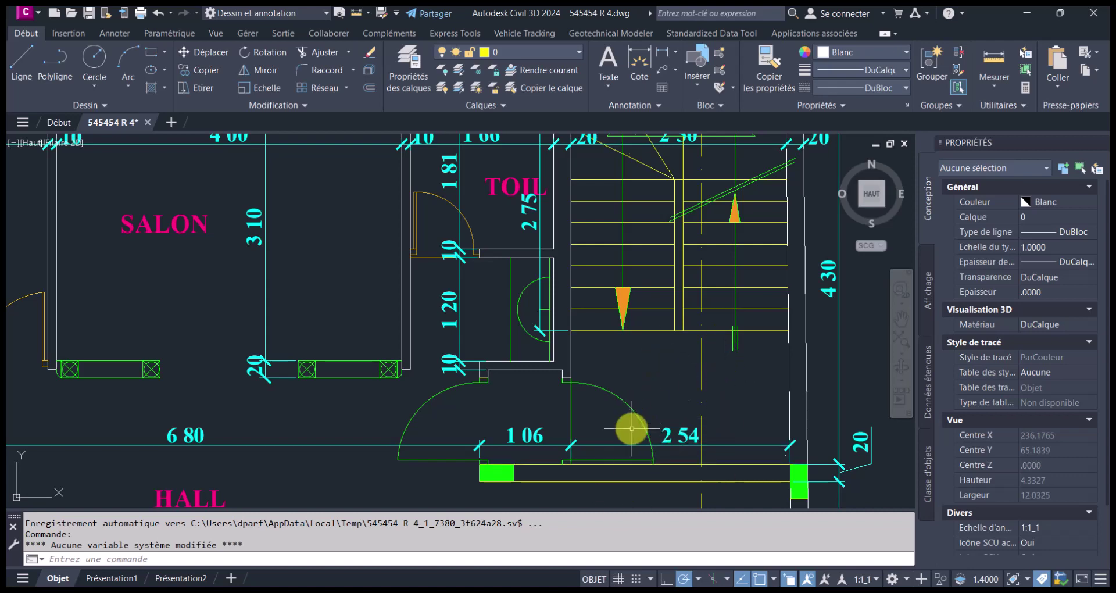
scroll(652, 424, "down", 5)
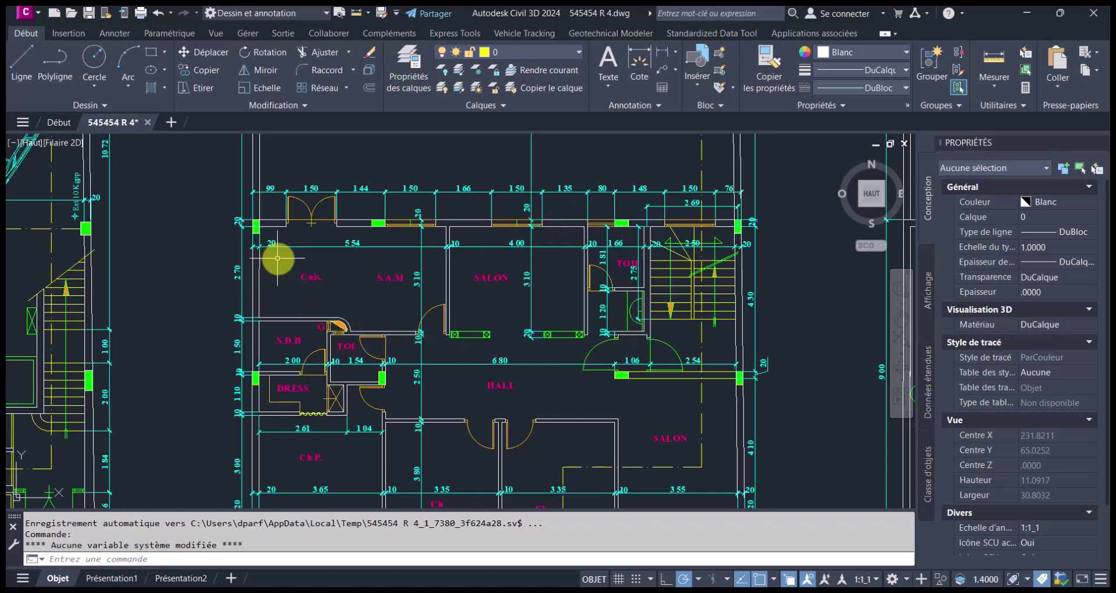
scroll(709, 346, "up", 5)
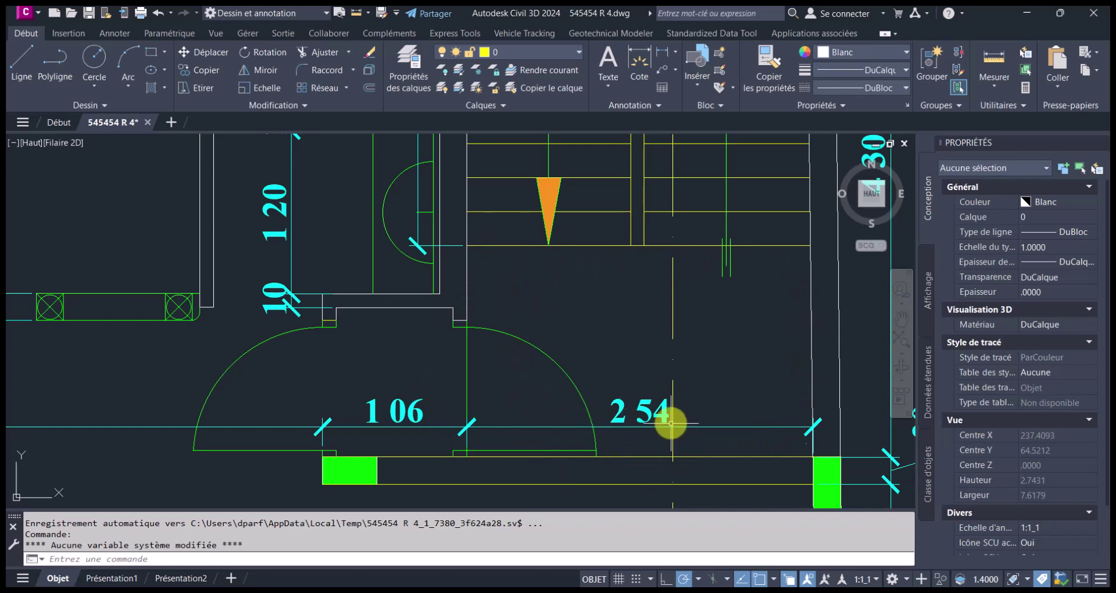
mouse_move(670, 423)
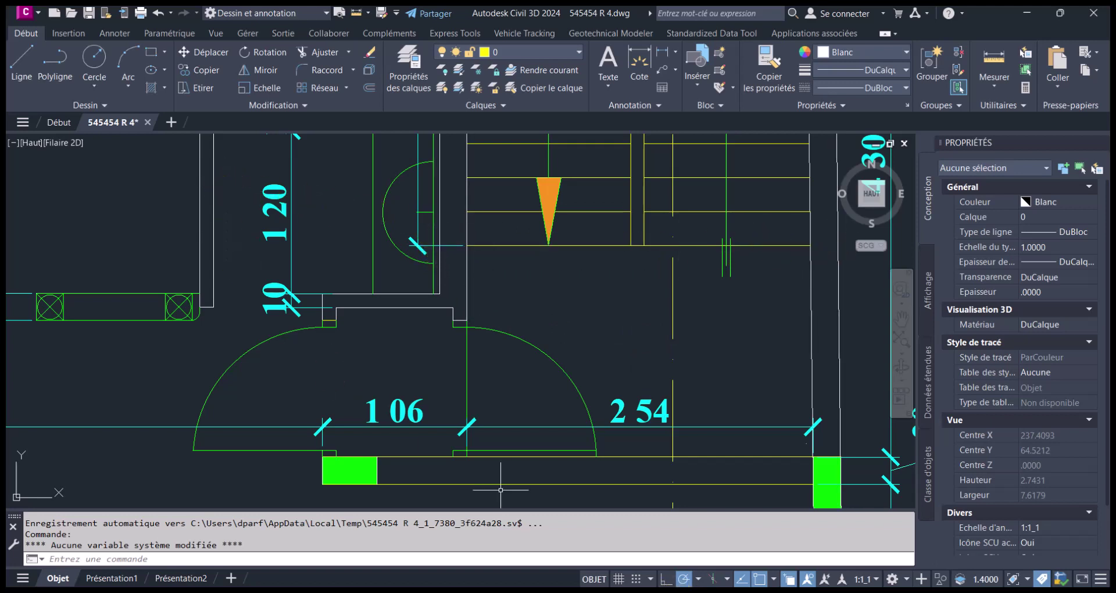
Step: Switch back to Arche Ossature and place square BETON columns at the two lower corners of the stair opening, snapping to the slab corners
key("alt+Tab")
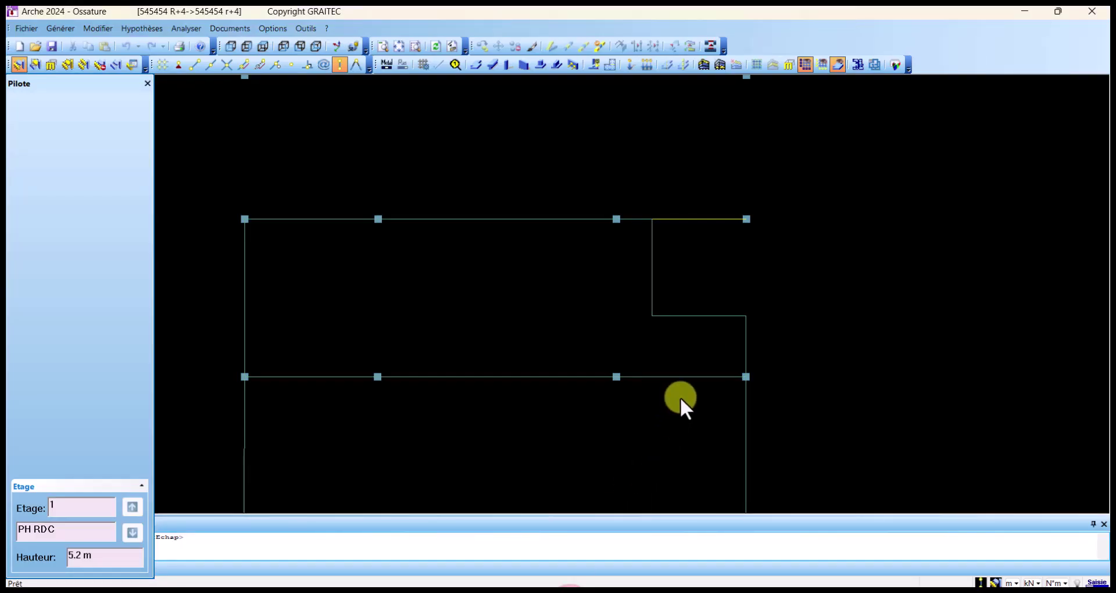
left_click(762, 253)
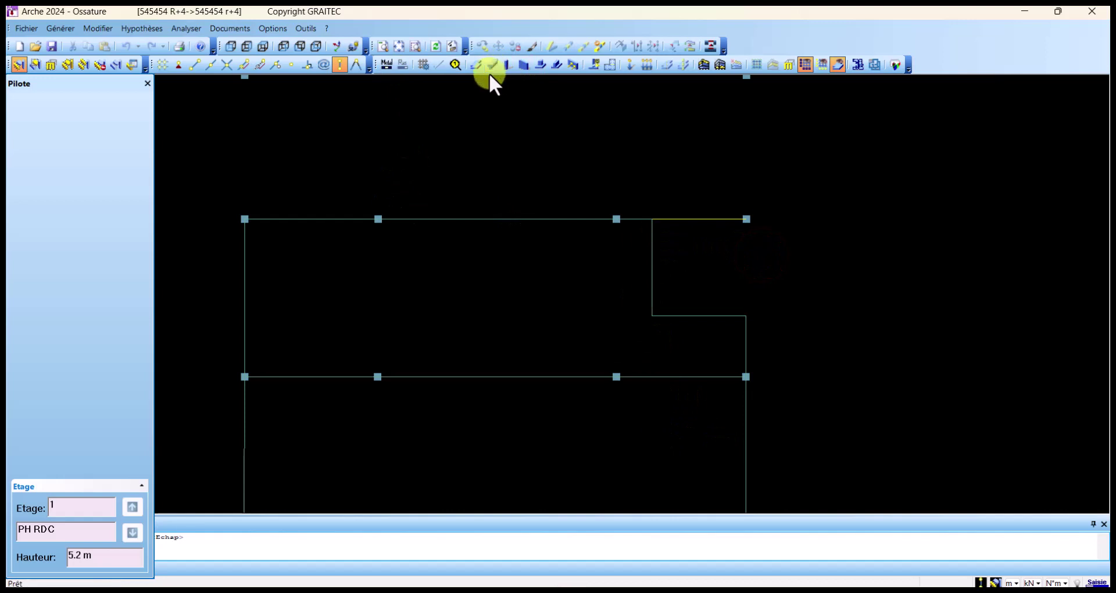
left_click(509, 65)
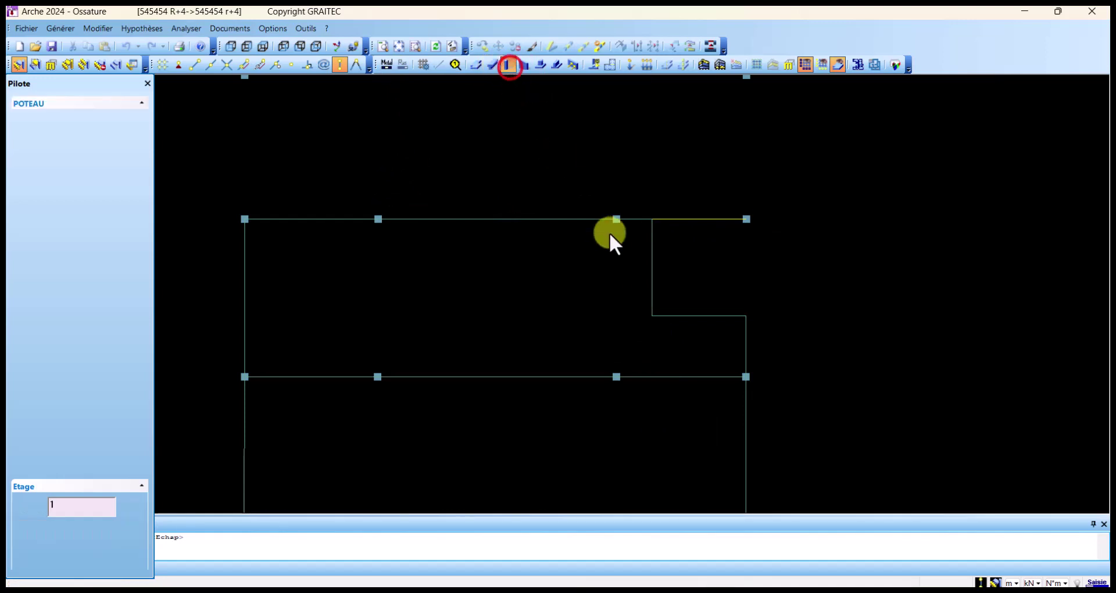
left_click(211, 65)
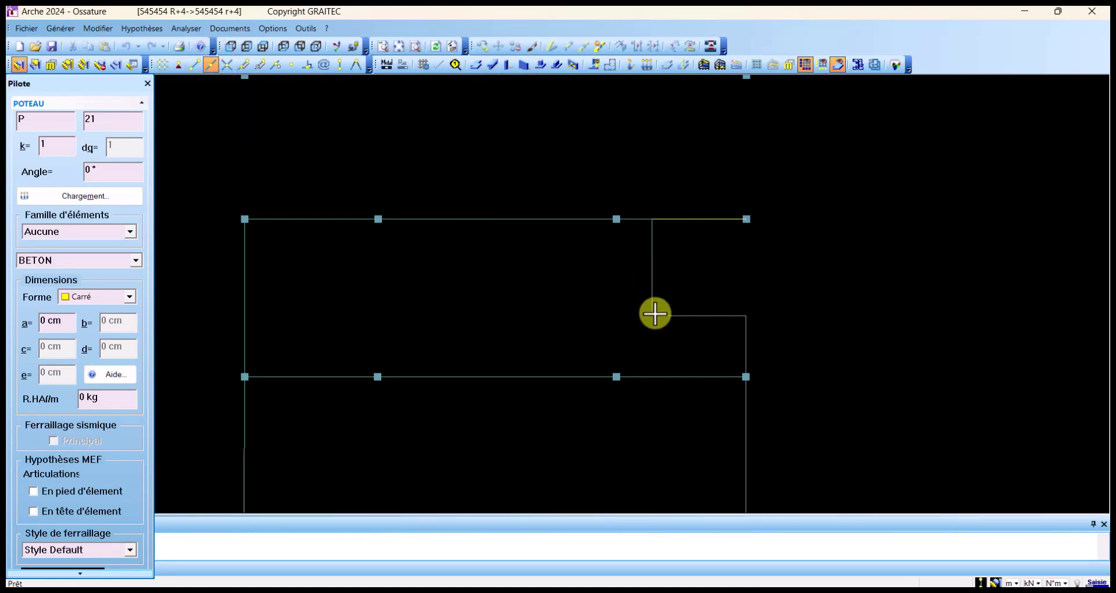
left_click(194, 65)
left_click(653, 314)
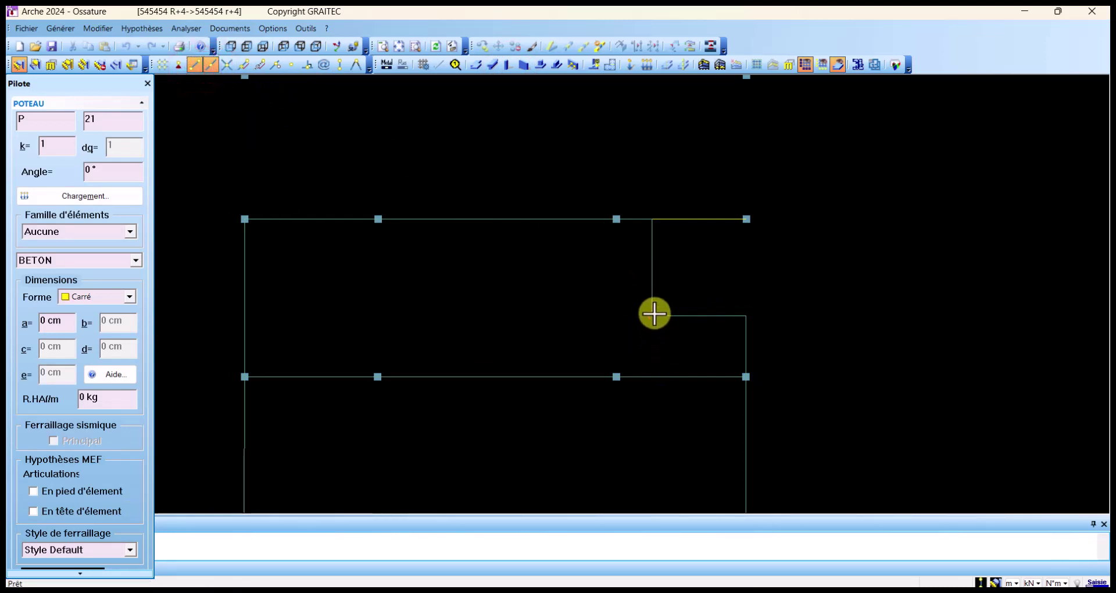
left_click(745, 315)
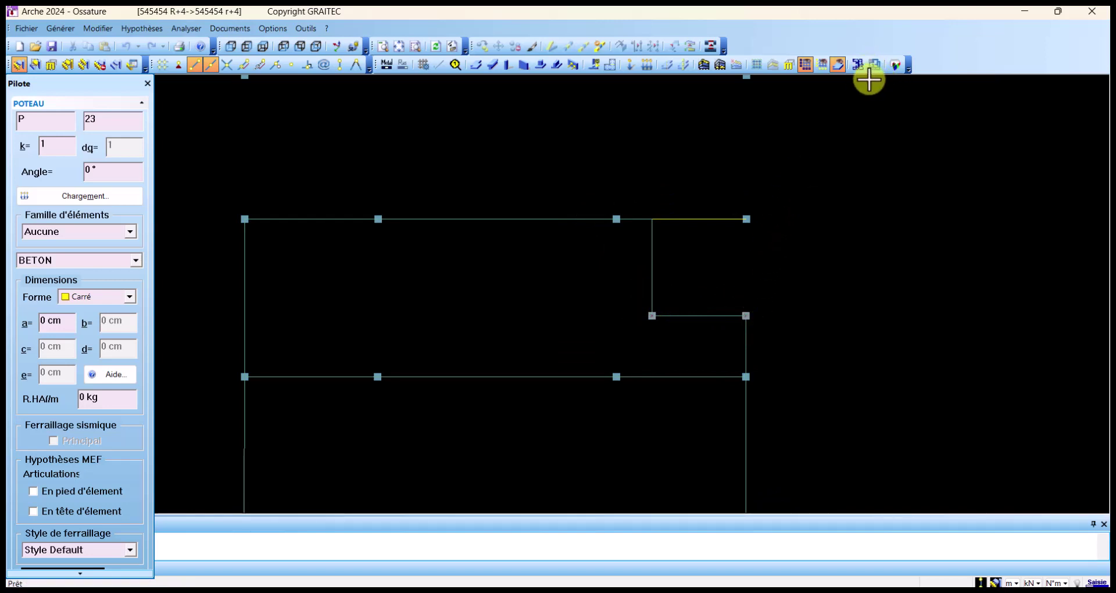
Step: Hide the slabs and add a BETON beam between the two columns at the lower corners of the stair opening
left_click(839, 64)
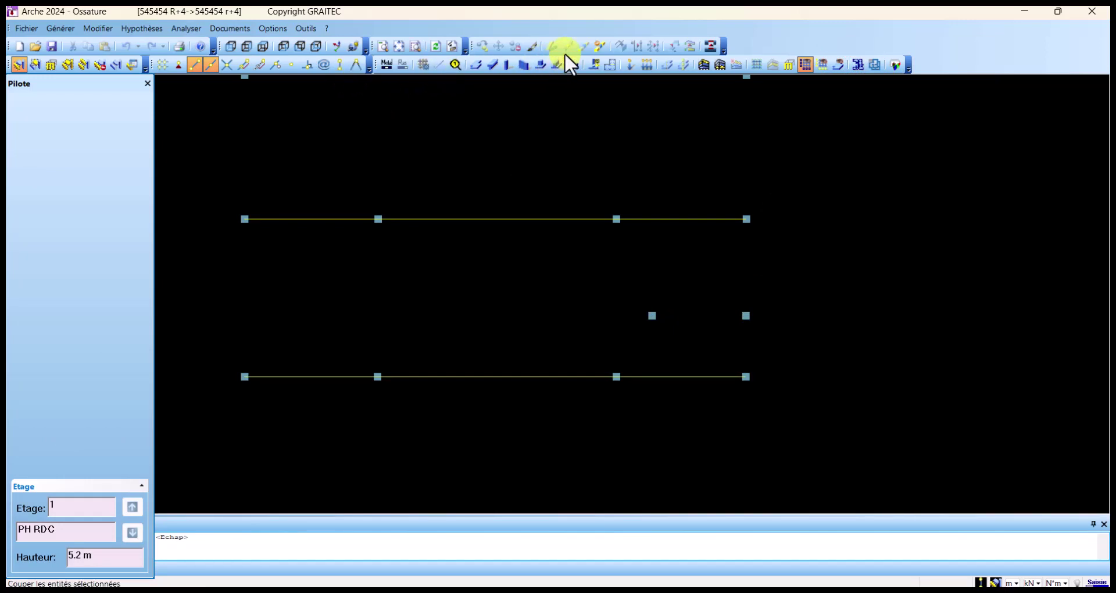
left_click(493, 65)
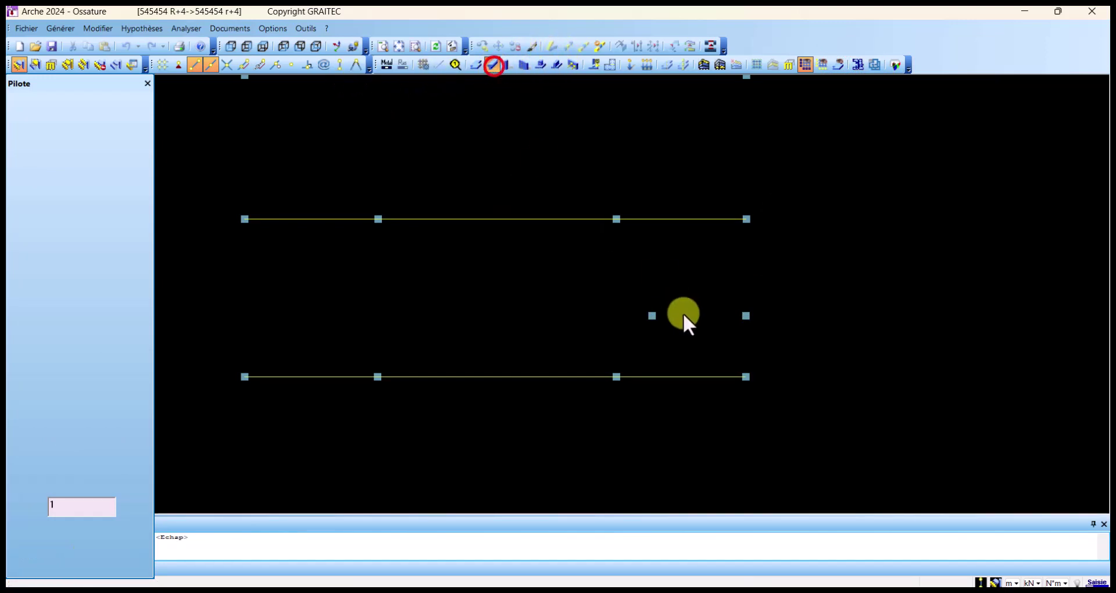
left_click(341, 64)
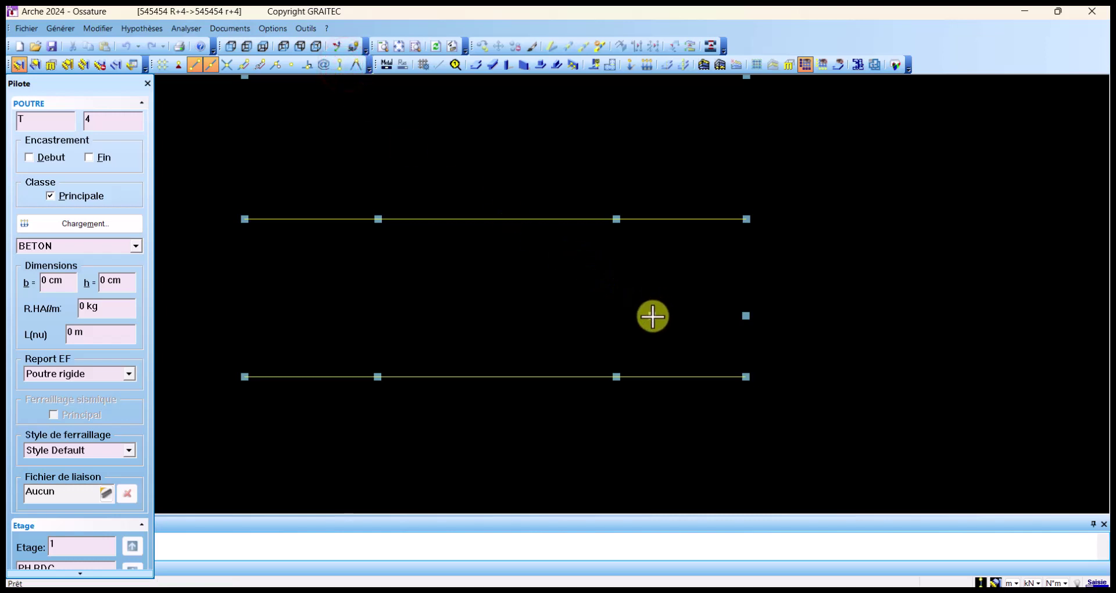
left_click(653, 315)
left_click(746, 316)
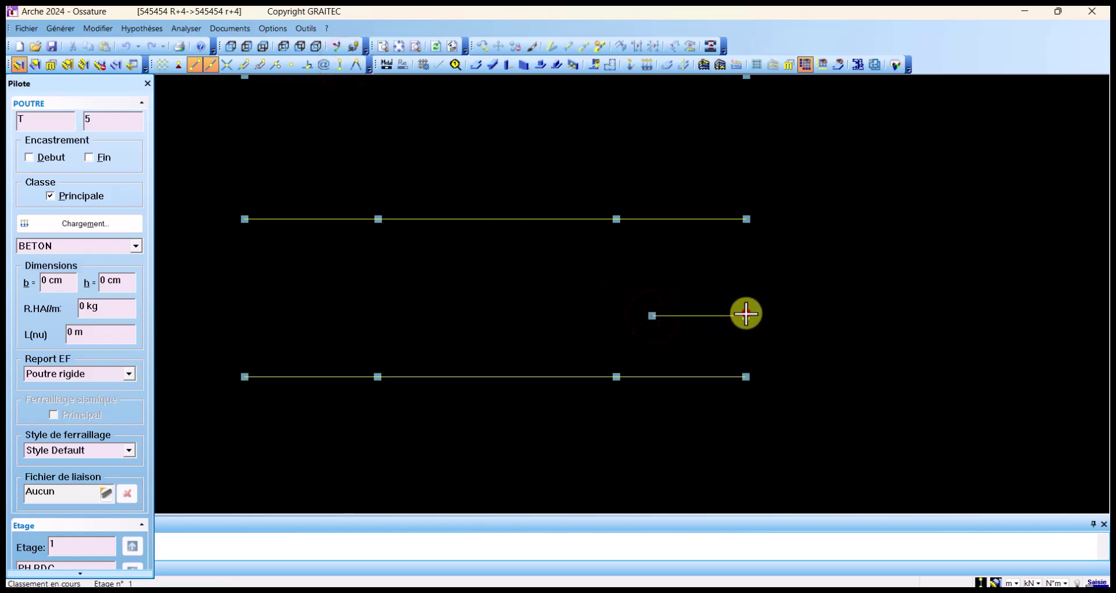
key("Escape")
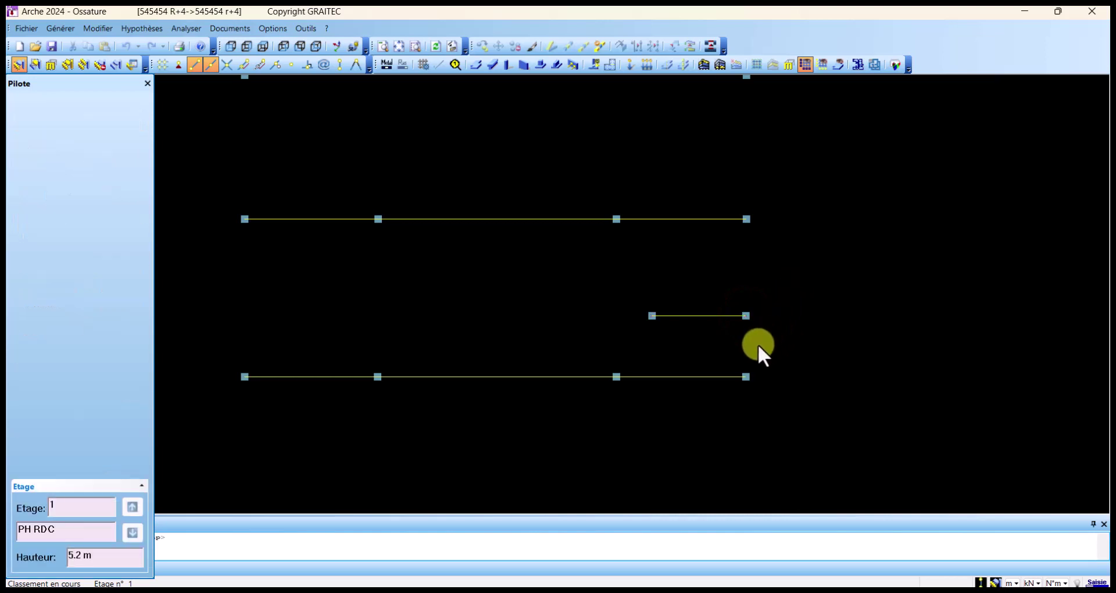
Step: Review the floor 1 beam lines and columns above and below the new stair-opening beam
mouse_move(508, 322)
middle_mouse_down()
mouse_move(617, 347)
mouse_move(612, 333)
middle_mouse_up()
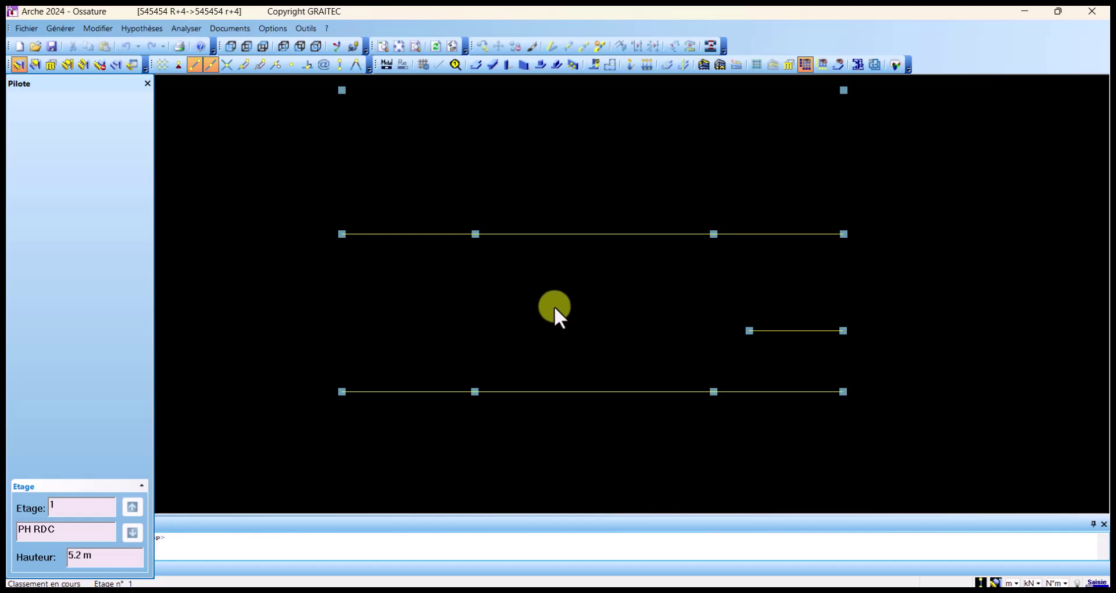
middle_click_drag(762, 336, 735, 354)
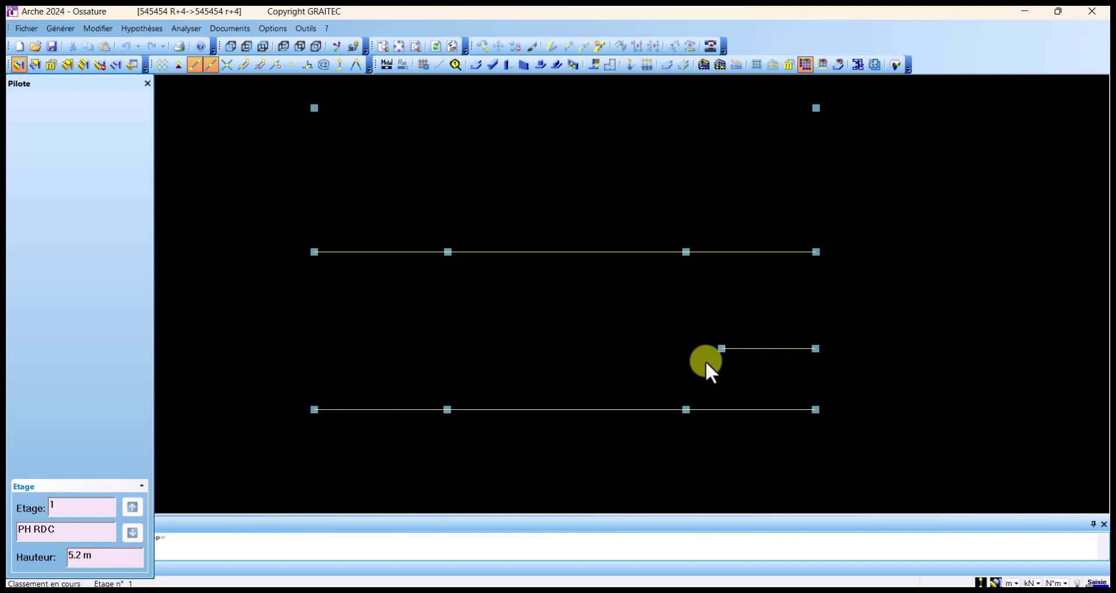
middle_click_drag(769, 356, 766, 414)
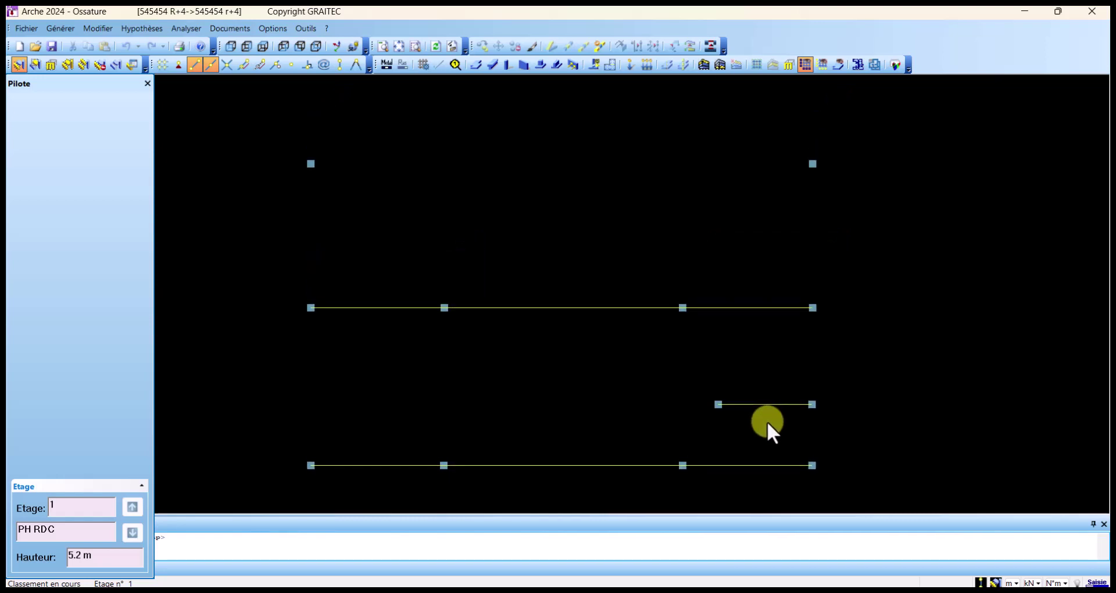
right_click_drag(849, 420, 831, 342)
left_click(921, 318)
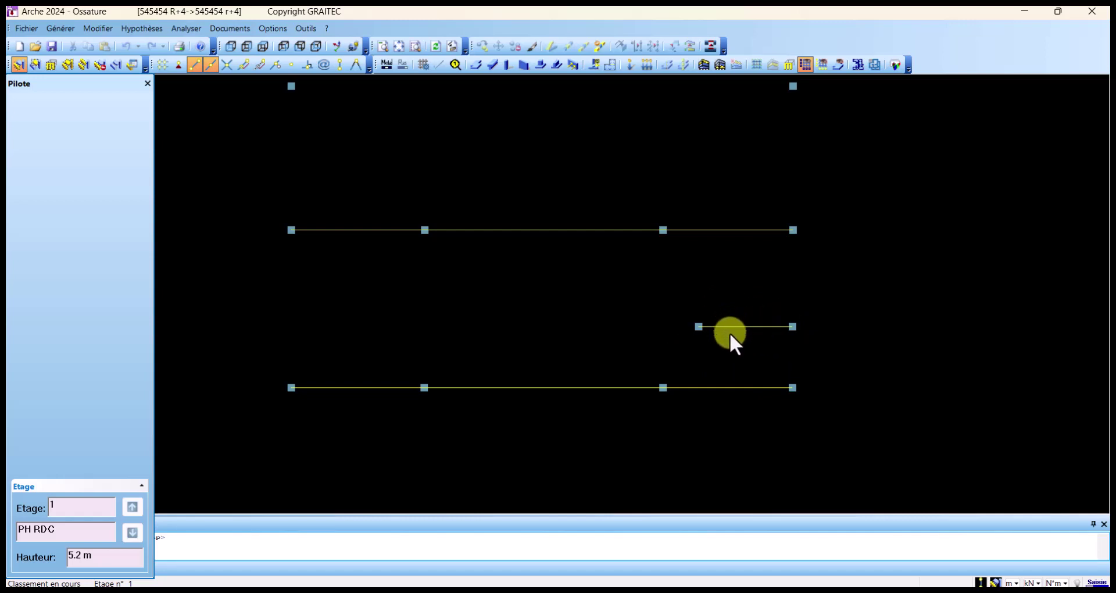
scroll(643, 371, "down", 2)
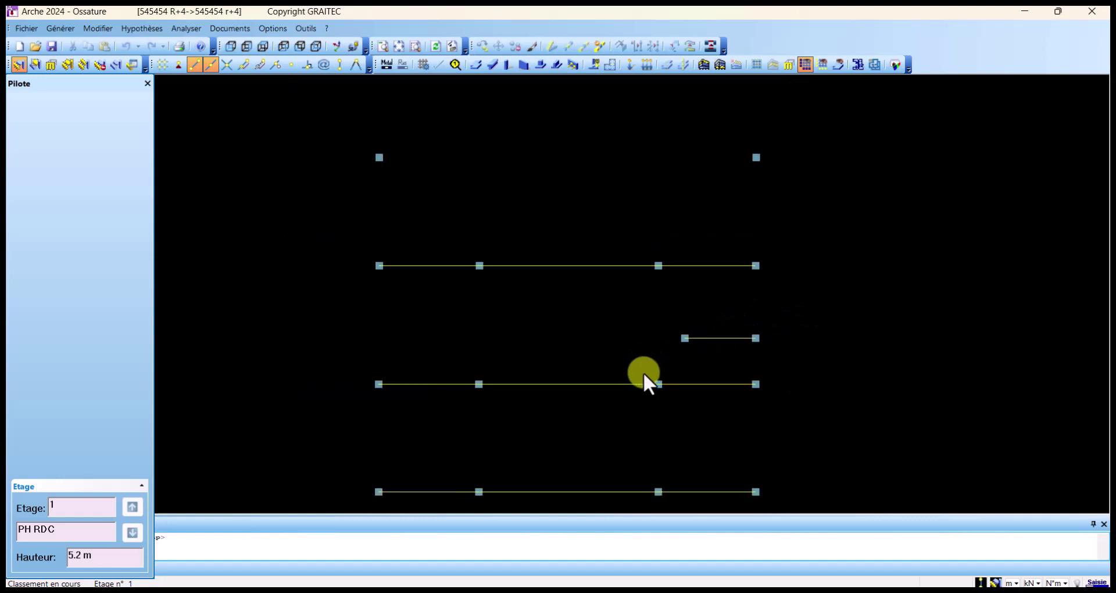
mouse_move(702, 430)
middle_mouse_down()
mouse_move(725, 252)
mouse_move(724, 375)
middle_mouse_up()
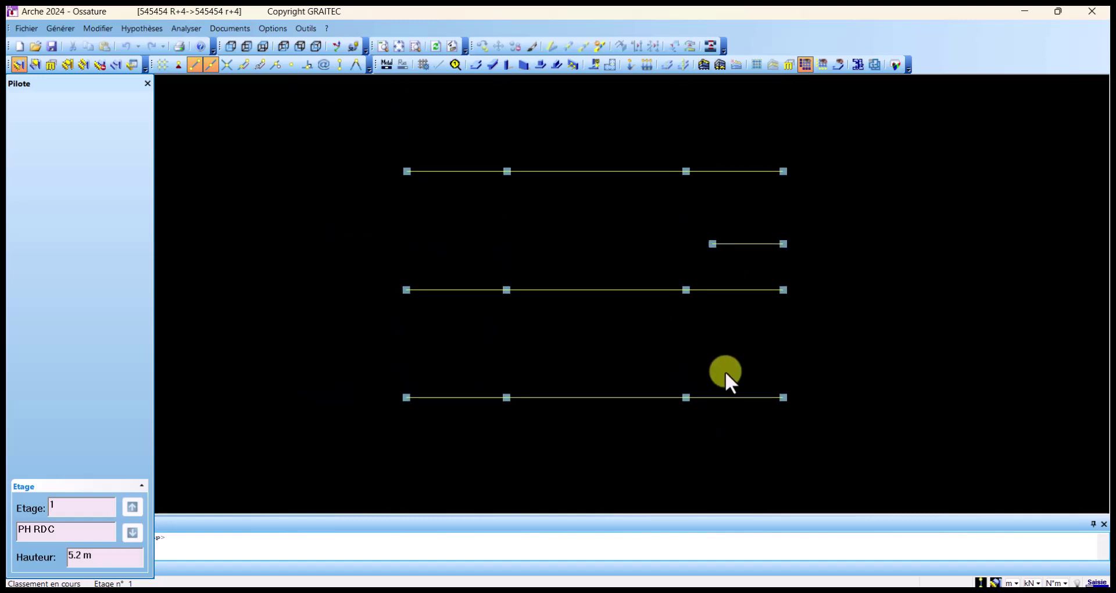
middle_click_drag(643, 427, 635, 323)
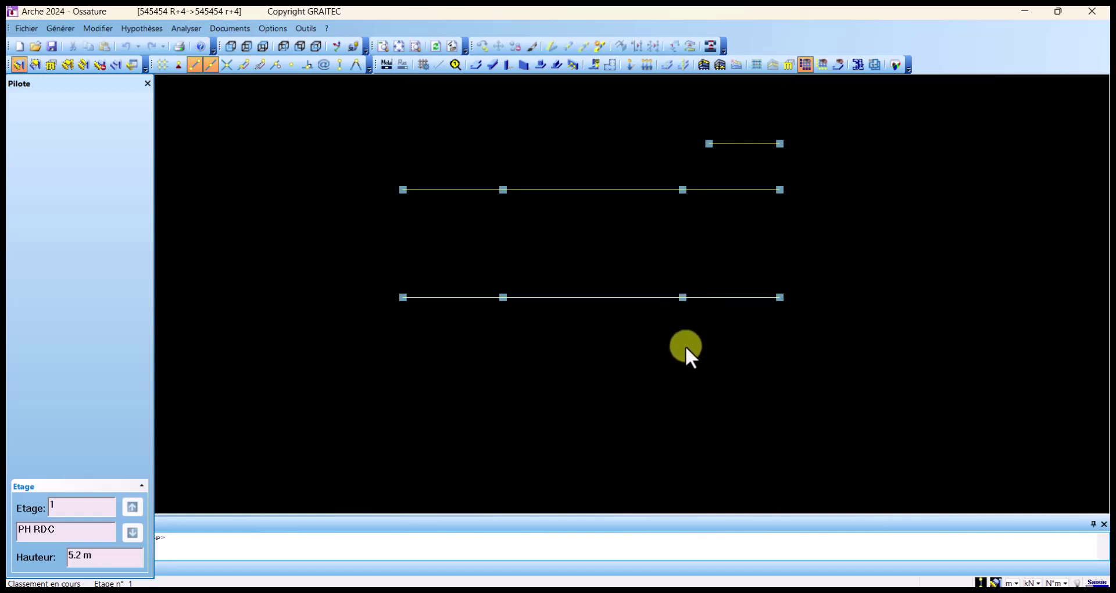
middle_click_drag(685, 345, 693, 455)
scroll(693, 452, "down", 1)
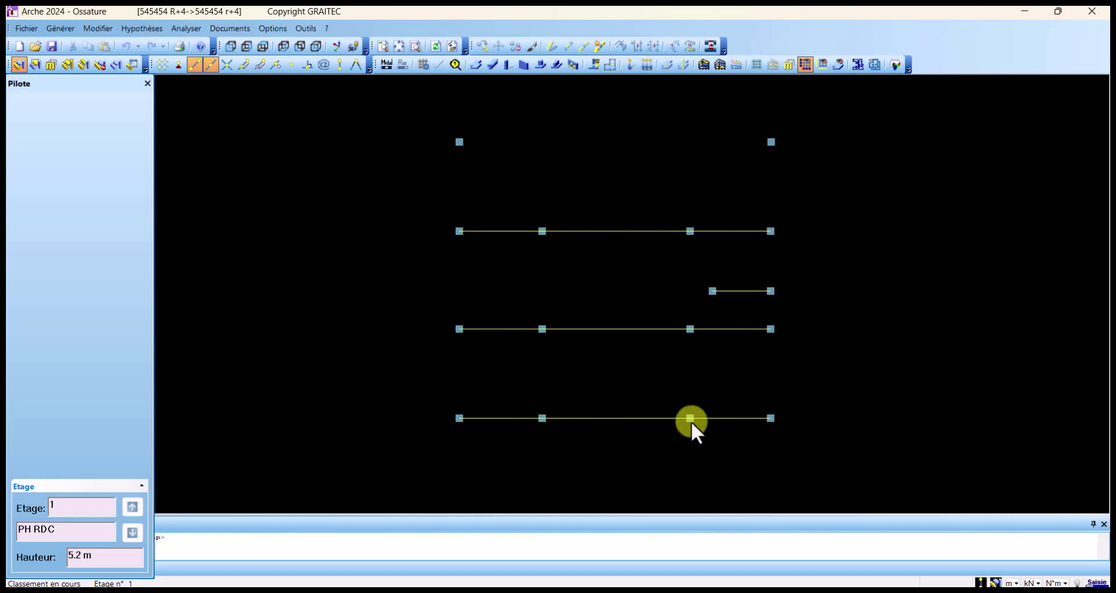
Step: Set the stair-opening beam's material to B25, keeping its Report EF as Poutre rigide
left_click(747, 287)
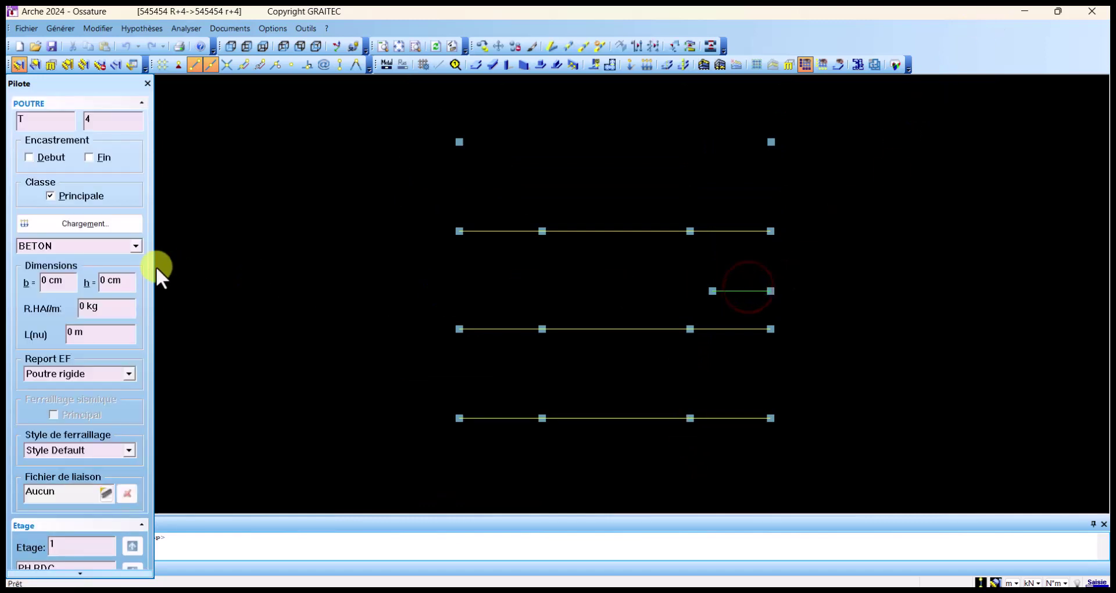
left_click(129, 247)
left_click(112, 270)
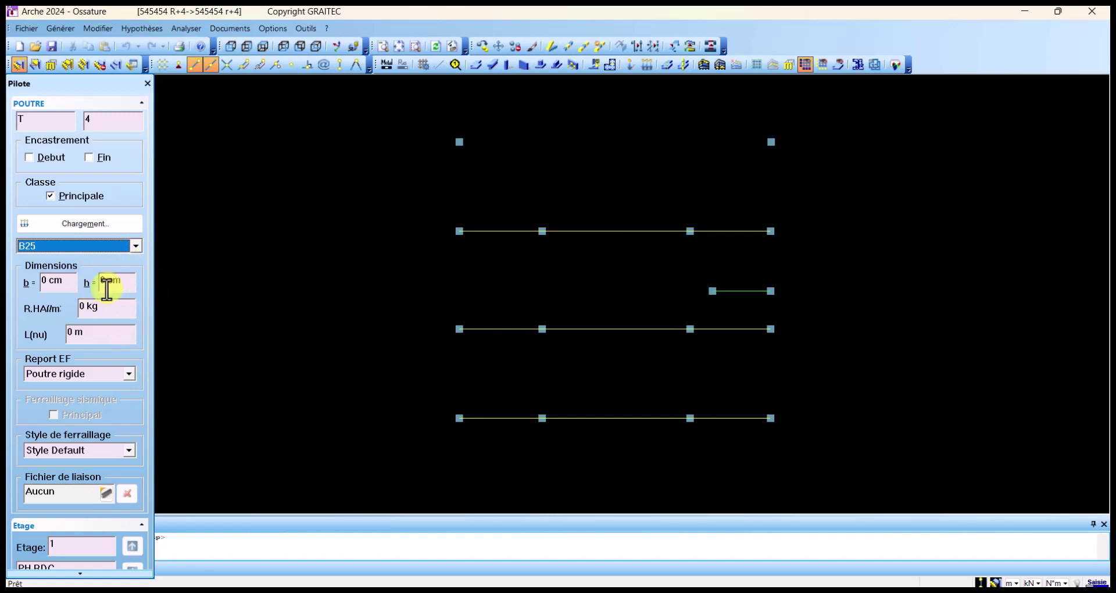
left_click(130, 375)
left_click(131, 374)
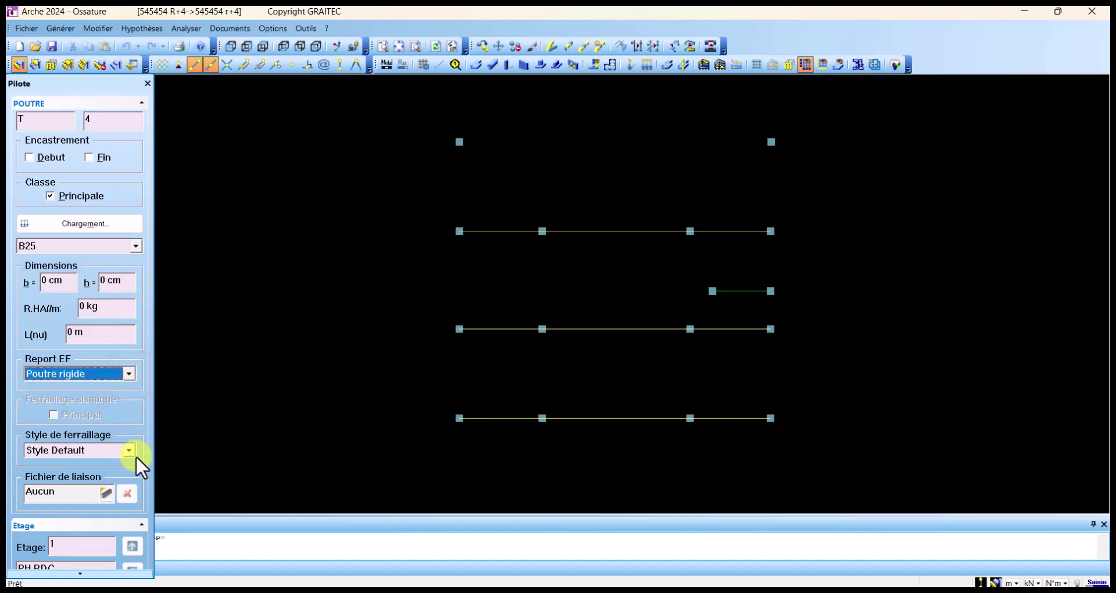
left_click(107, 281)
Step: Set the column at the left end of the stair-opening beam to material B25 with a Carré shape
left_click(709, 294)
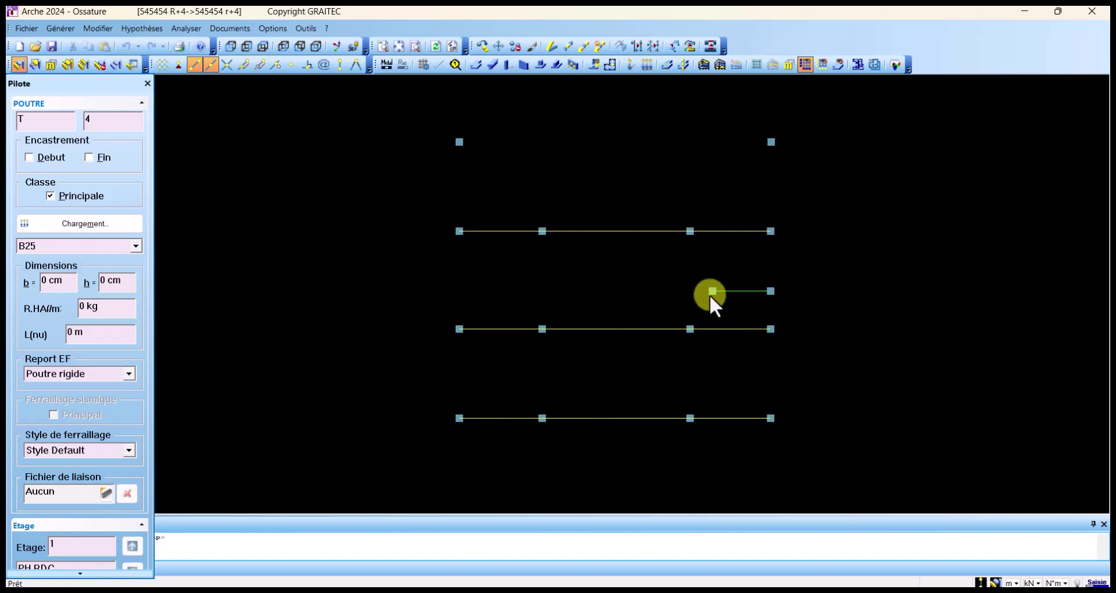
left_click(710, 292)
left_click(709, 291)
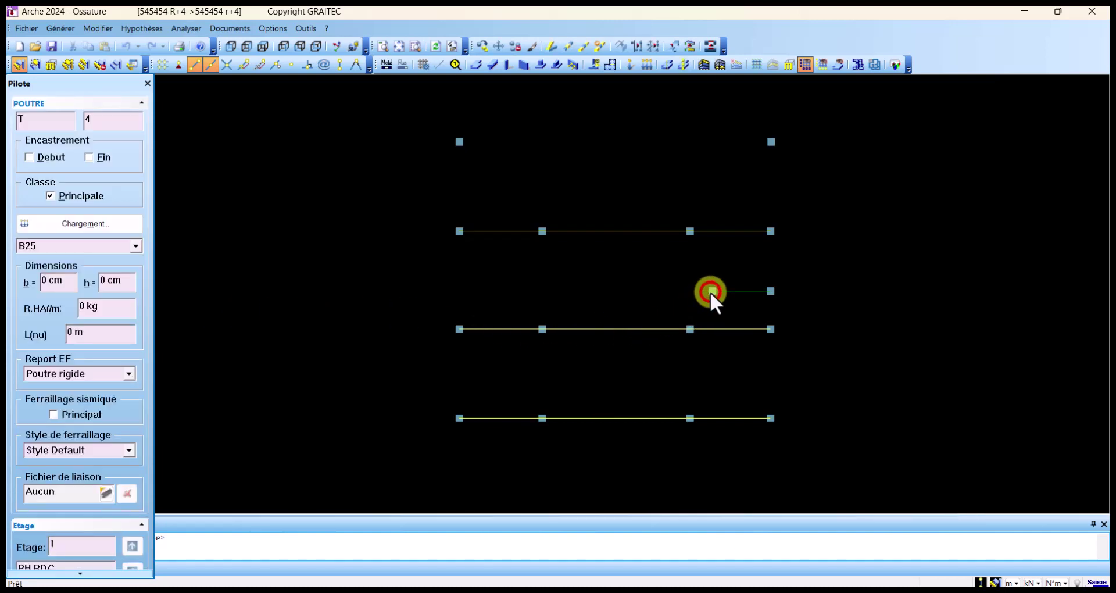
left_click(709, 291)
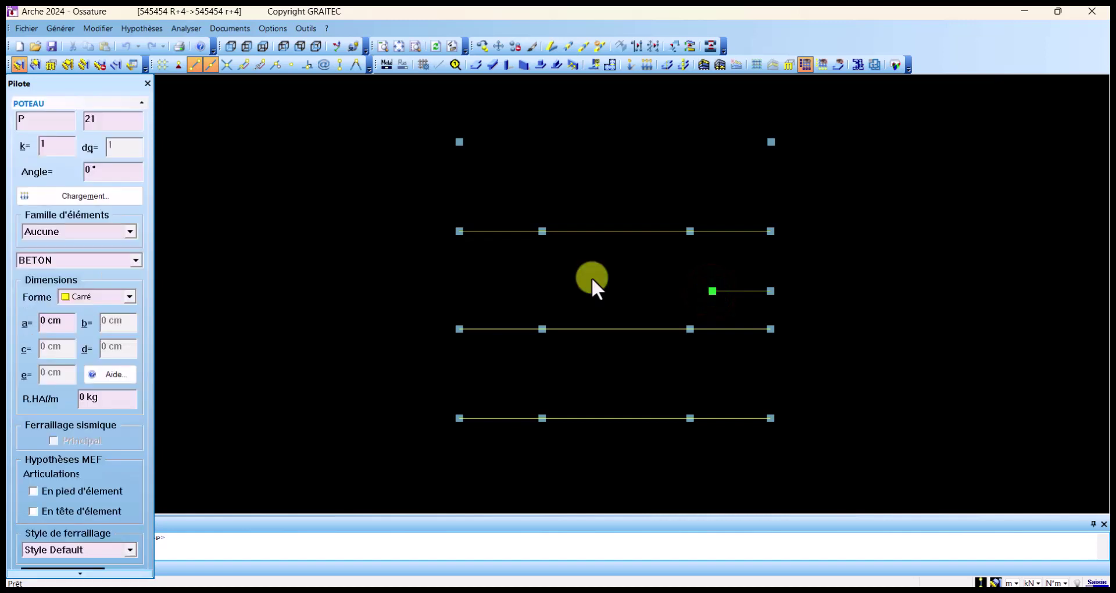
left_click(133, 260)
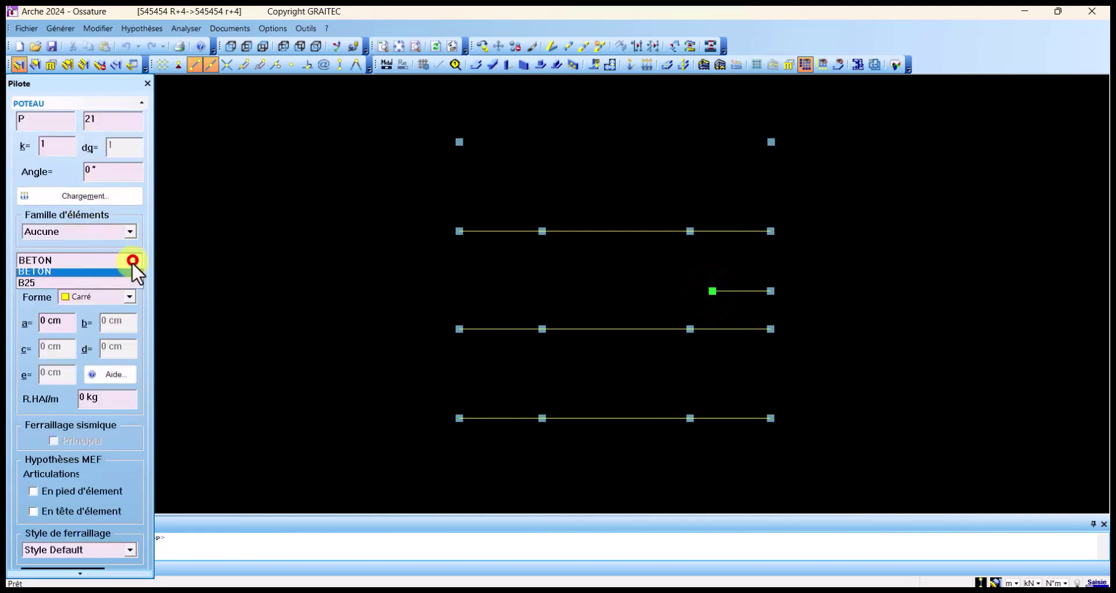
left_click(84, 284)
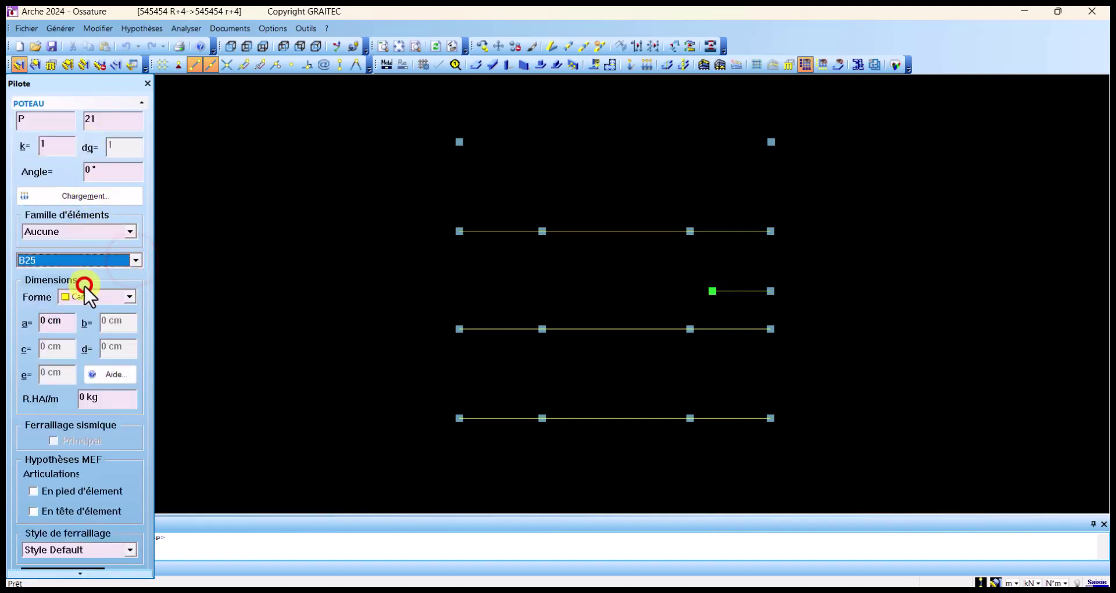
left_click(127, 293)
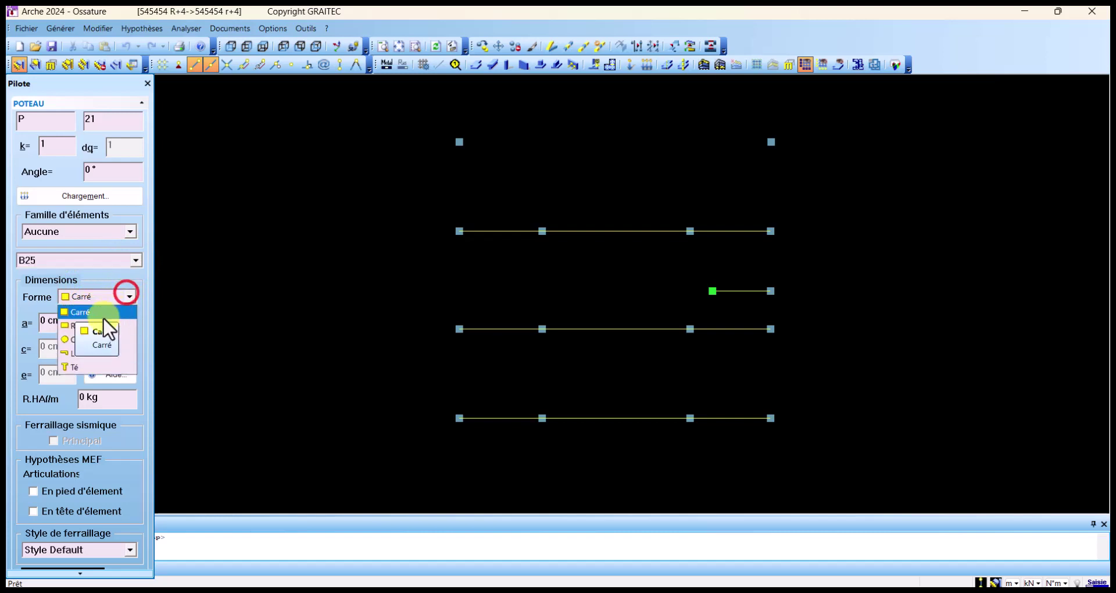
left_click(102, 322)
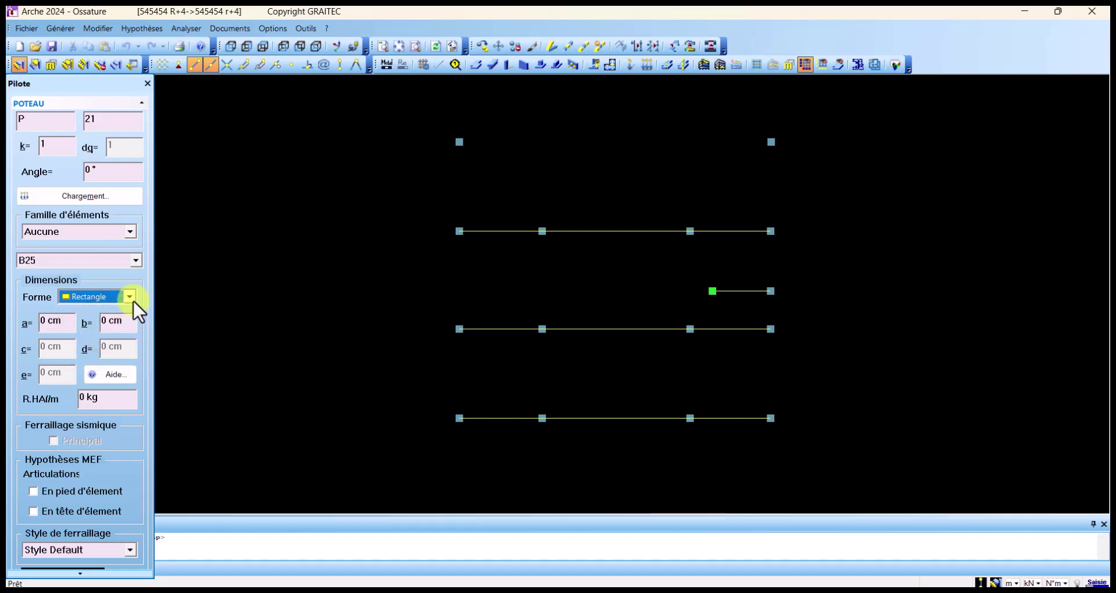
left_click(129, 297)
left_click(104, 312)
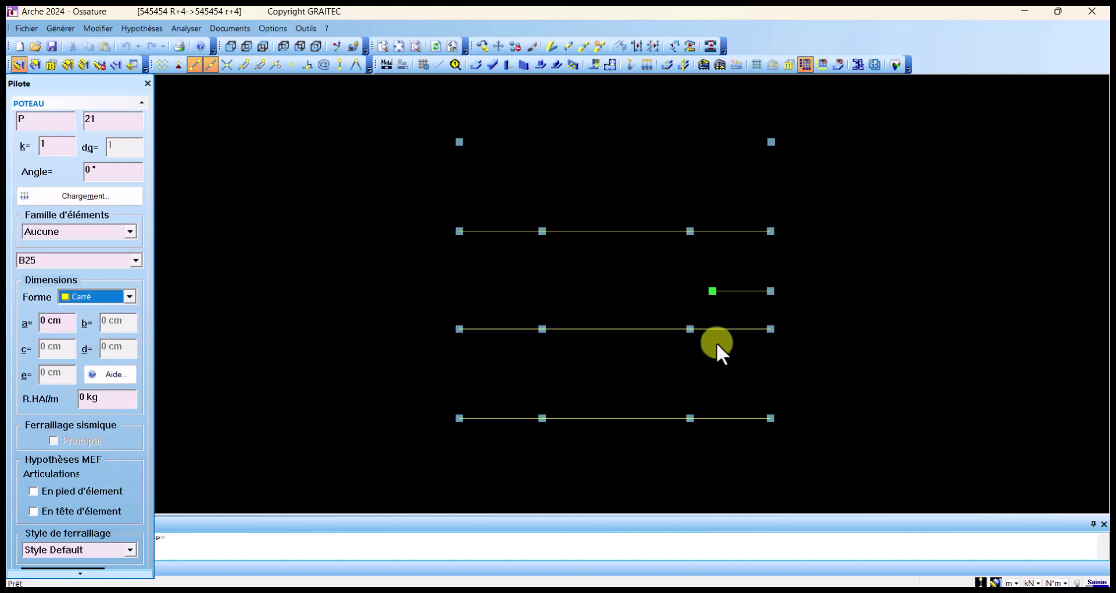
key("Escape")
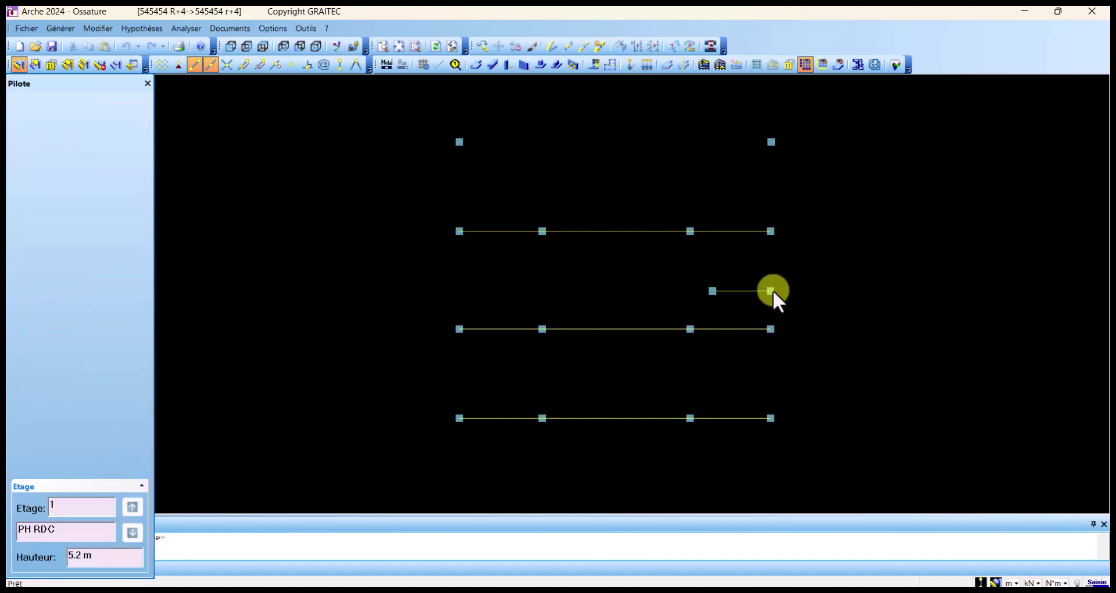
Step: Set the column at the right end of the stair-opening beam to material B25 with a Rectangle shape
left_click(772, 290)
left_click(772, 289)
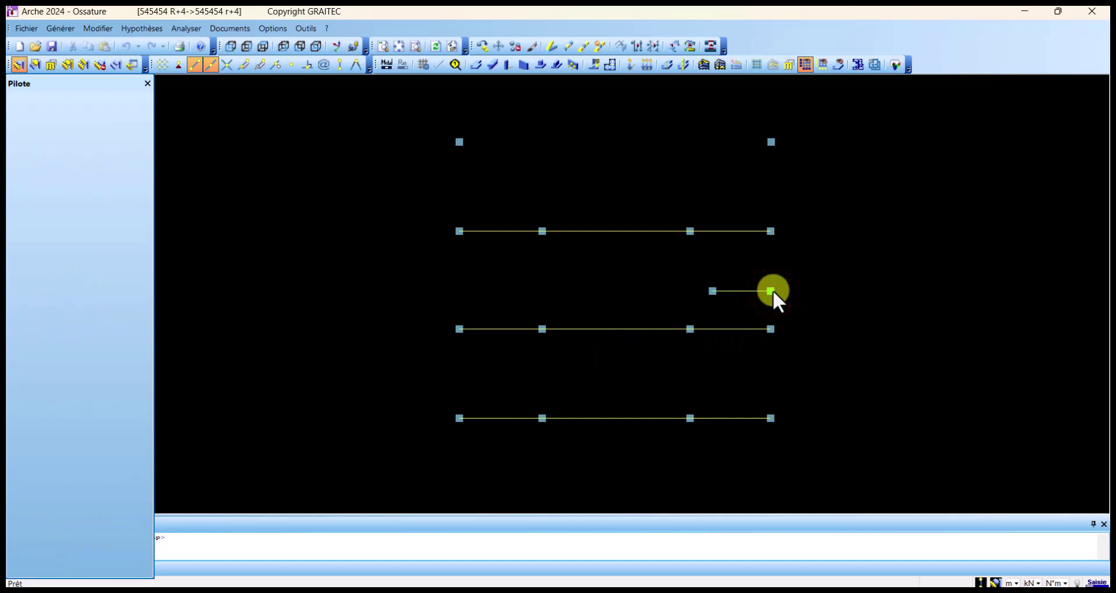
left_click(131, 263)
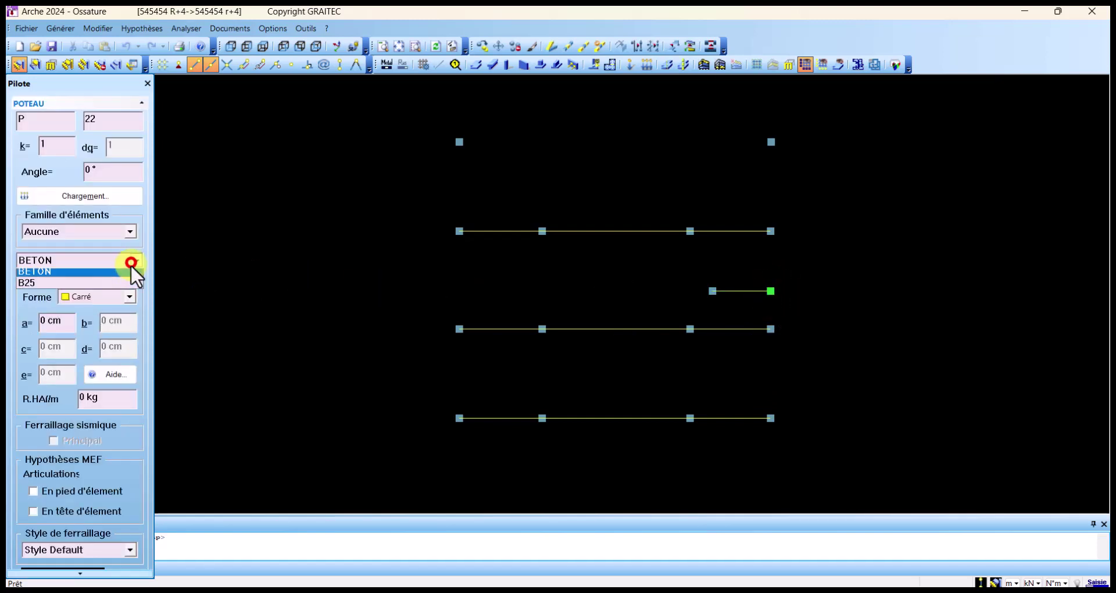
left_click(102, 286)
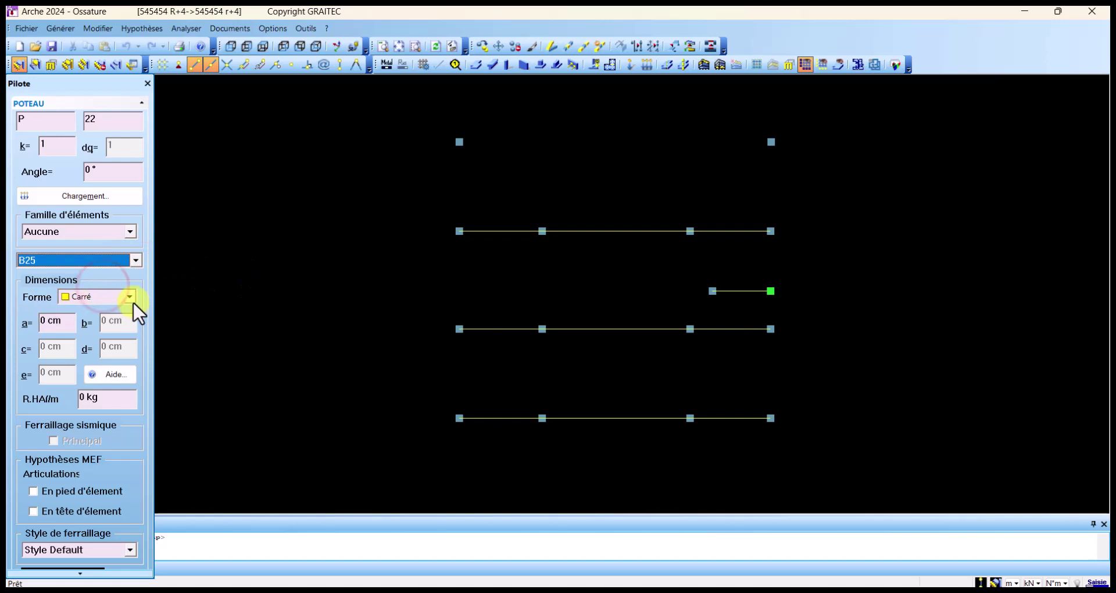
left_click(129, 296)
left_click(106, 325)
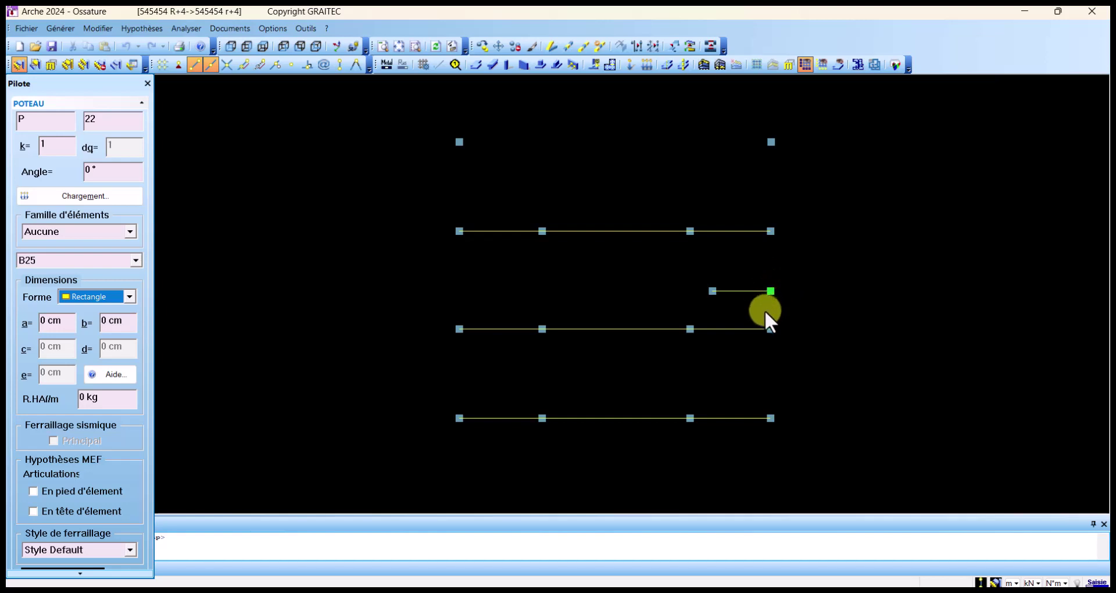
key("Escape")
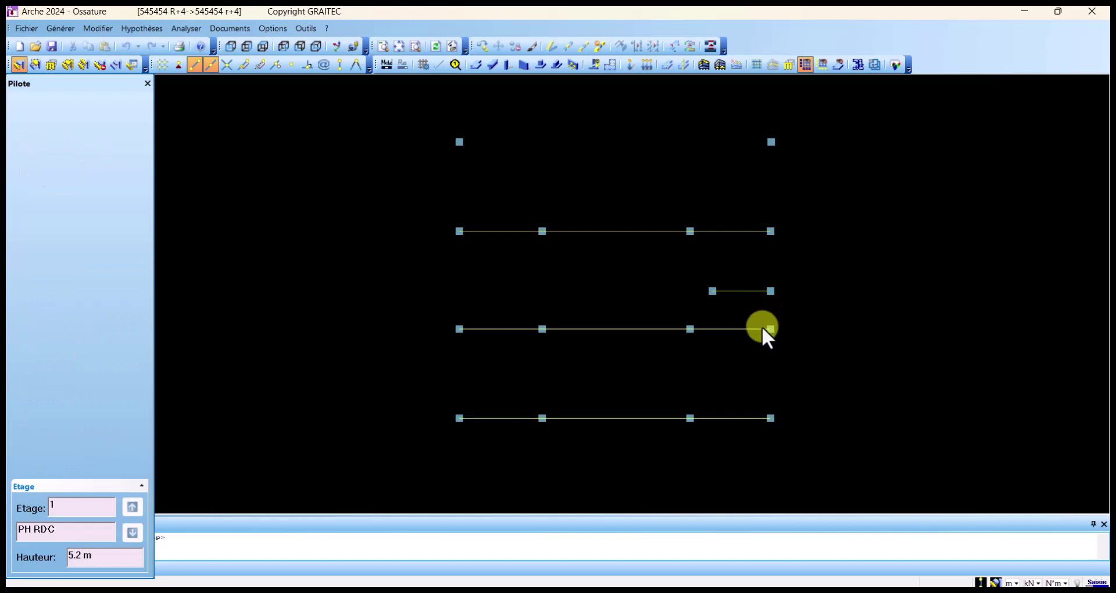
mouse_move(797, 217)
middle_mouse_down()
mouse_move(785, 273)
mouse_move(752, 308)
mouse_move(756, 263)
middle_mouse_up()
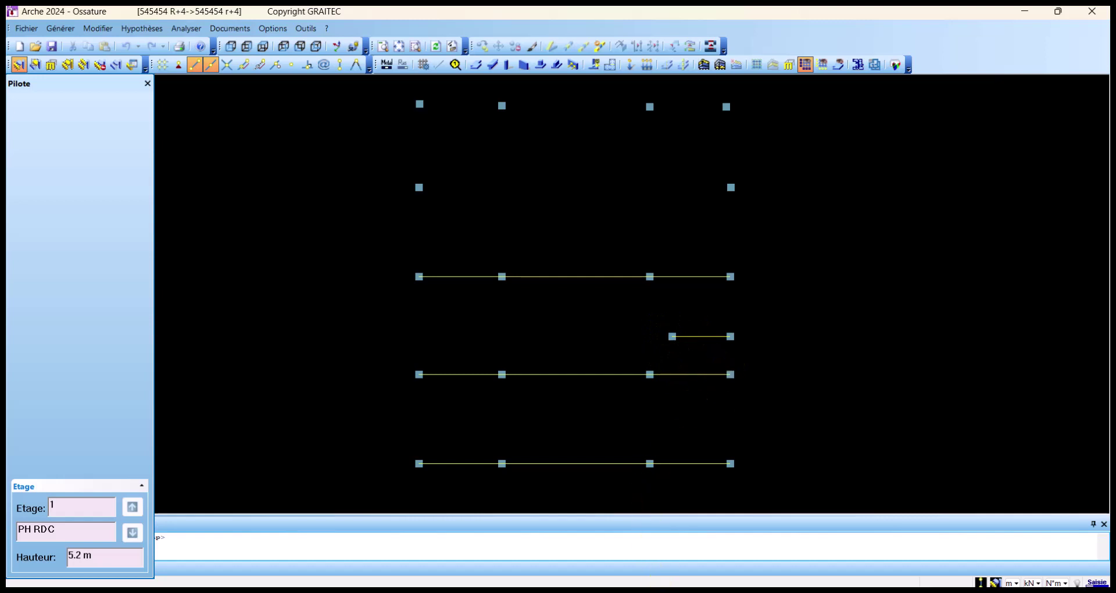
mouse_move(661, 587)
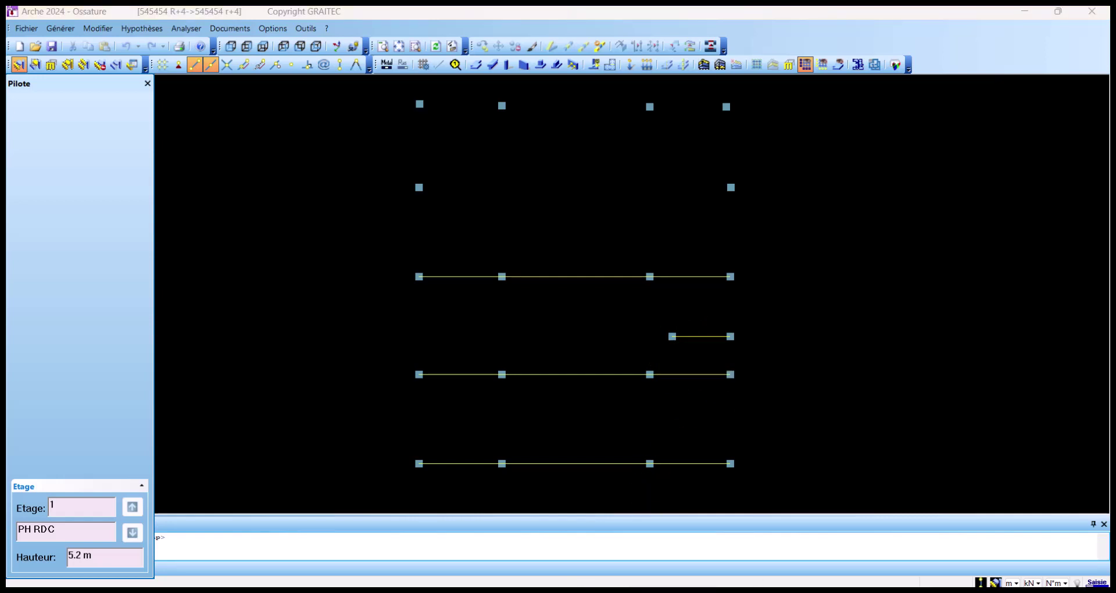